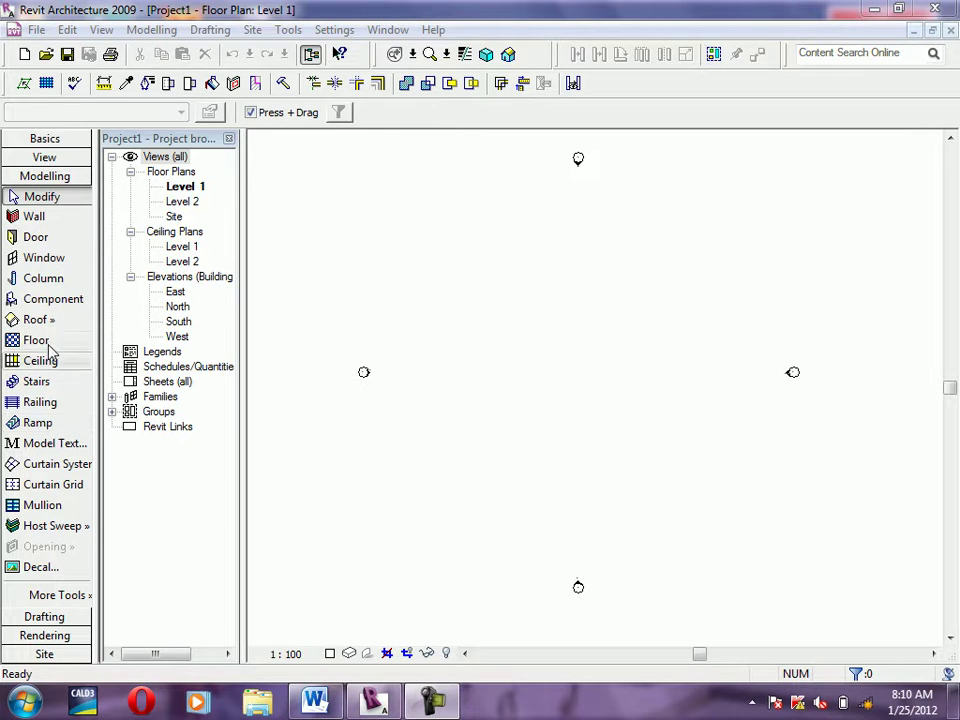
Start the Column tool on Level 1 with the M_Rectangular Column 475 x 610mm type
click(74, 139)
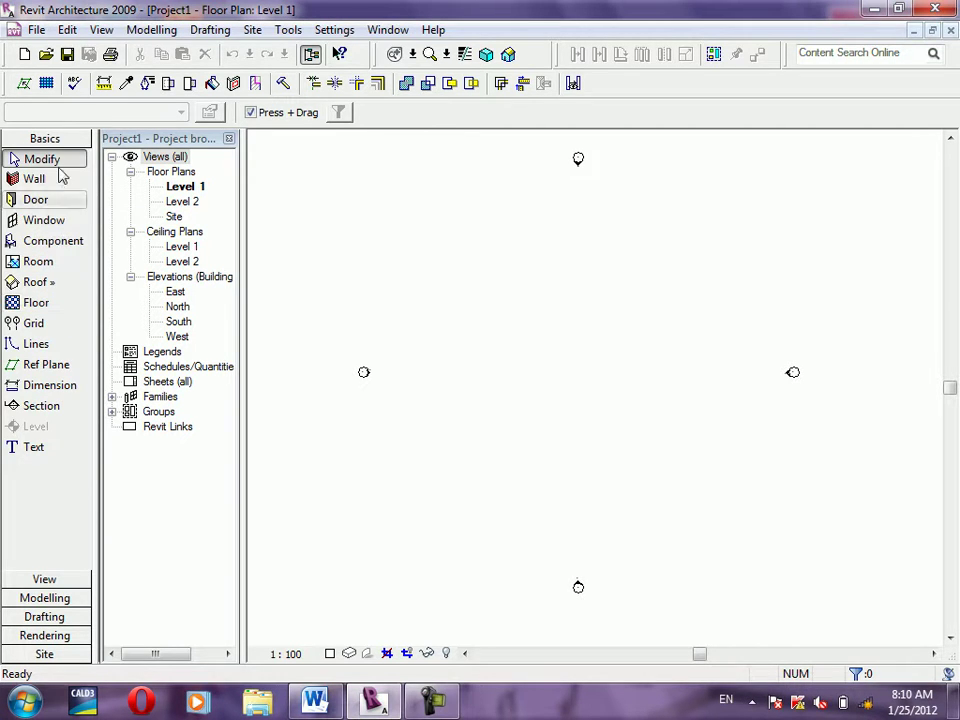
click(44, 598)
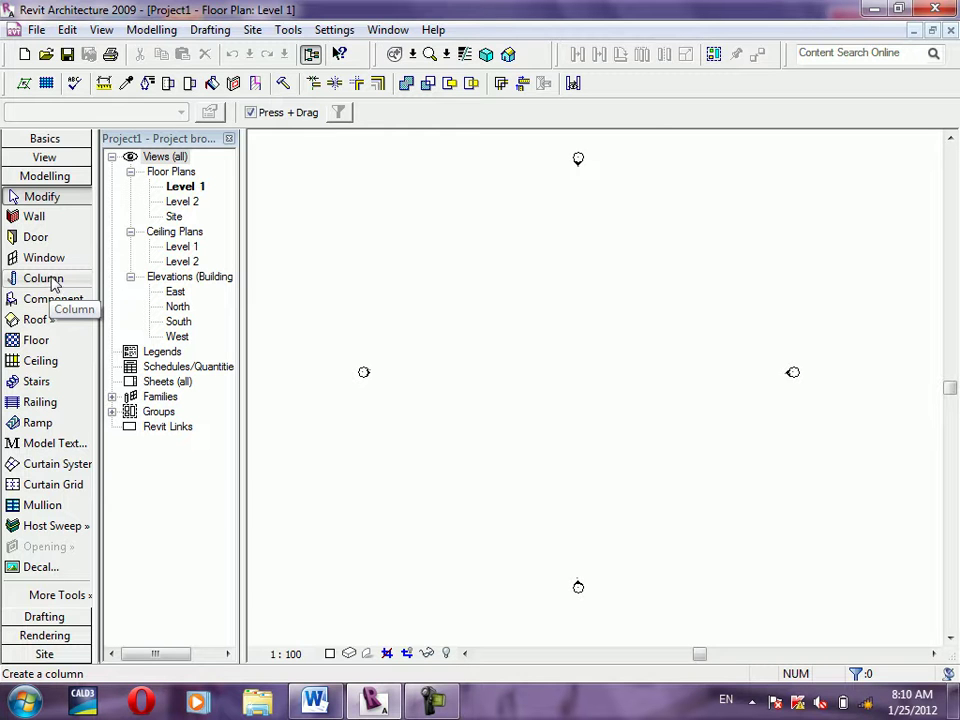
click(44, 278)
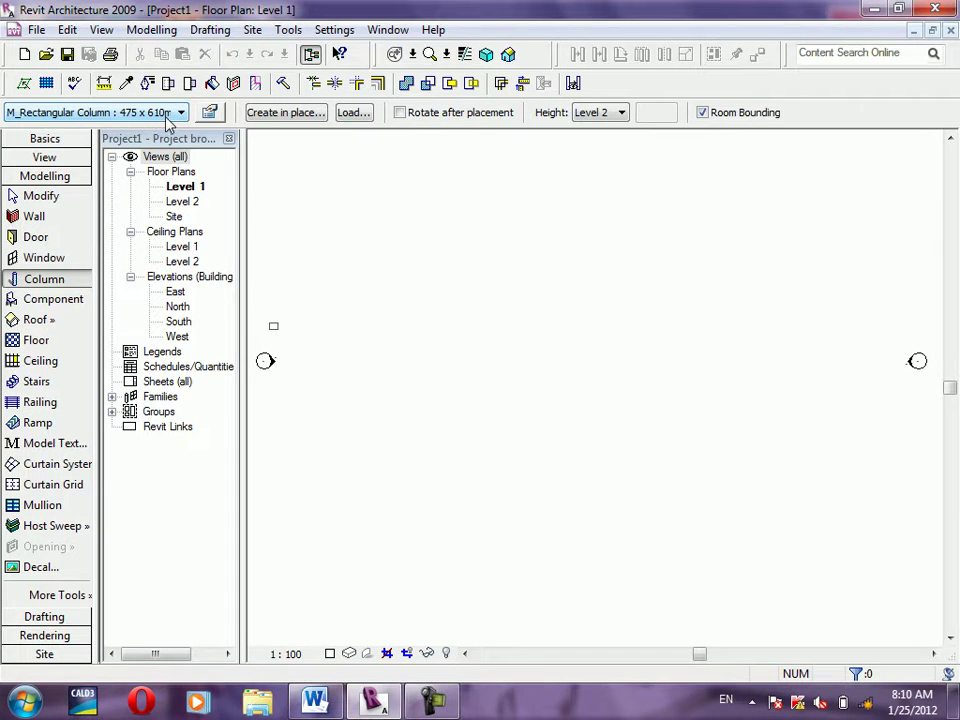
In the 475 x 610mm column type properties, set Depth and Width to 400
click(166, 115)
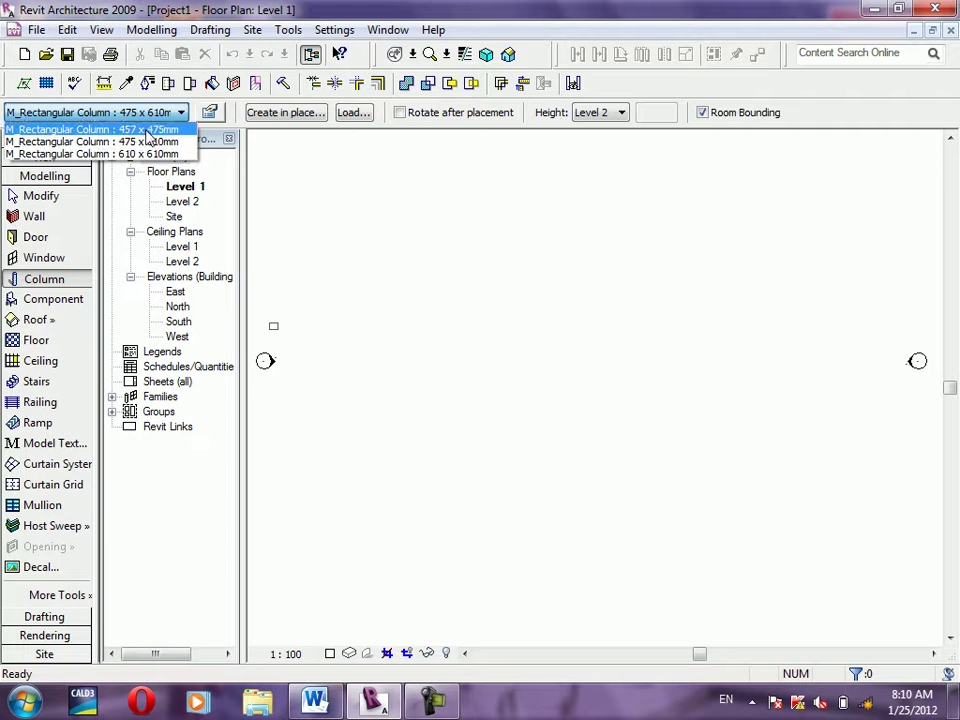
click(890, 123)
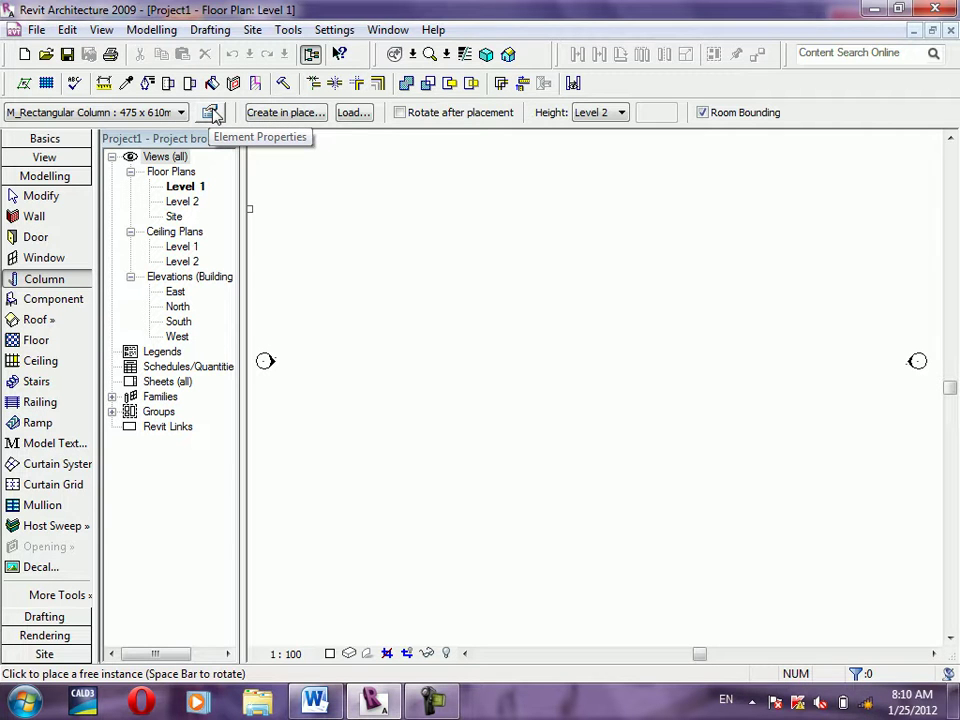
click(211, 114)
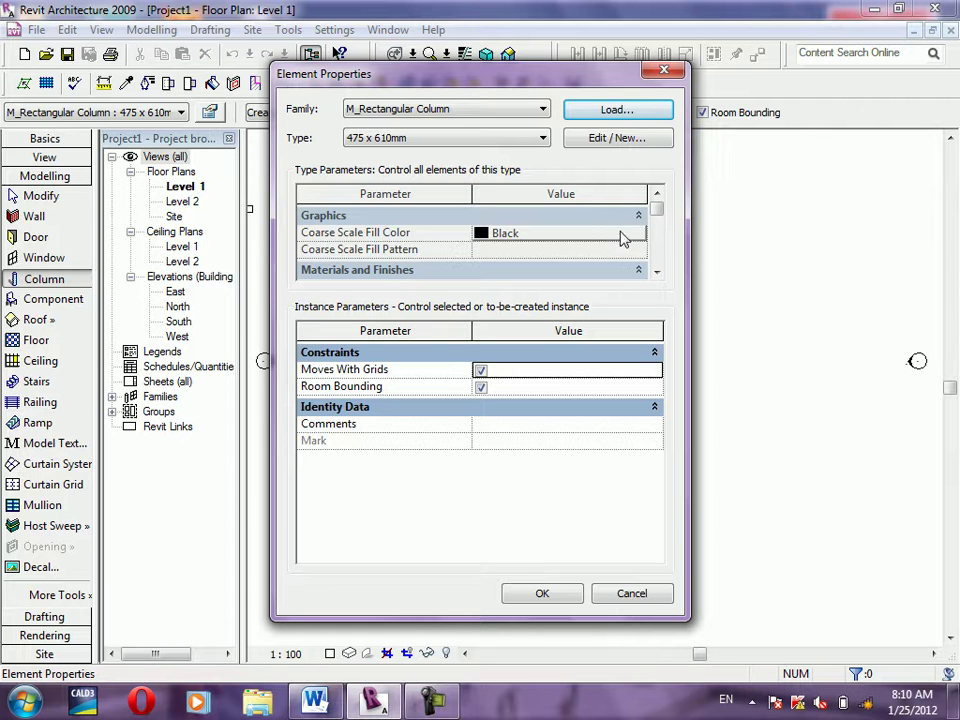
click(630, 140)
drag(532, 77, 451, 65)
click(452, 333)
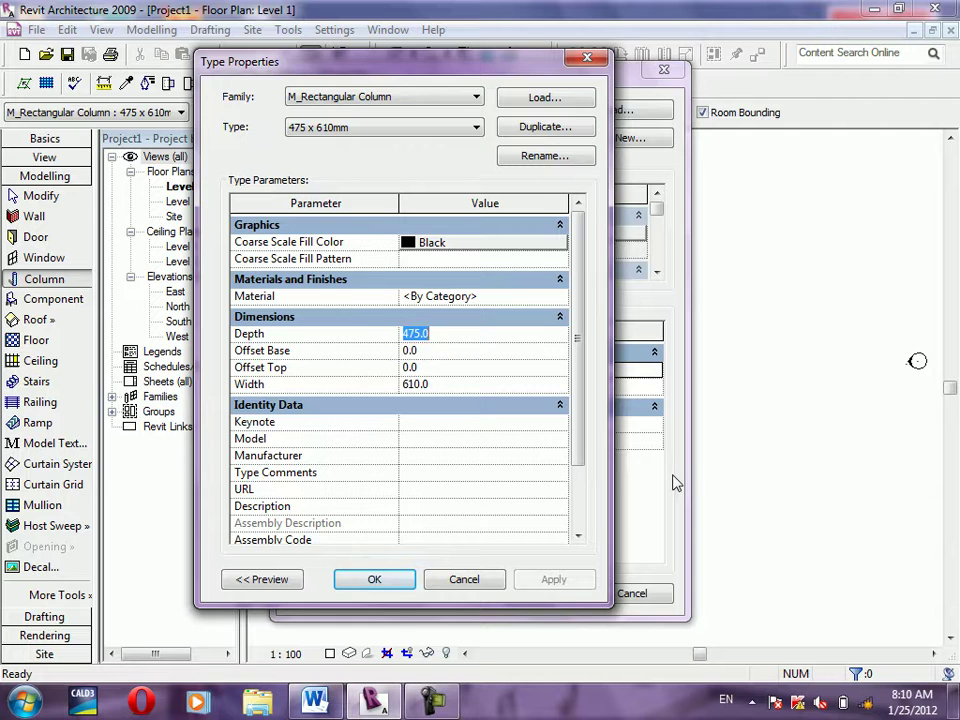
text(400)
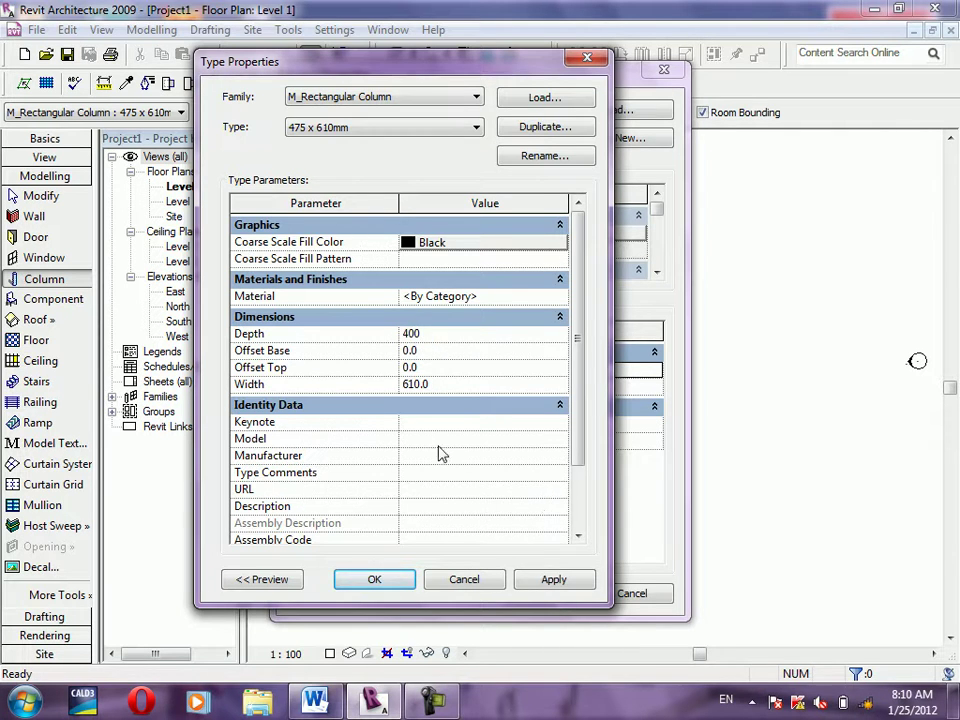
click(456, 387)
text(400)
Duplicate the column type as '400 x 400mm' and keep the new sizes
click(540, 127)
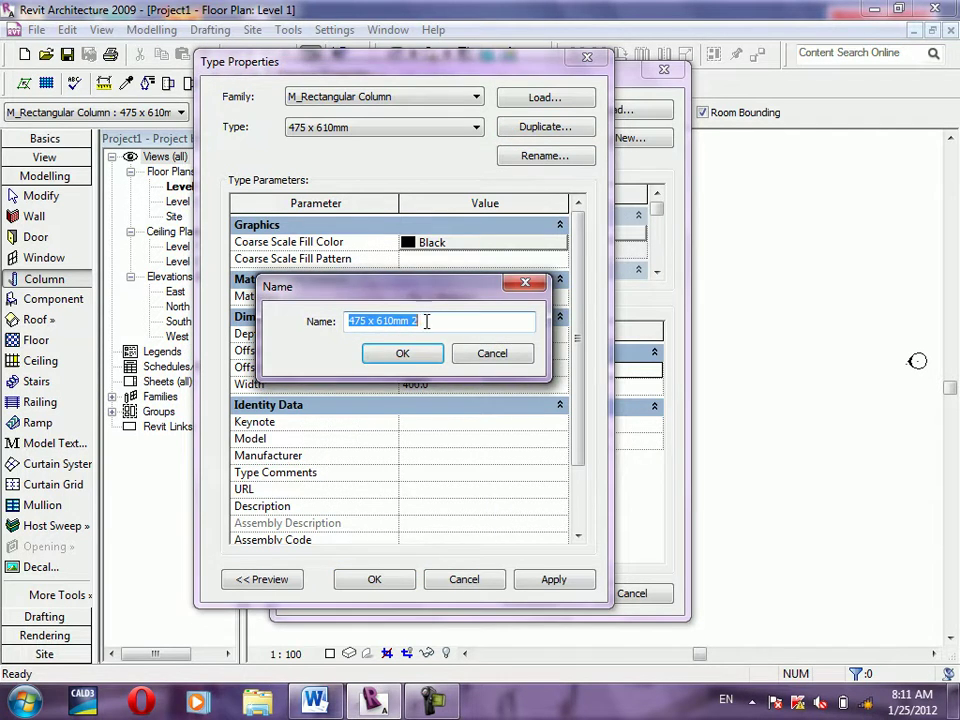
click(424, 322)
drag(422, 321, 411, 321)
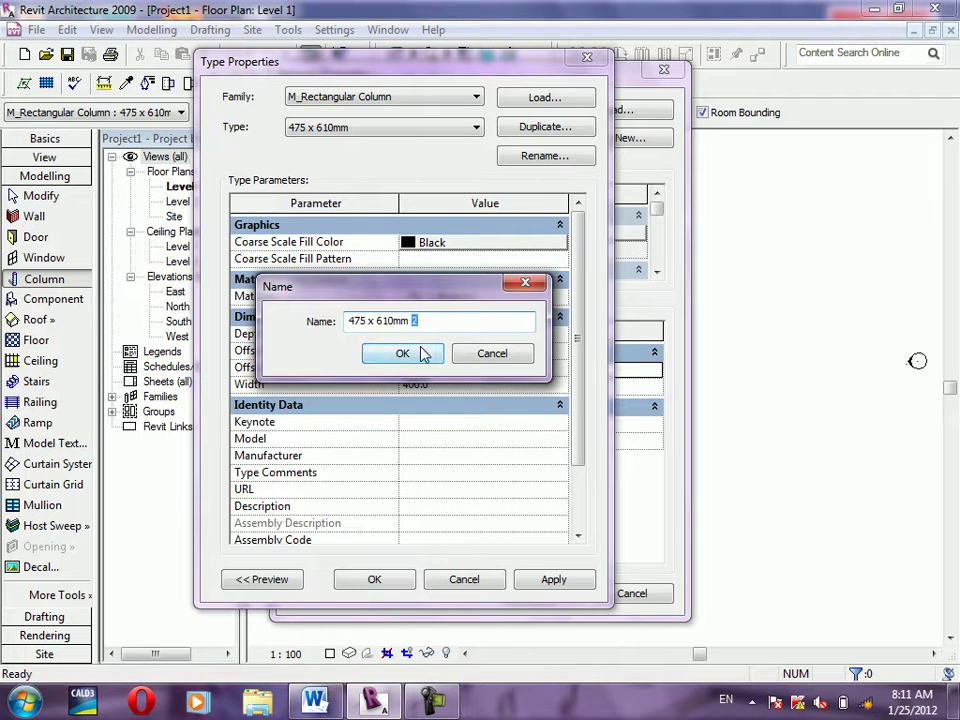
key(BackSpace)
key(BackSpace)
text(4)
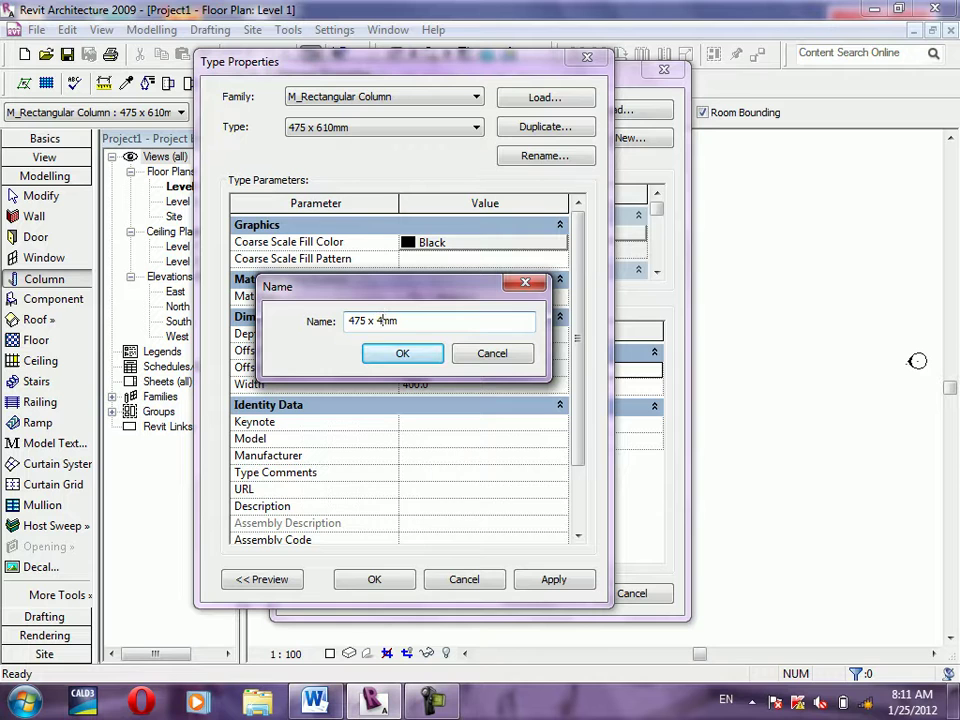
key(Left)
key(Left)
key(Left)
key(BackSpace)
key(BackSpace)
text(00)
click(402, 352)
click(372, 589)
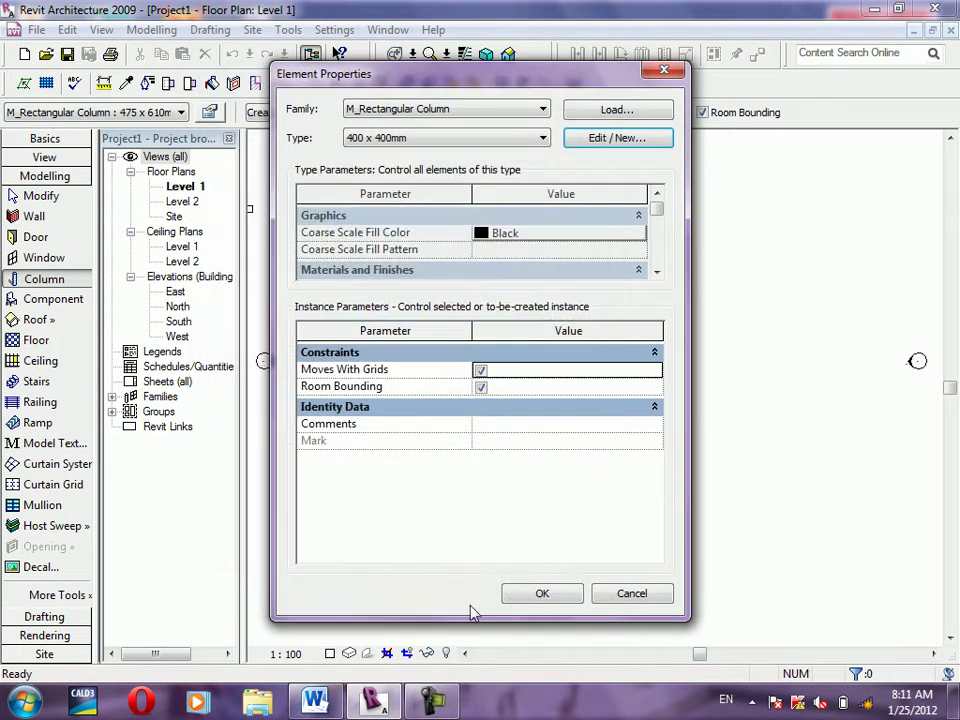
Place the 400 x 400mm column in the Level 1 plan
click(520, 596)
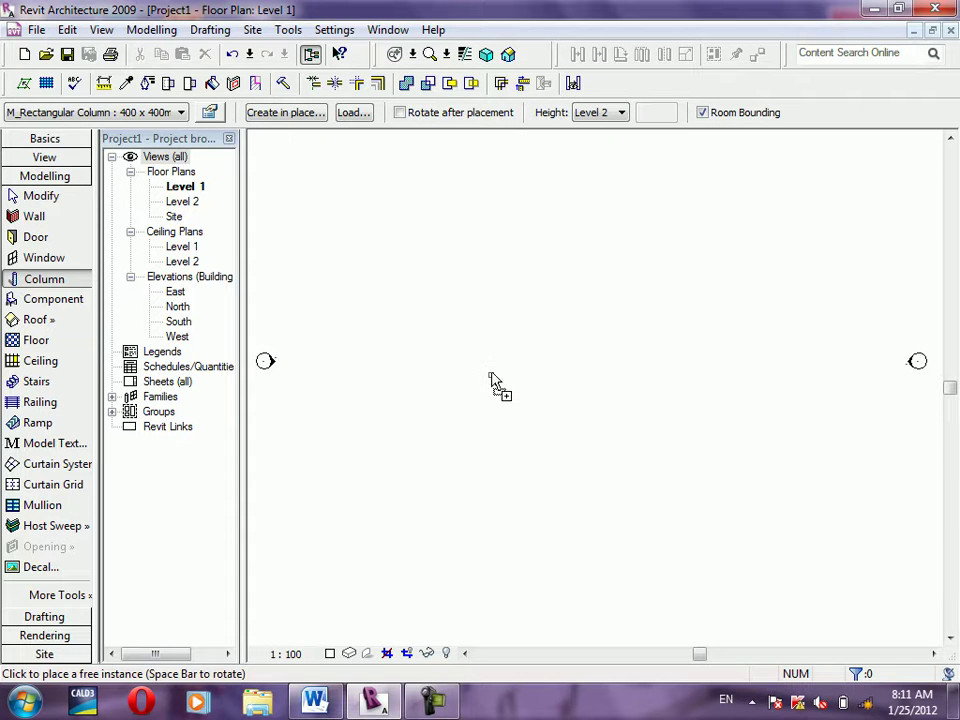
click(510, 331)
scroll(512, 330, up, 3)
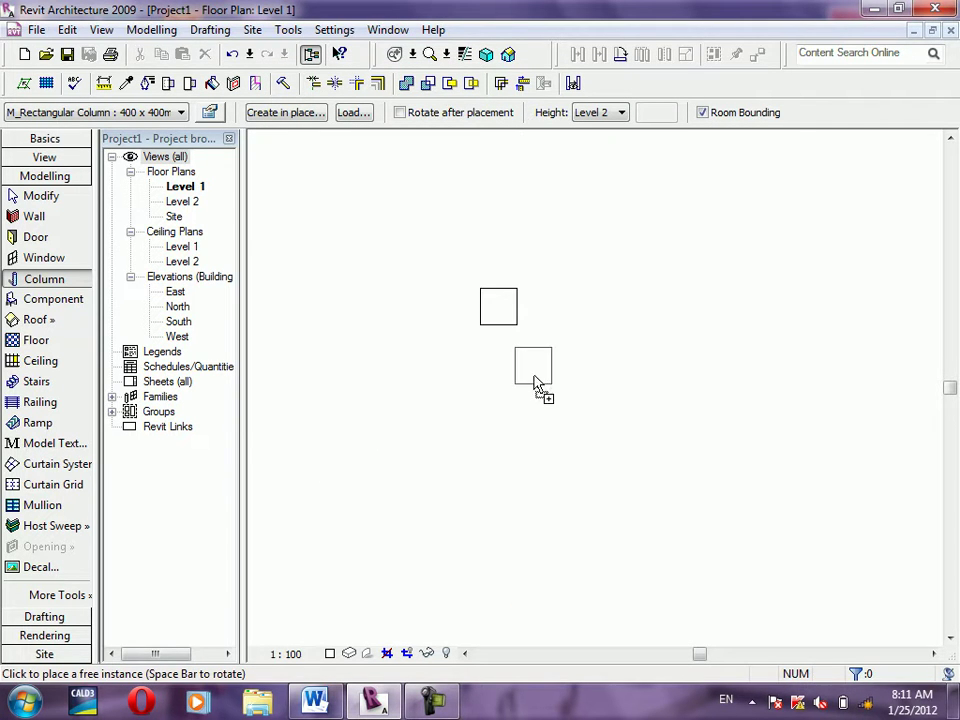
Dimension the column's top and bottom edges to confirm its 400 size
click(44, 139)
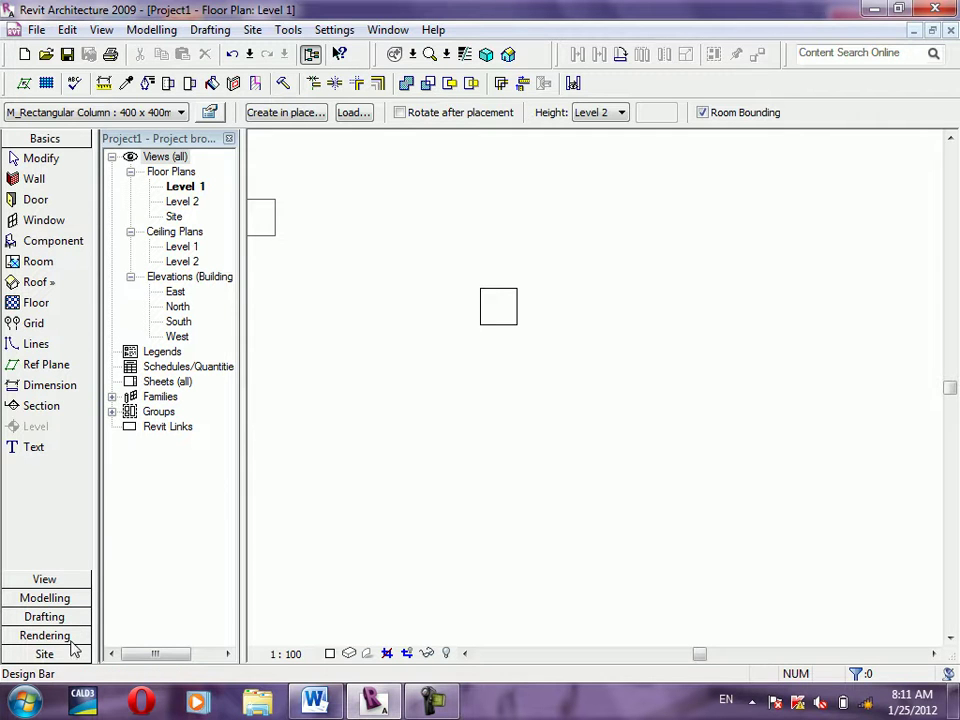
click(48, 386)
click(500, 305)
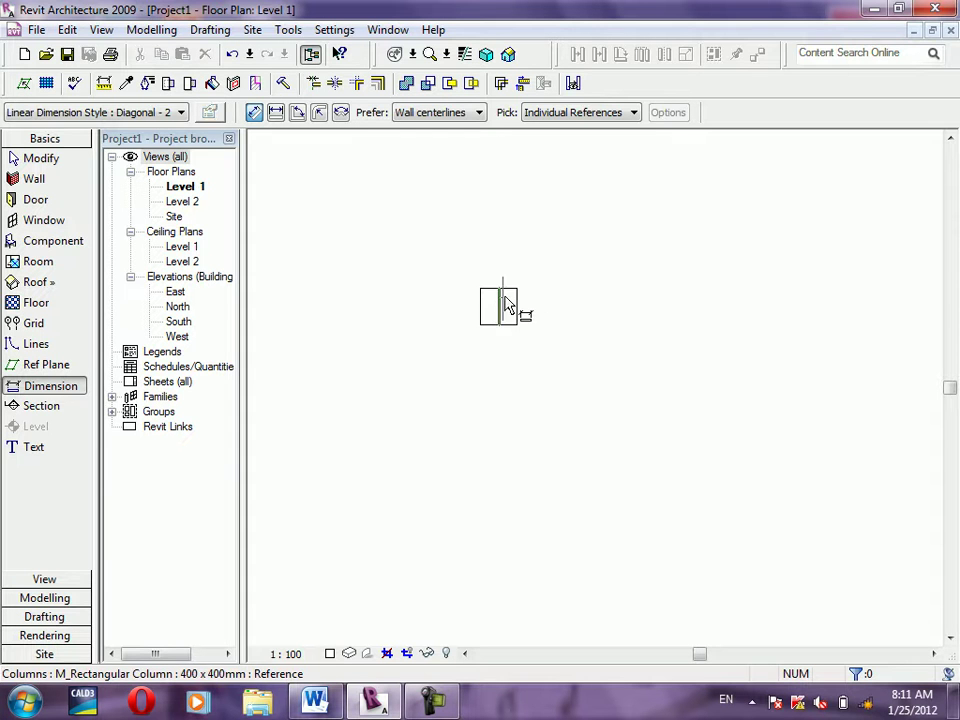
scroll(500, 305, up, 2)
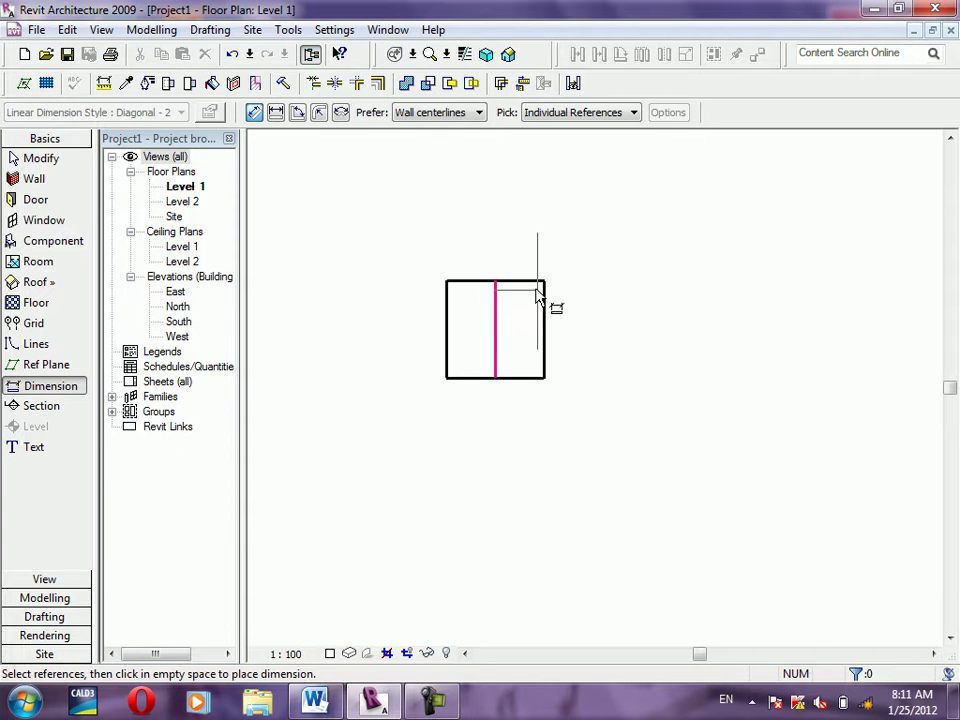
key(Escape)
scroll(536, 294, down, 2)
scroll(486, 308, down, 2)
scroll(485, 308, up, 1)
scroll(431, 242, up, 1)
scroll(420, 280, up, 1)
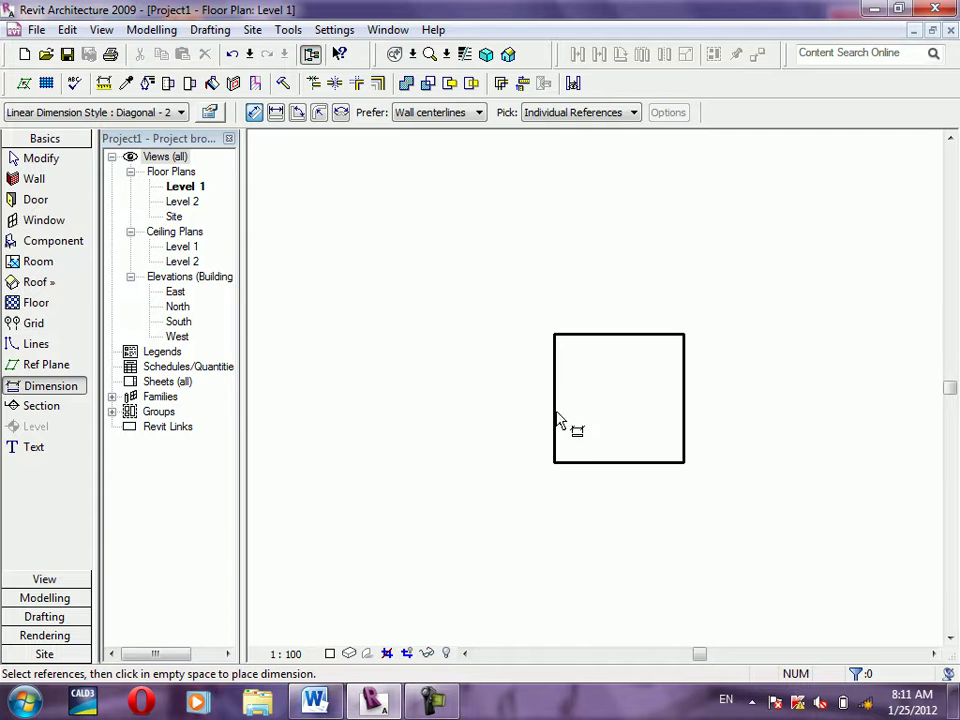
click(627, 468)
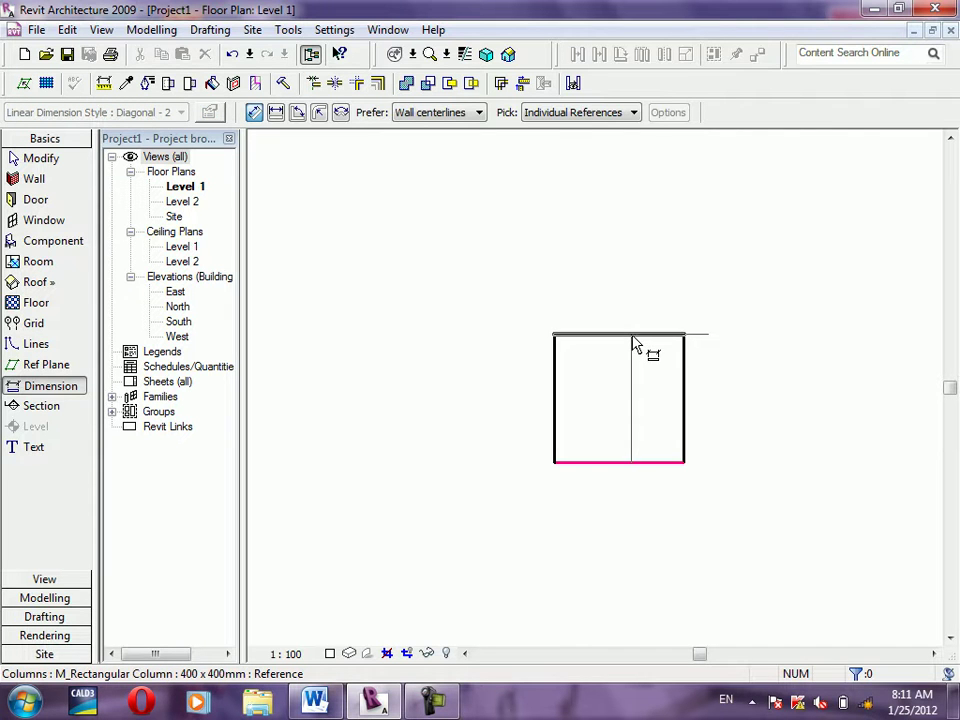
click(633, 339)
click(812, 397)
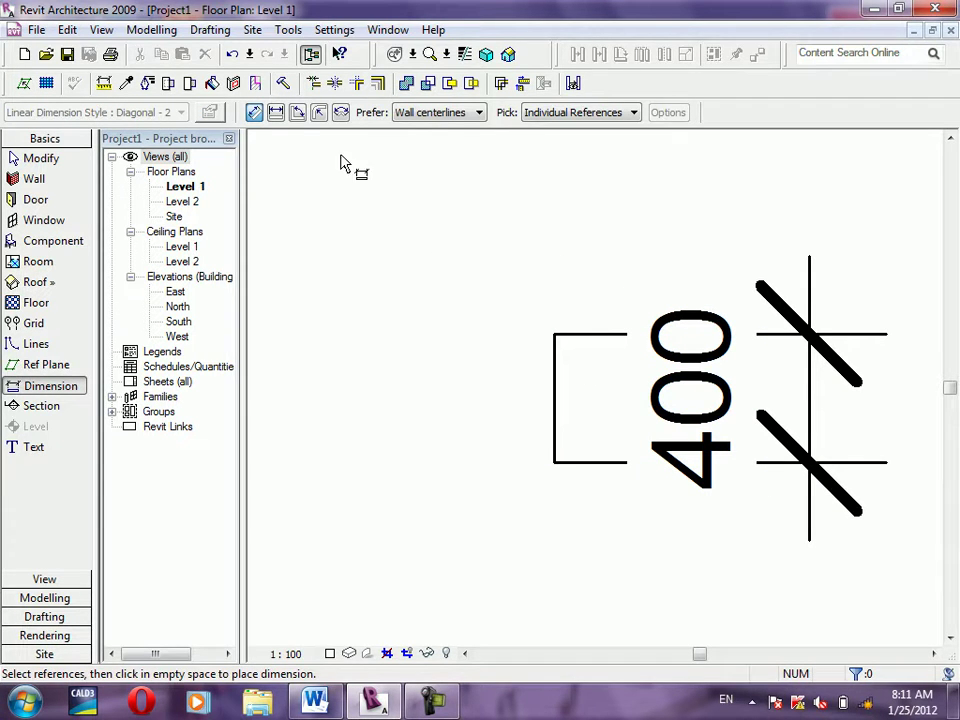
Abandon a second dimension attempt and delete the 400 check dimension
click(634, 112)
click(560, 142)
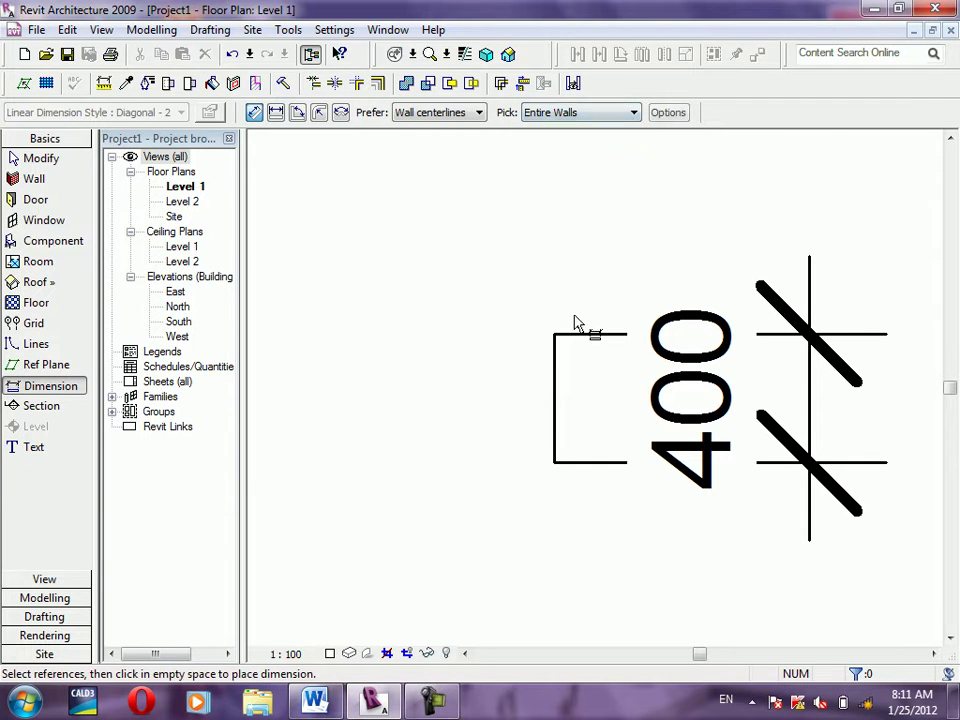
click(554, 398)
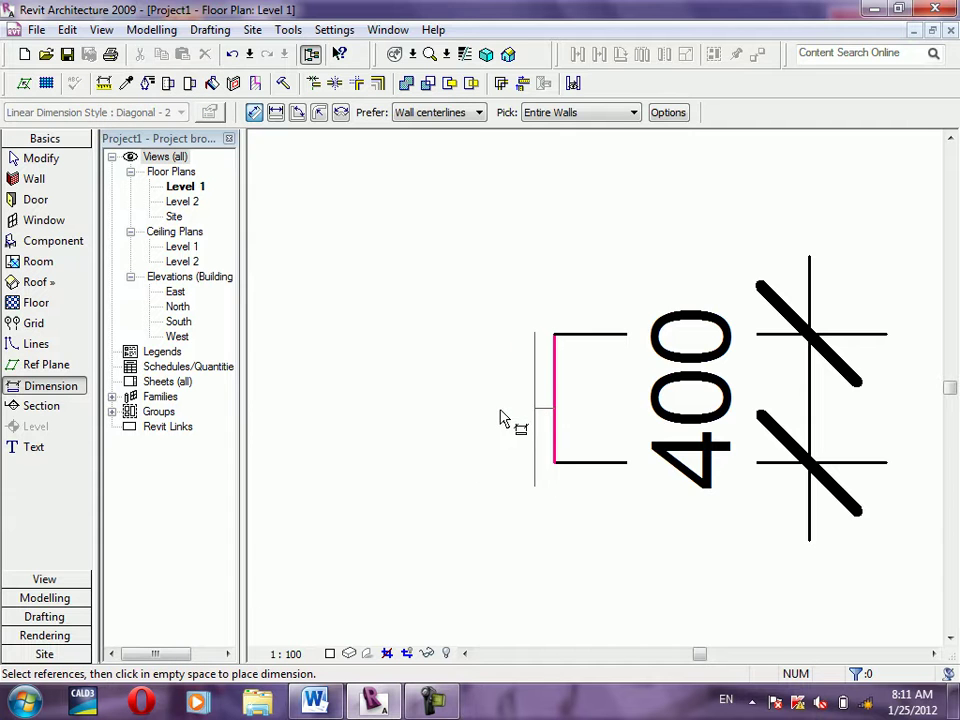
key(Escape)
scroll(574, 375, down, 1)
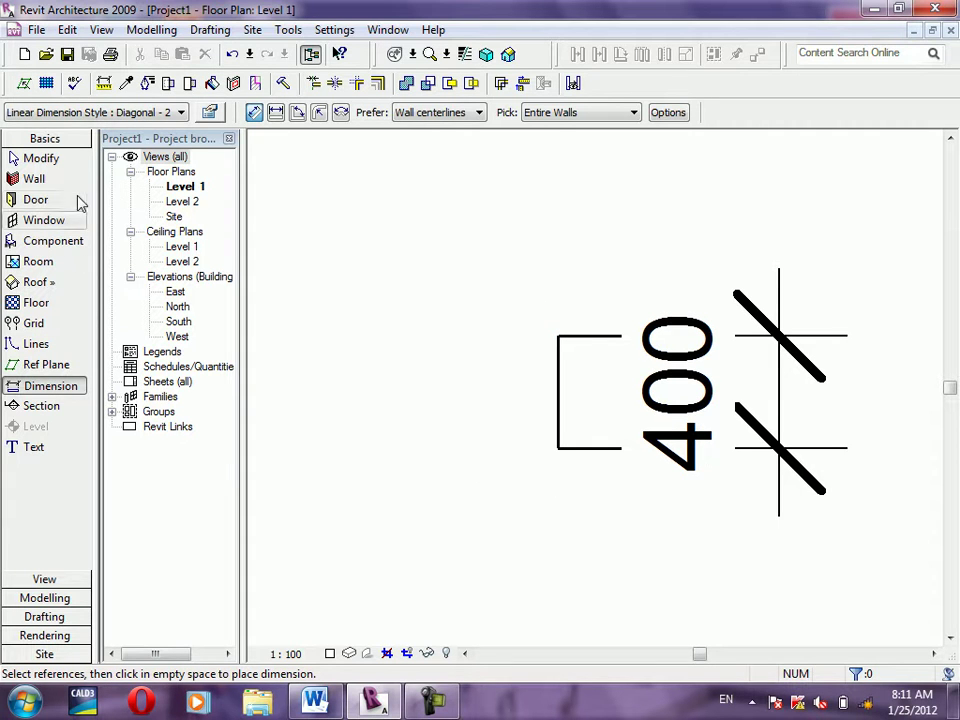
click(42, 158)
scroll(449, 157, down, 2)
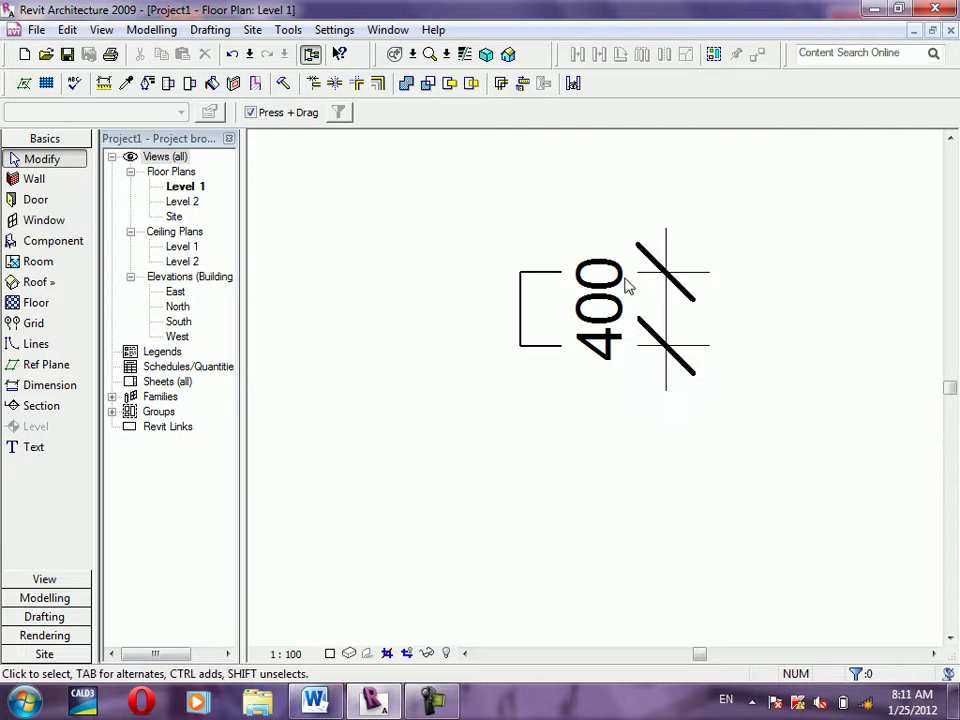
click(673, 337)
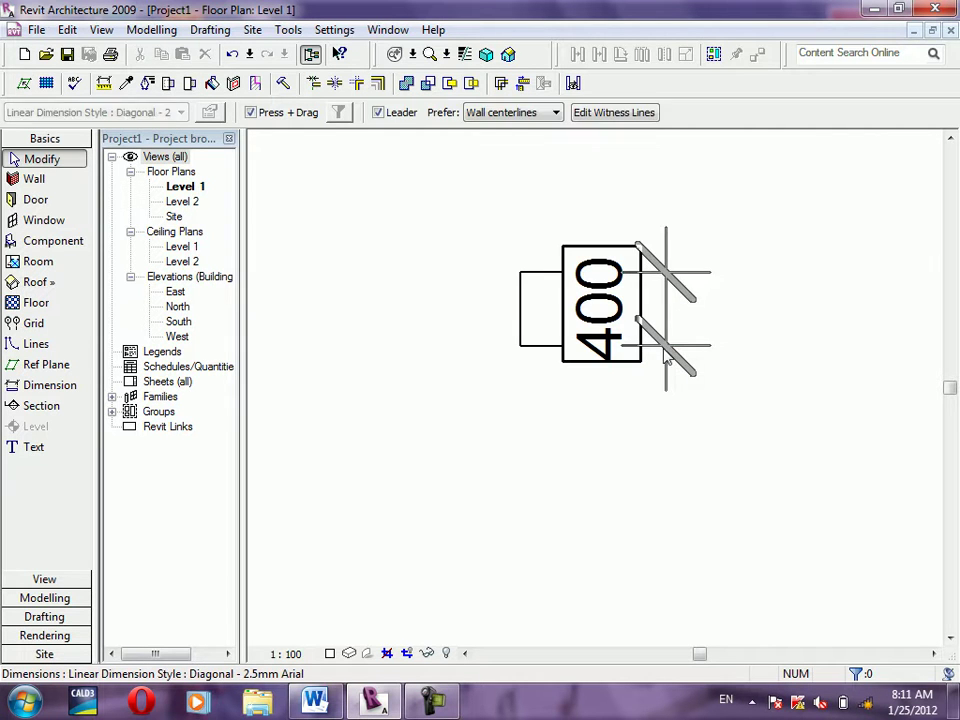
key(Delete)
Select the placed column, review its element and type properties, and cancel both unchanged
click(592, 272)
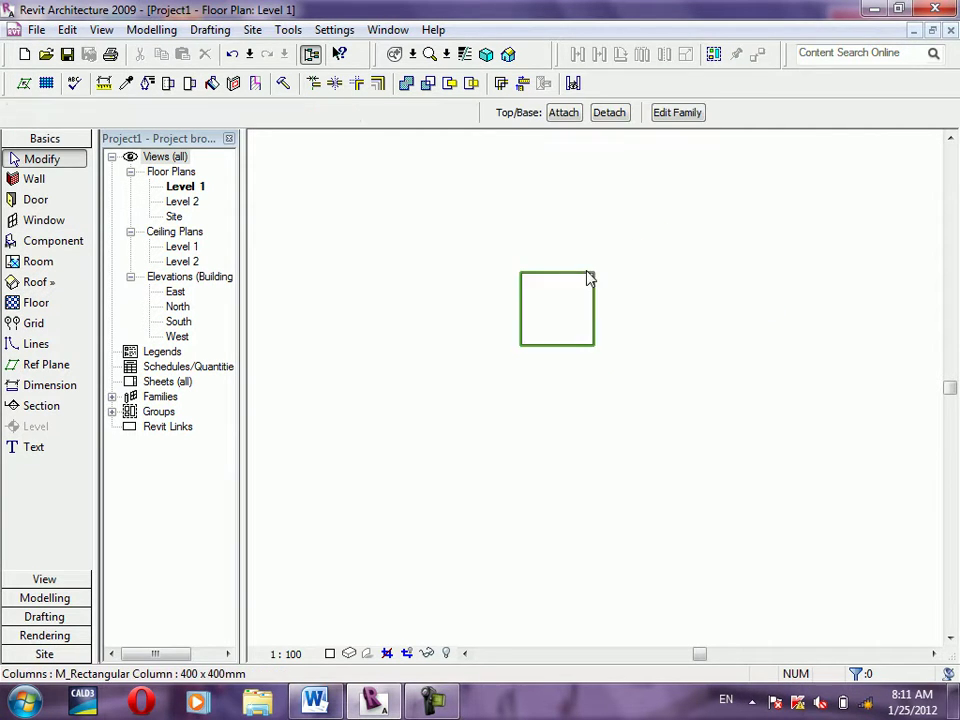
click(210, 113)
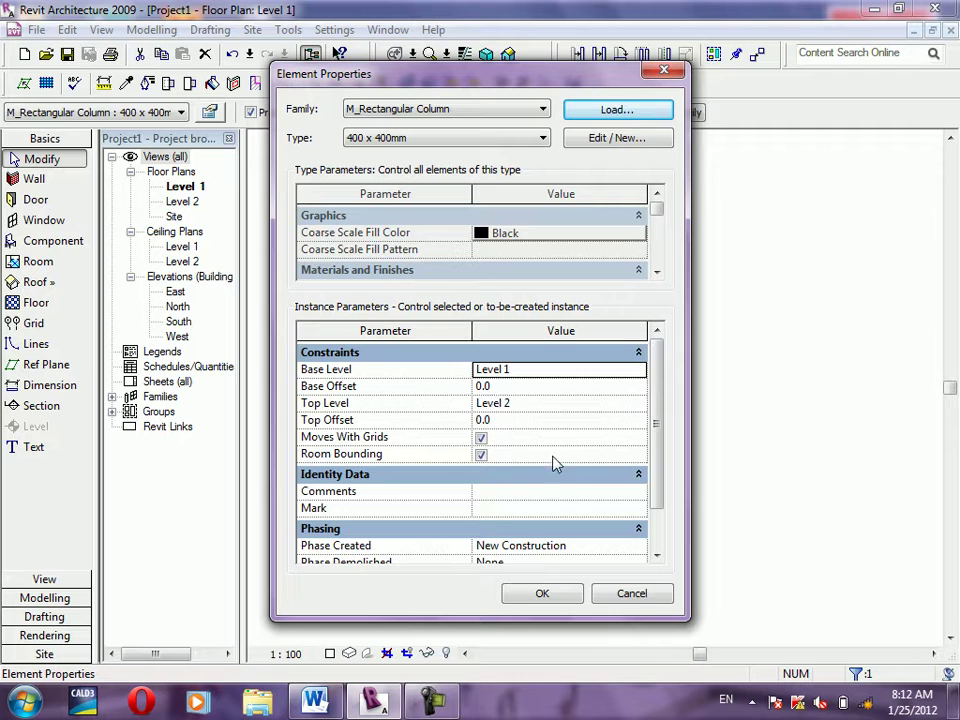
click(622, 142)
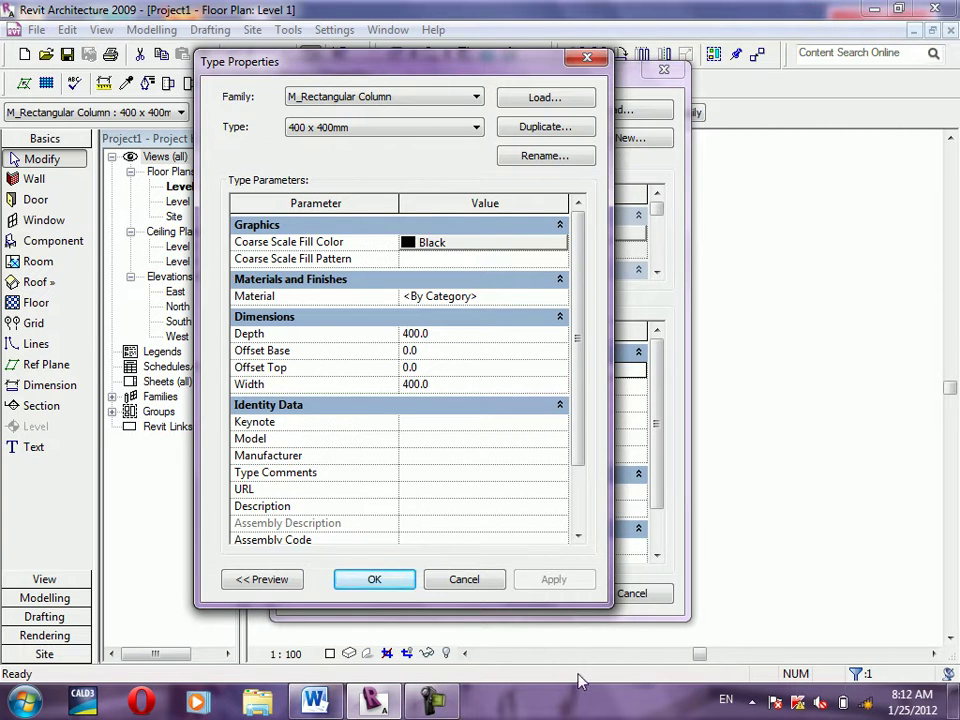
click(479, 583)
click(640, 592)
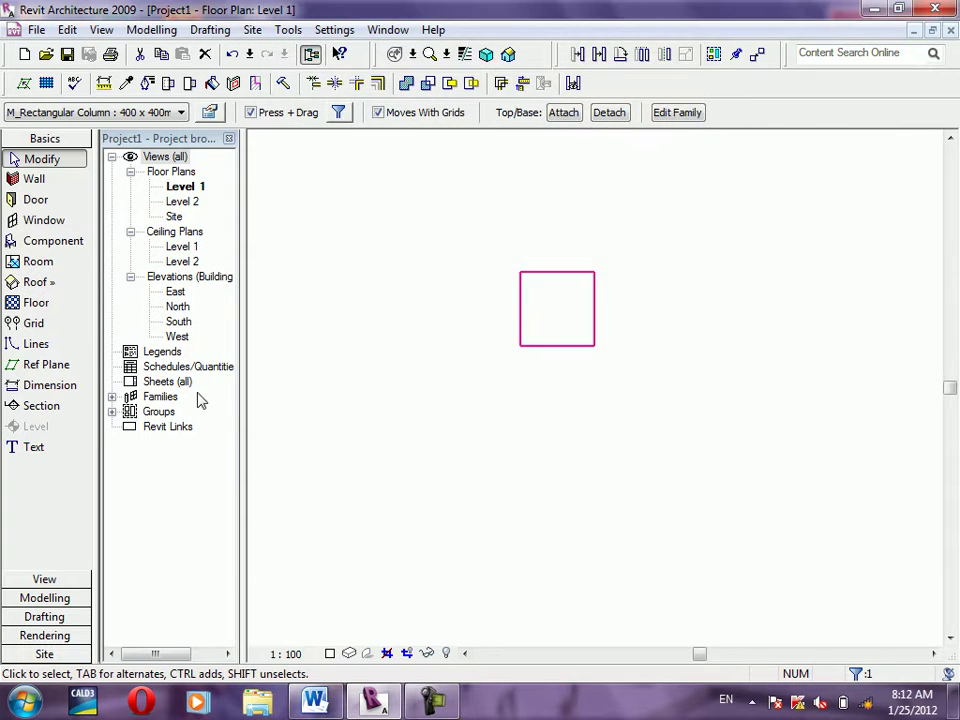
In the South elevation, open the column's element and type properties beside the column
double_click(180, 323)
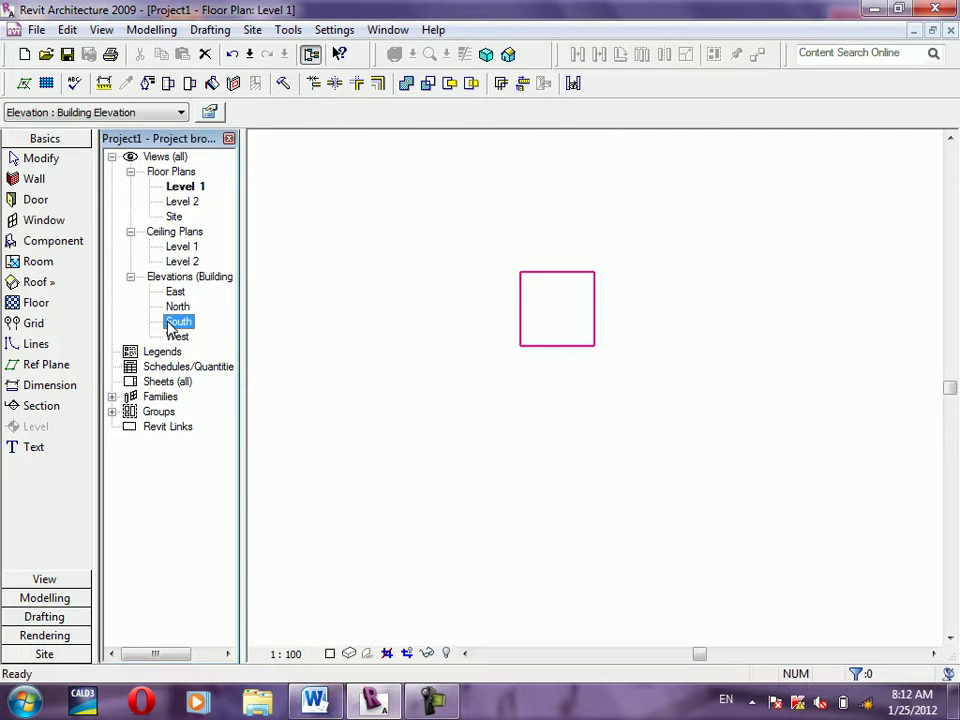
scroll(377, 345, up, 3)
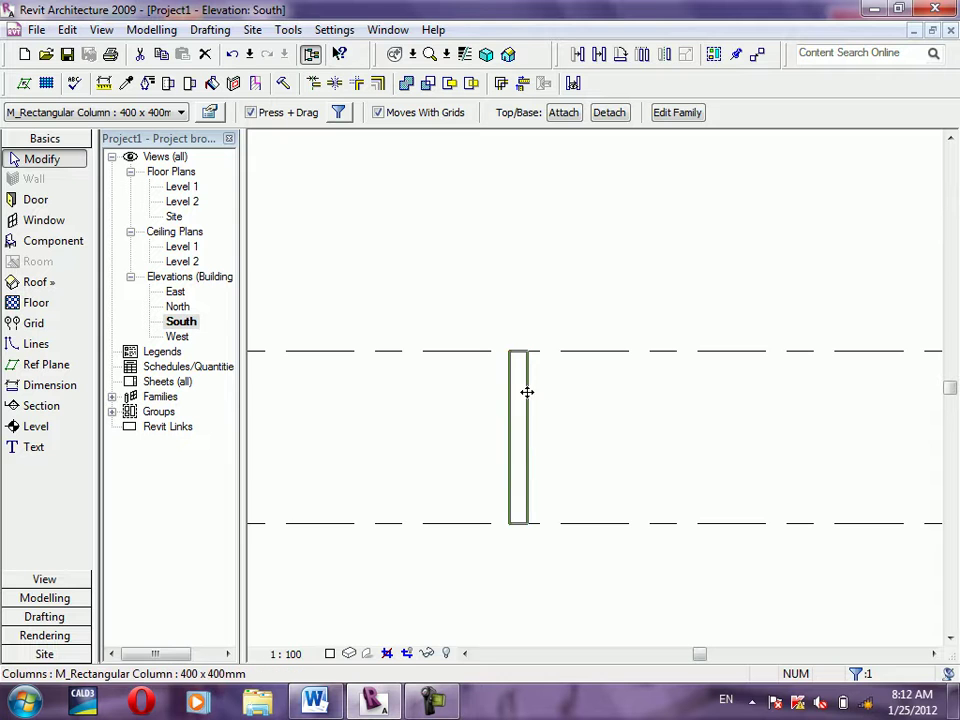
click(210, 112)
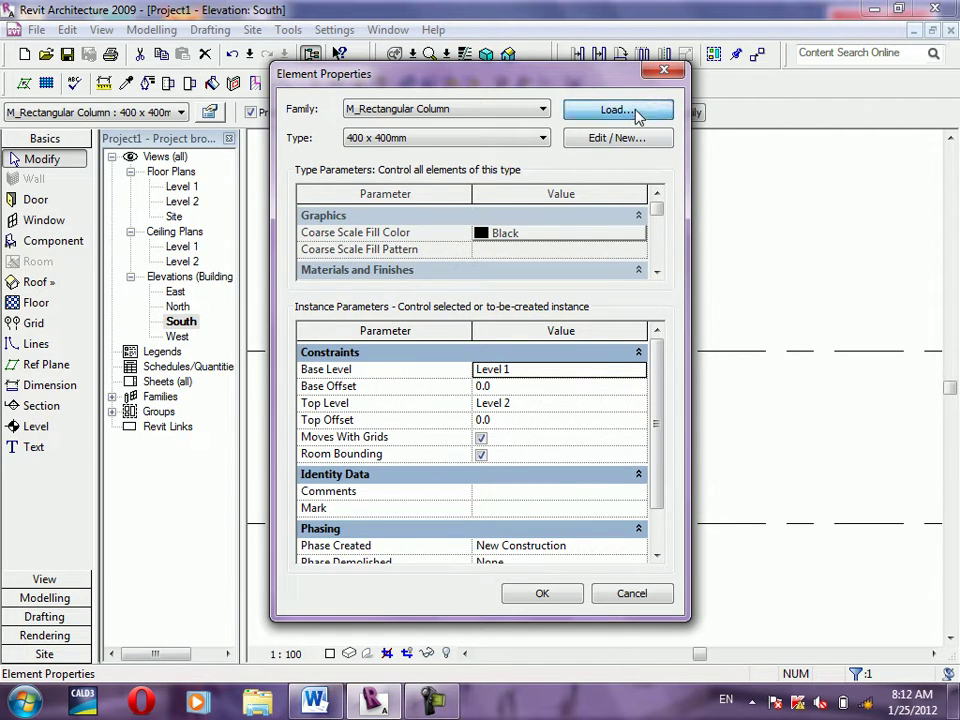
click(637, 139)
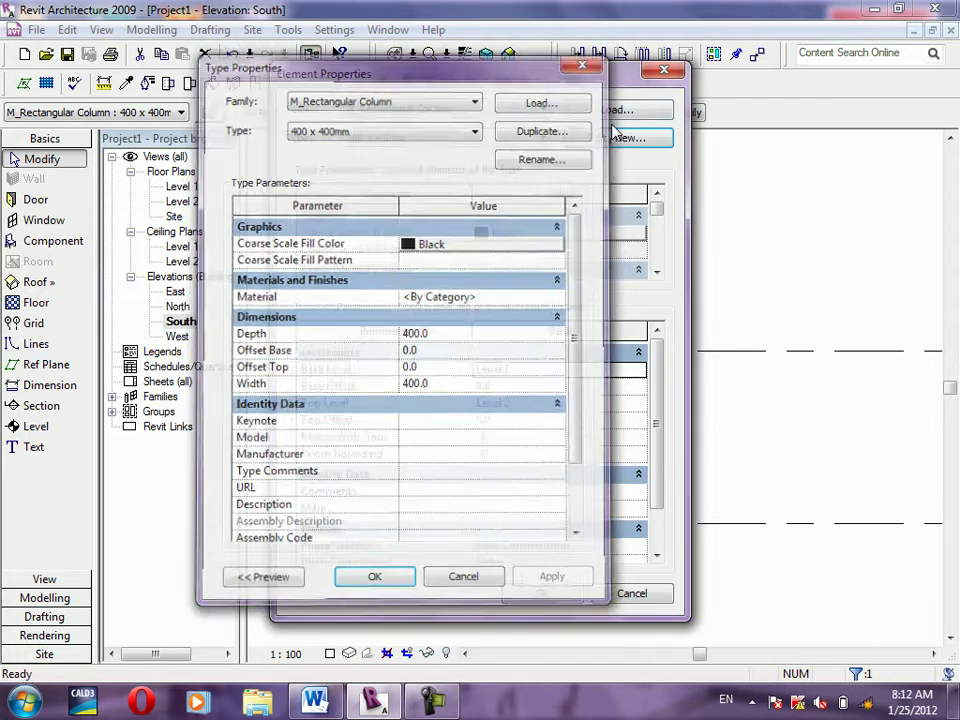
click(588, 57)
drag(442, 58, 157, 58)
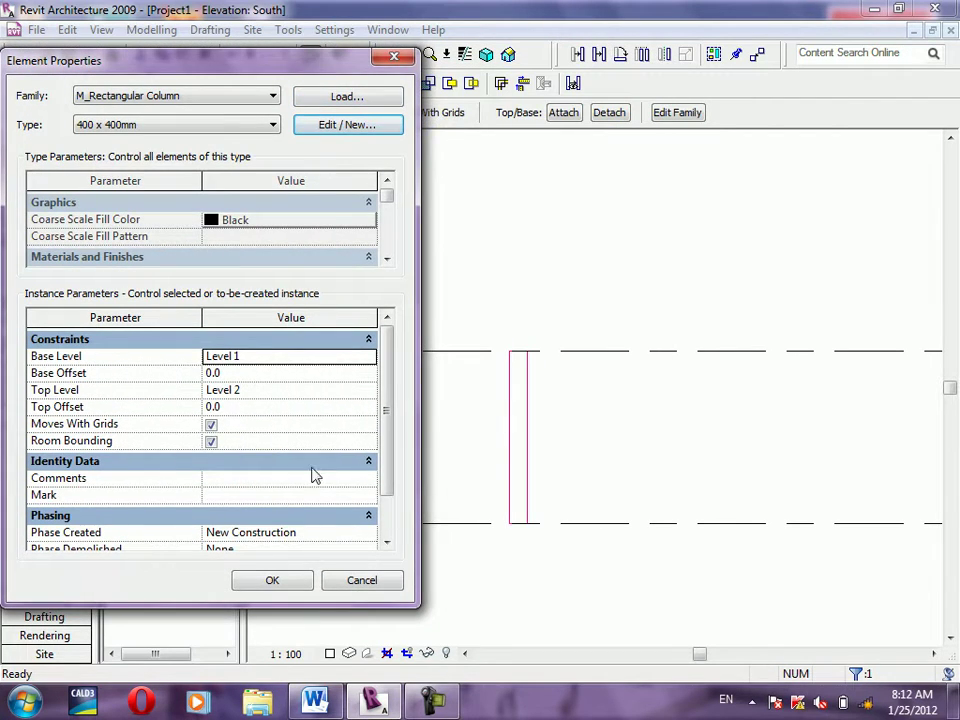
click(350, 126)
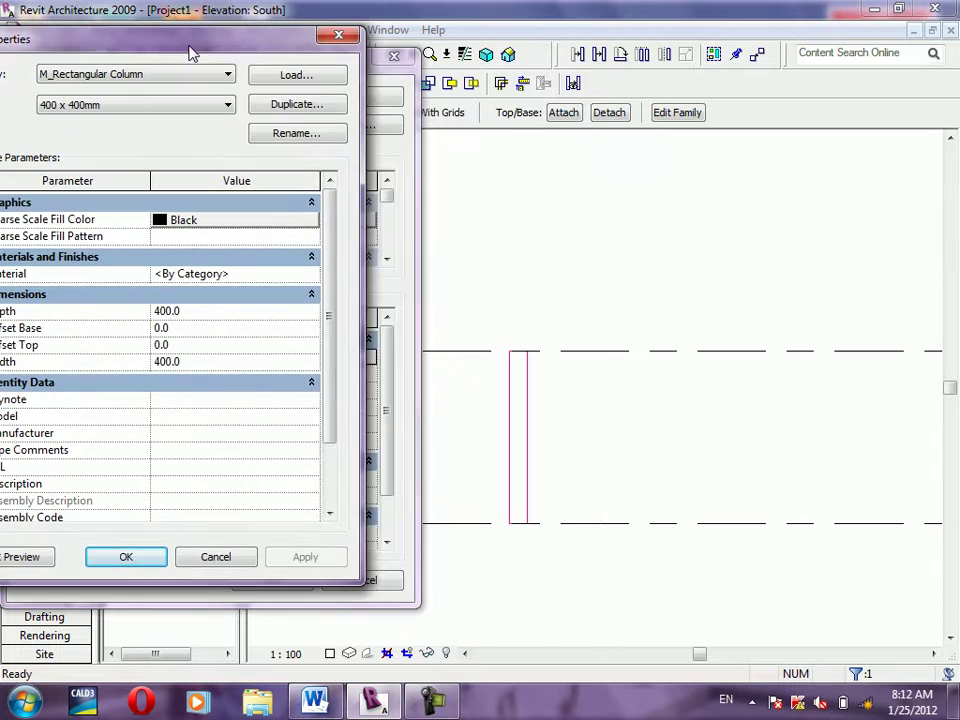
drag(437, 69, 241, 36)
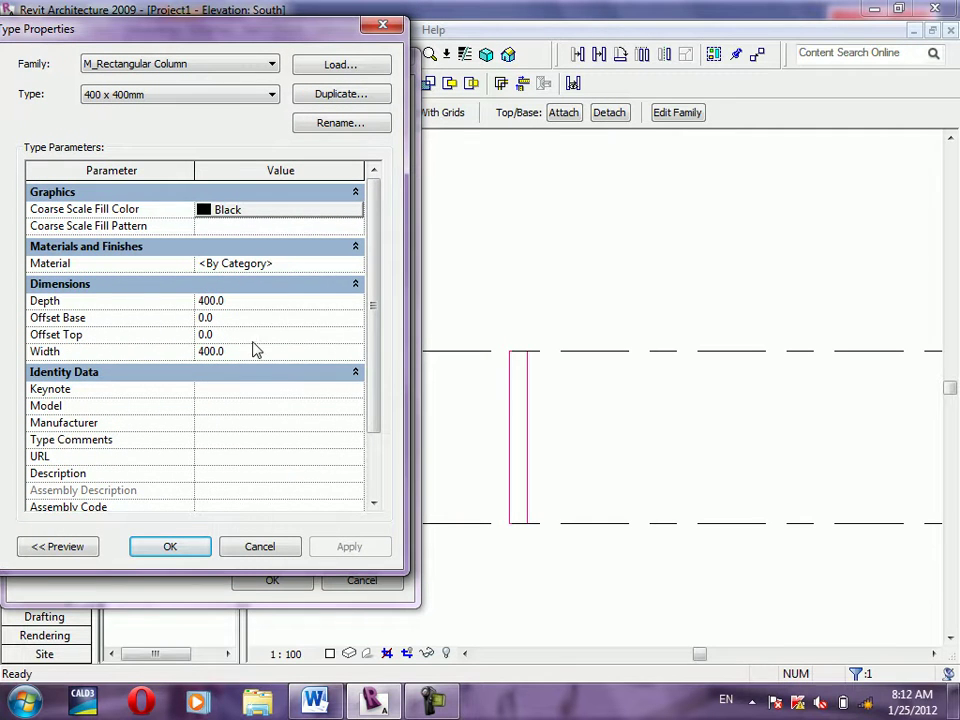
Set Offset Base to 200 and Offset Top to 100, then apply
click(230, 318)
double_click(229, 317)
text(200)
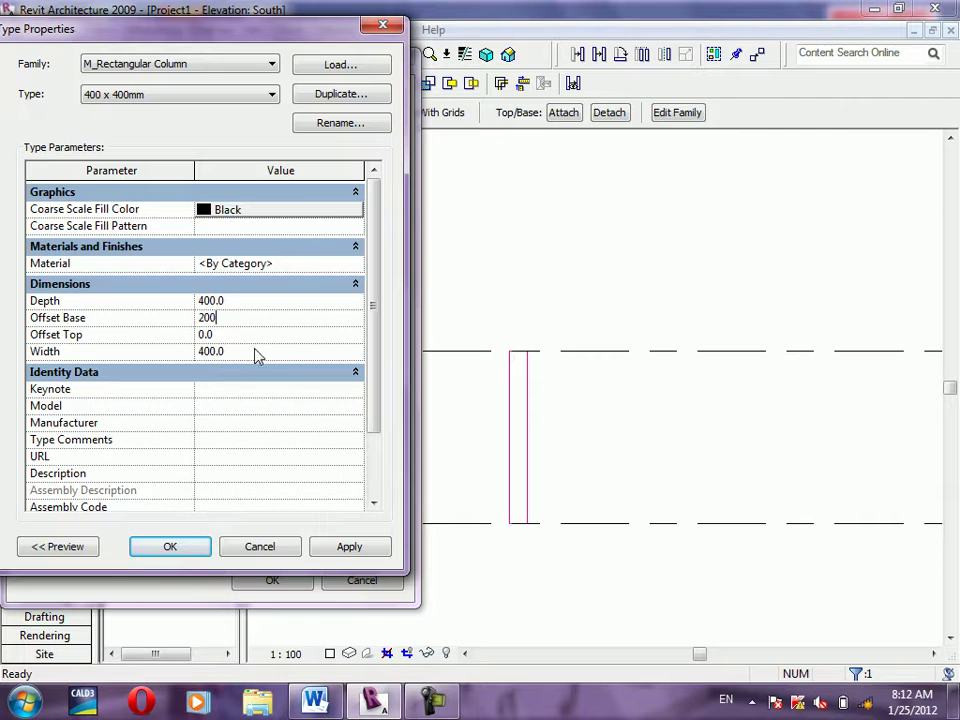
click(227, 335)
text(100)
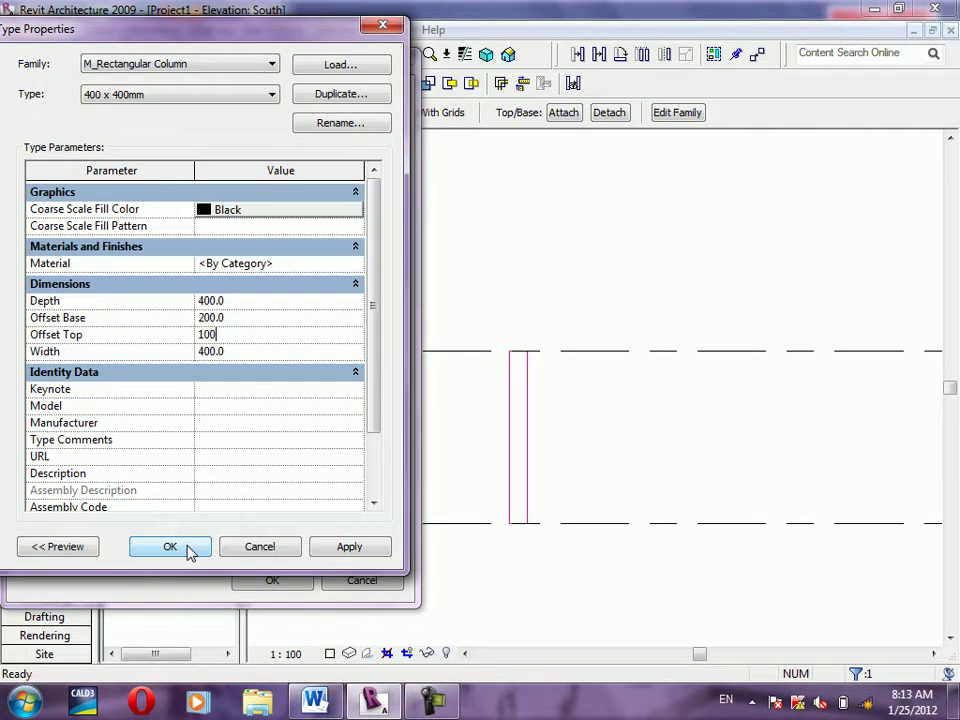
click(349, 547)
Close the type settings and set the column's Base Offset to 25
click(188, 548)
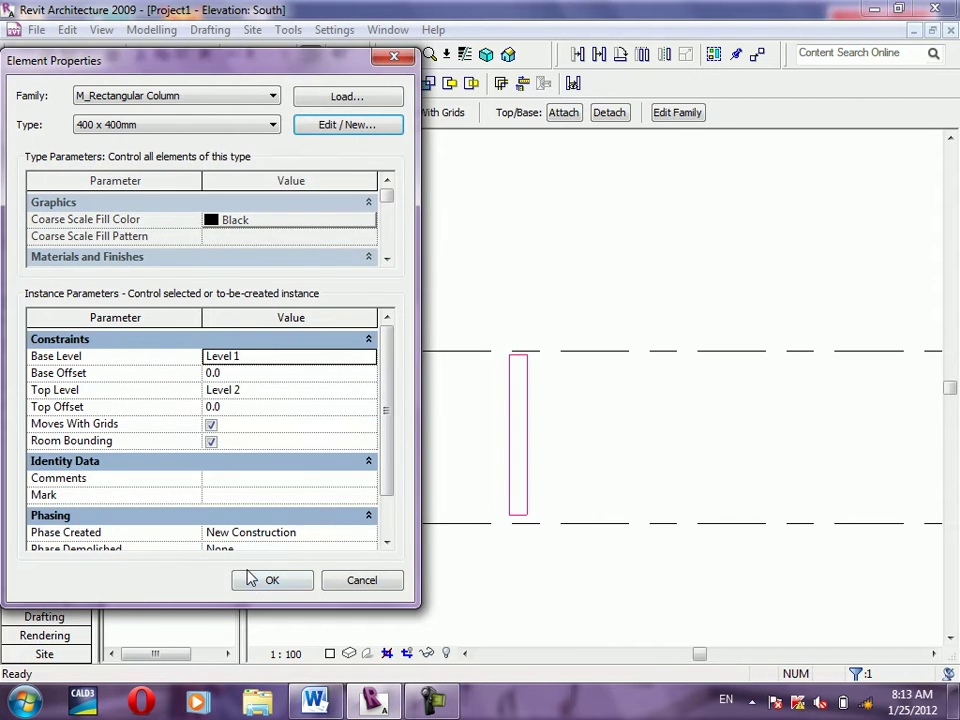
click(250, 578)
scroll(481, 364, up, 2)
scroll(478, 308, down, 1)
scroll(503, 290, down, 1)
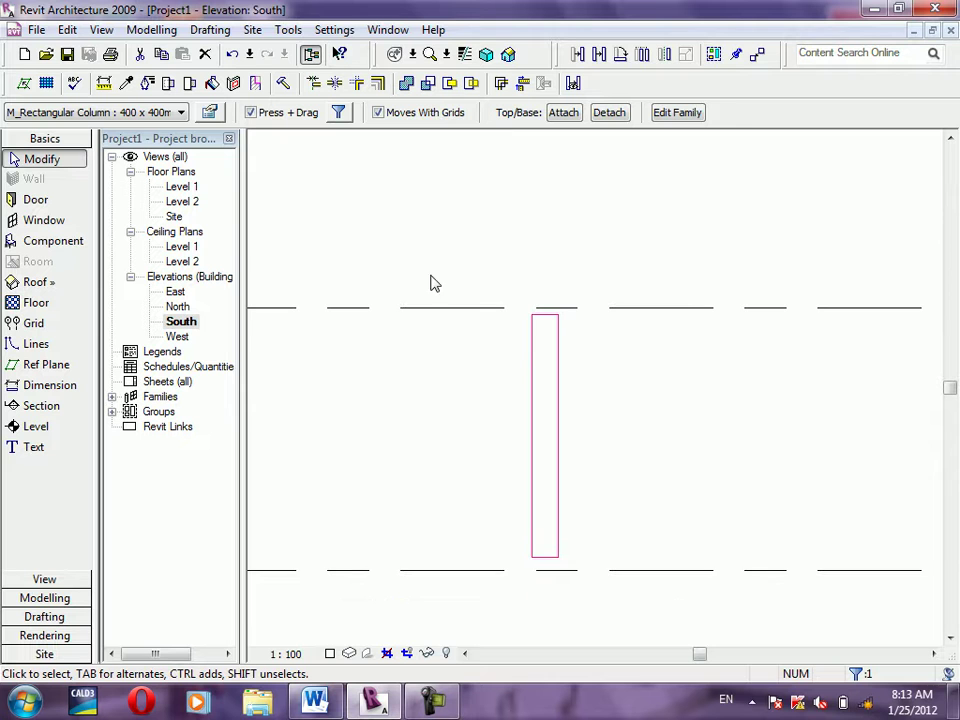
click(208, 111)
click(241, 374)
double_click(240, 373)
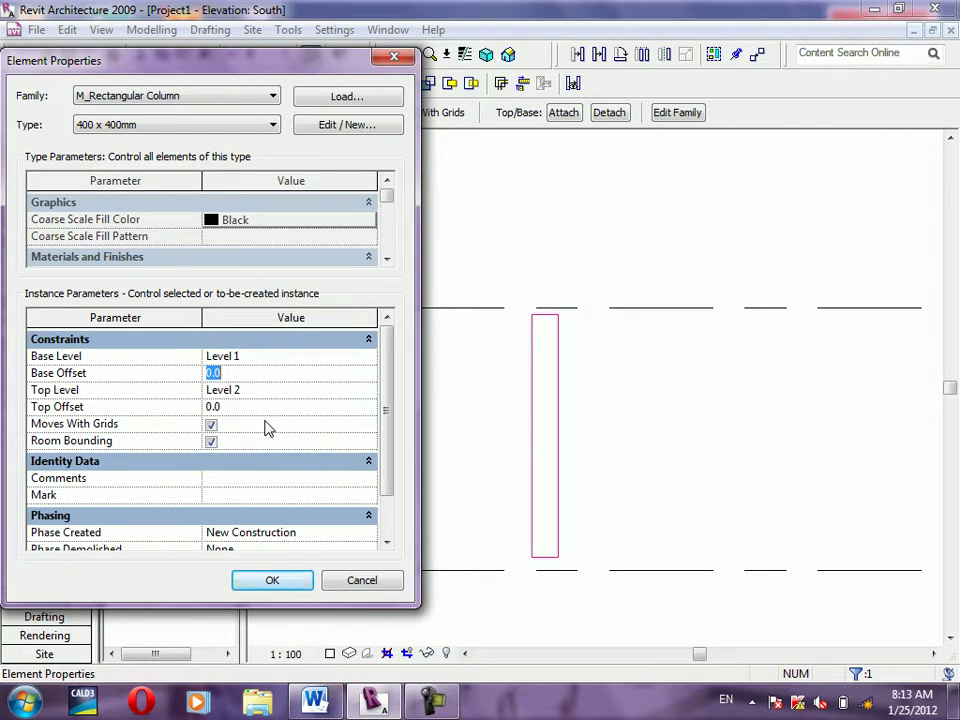
text(25)
click(274, 588)
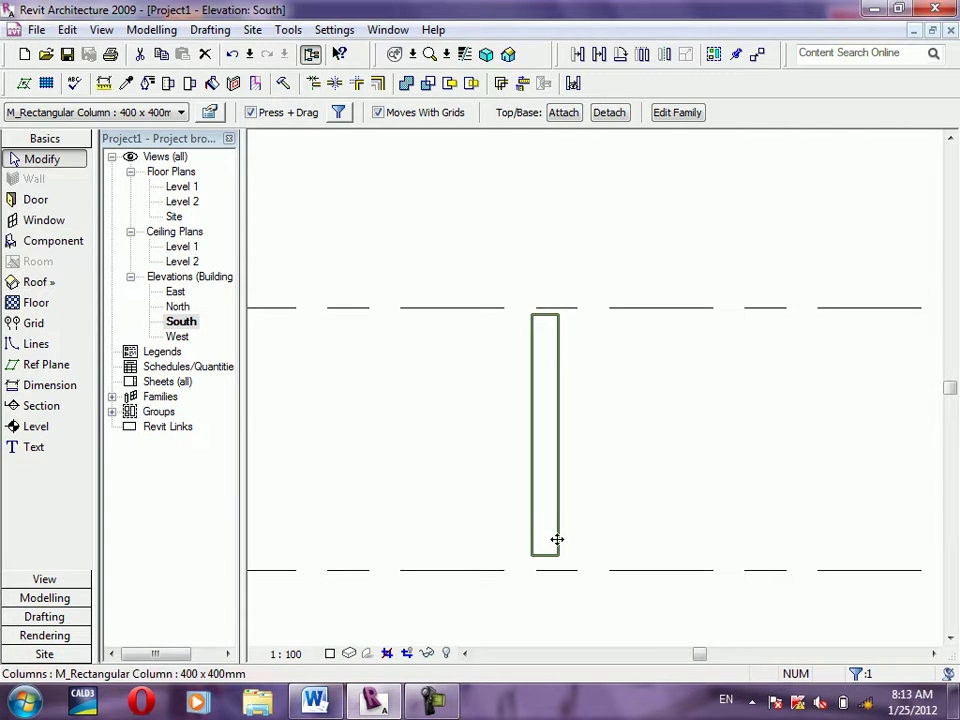
Reopen the column's type properties showing Offset Base 200 and Offset Top 100
click(210, 112)
click(346, 125)
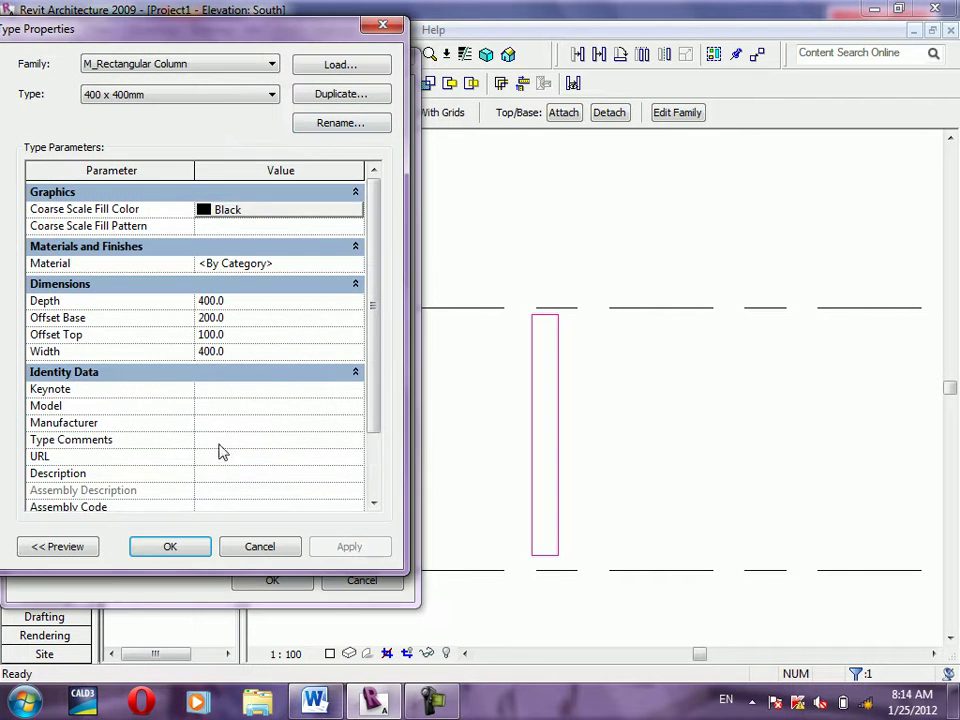
scroll(362, 460, down, 2)
scroll(361, 420, up, 1)
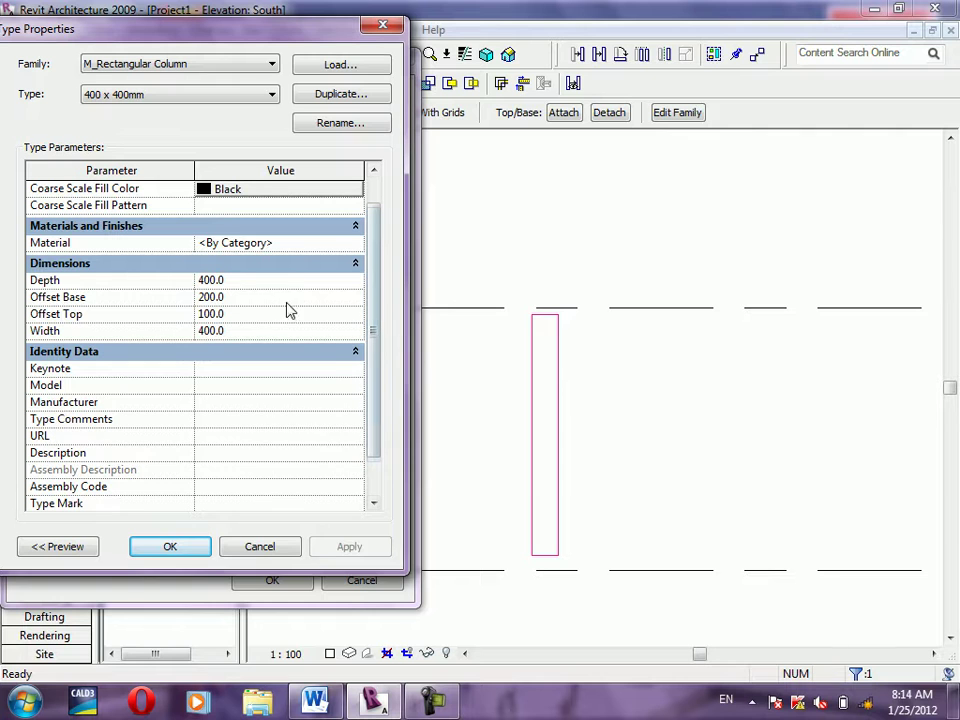
Assign Concrete - Cast In Situ as the column type's material and close the dialogs
click(301, 244)
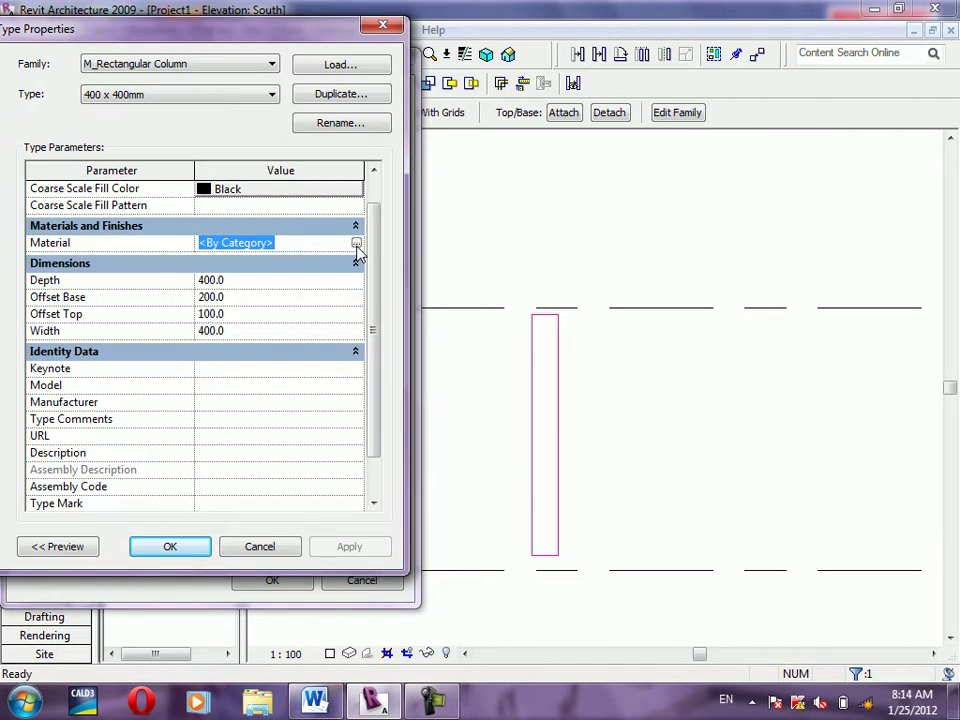
click(356, 243)
click(85, 266)
click(85, 313)
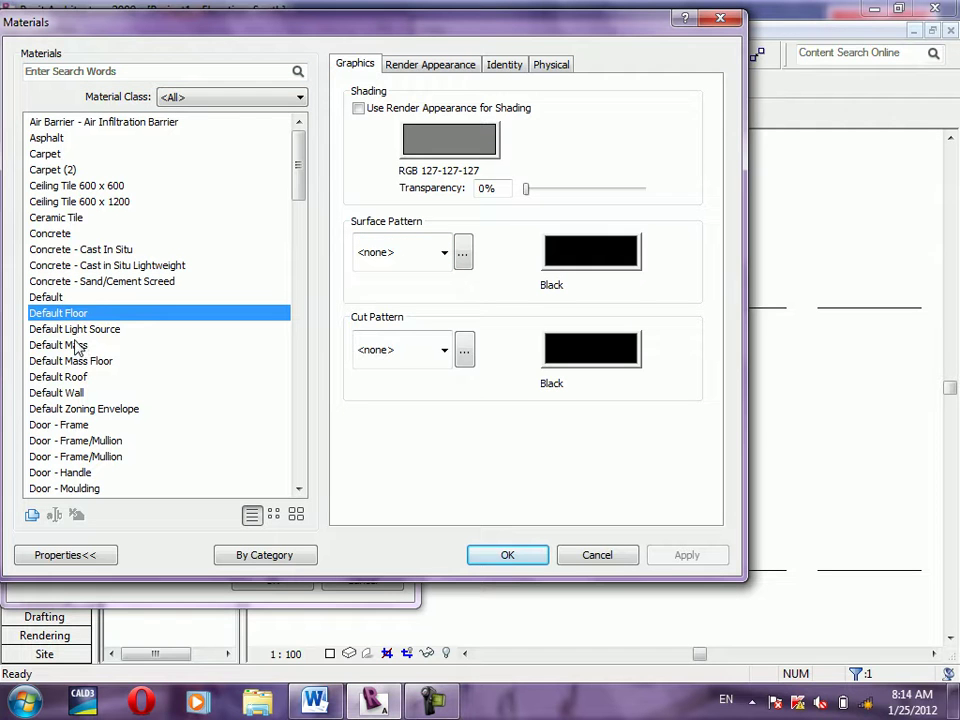
click(91, 250)
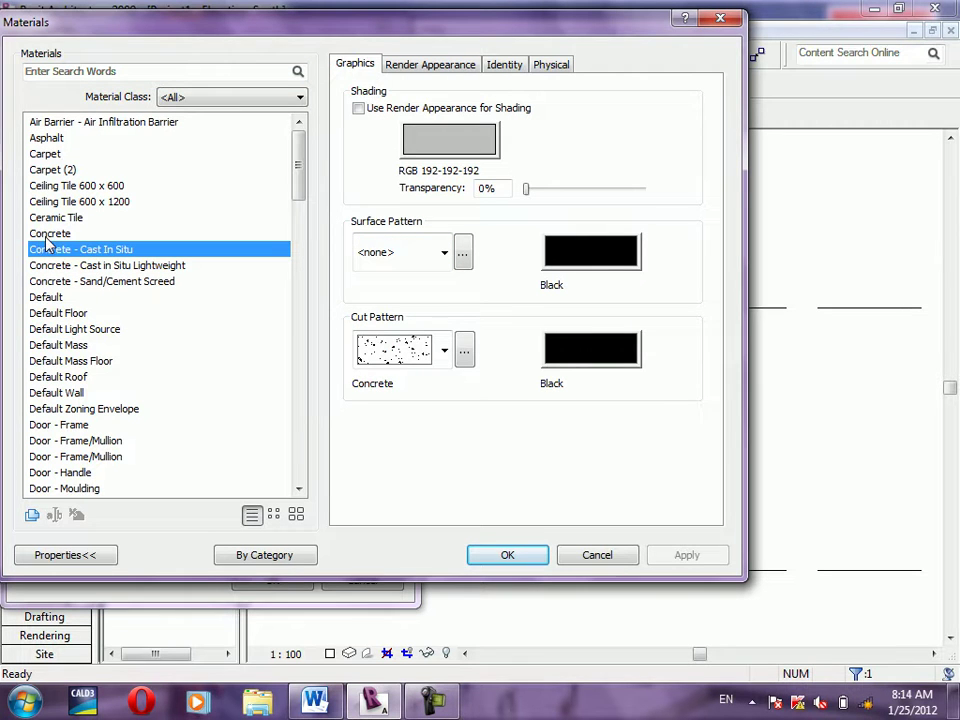
click(45, 236)
click(76, 253)
click(499, 560)
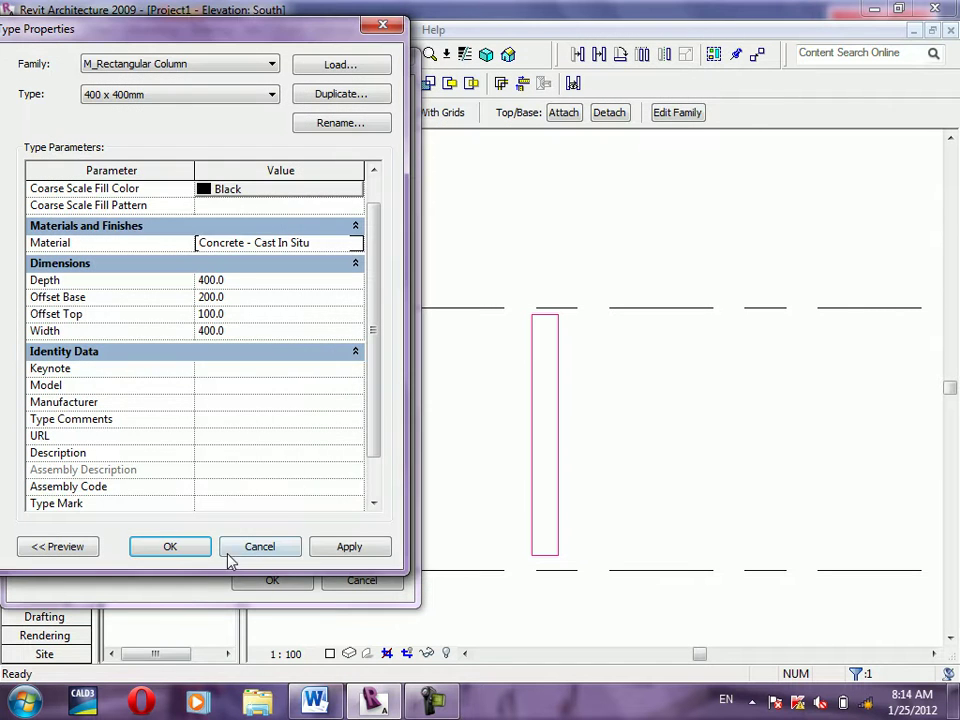
click(170, 546)
click(281, 586)
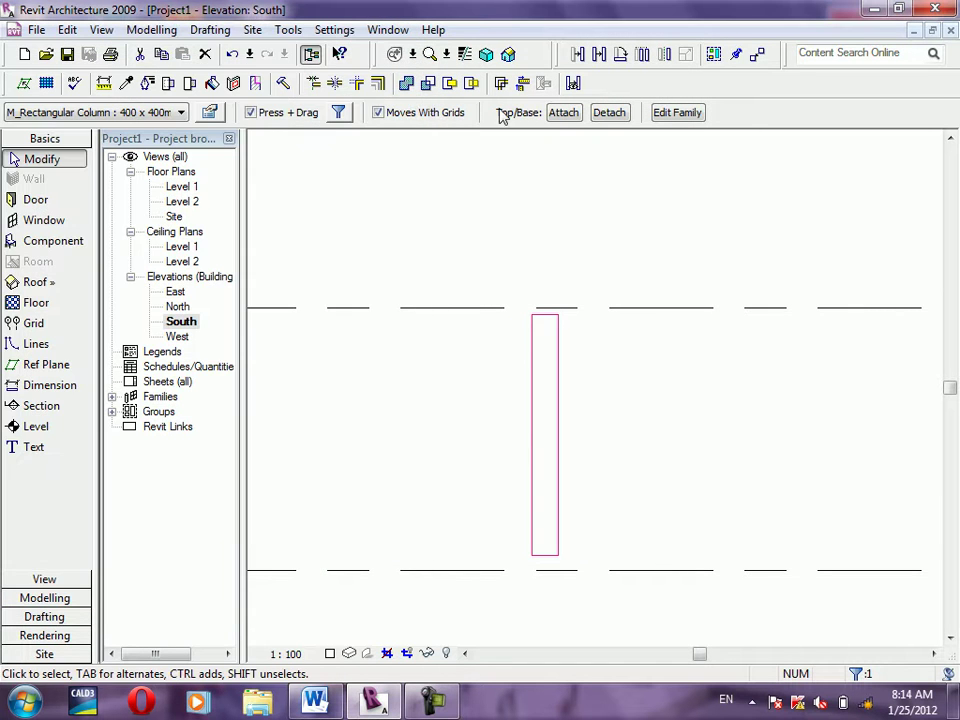
Show the column in the 3D view with shading
click(510, 55)
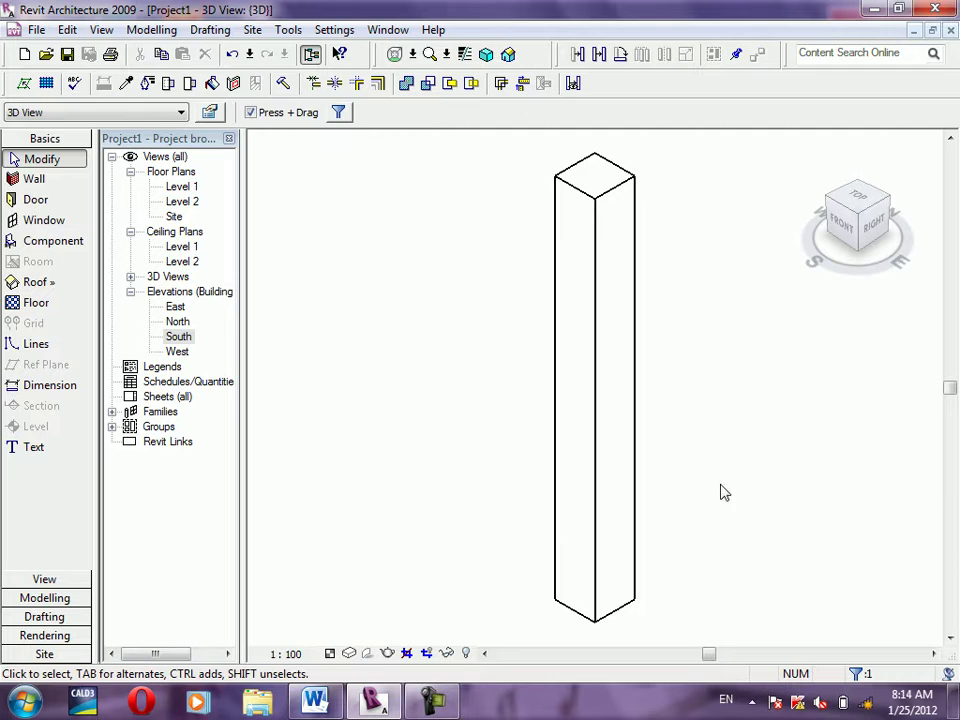
key(s)
key(d)
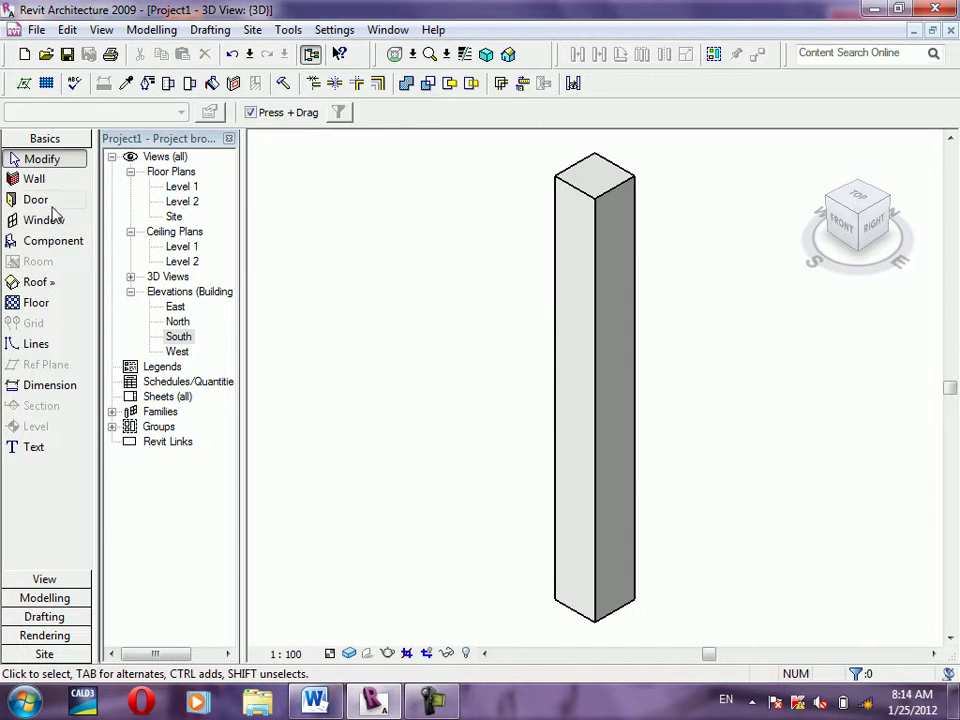
Back on the Level 1 plan, start placing a column and bring up Load Family
double_click(181, 187)
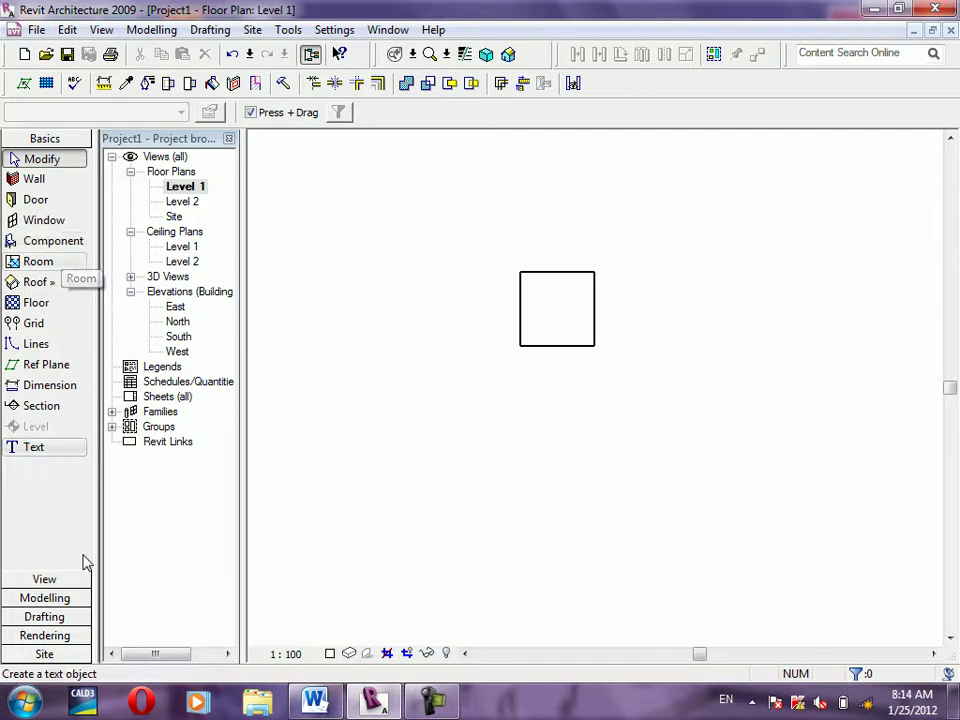
click(70, 599)
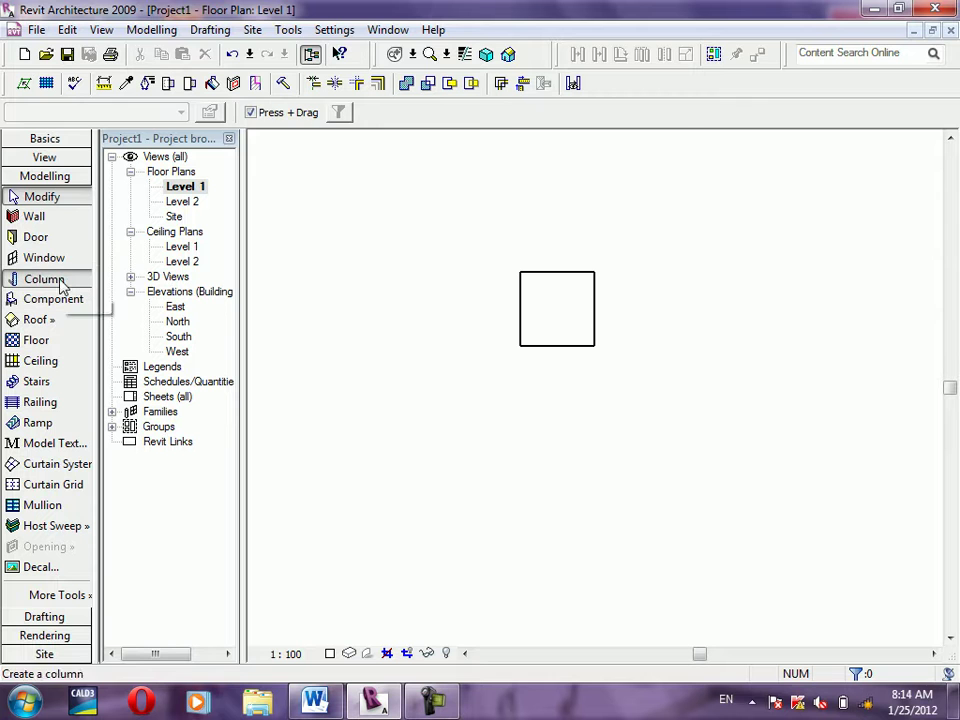
click(58, 279)
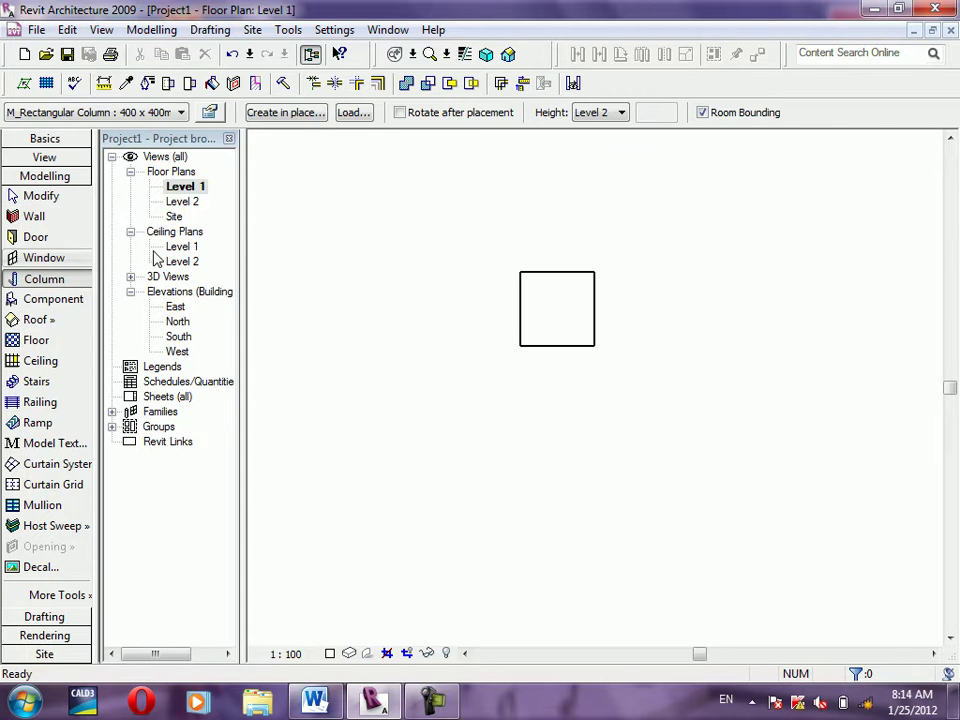
click(354, 114)
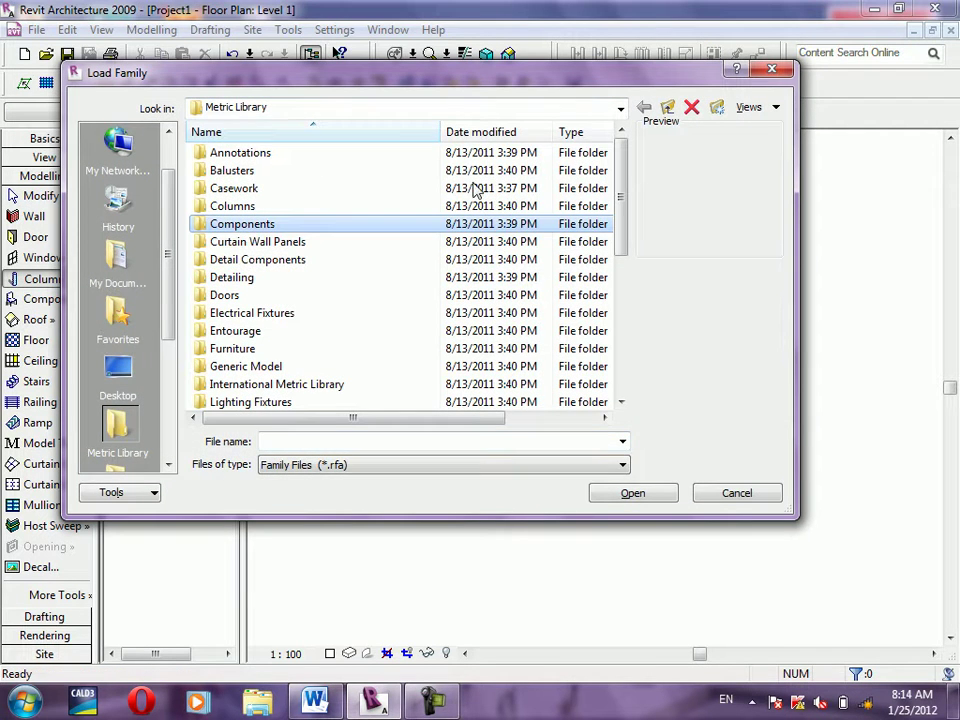
Preview the Columns library families, from M_Rectangular Column to Tuscan Column, then close the browser
click(352, 243)
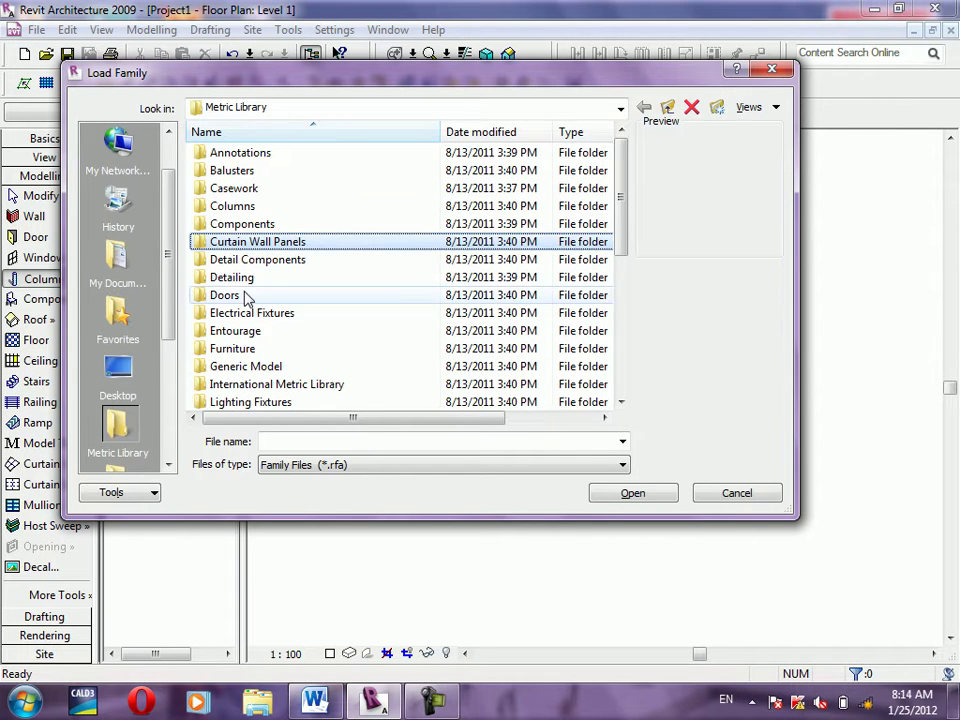
double_click(251, 206)
click(253, 260)
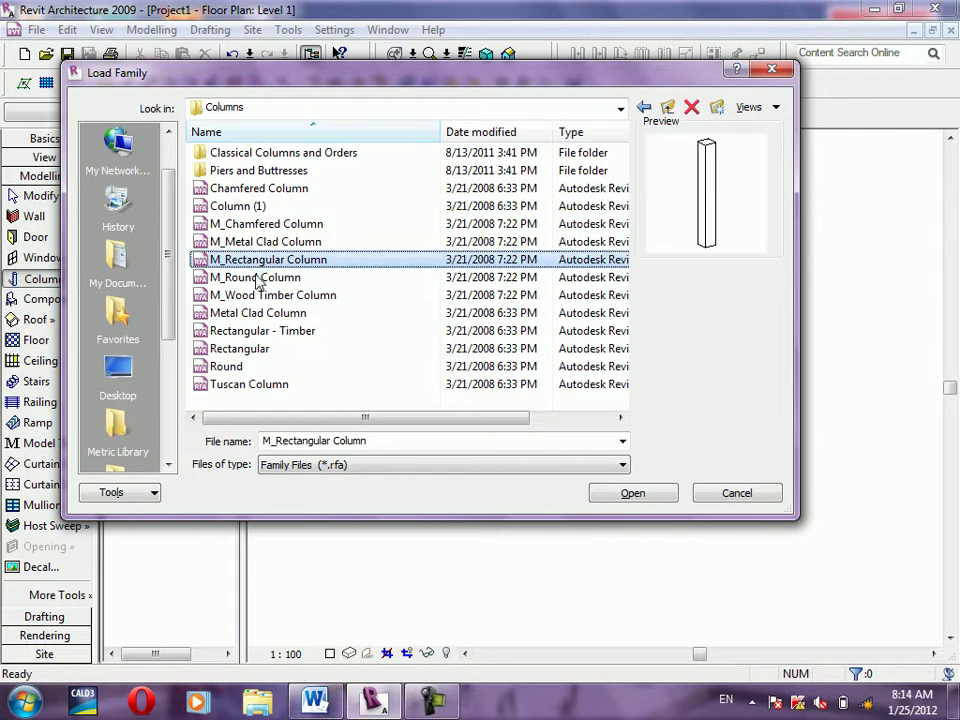
click(259, 313)
click(240, 366)
click(250, 278)
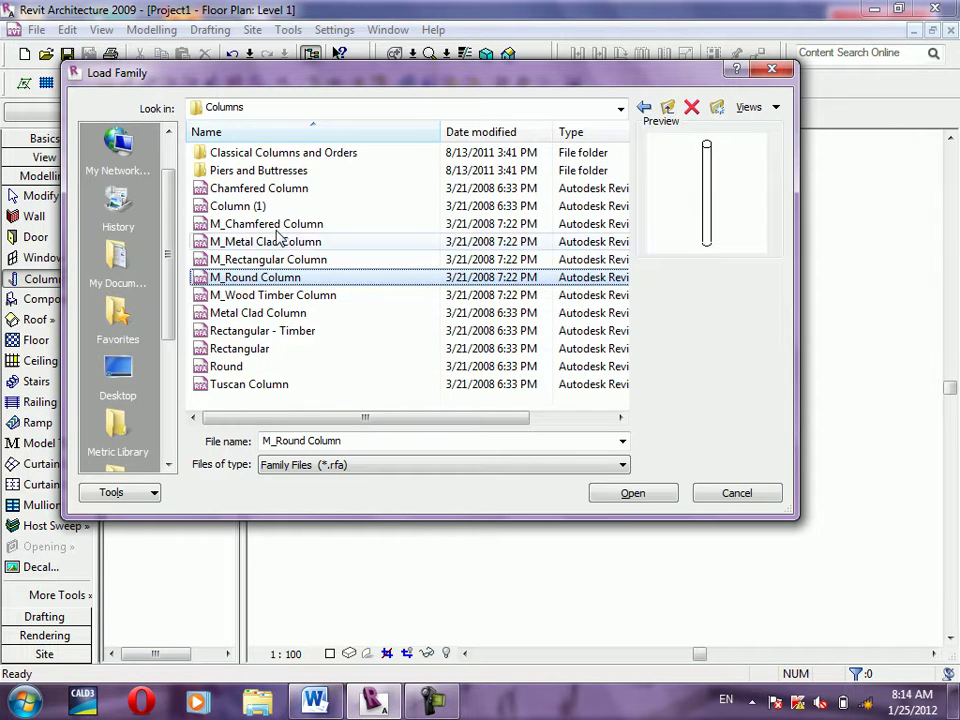
click(240, 242)
click(262, 331)
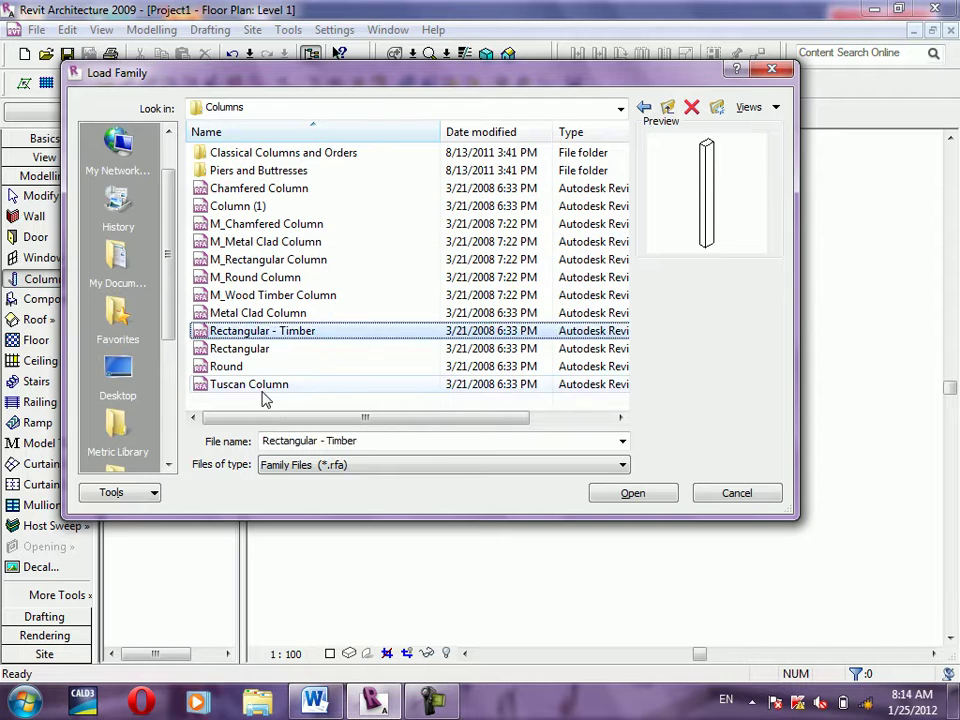
click(255, 385)
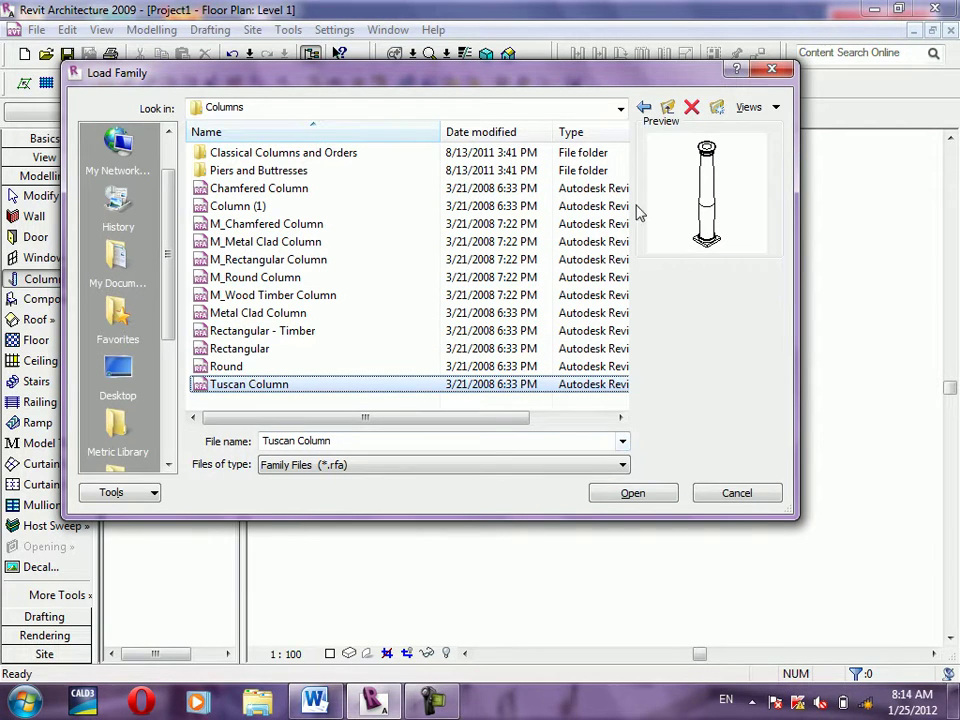
click(665, 494)
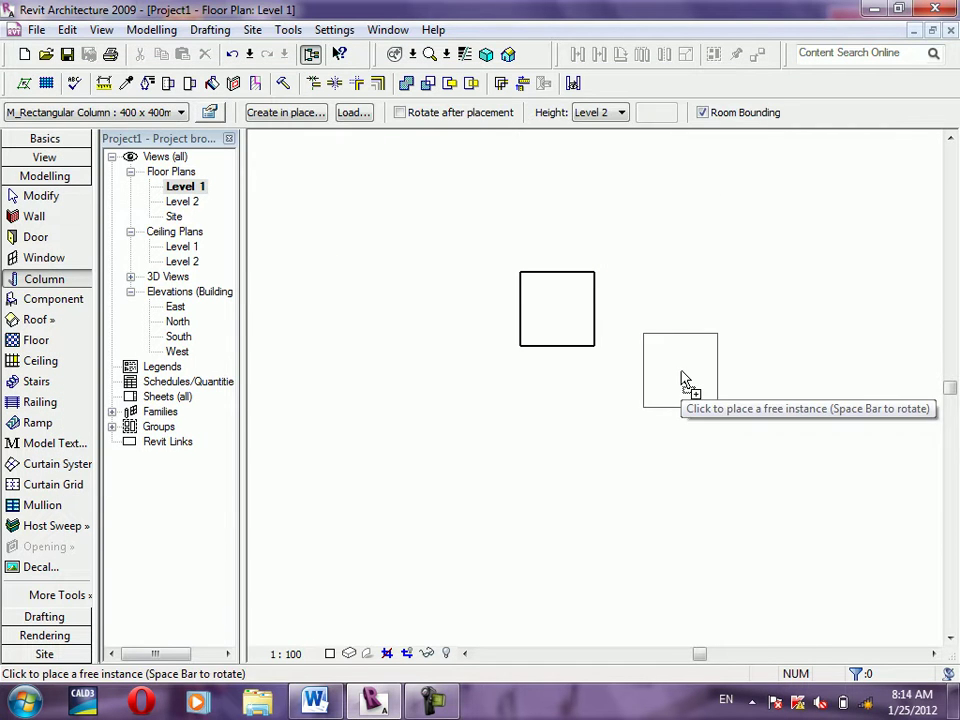
Exit the Column tool and toggle the Design Bar to Basics and back to Modelling
key(Escape)
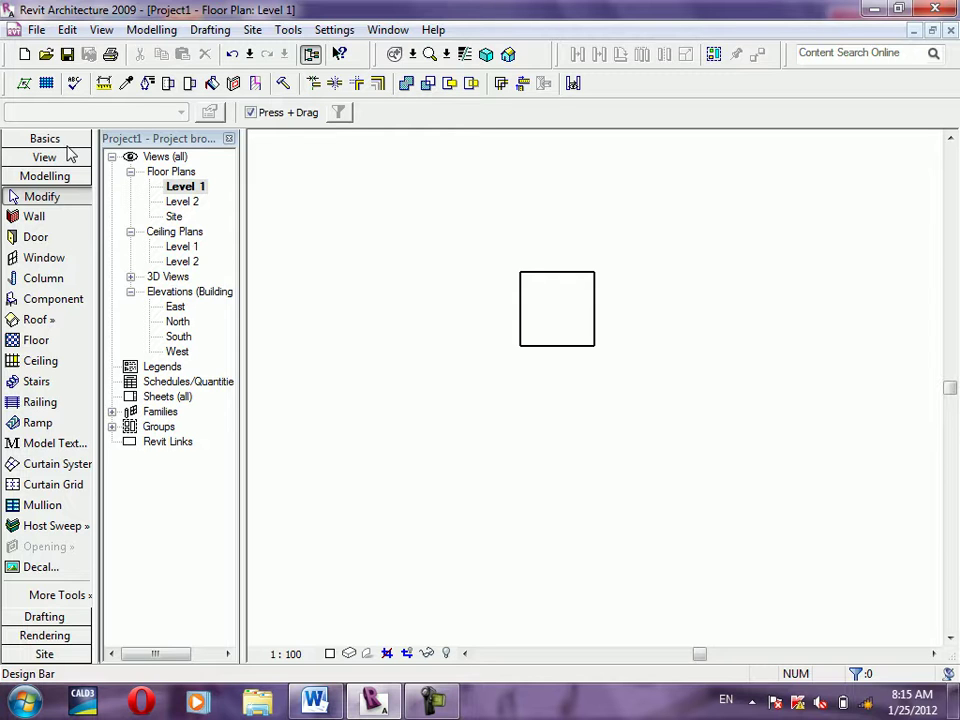
click(66, 138)
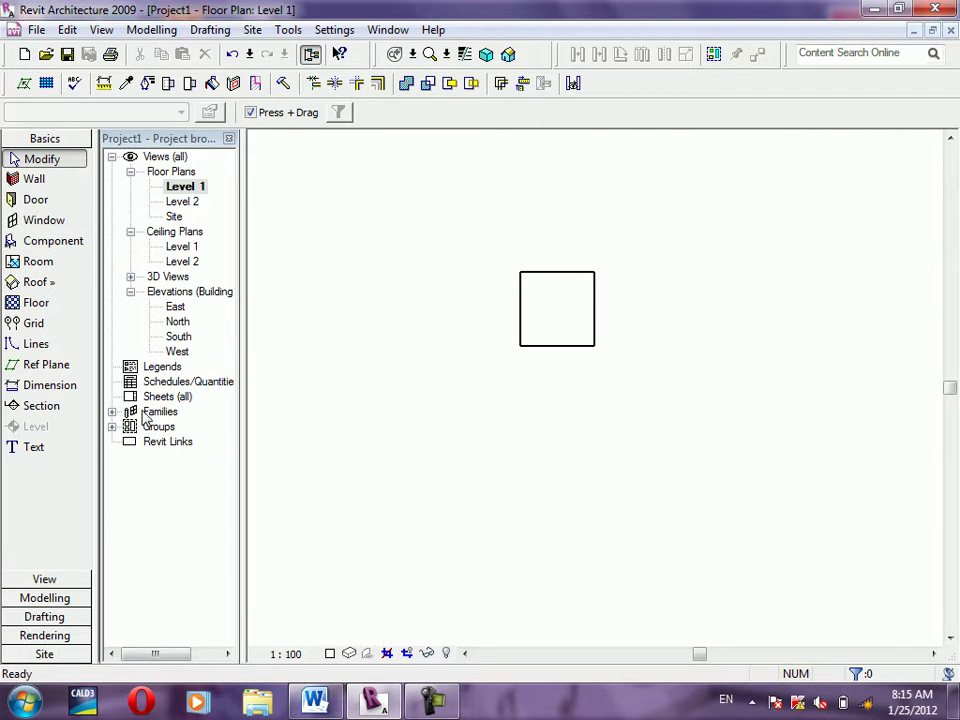
click(52, 600)
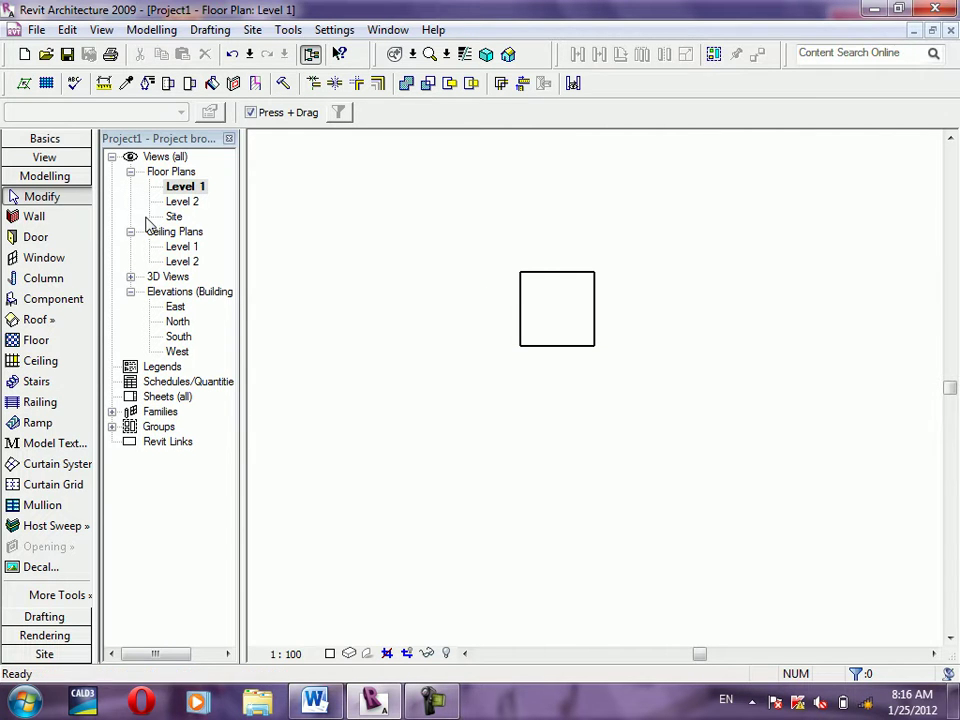
Inspect the 400 x 400mm column in the South elevation
double_click(182, 338)
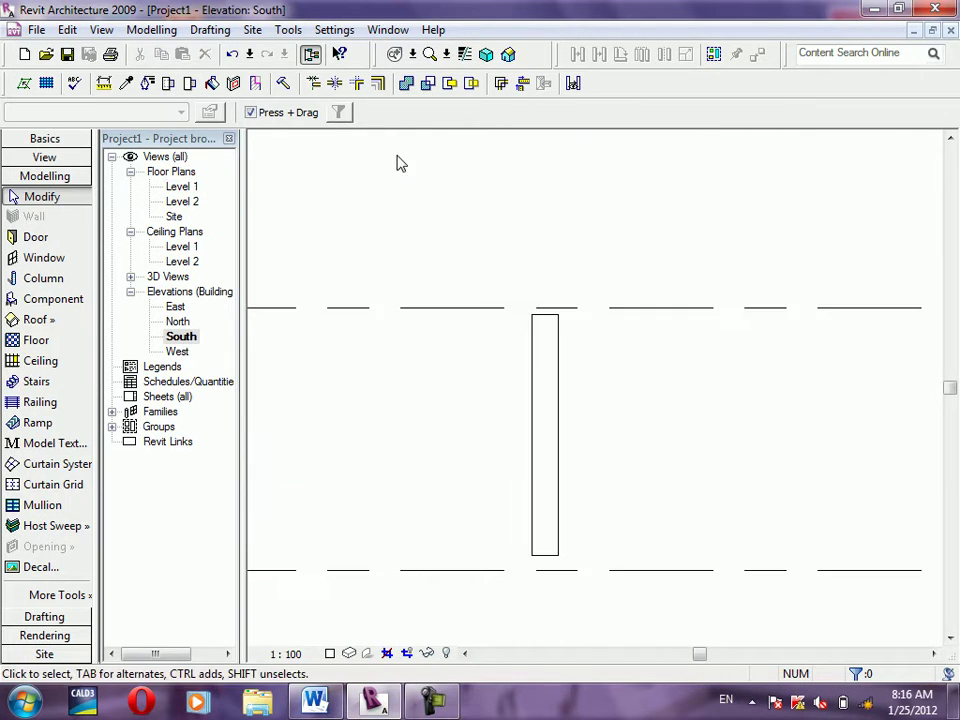
scroll(446, 272, down, 2)
scroll(617, 296, up, 1)
scroll(366, 246, down, 2)
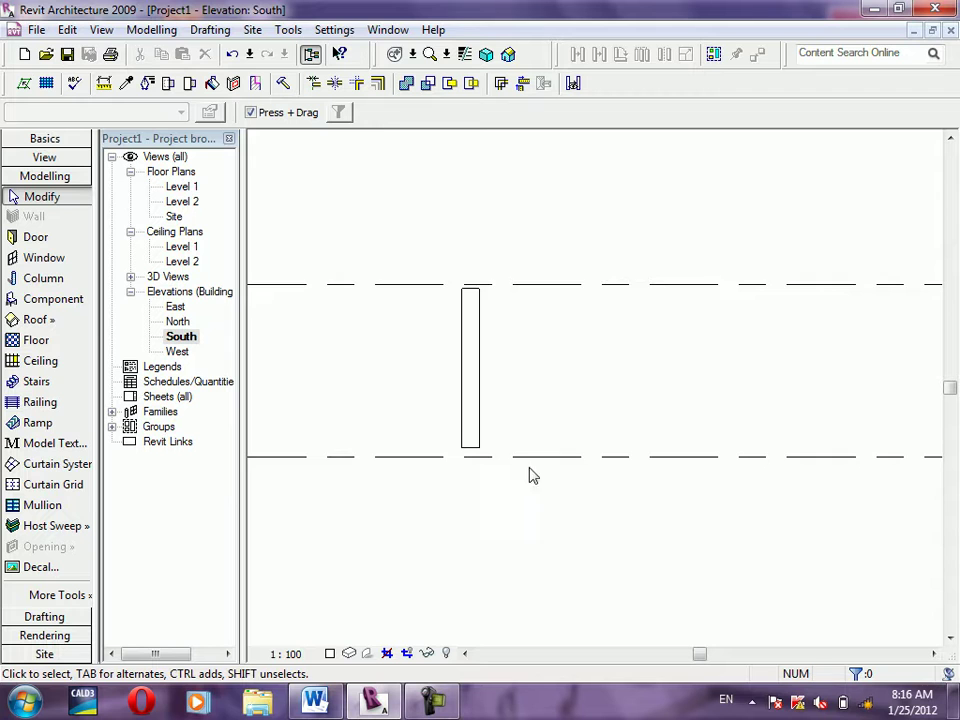
scroll(528, 508, up, 1)
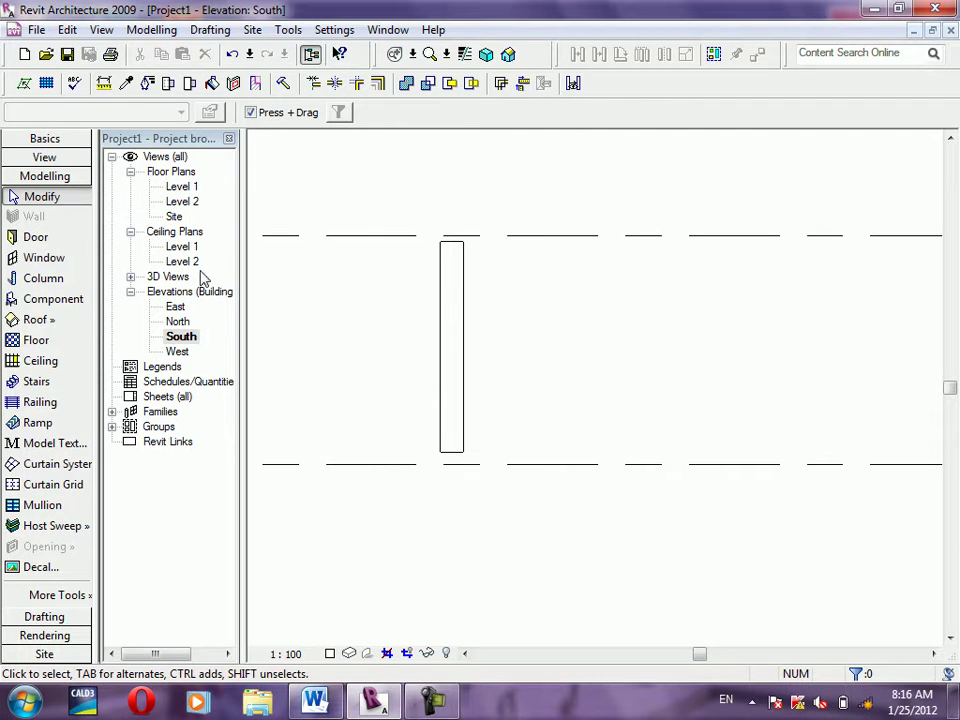
On the Level 1 plan, window-select the square column and delete it
double_click(178, 187)
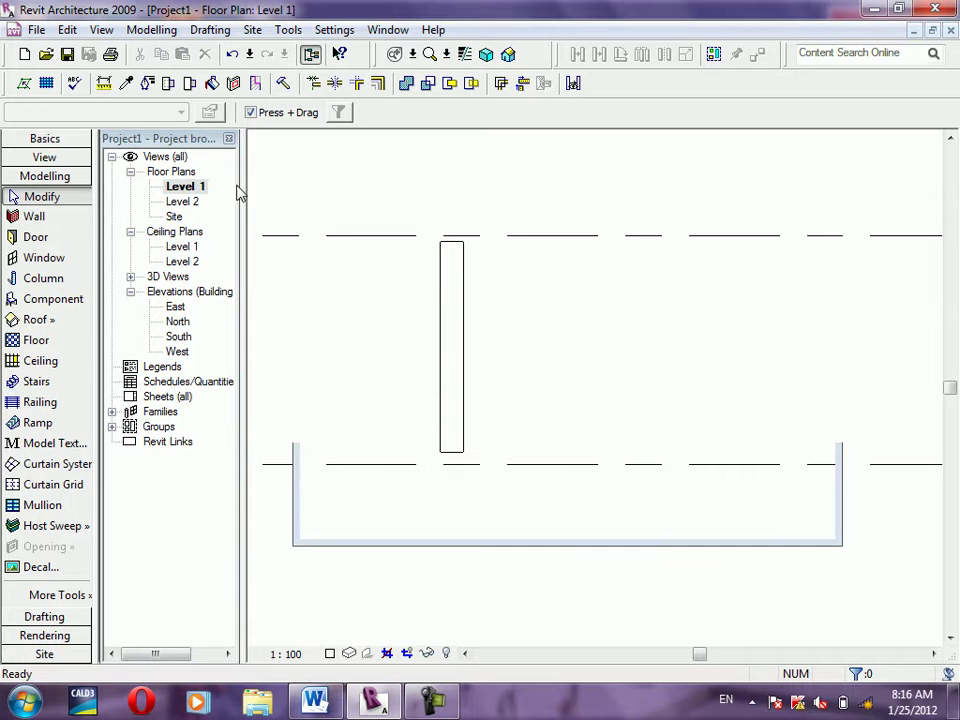
drag(675, 221, 501, 437)
key(Delete)
scroll(606, 313, down, 2)
scroll(606, 313, down, 2)
scroll(606, 313, up, 4)
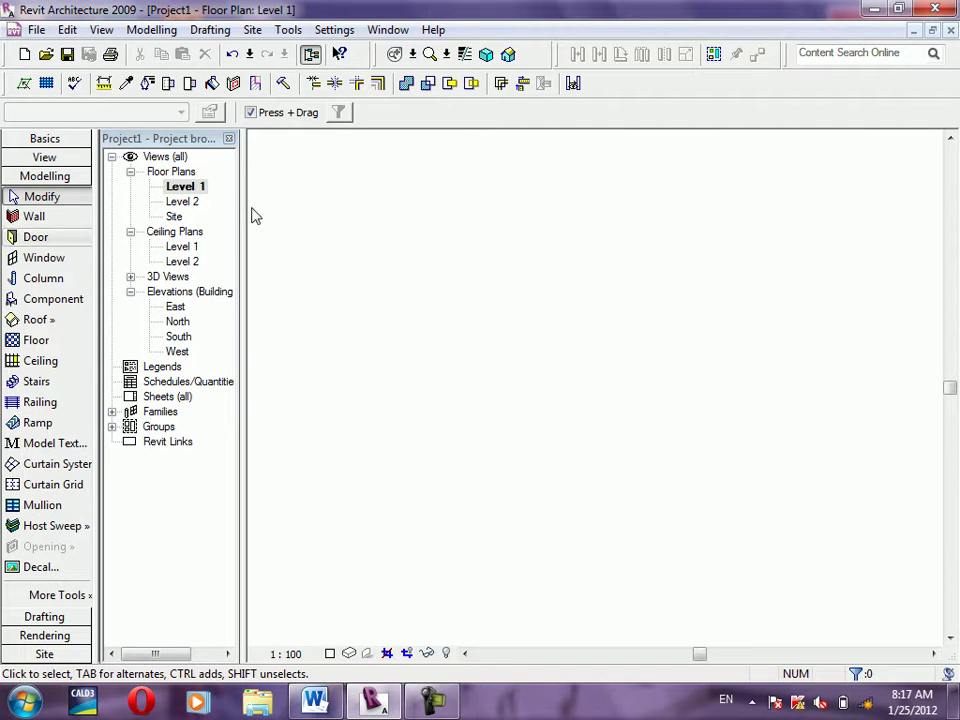
Draw a rectangle of four Generic 200mm walls from two opposite corners on Level 1
click(34, 216)
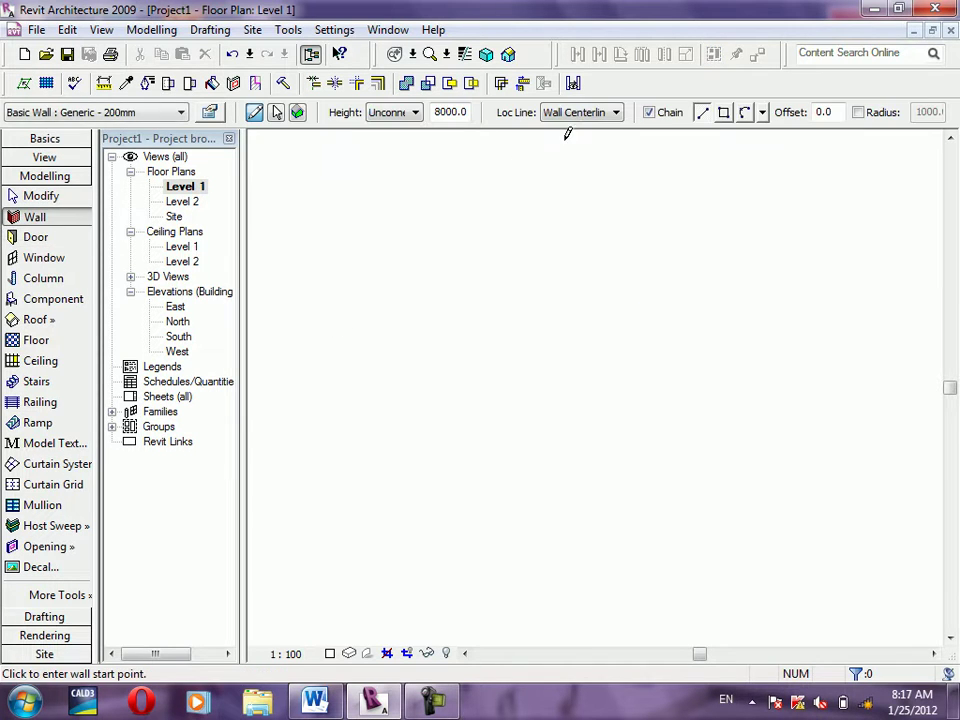
click(724, 112)
click(428, 263)
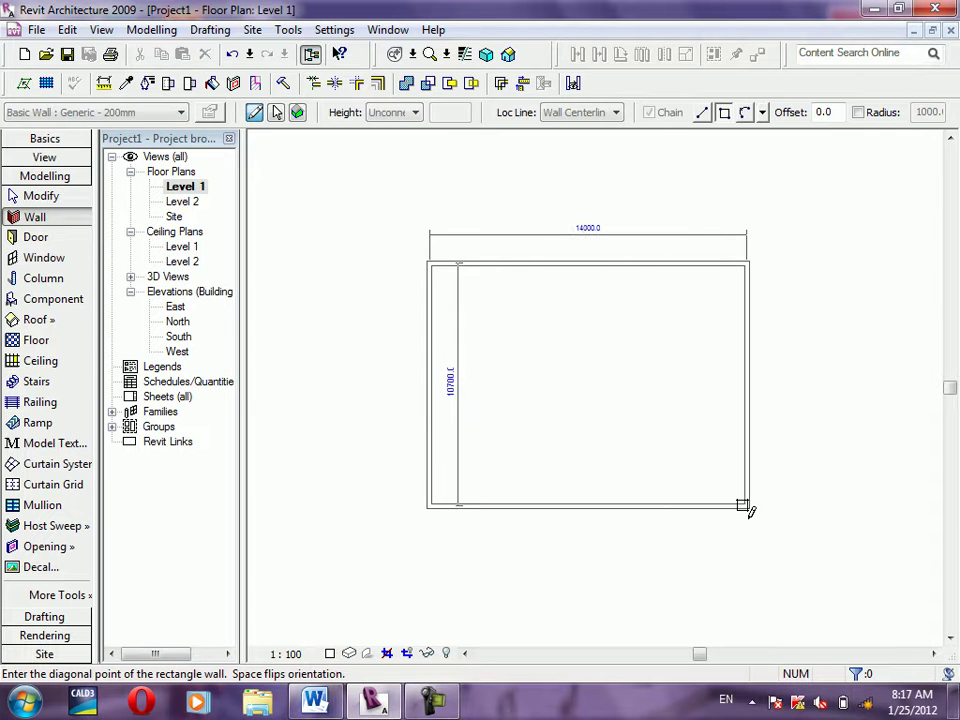
click(750, 516)
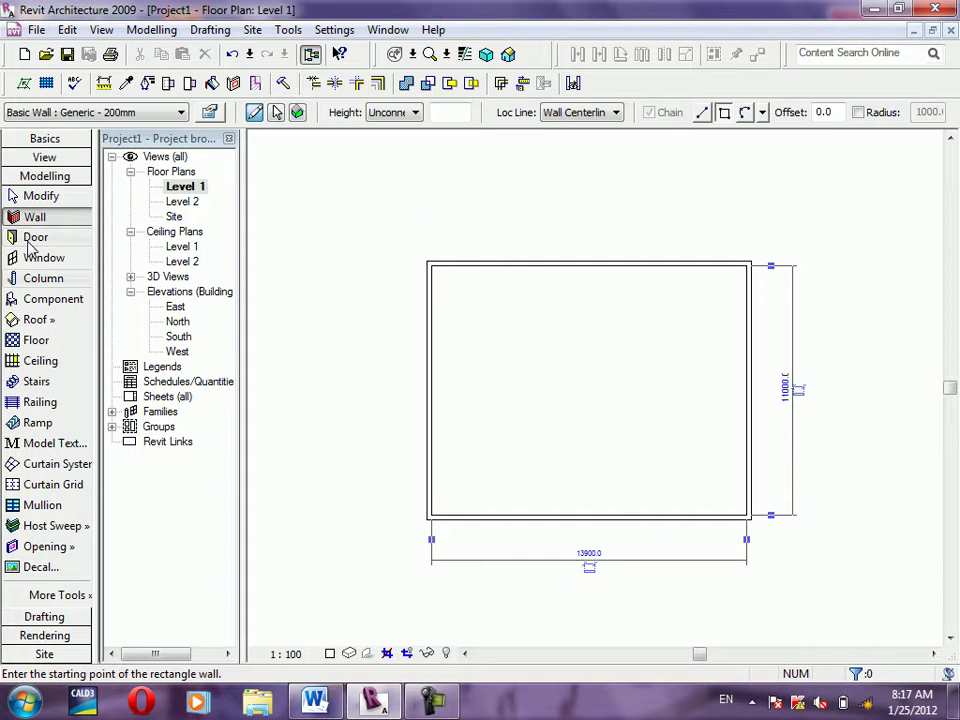
Abandon a started Roof by Footprint sketch, then window-select all four walls
click(25, 320)
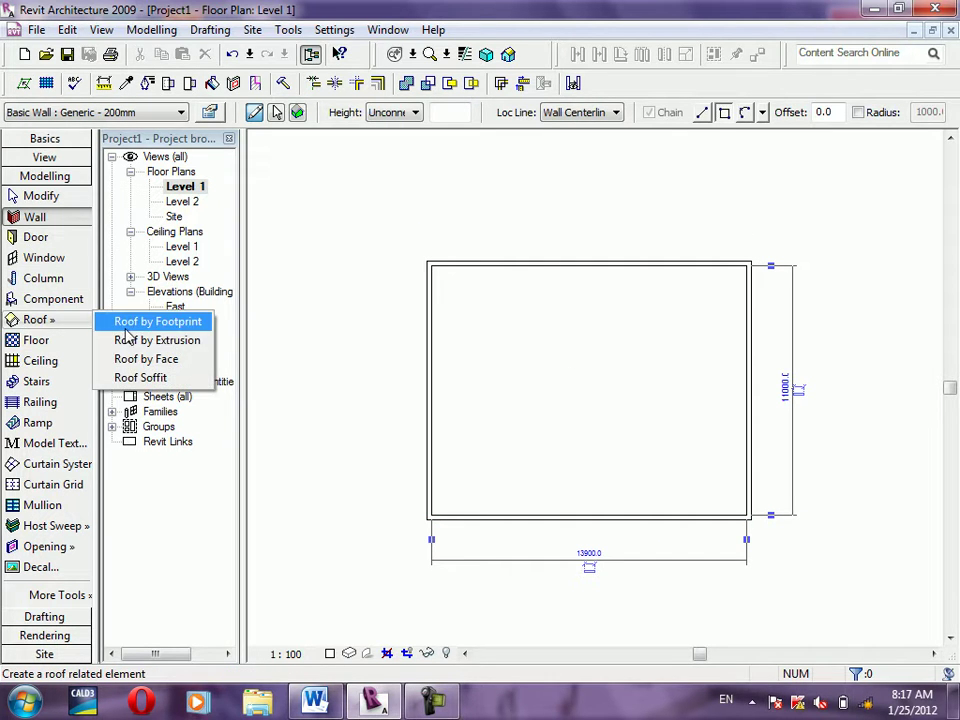
click(126, 328)
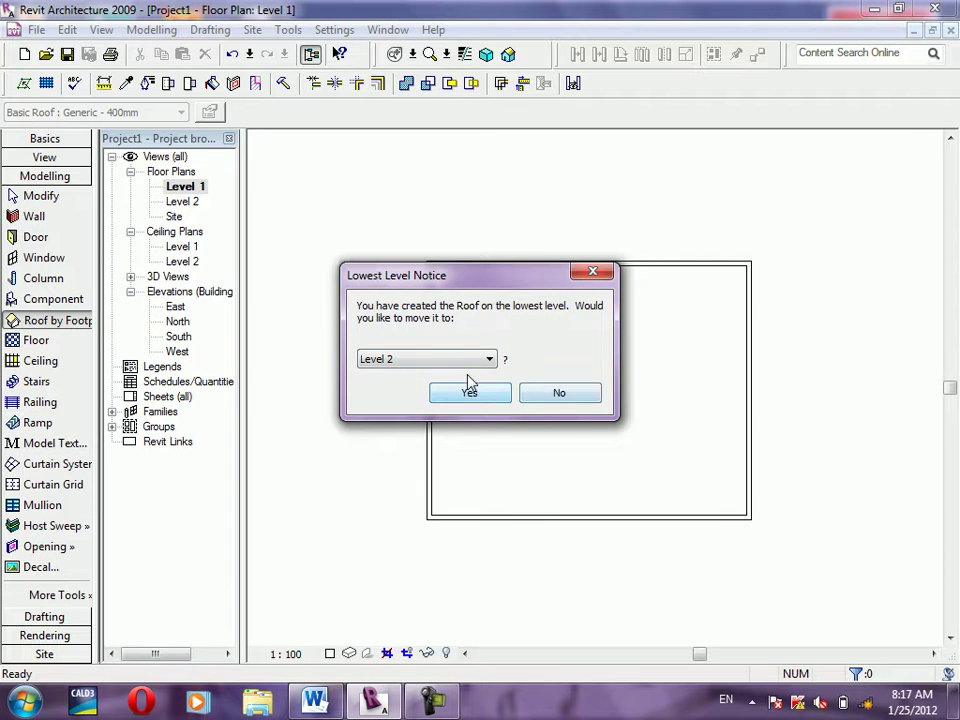
click(580, 393)
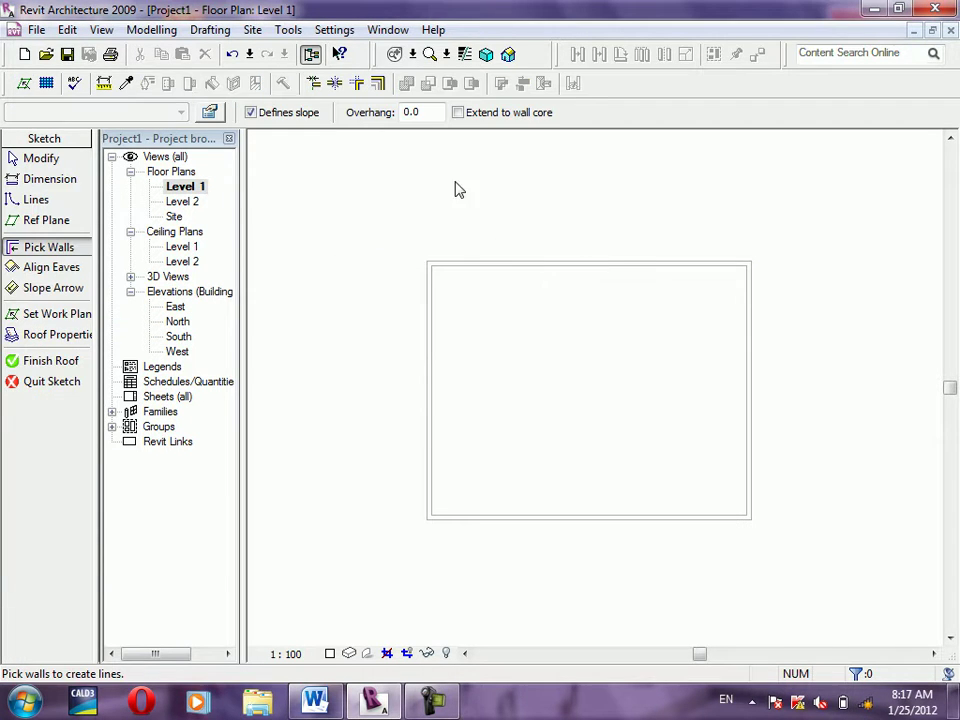
click(50, 382)
drag(795, 243, 407, 546)
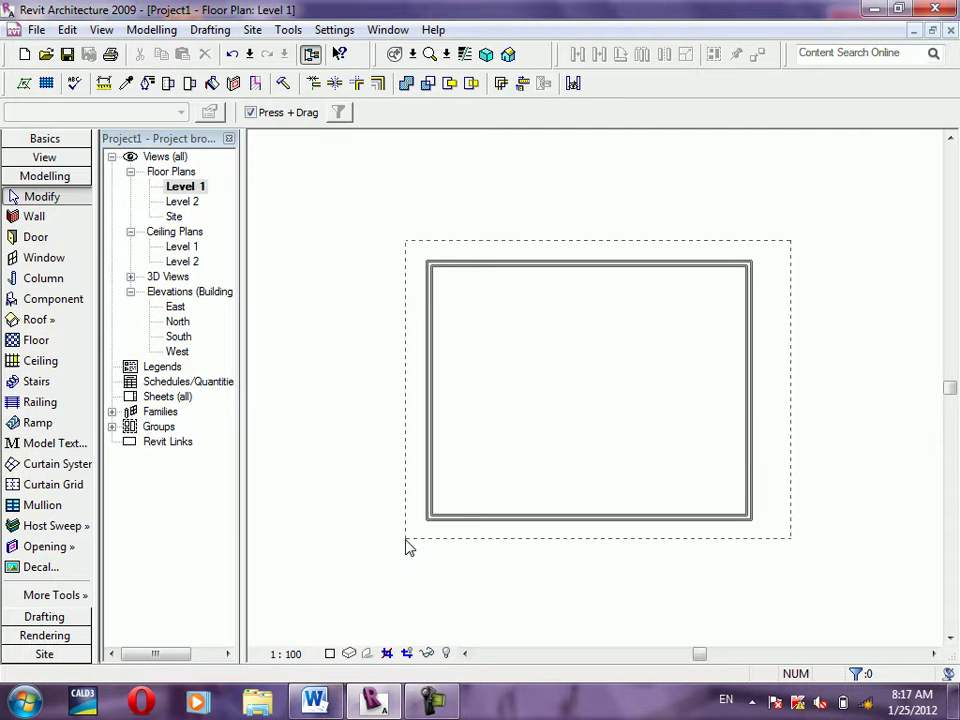
Set the selected walls' height to 4000 in their properties
click(210, 112)
click(211, 457)
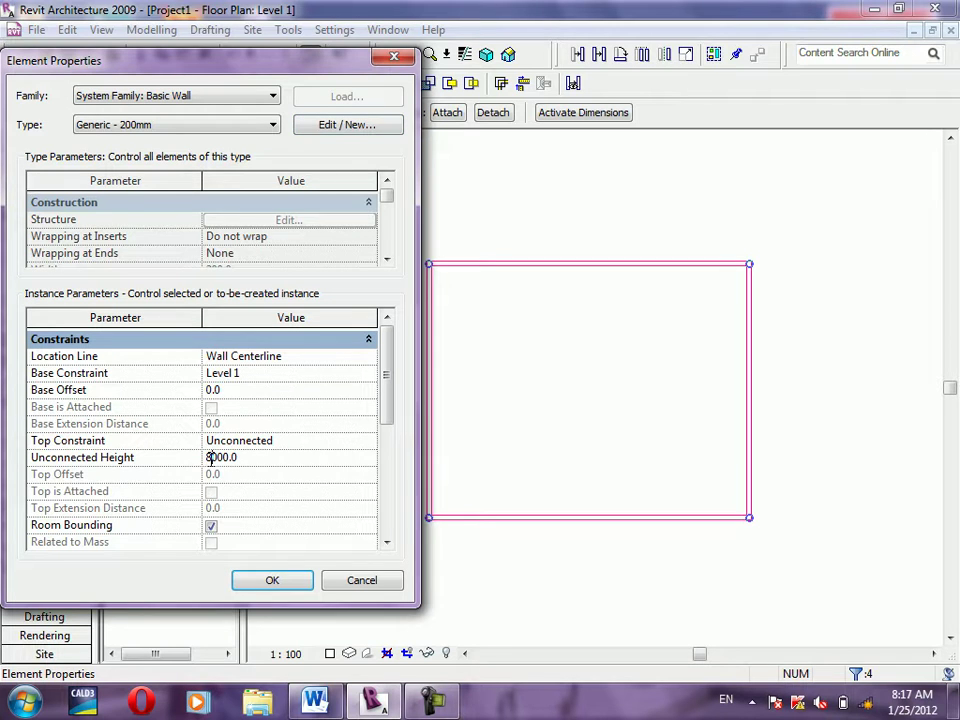
drag(207, 457, 214, 458)
click(270, 584)
click(855, 295)
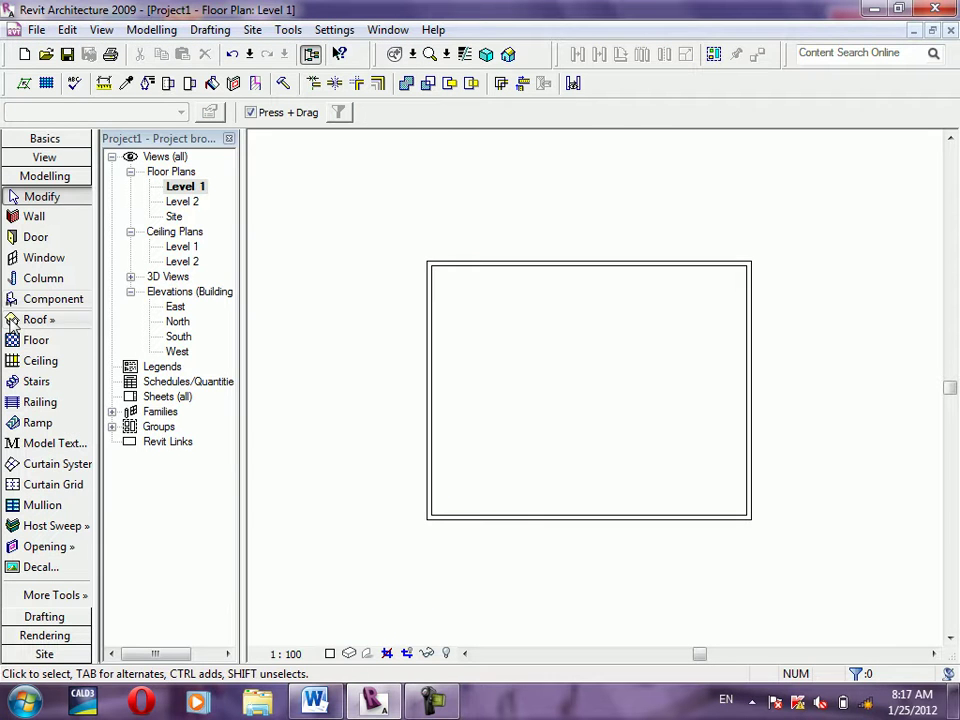
Create a hipped footprint roof on Level 2 from all four walls and attach the walls to it
click(40, 319)
click(145, 328)
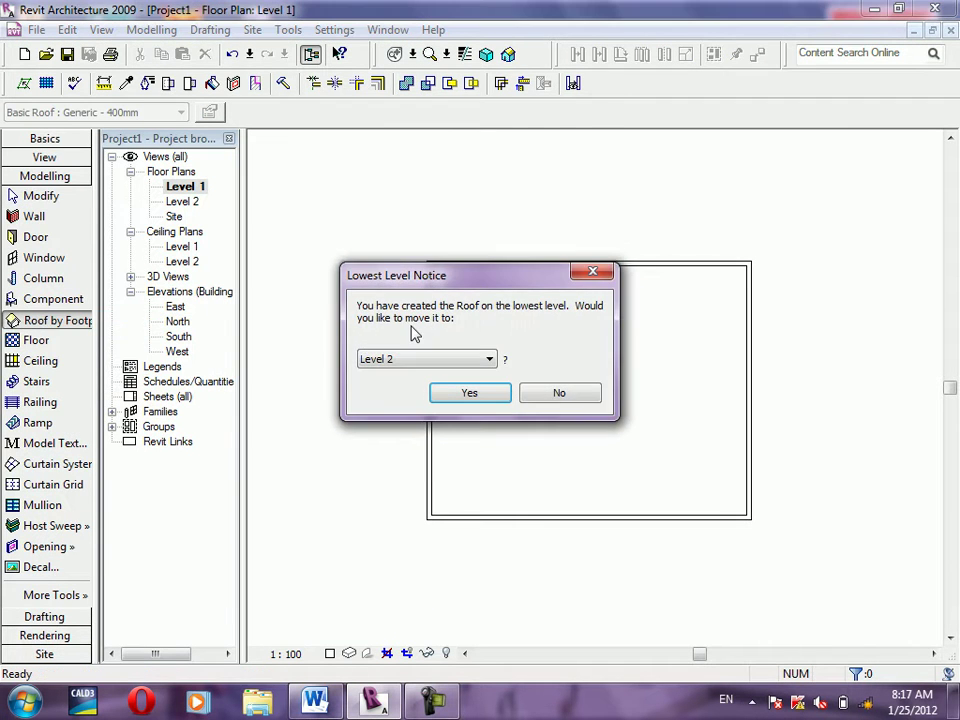
click(455, 397)
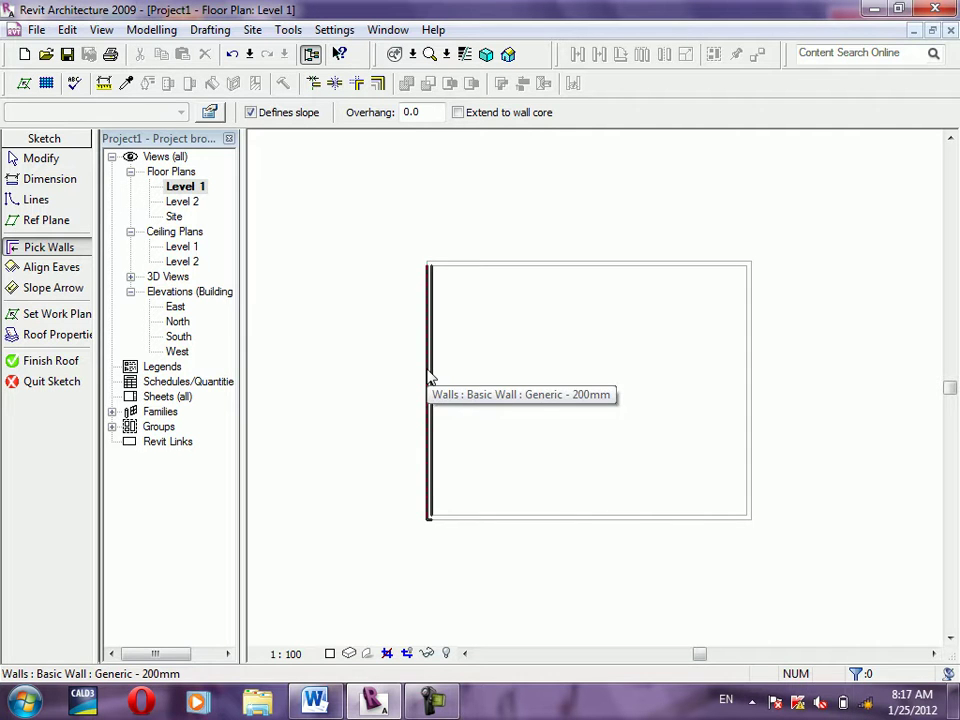
key(Tab)
click(430, 378)
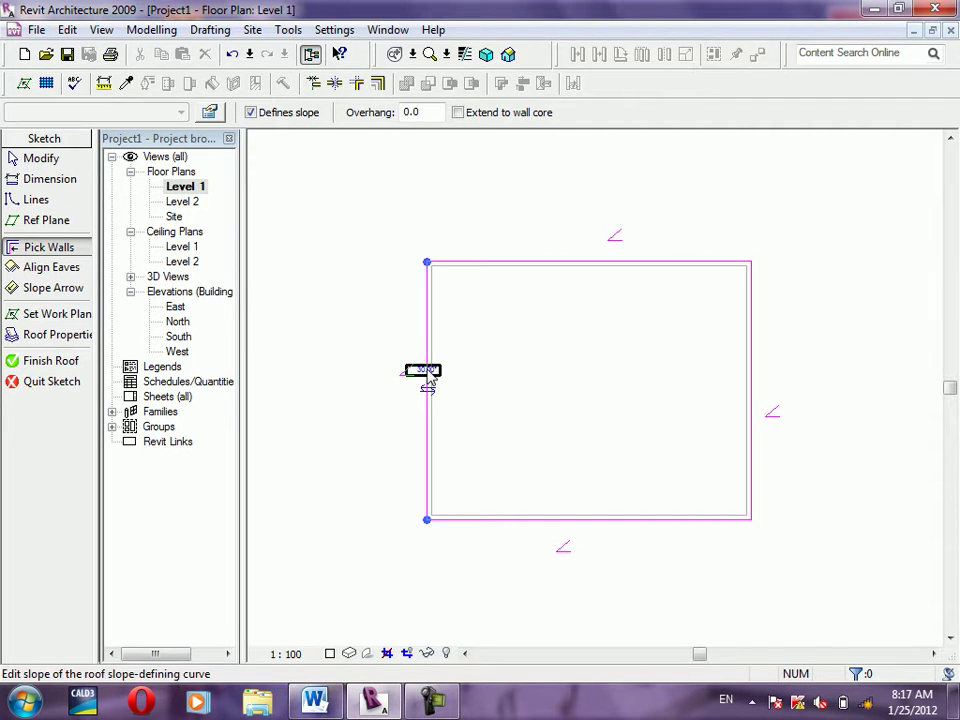
click(45, 360)
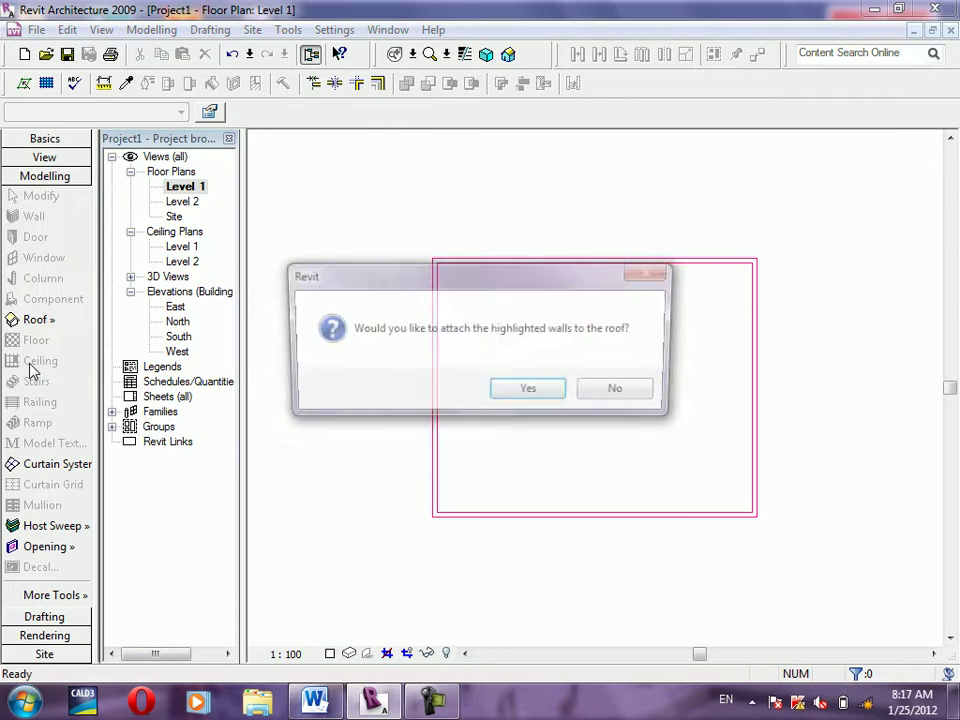
click(526, 395)
Inspect the roof from the front in the default 3D view, then reopen the Level 1 plan
click(508, 54)
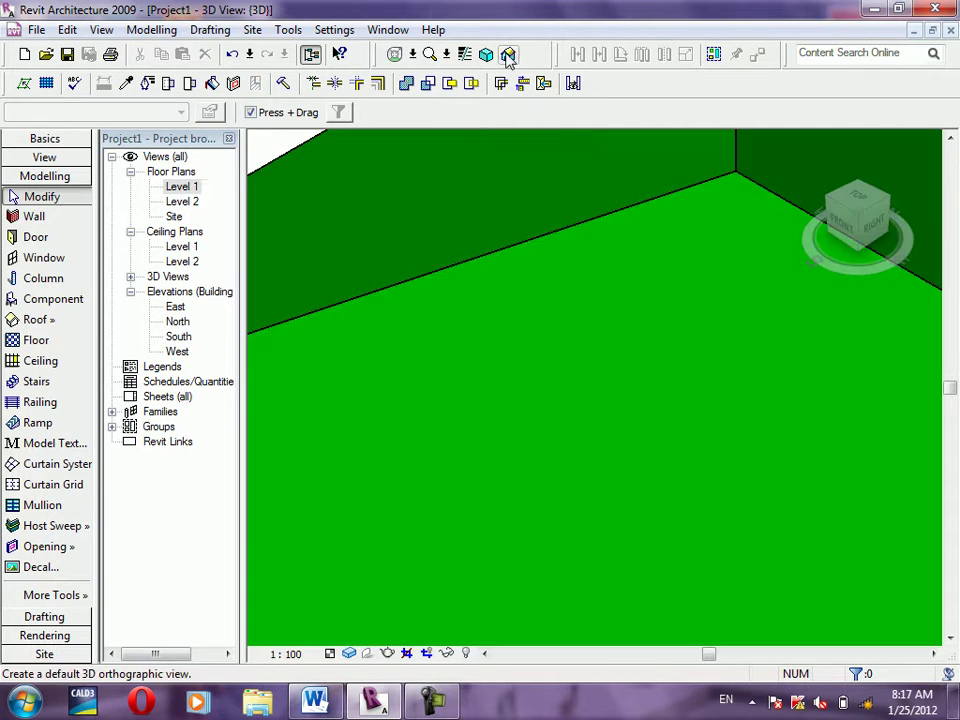
scroll(617, 163, down, 2)
scroll(620, 180, down, 2)
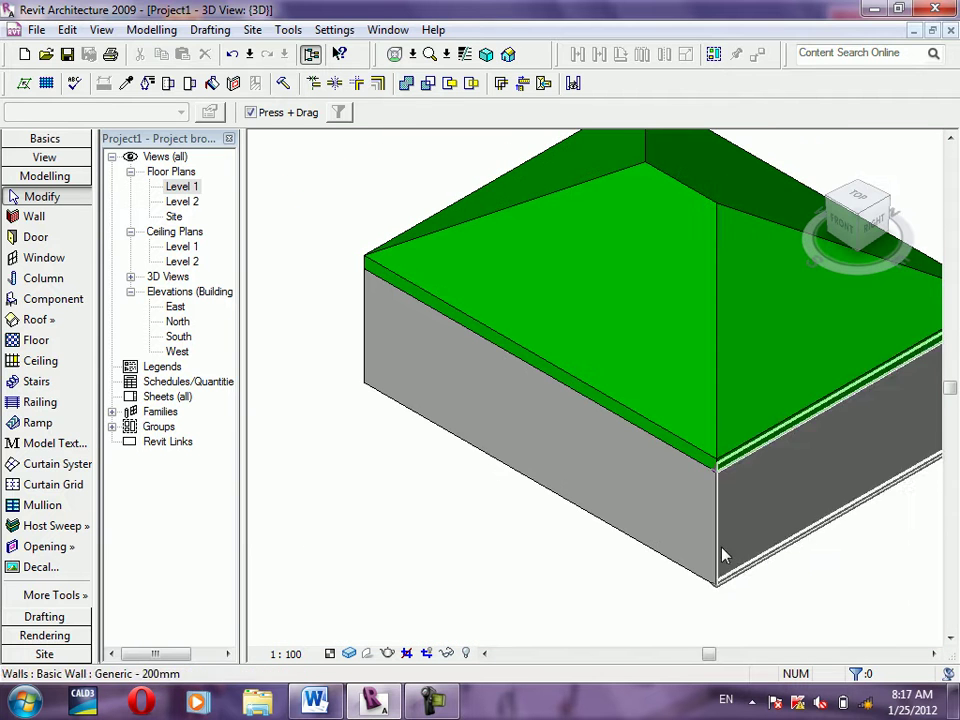
shift+middle_drag(776, 561, 679, 491)
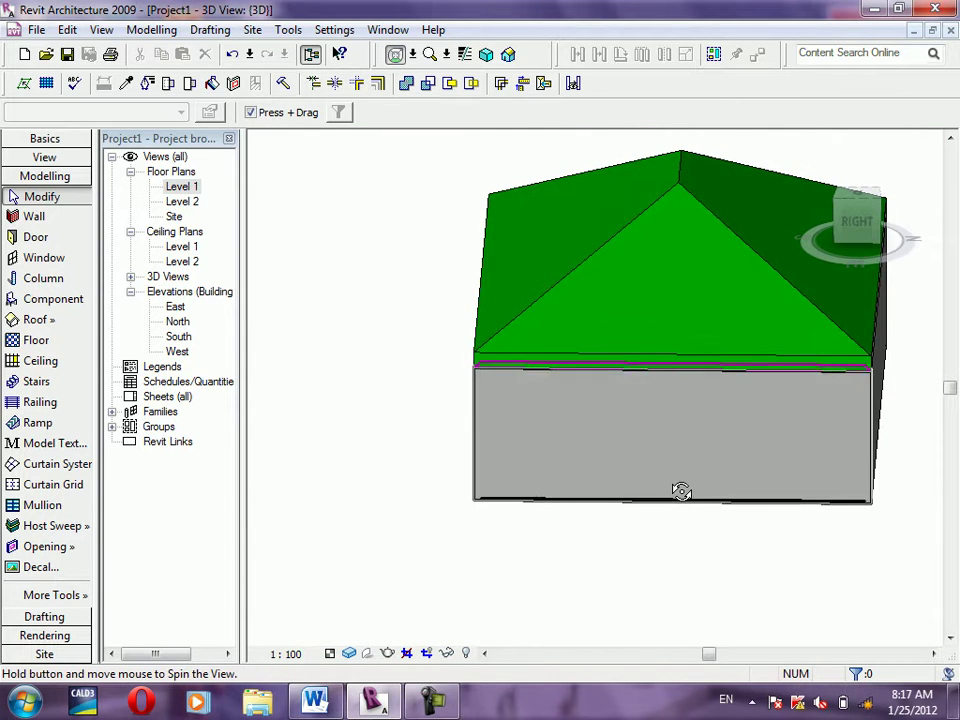
double_click(181, 190)
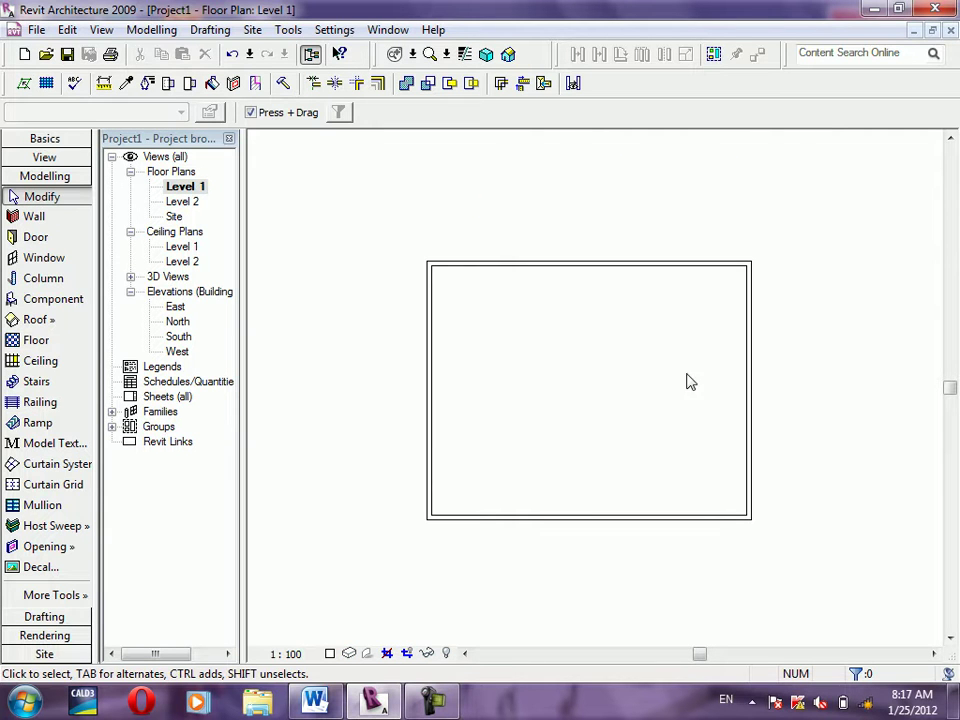
Place a door at the front wall's left end and two M_Fixed windows along it
click(36, 237)
click(456, 529)
click(45, 258)
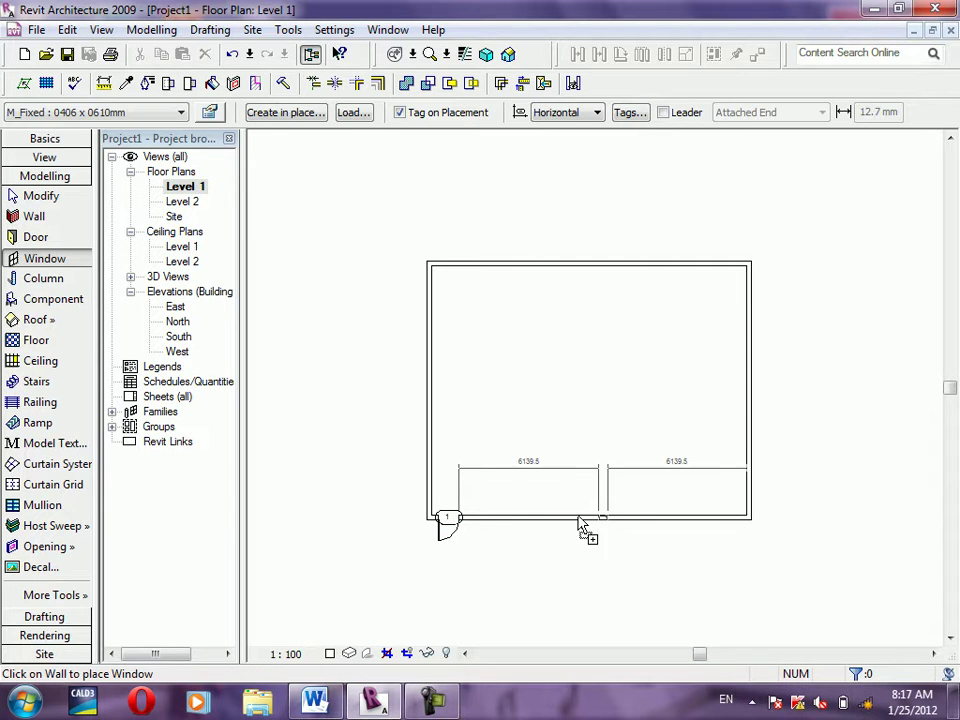
click(669, 520)
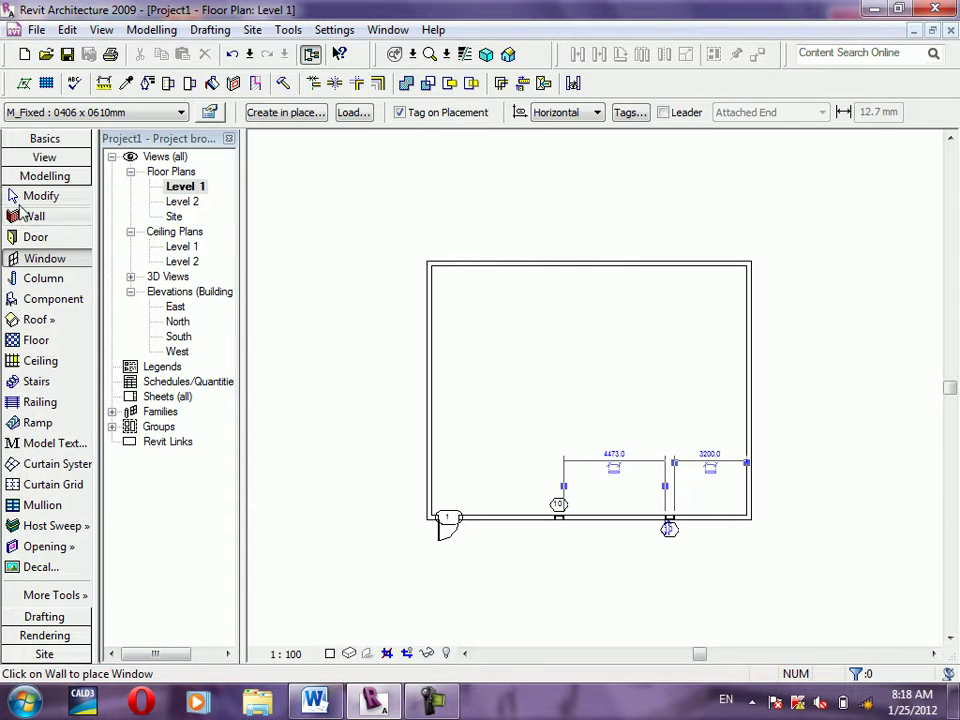
Check the front wall's openings in 3D, then return to the Level 1 plan
click(486, 54)
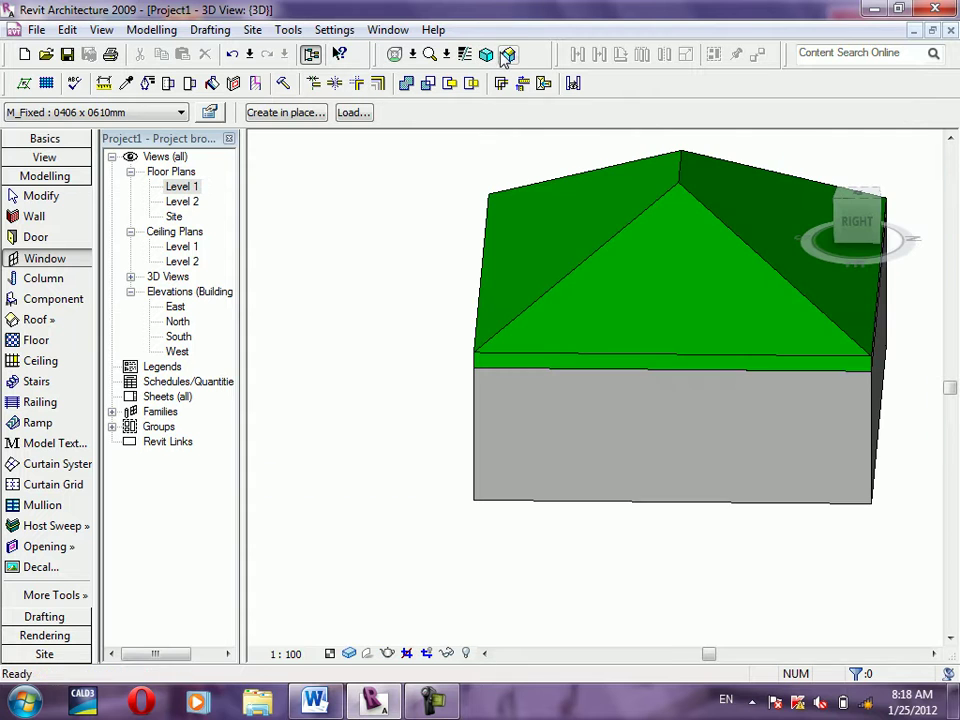
click(16, 199)
mouse_move(688, 598)
shift+middle_down()
mouse_move(328, 486)
mouse_move(296, 551)
mouse_move(651, 581)
mouse_move(470, 586)
mouse_move(400, 570)
mouse_move(377, 544)
shift+middle_up()
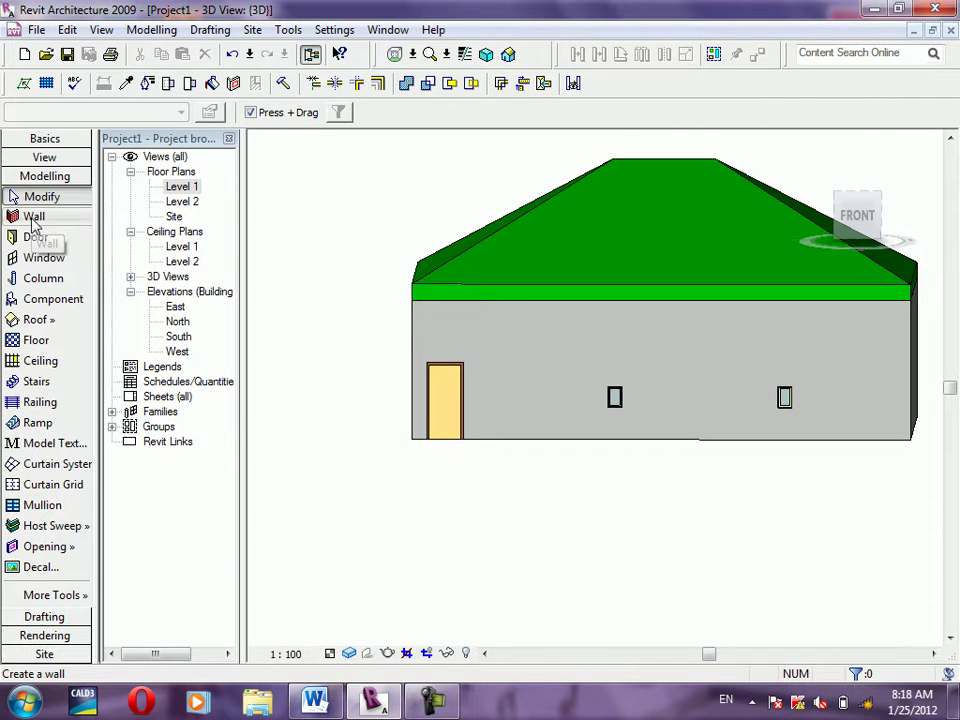
double_click(178, 187)
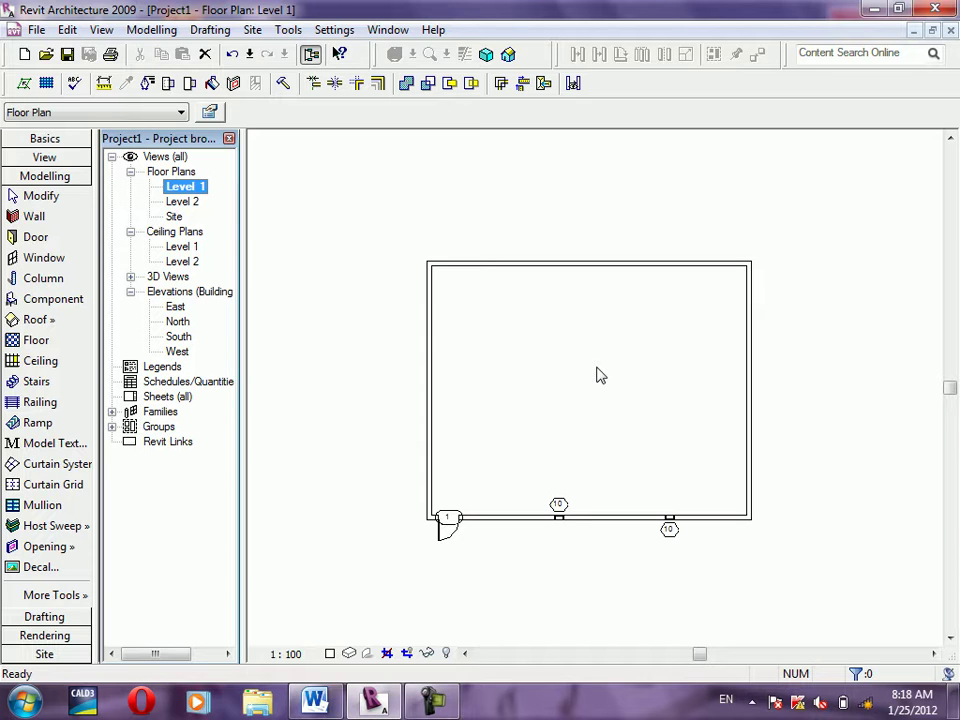
Browse the Lighting Fixtures library and load M_Pendant Light - Hemisphere for component placement
click(52, 300)
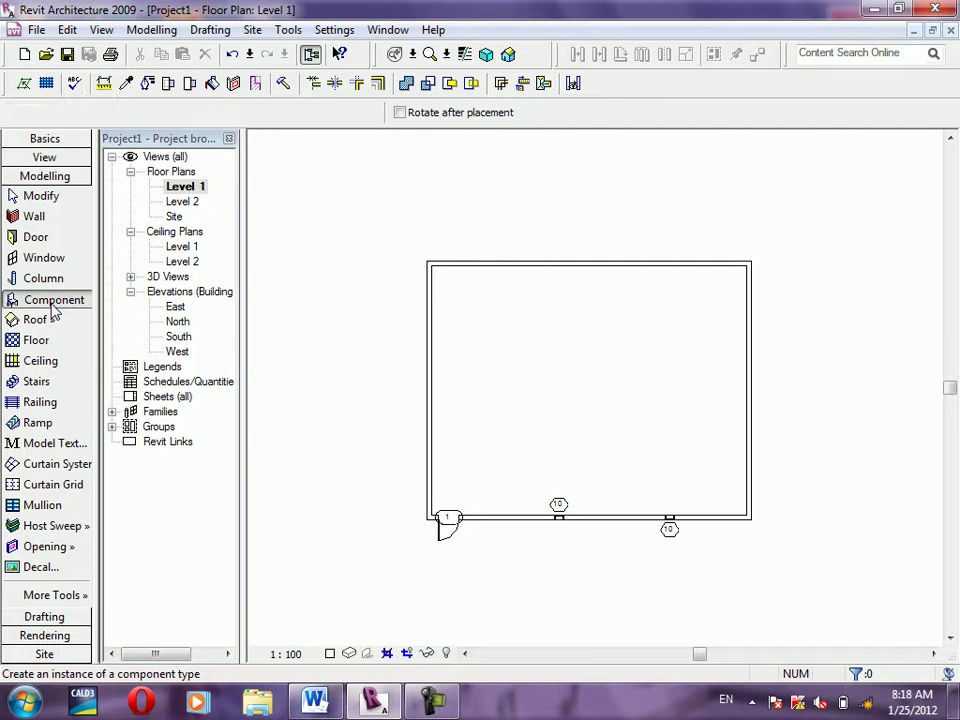
click(353, 113)
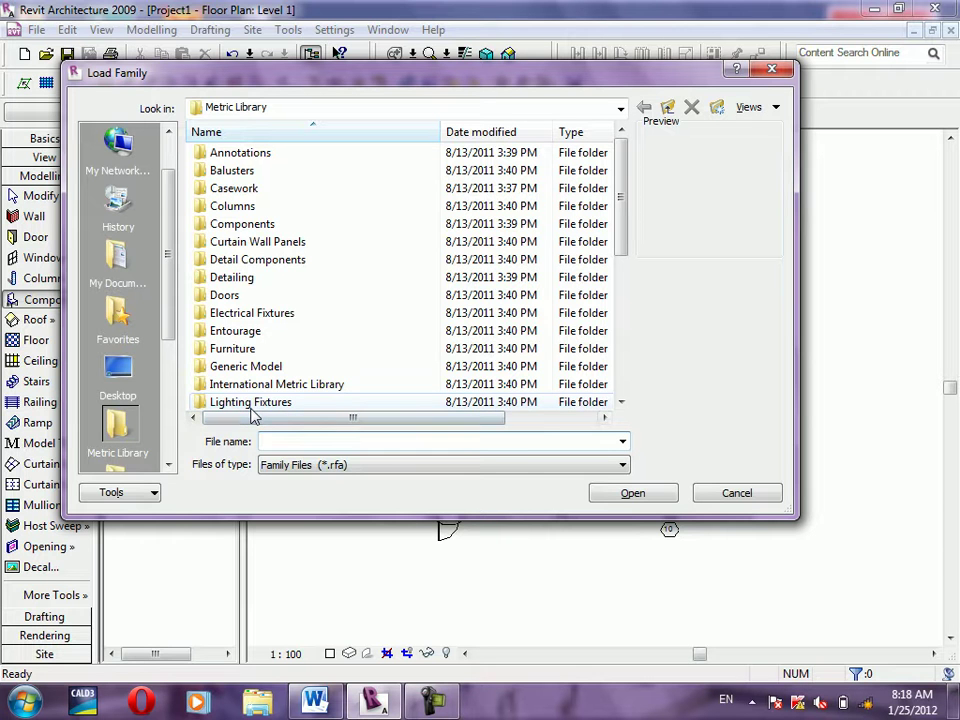
double_click(250, 402)
click(268, 277)
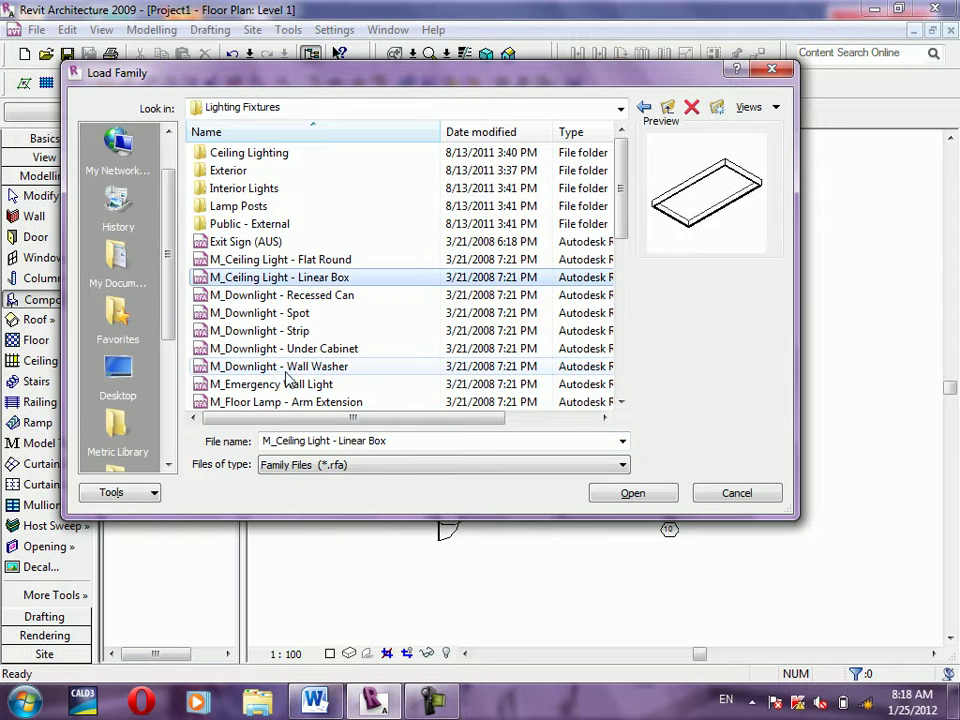
click(286, 368)
scroll(500, 358, down, 1)
drag(624, 253, 620, 275)
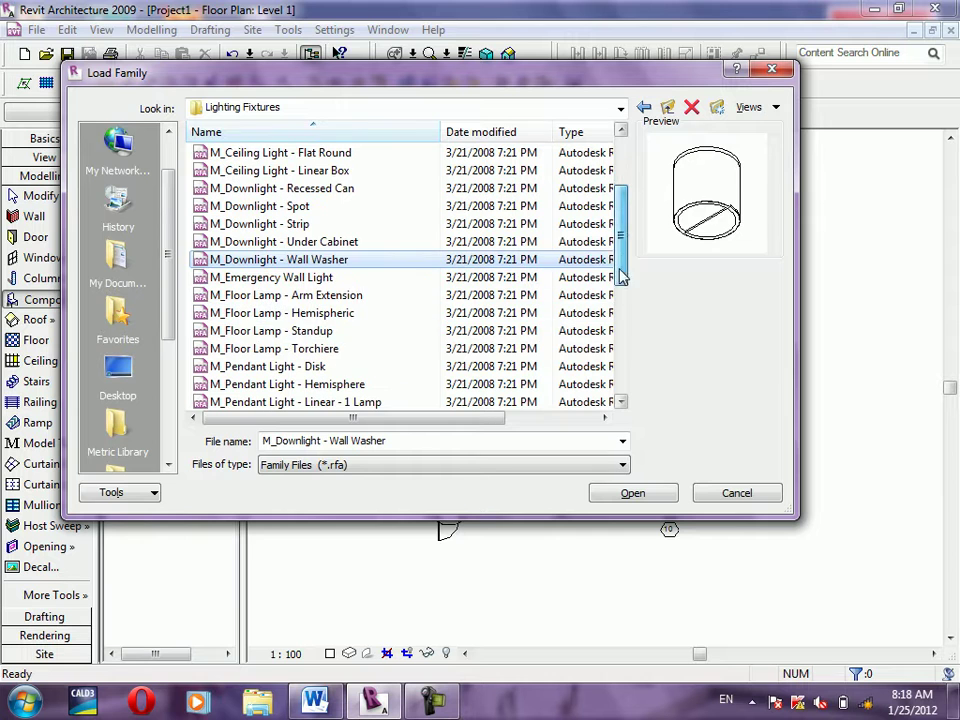
click(292, 296)
click(300, 348)
click(283, 385)
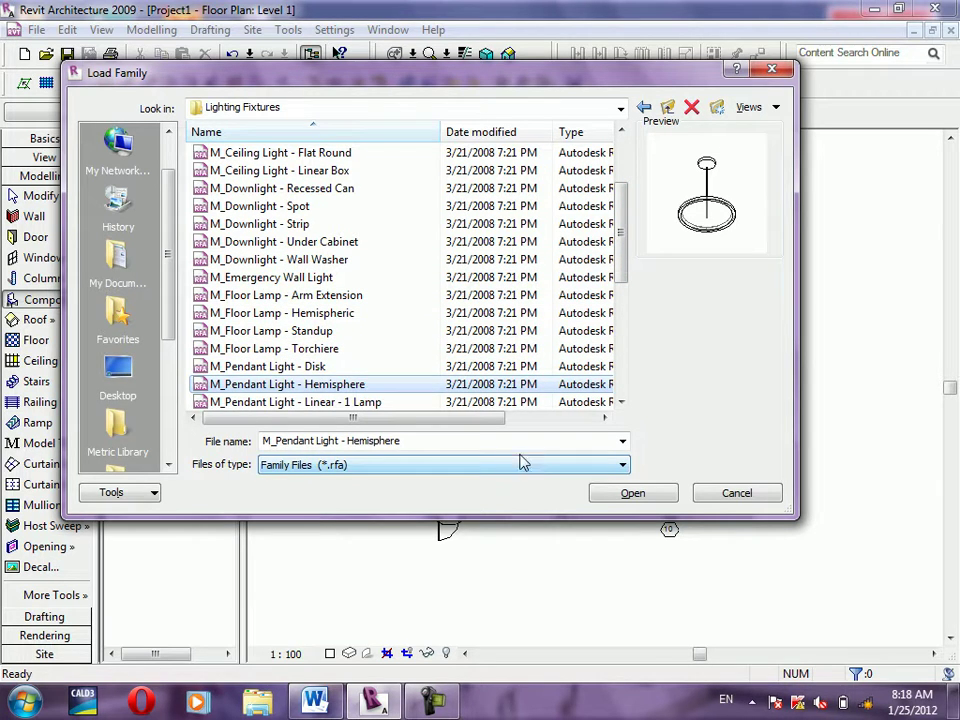
click(645, 495)
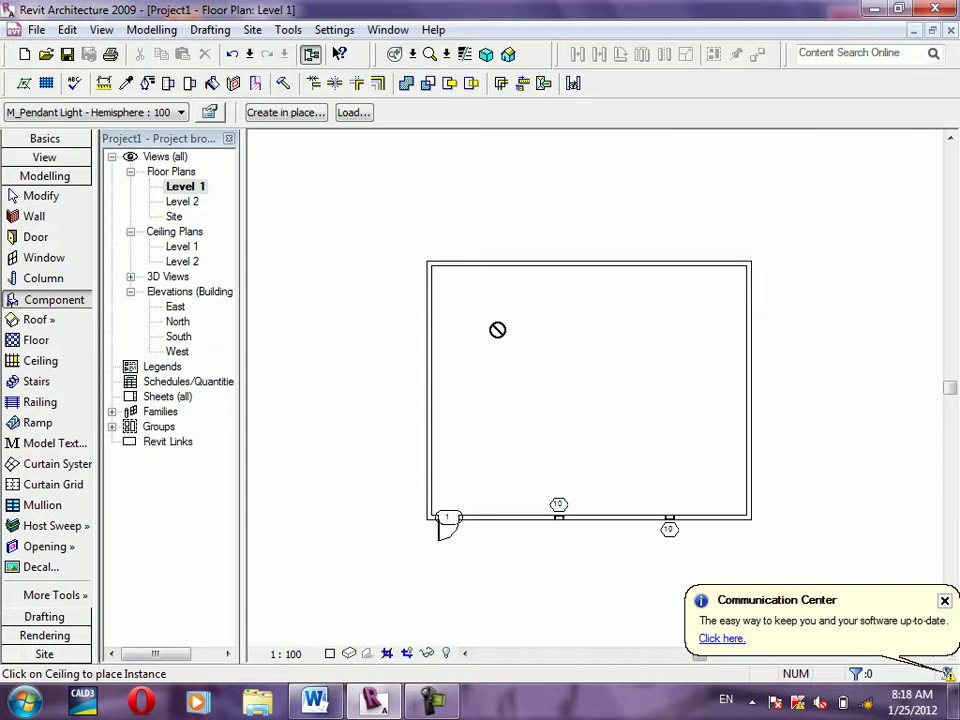
Start placing the pendant light on the Level 1 ceiling plan, then cancel it in 3D
double_click(185, 249)
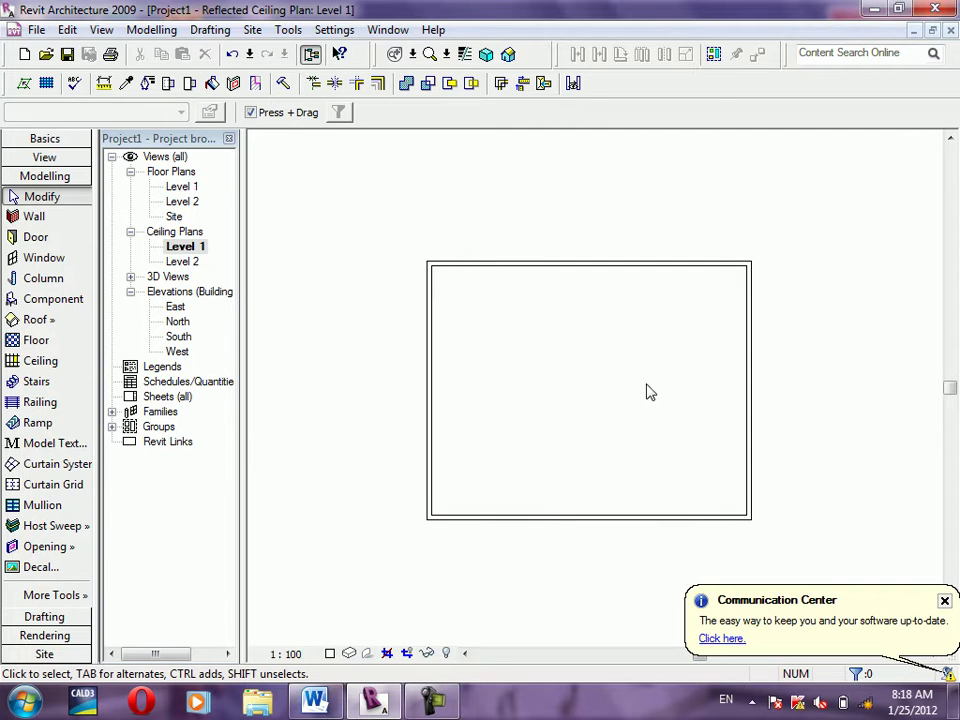
click(47, 301)
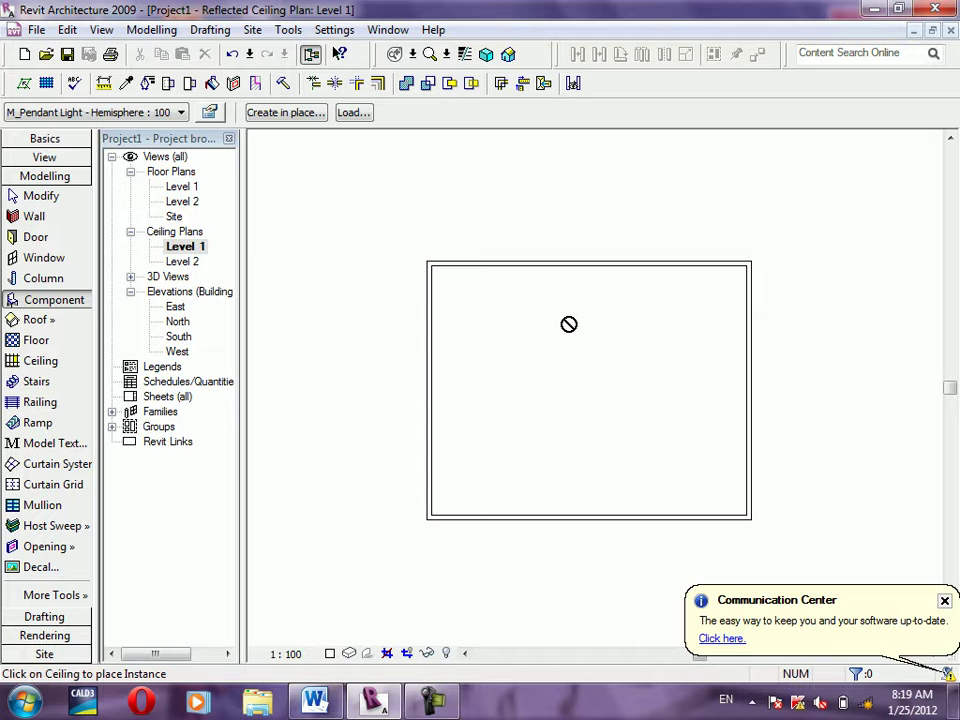
click(512, 58)
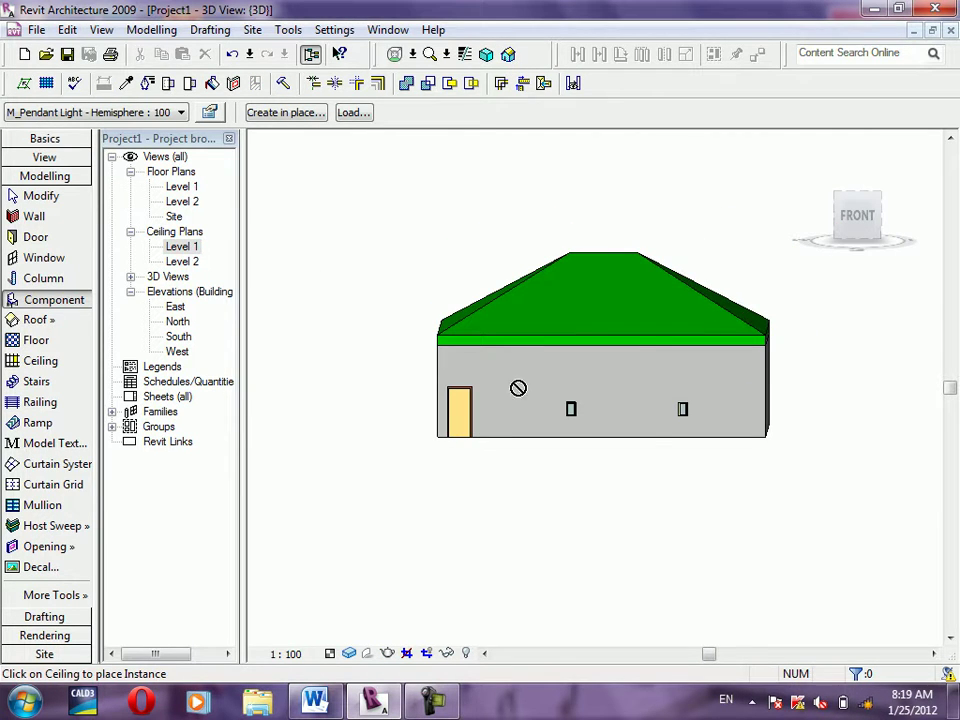
key(Escape)
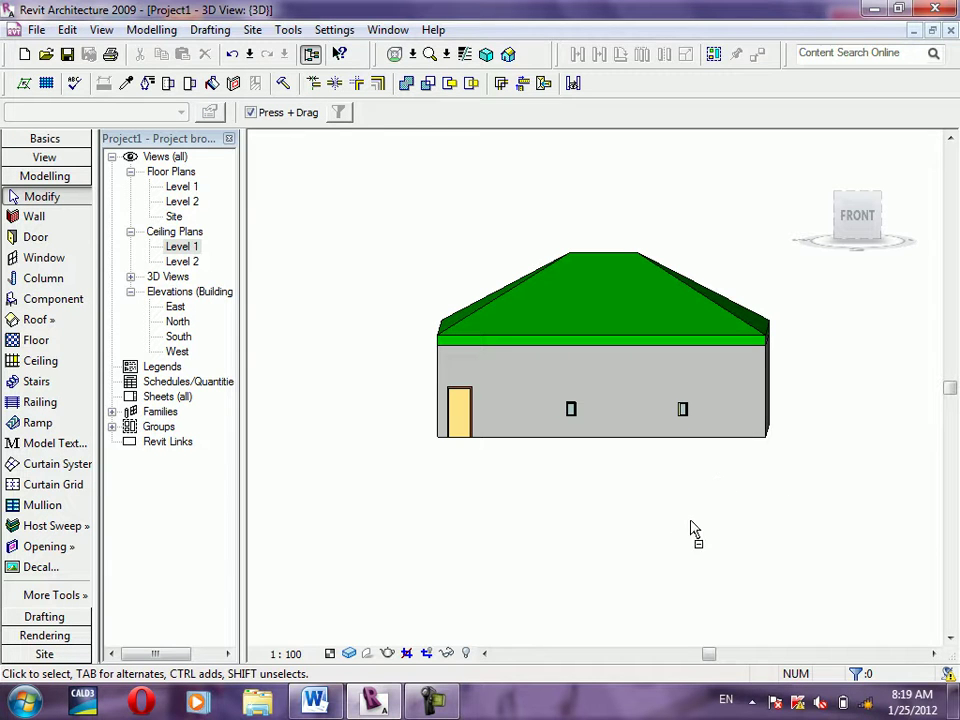
Check Section Box in the 3D view's properties and orbit to an isometric angle
click(758, 435)
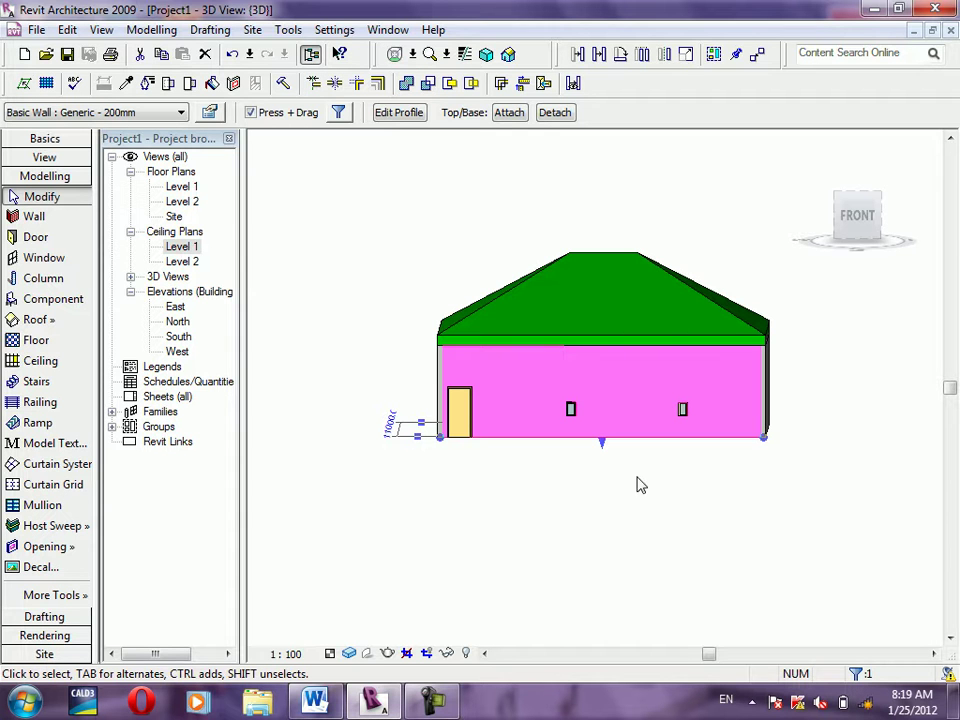
right_click(787, 537)
click(676, 558)
click(761, 534)
right_click(746, 540)
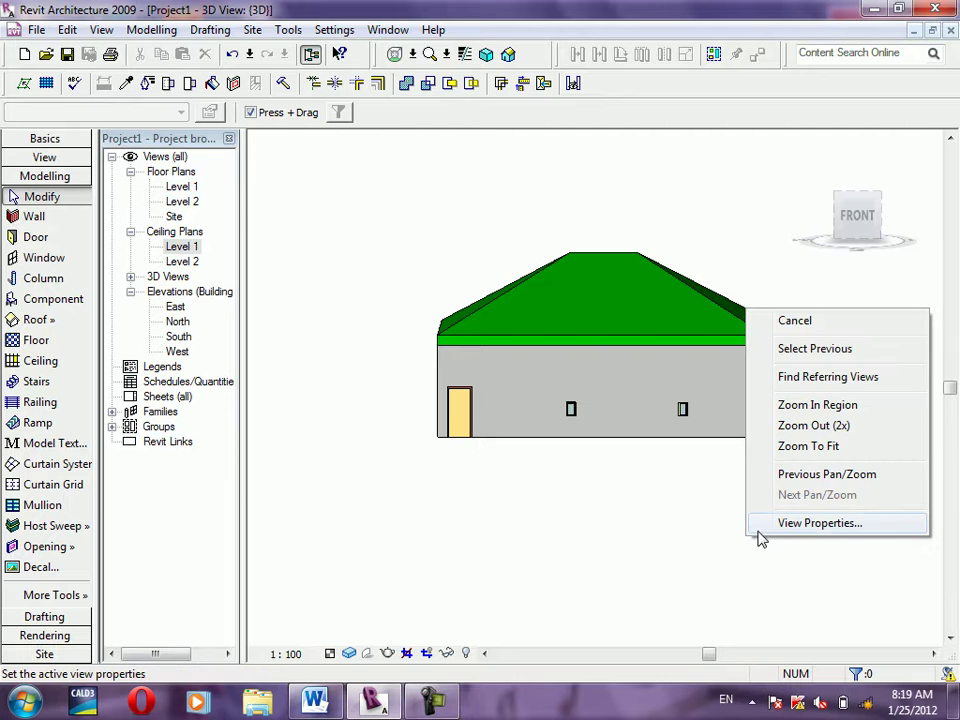
click(773, 531)
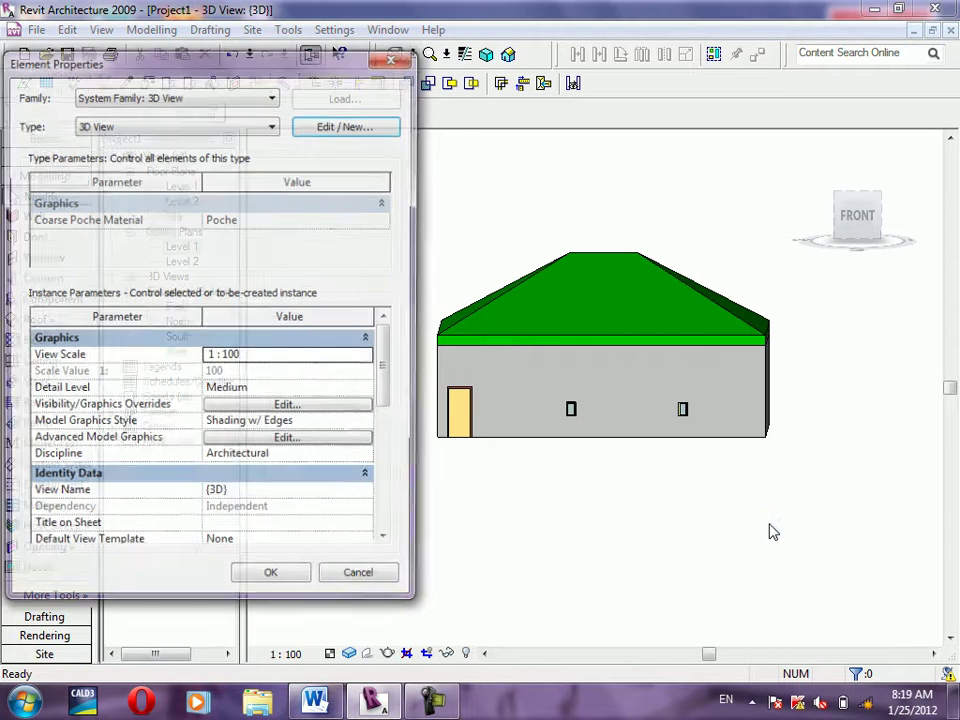
mouse_move(383, 392)
mouse_down()
mouse_move(393, 405)
mouse_move(390, 470)
mouse_up()
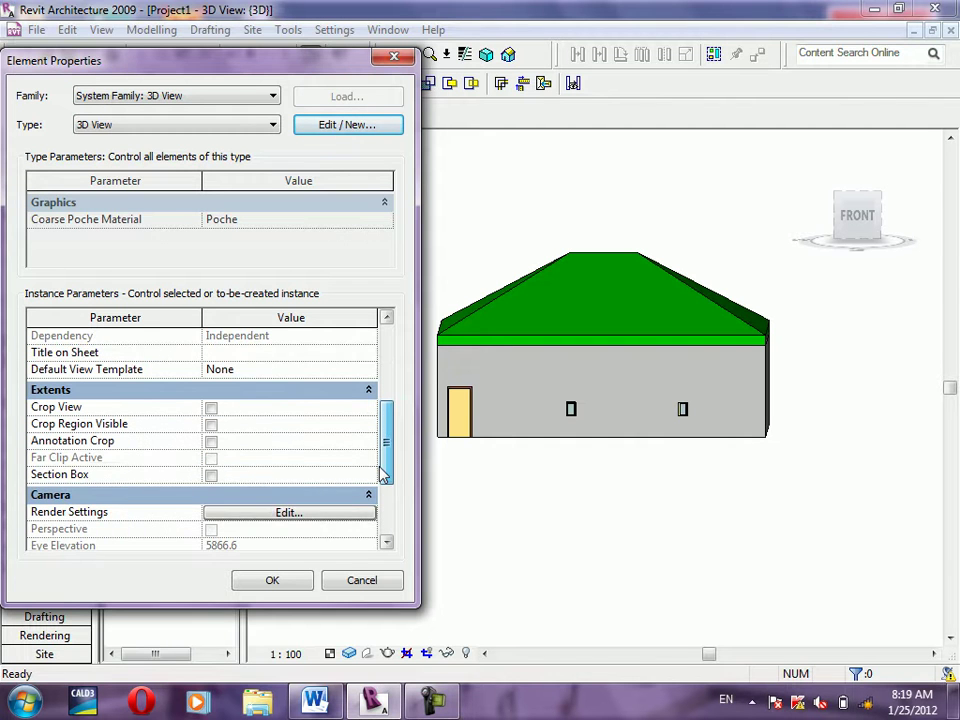
click(211, 476)
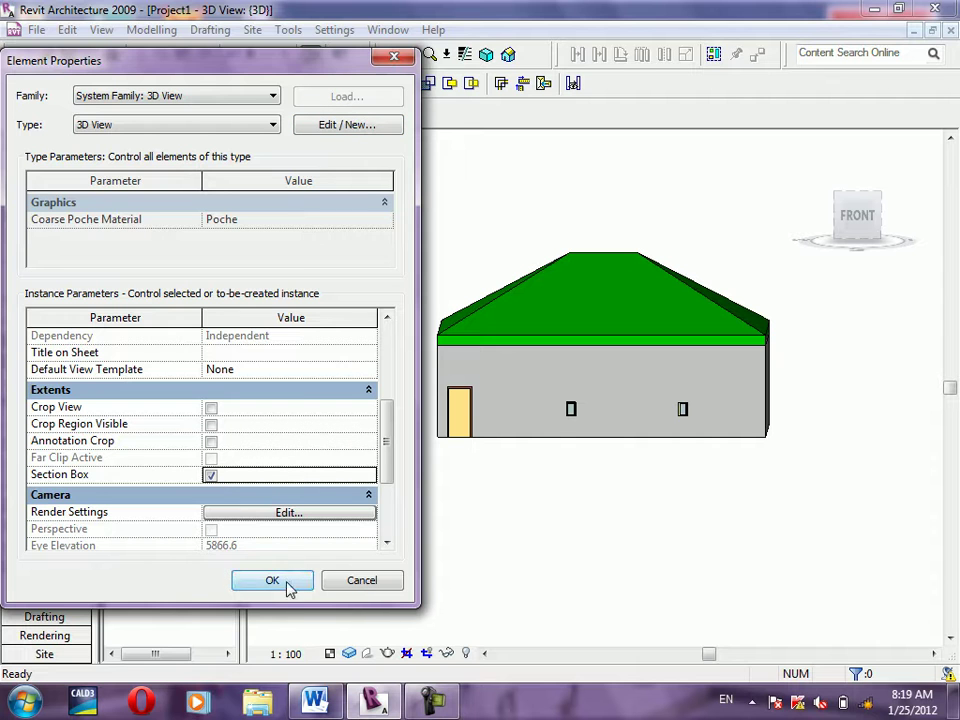
click(272, 581)
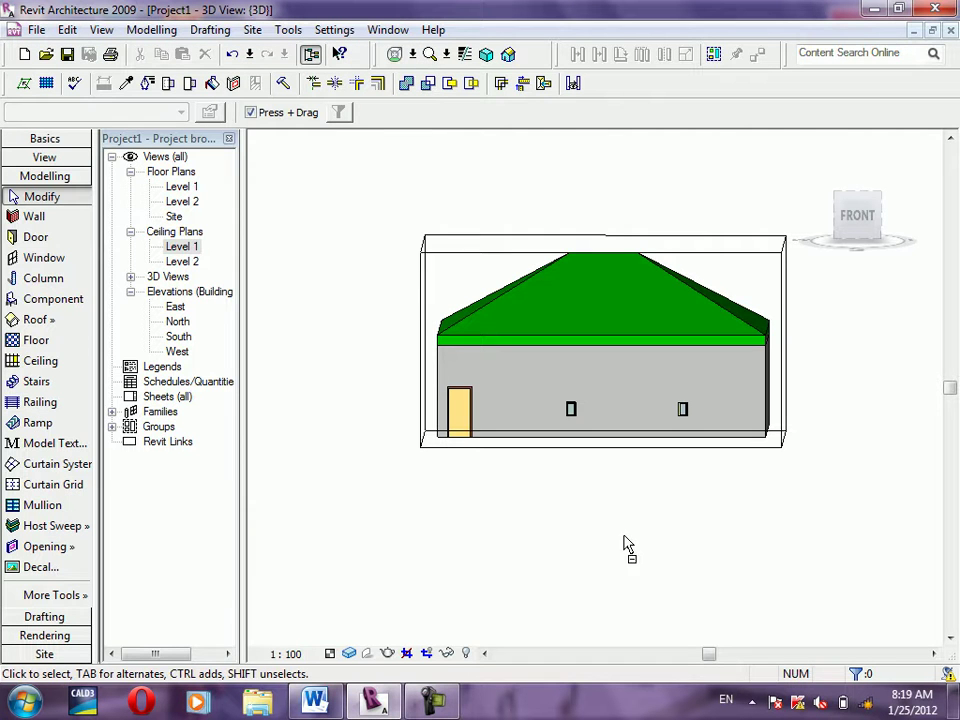
shift+middle_drag(623, 543, 776, 626)
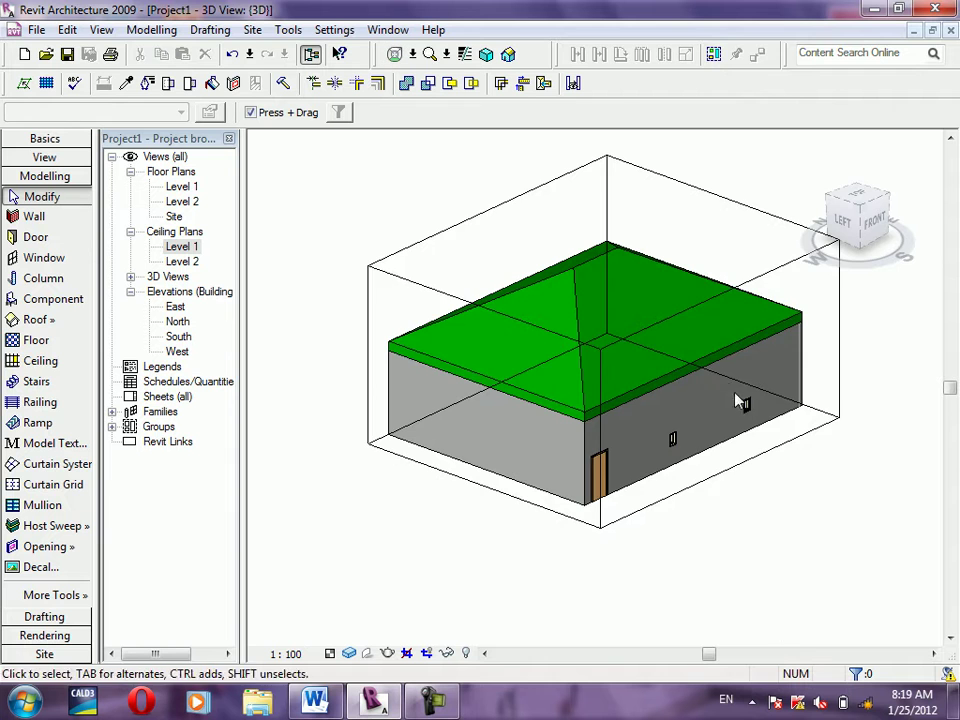
Drag a section box face to cut into the building and orbit toward the front
click(684, 314)
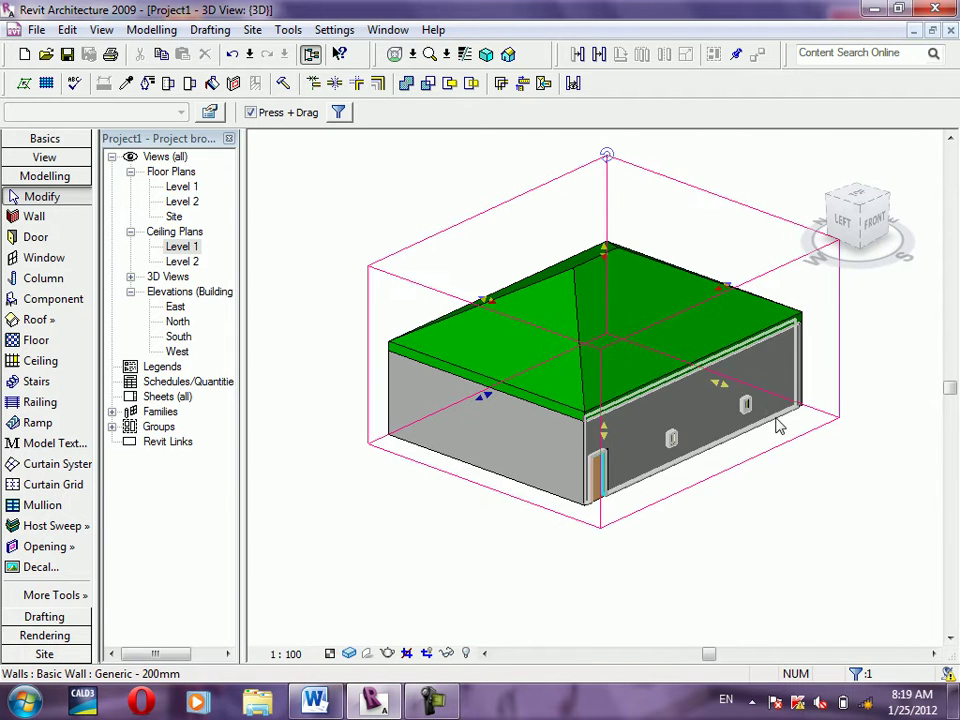
key(Escape)
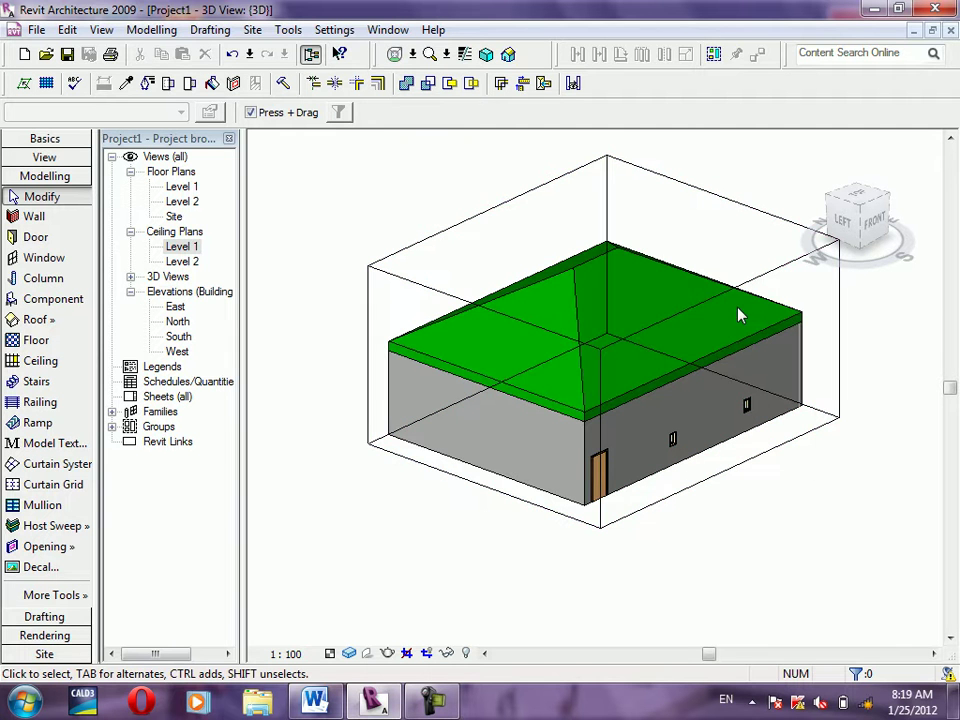
click(789, 395)
drag(720, 385, 720, 392)
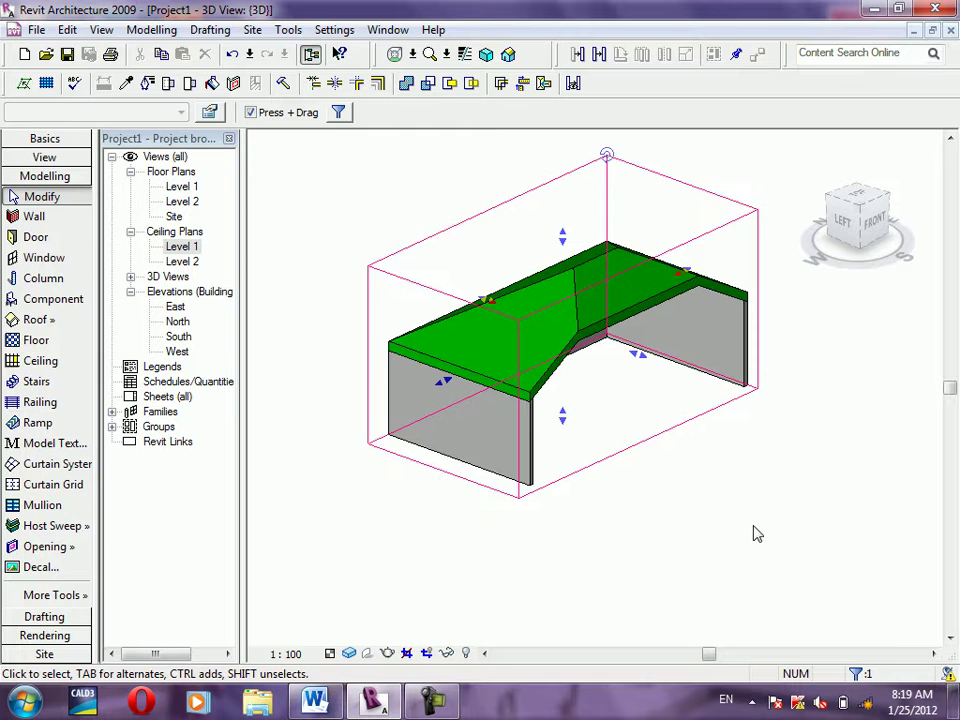
mouse_move(755, 535)
shift+middle_down()
mouse_move(663, 480)
mouse_move(649, 440)
mouse_move(649, 499)
shift+middle_up()
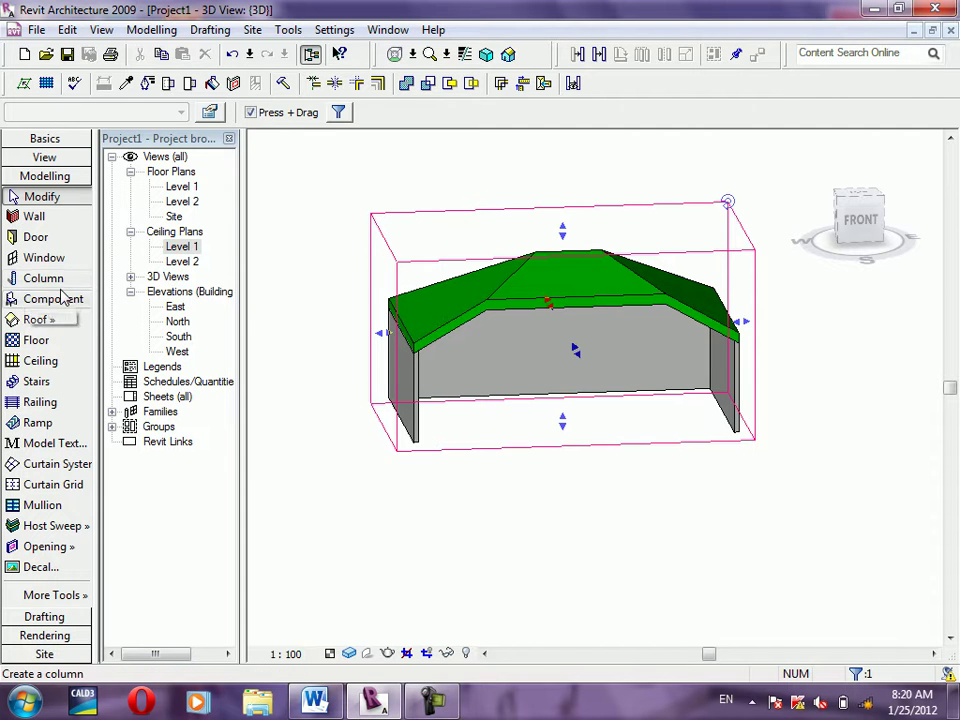
Orbit to a straight front view, then open the Level 1 reflected ceiling plan
click(186, 250)
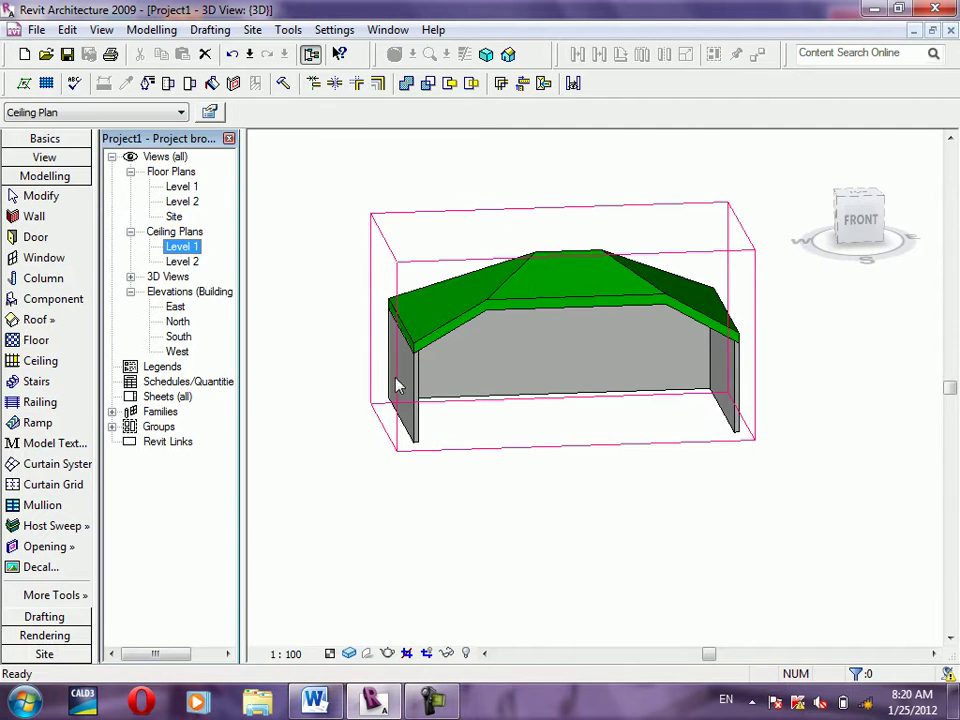
click(583, 436)
shift+middle_drag(605, 540, 600, 454)
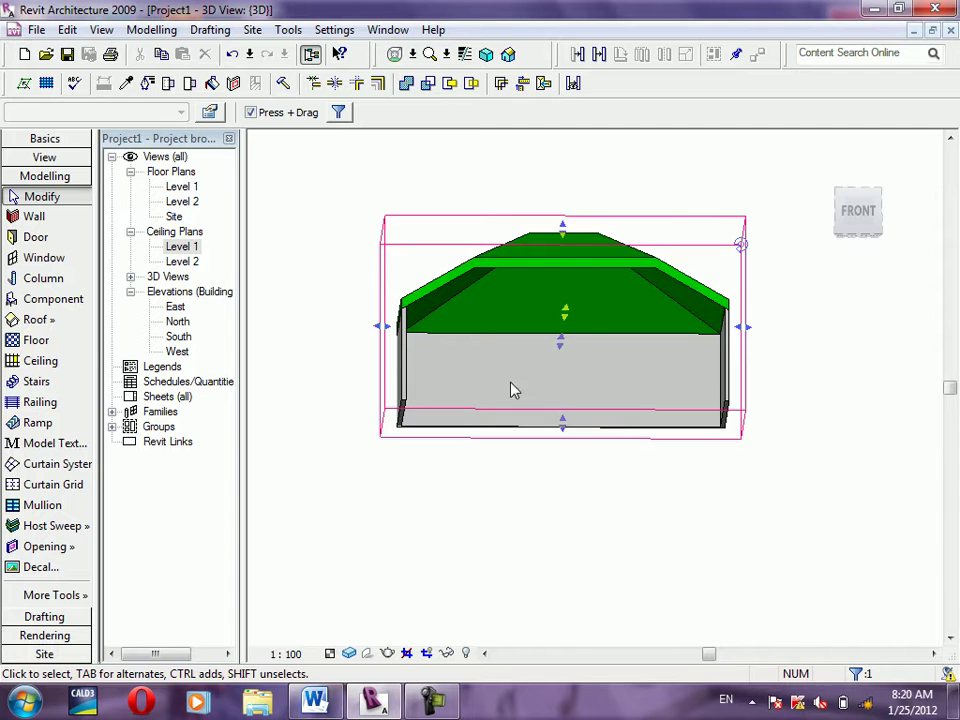
double_click(182, 247)
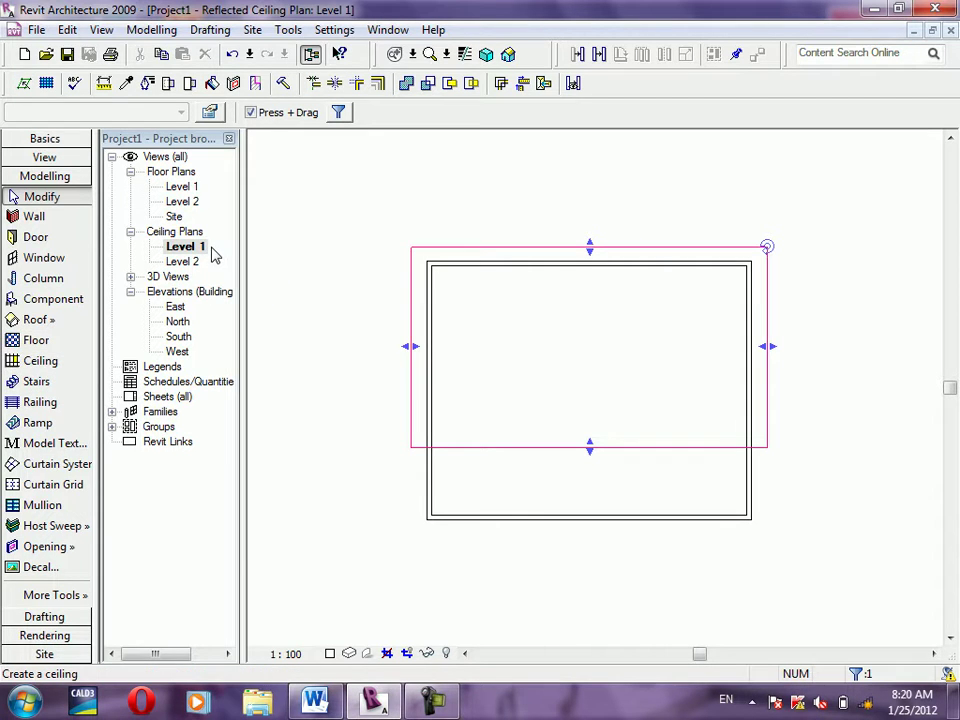
Place a Compound Ceiling: Plain inside the Level 1 walls and inspect it from several 3D angles
click(38, 361)
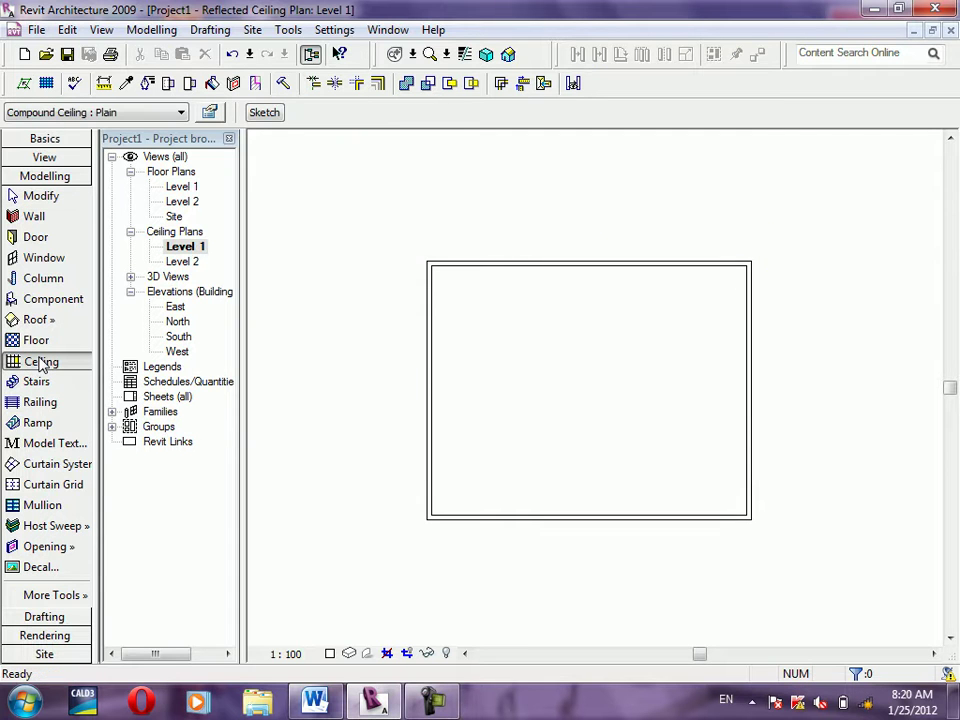
scroll(531, 354, up, 2)
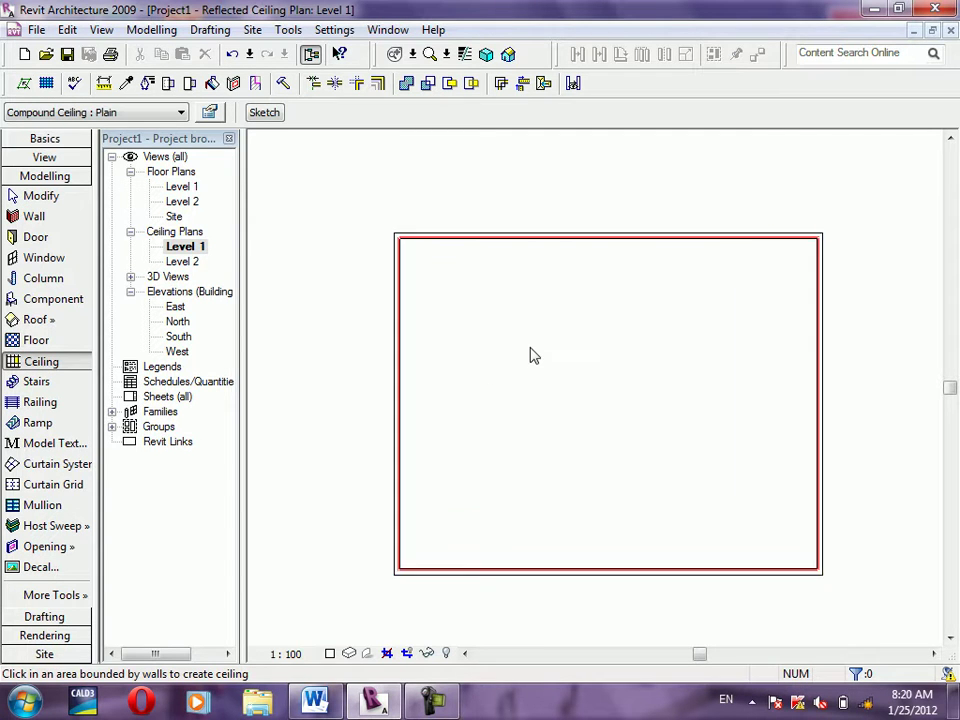
scroll(459, 364, up, 2)
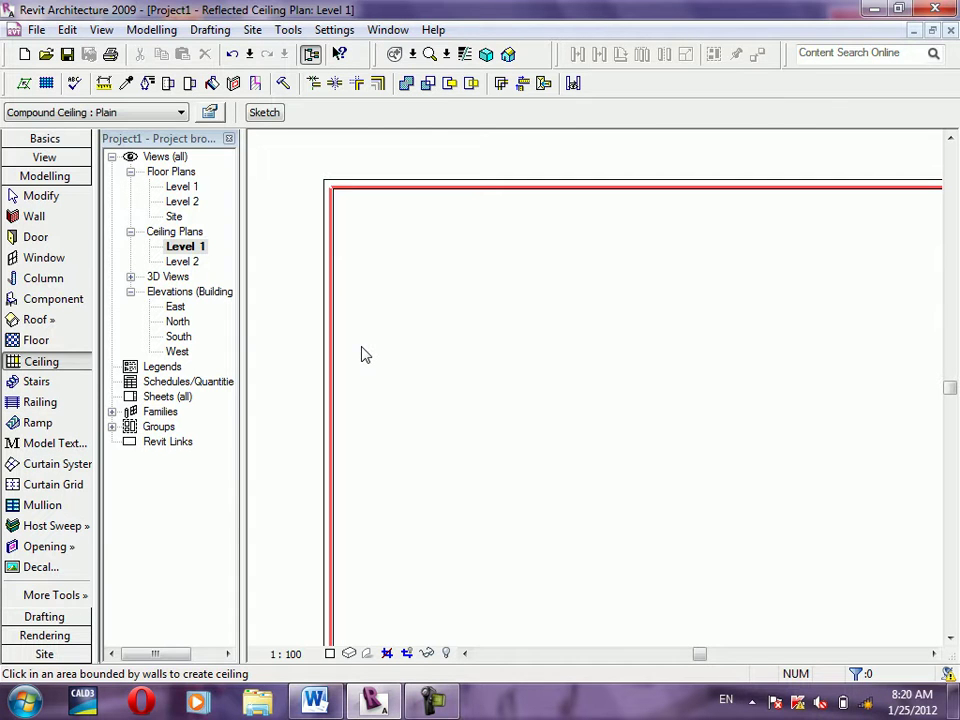
click(508, 56)
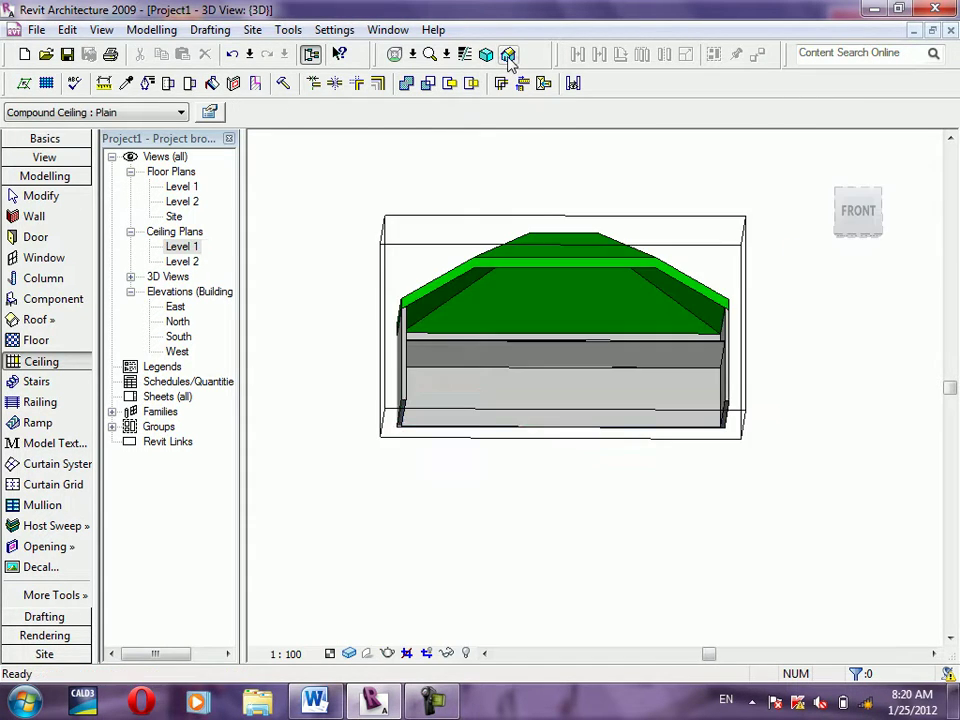
mouse_move(594, 506)
shift+middle_down()
mouse_move(557, 570)
mouse_move(583, 574)
shift+middle_up()
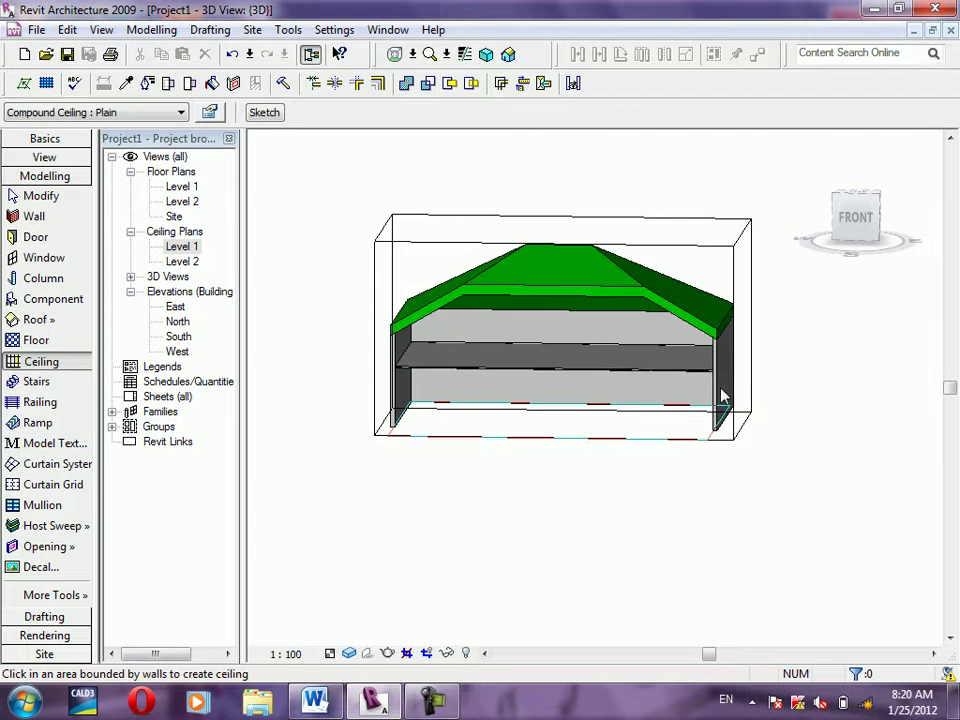
shift+middle_drag(648, 497, 638, 420)
mouse_move(648, 483)
shift+middle_down()
mouse_move(649, 381)
mouse_move(690, 467)
mouse_move(782, 531)
shift+middle_up()
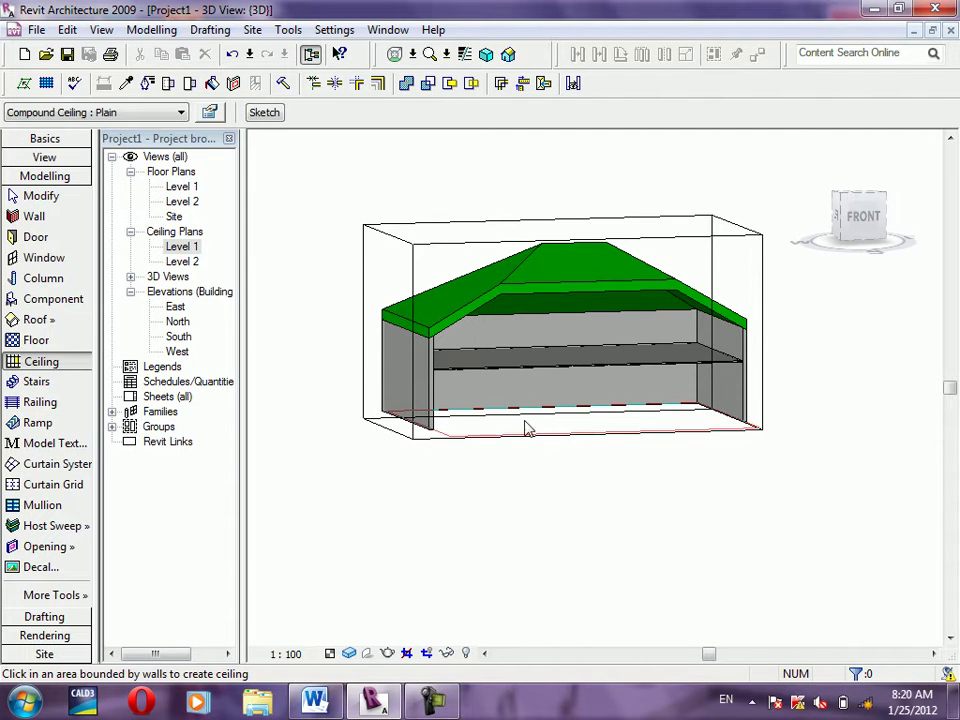
click(28, 195)
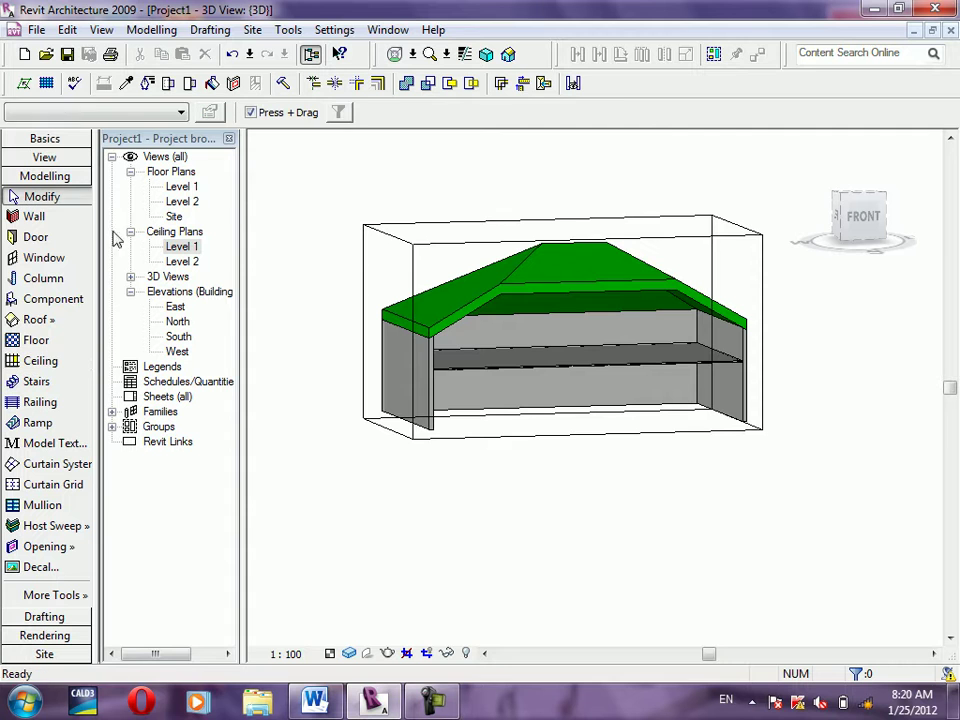
Set the ceiling's Height Offset From Level to 3500 in its element properties
click(577, 369)
click(318, 368)
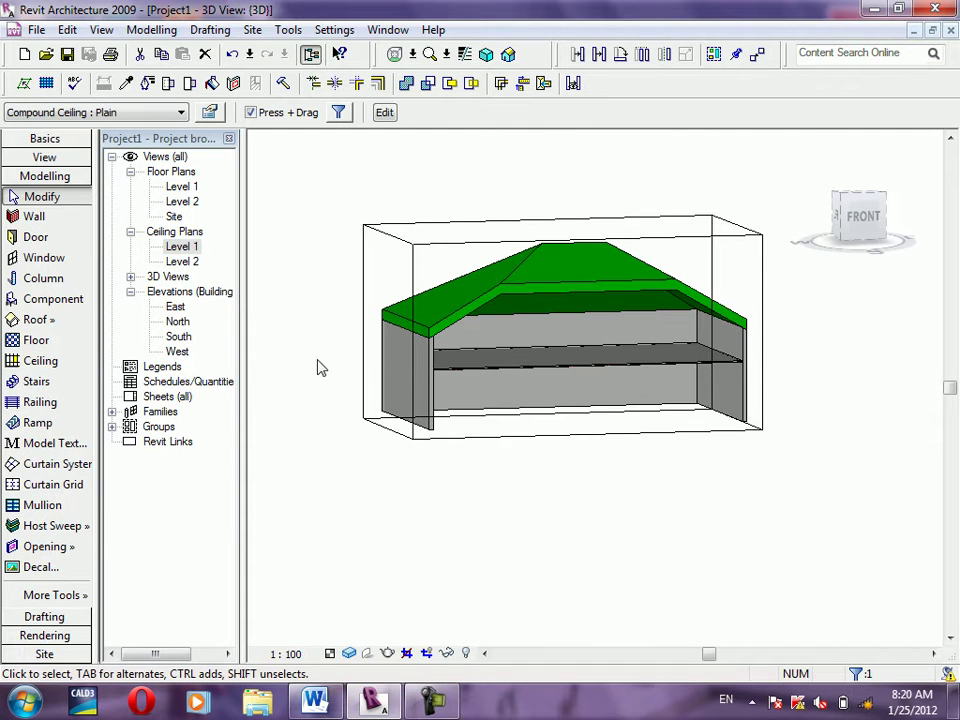
click(209, 114)
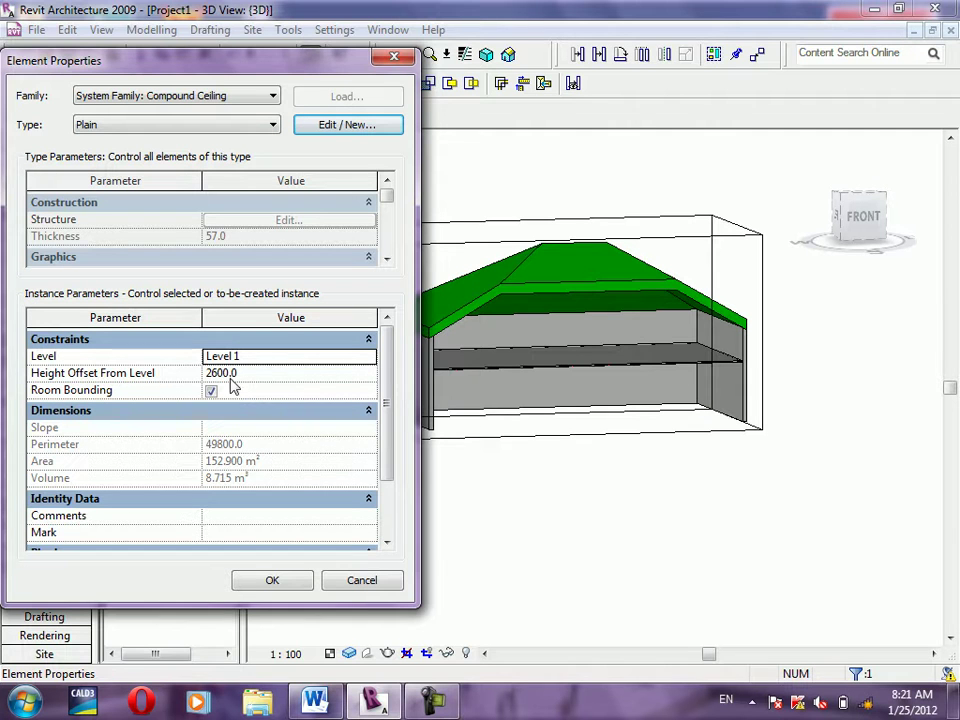
click(210, 391)
click(248, 374)
text(3500)
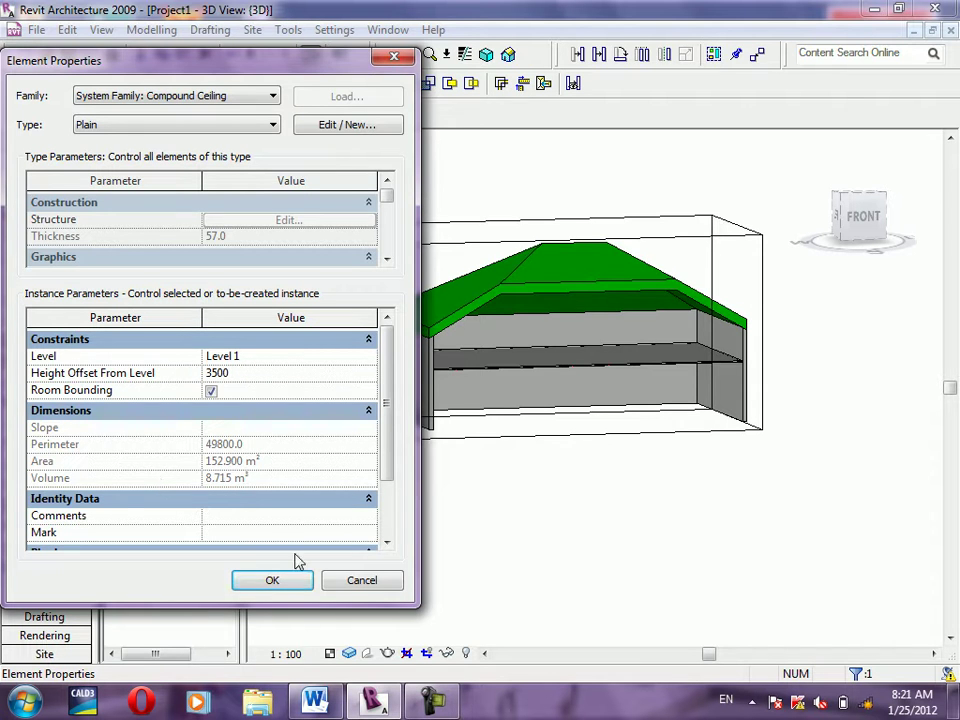
click(272, 580)
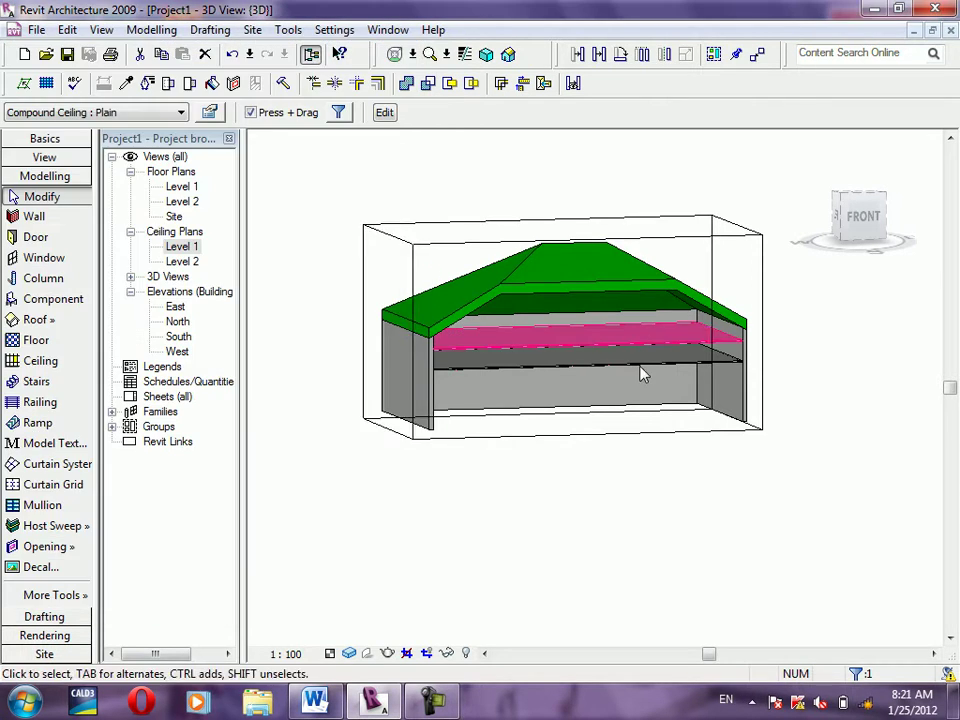
click(733, 481)
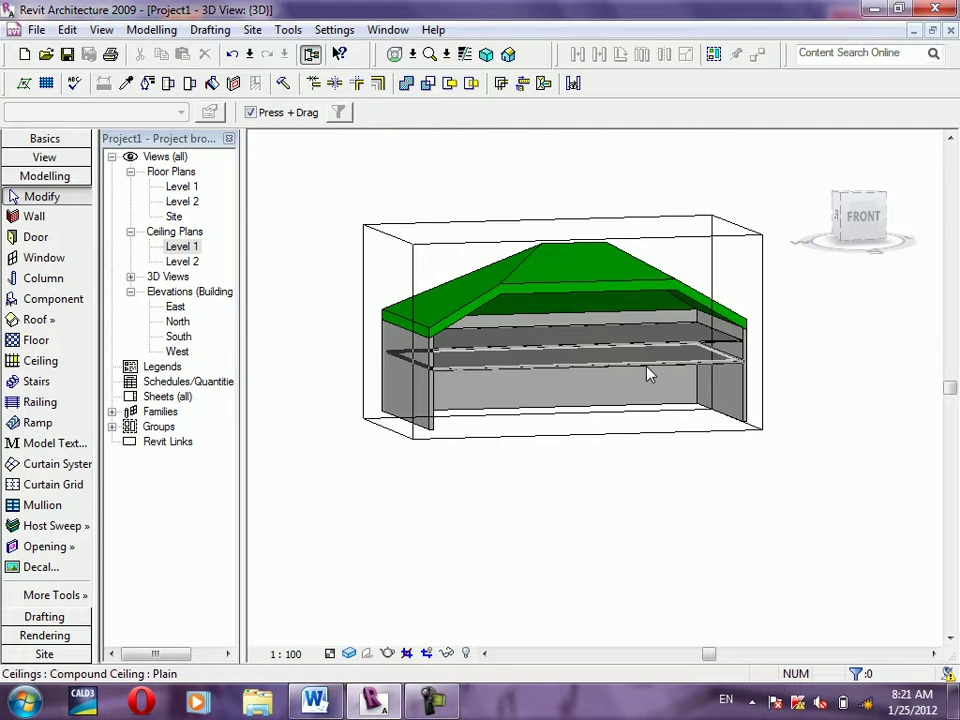
Select the leftover lower ceiling and delete it
click(646, 375)
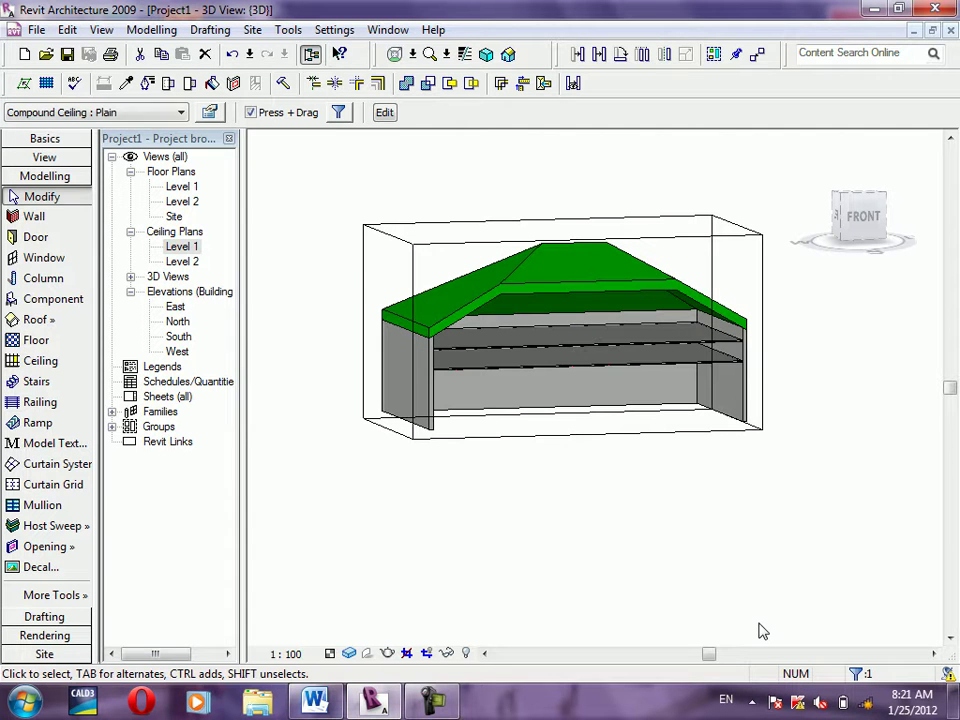
key(Escape)
click(676, 366)
key(Escape)
click(687, 371)
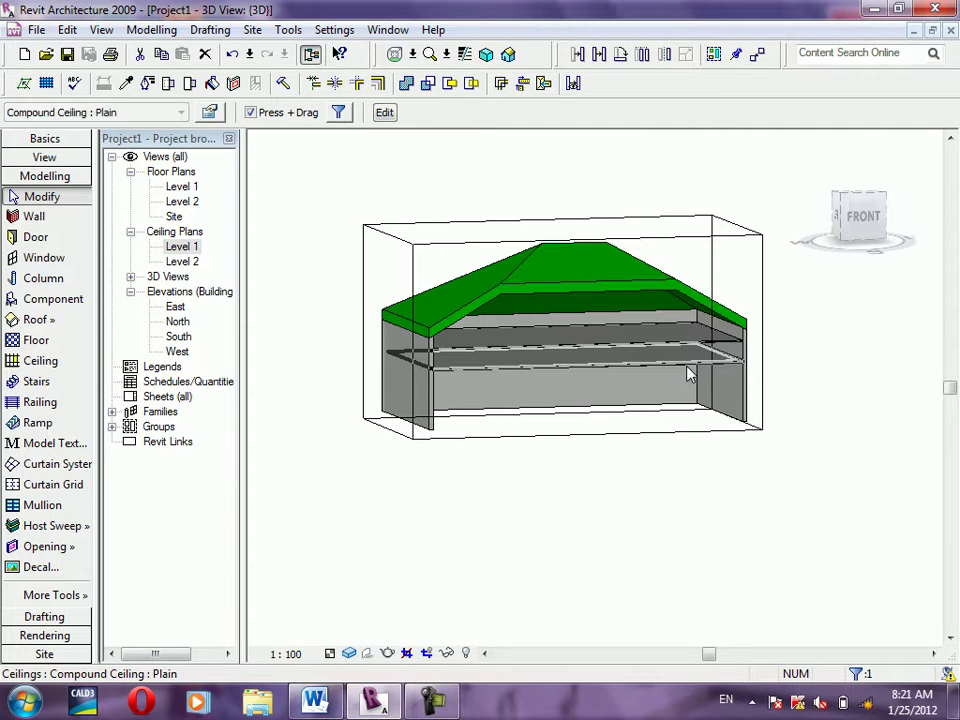
key(Escape)
click(687, 372)
key(Delete)
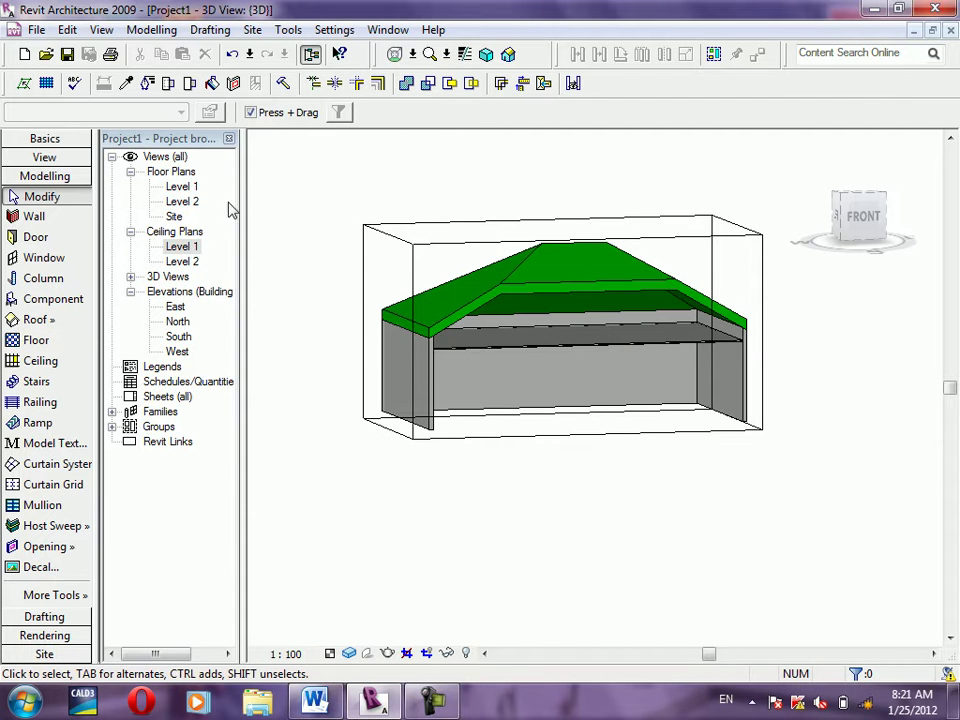
On the Level 1 reflected ceiling plan, open the Lighting Fixtures library to load a component
double_click(182, 247)
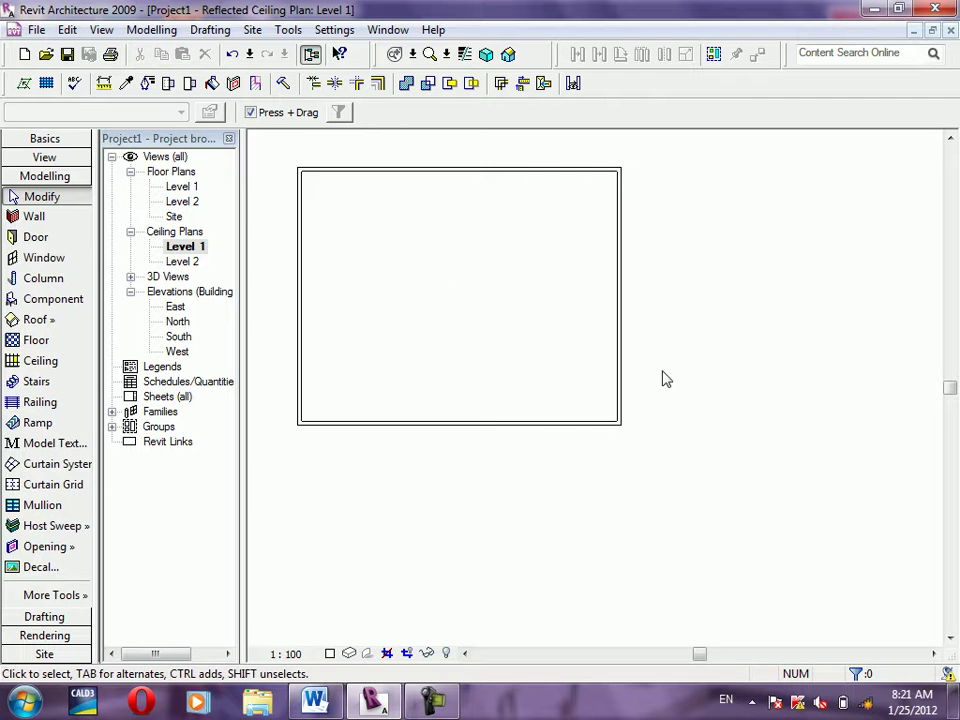
scroll(800, 410, down, 2)
scroll(447, 204, up, 1)
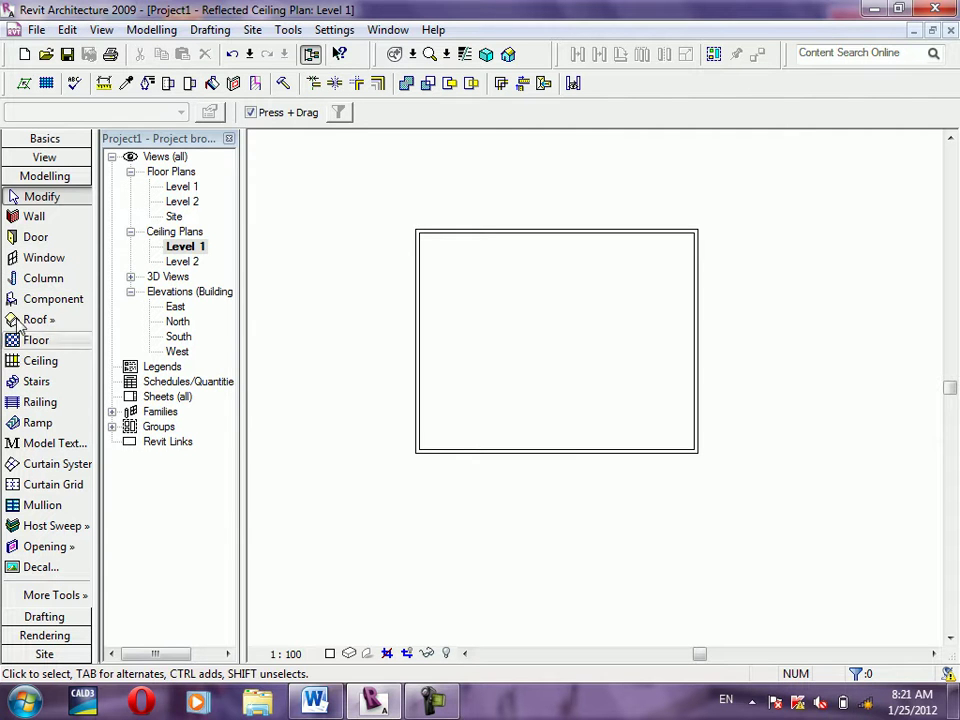
click(60, 299)
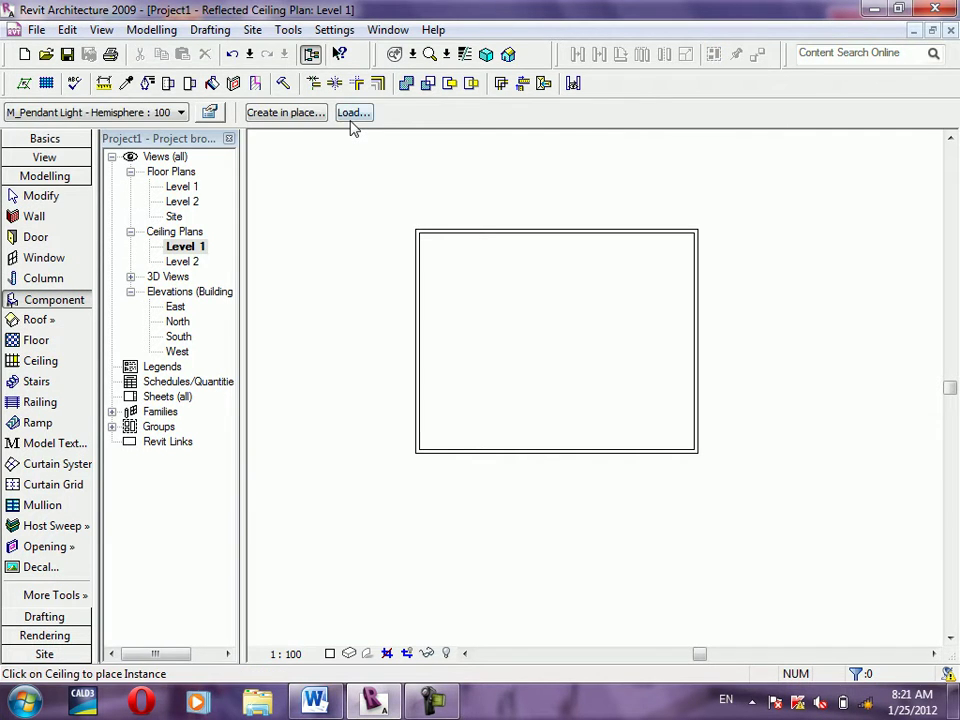
click(352, 116)
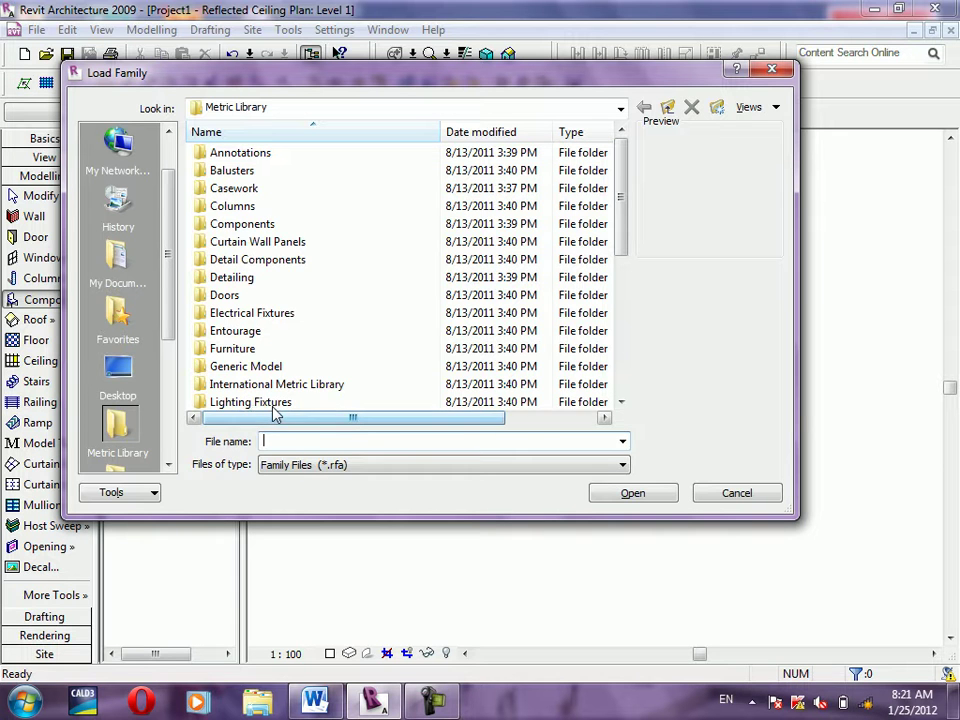
double_click(272, 404)
Browse the lighting families and load M_Pendant Light - Linear - 2 Lamp
scroll(300, 370, down, 3)
click(272, 401)
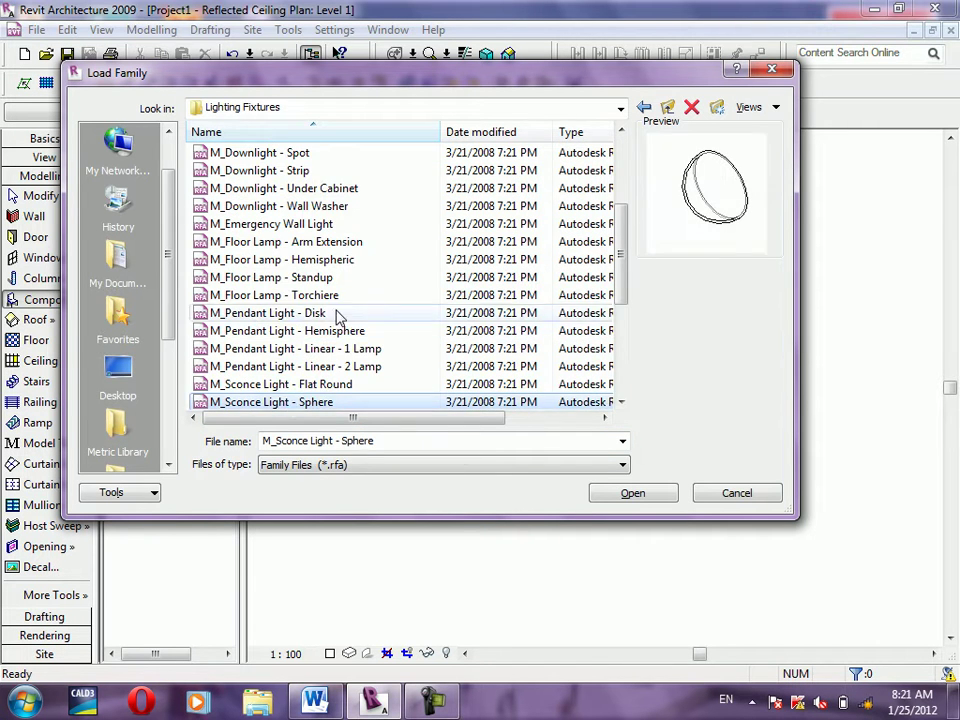
scroll(337, 316, down, 2)
click(306, 313)
click(300, 241)
click(300, 330)
click(330, 278)
click(292, 295)
click(290, 313)
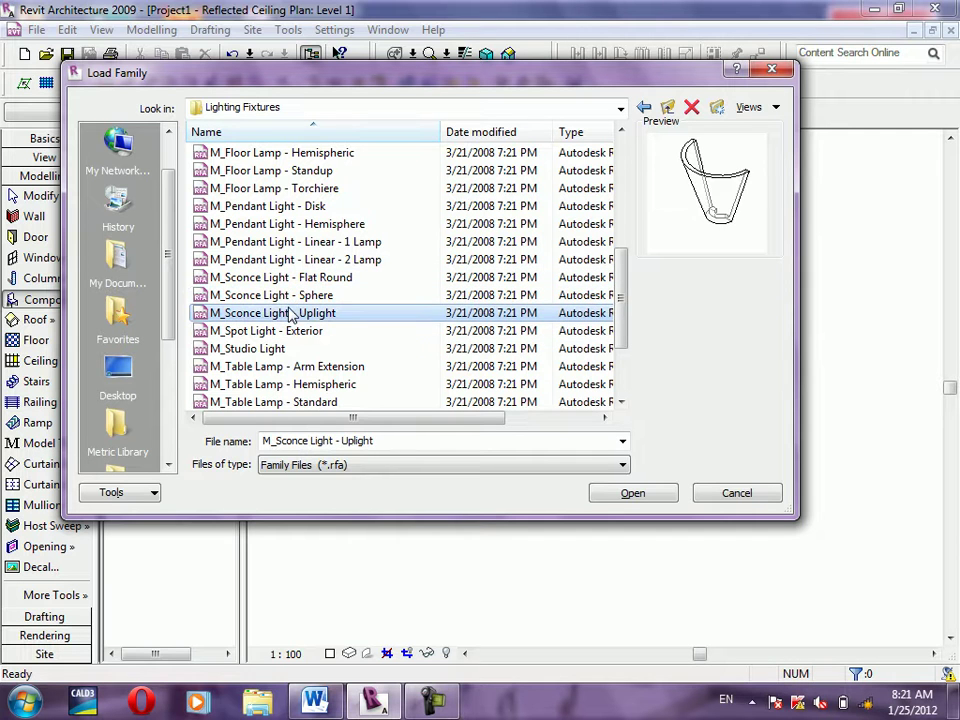
click(290, 331)
click(297, 260)
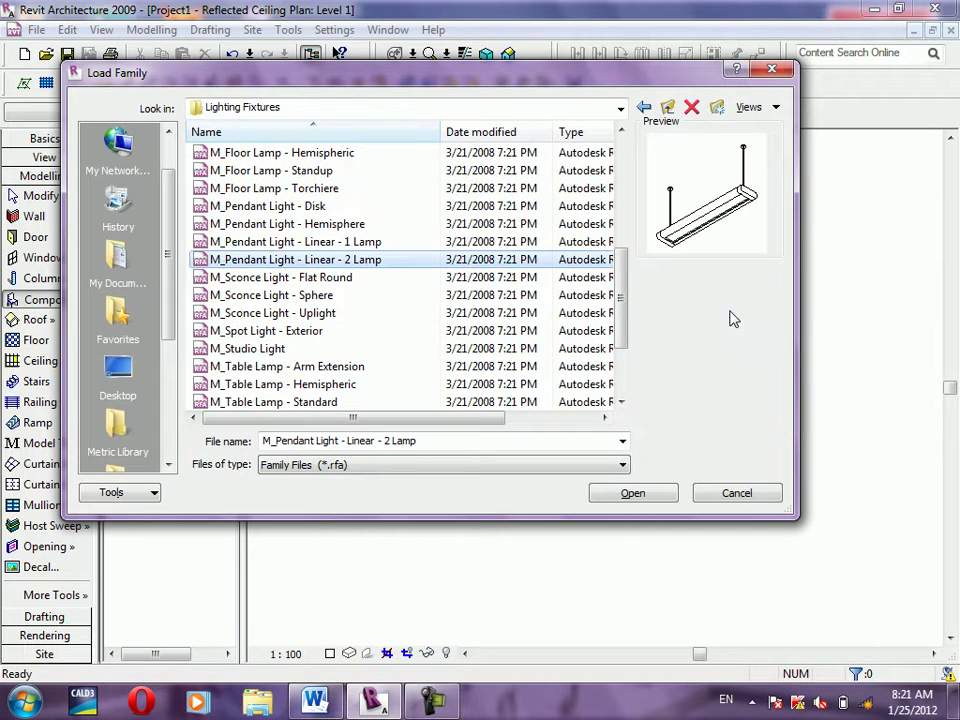
click(633, 494)
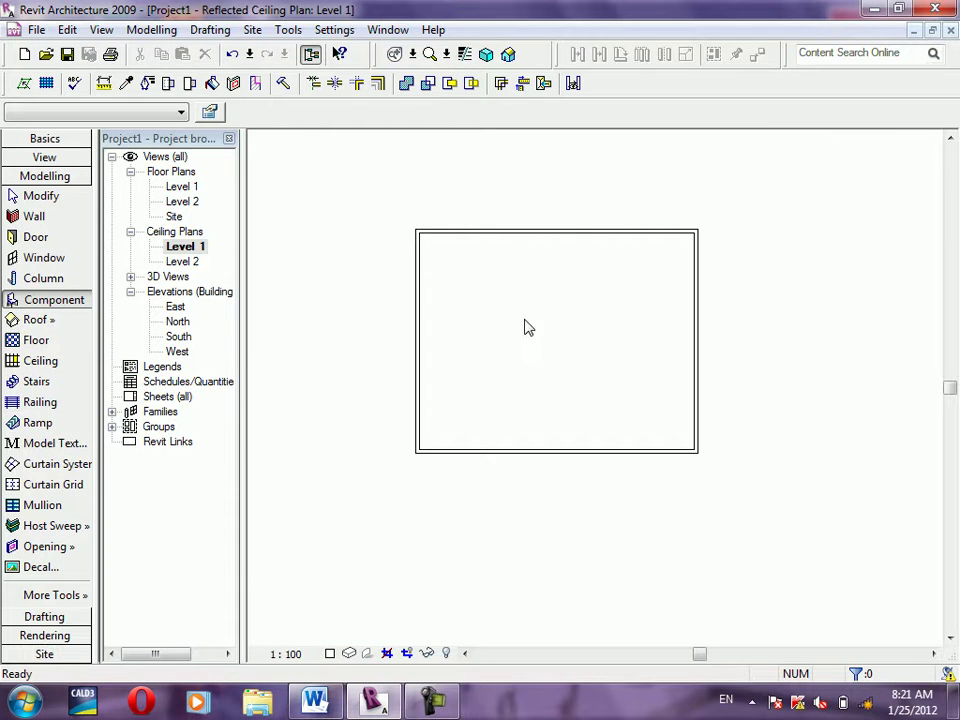
Place four linear pendant lights near the ceiling's corners and check them in 3D
click(465, 277)
click(636, 270)
click(453, 376)
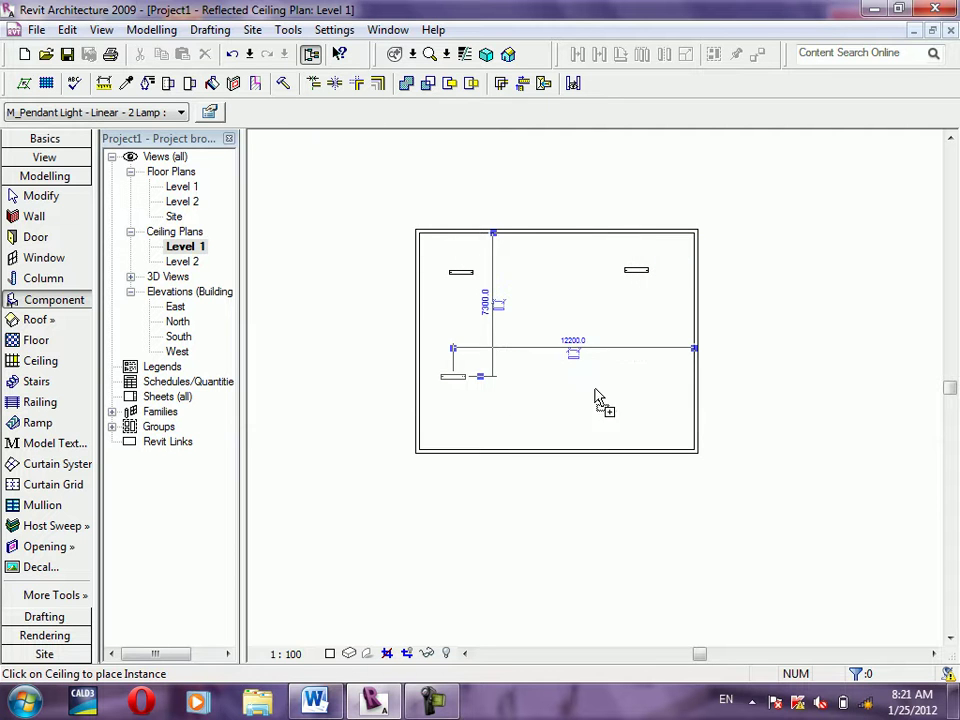
click(668, 390)
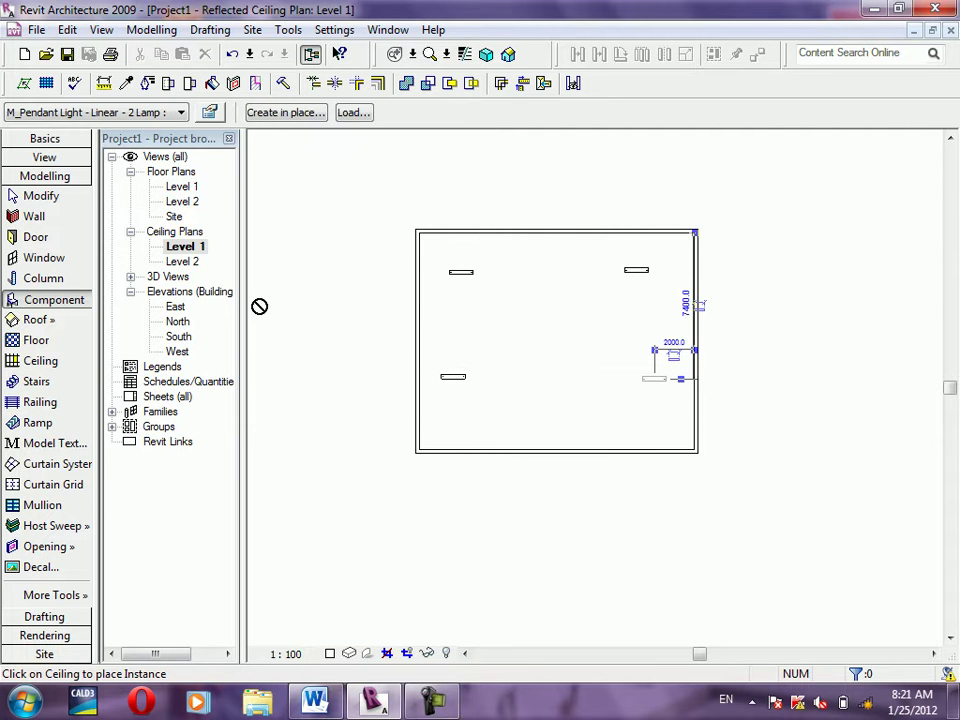
click(55, 197)
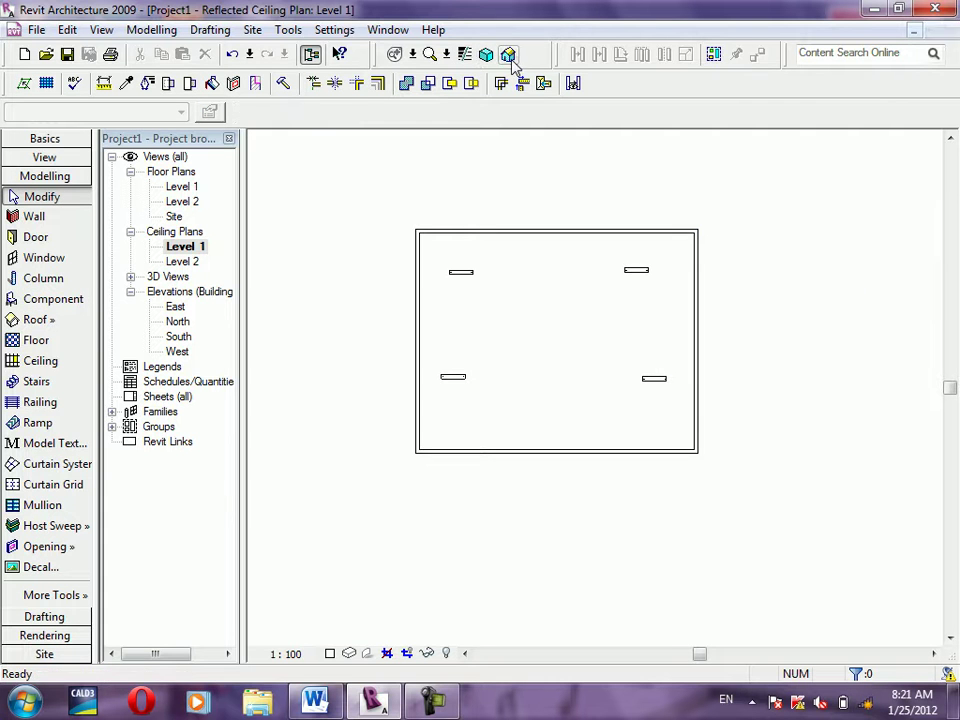
click(510, 58)
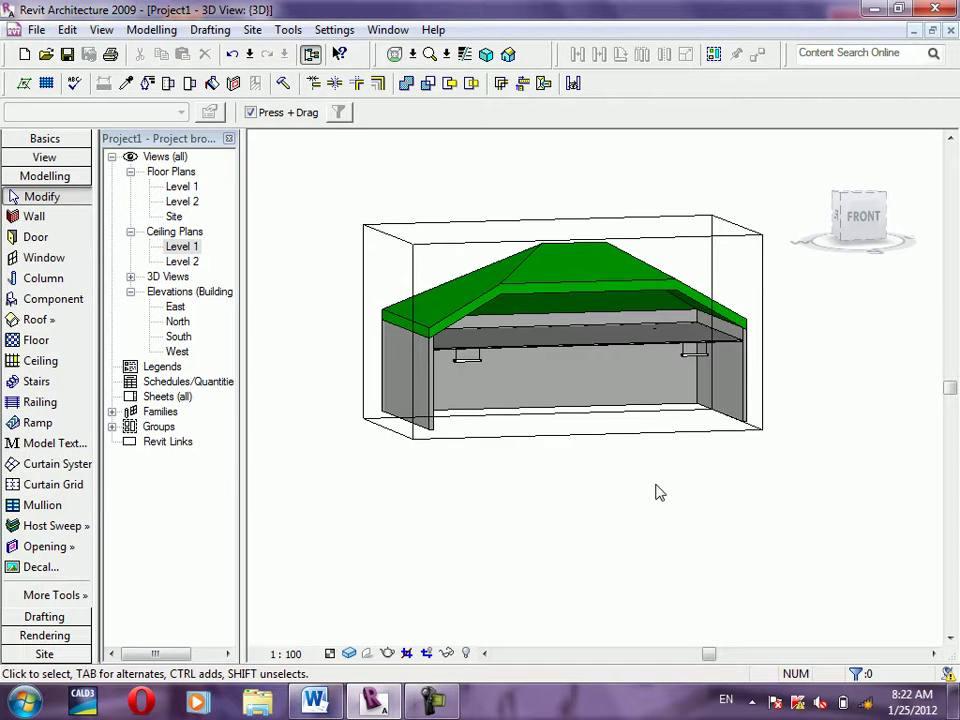
Orbit the 3D view to a more frontal angle, then switch to the Level 1 floor plan
mouse_move(660, 492)
shift+middle_down()
mouse_move(641, 381)
mouse_move(609, 478)
mouse_move(573, 487)
mouse_move(574, 525)
mouse_move(604, 574)
shift+middle_up()
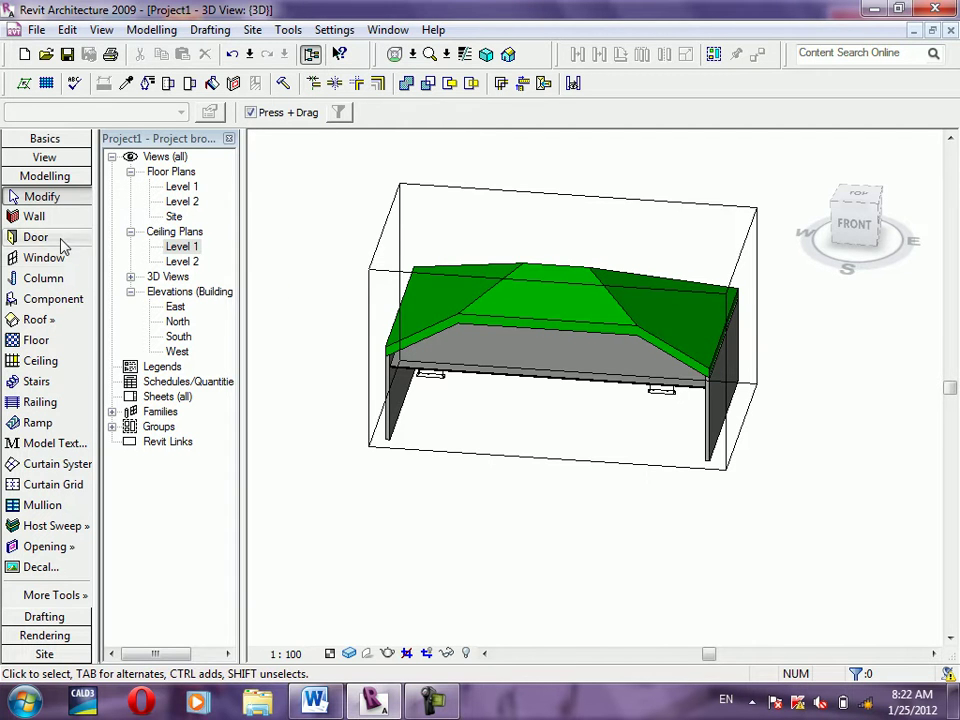
double_click(183, 191)
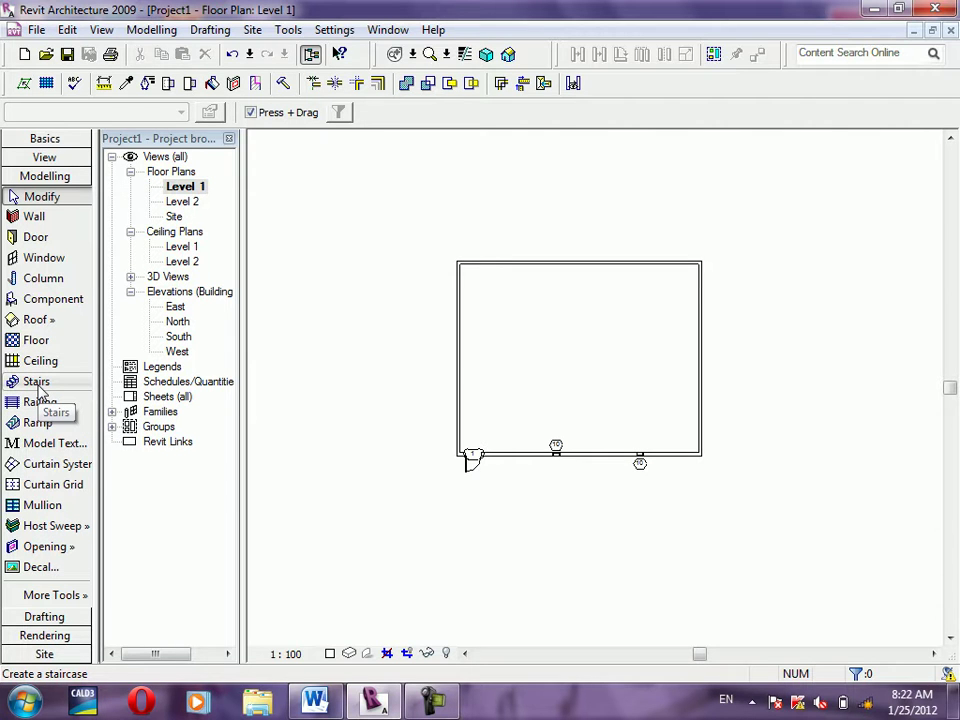
Sketch a straight 22-riser stair run below-left of the building and finish the sketch
scroll(605, 238, down, 1)
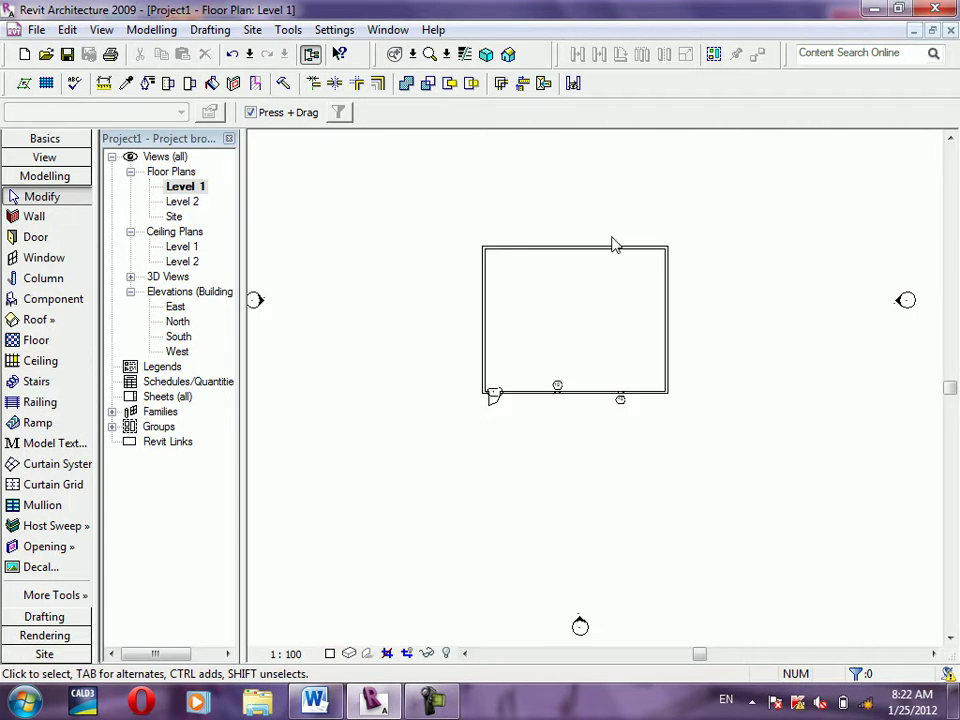
scroll(740, 258, up, 1)
scroll(738, 199, down, 1)
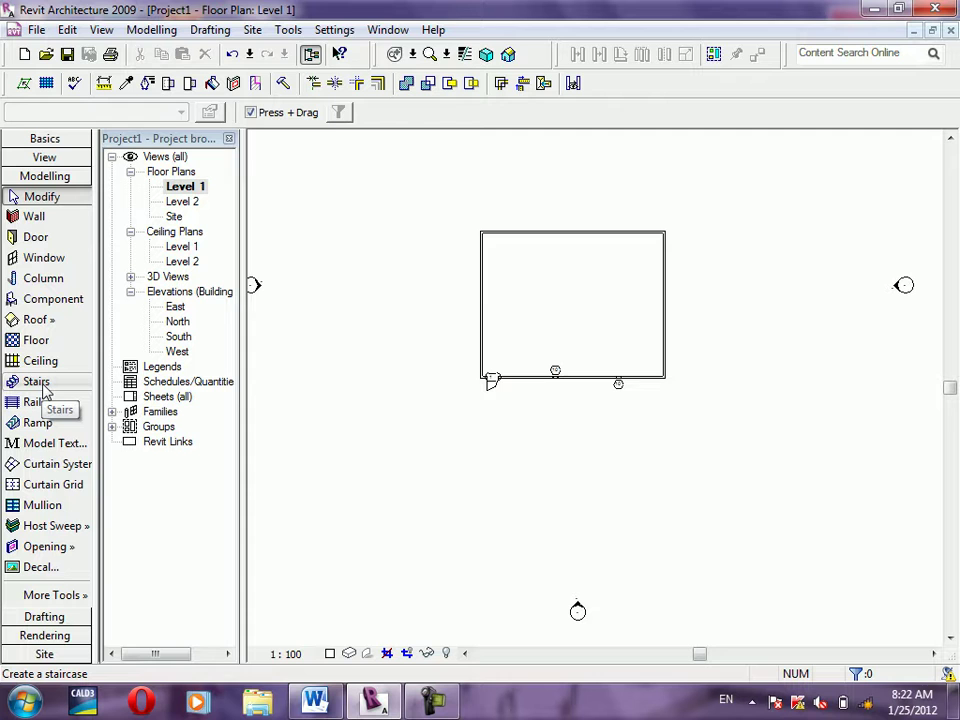
click(42, 387)
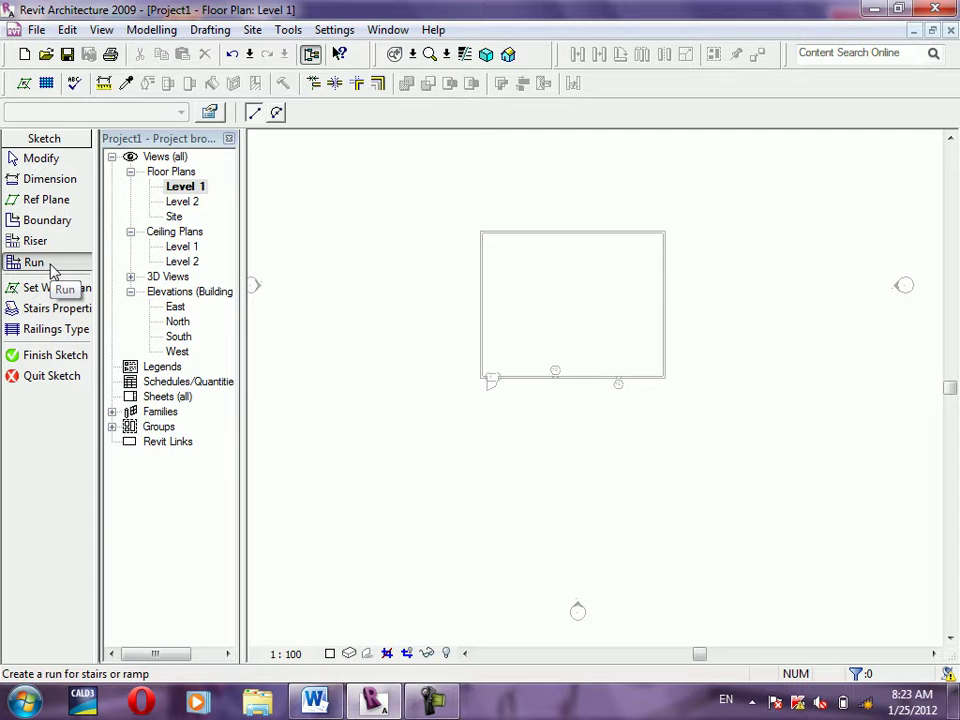
click(55, 266)
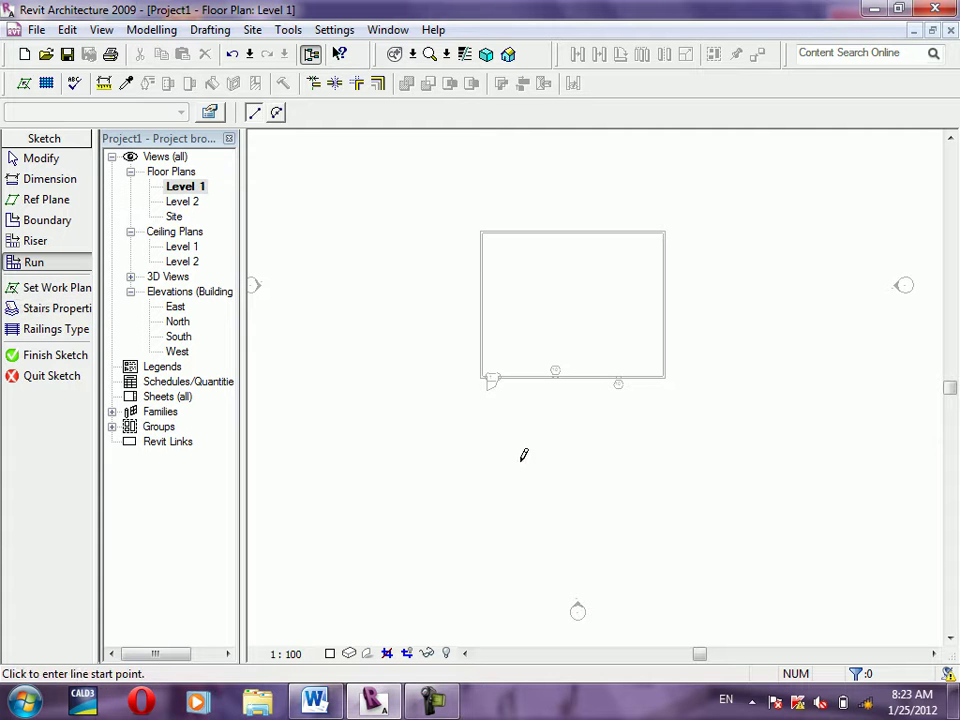
click(465, 448)
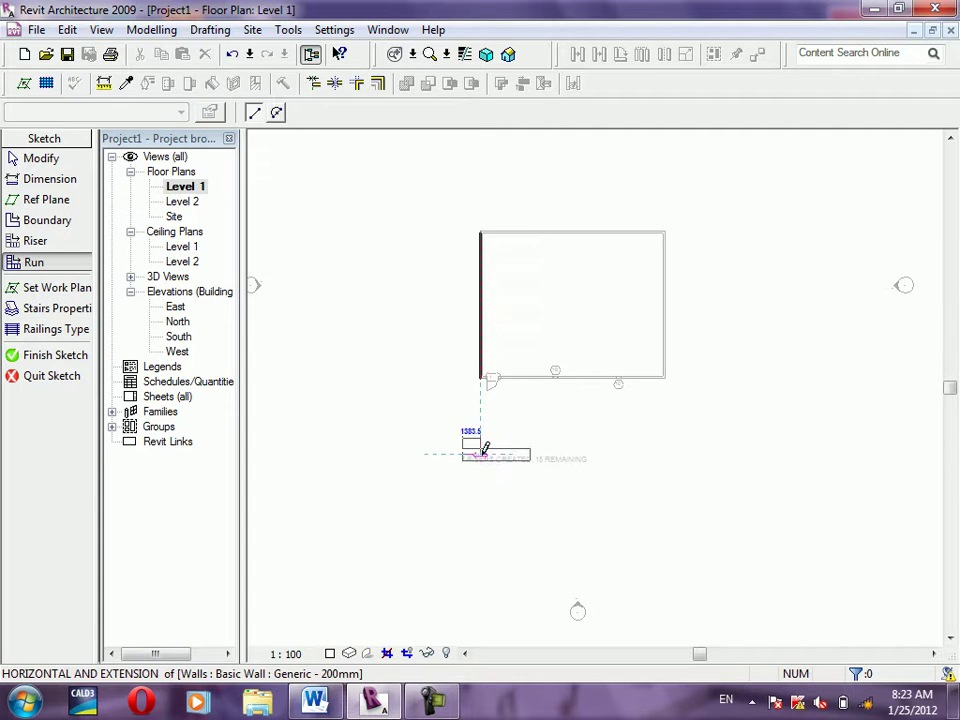
scroll(518, 450, up, 2)
scroll(540, 447, up, 3)
scroll(550, 450, up, 1)
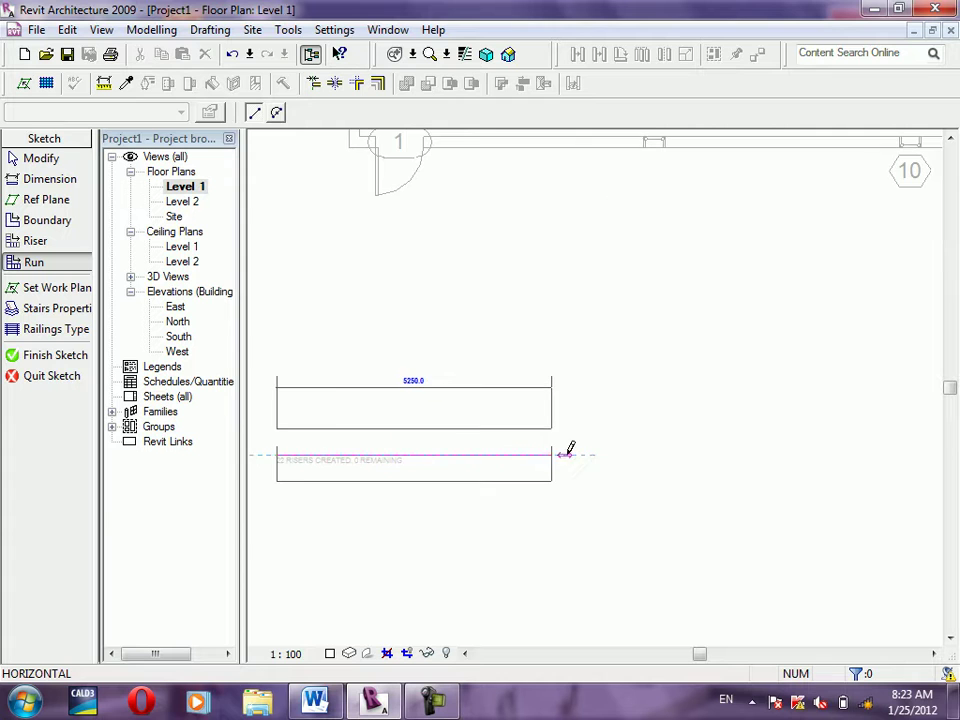
click(552, 455)
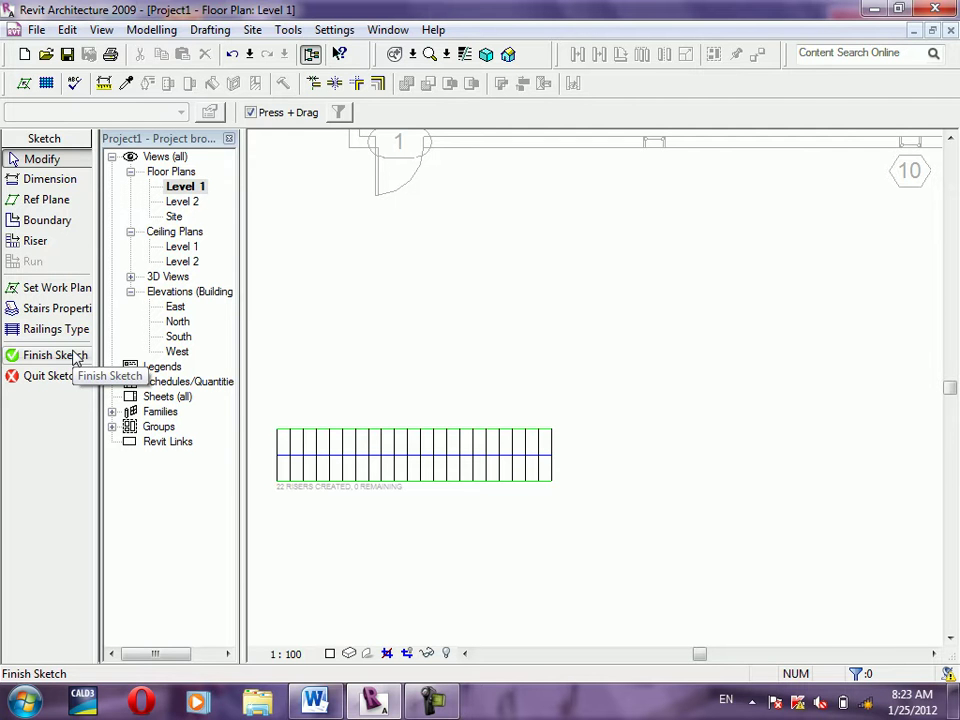
click(73, 356)
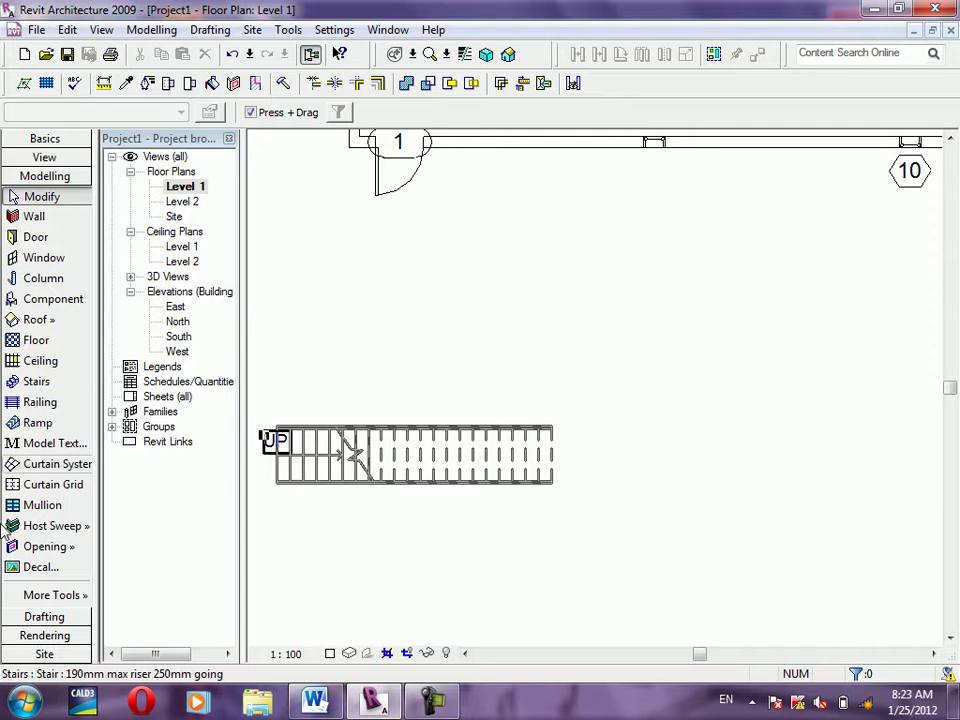
Switch to the default 3D view and try moving a section box face, undoing the thin slice
click(508, 55)
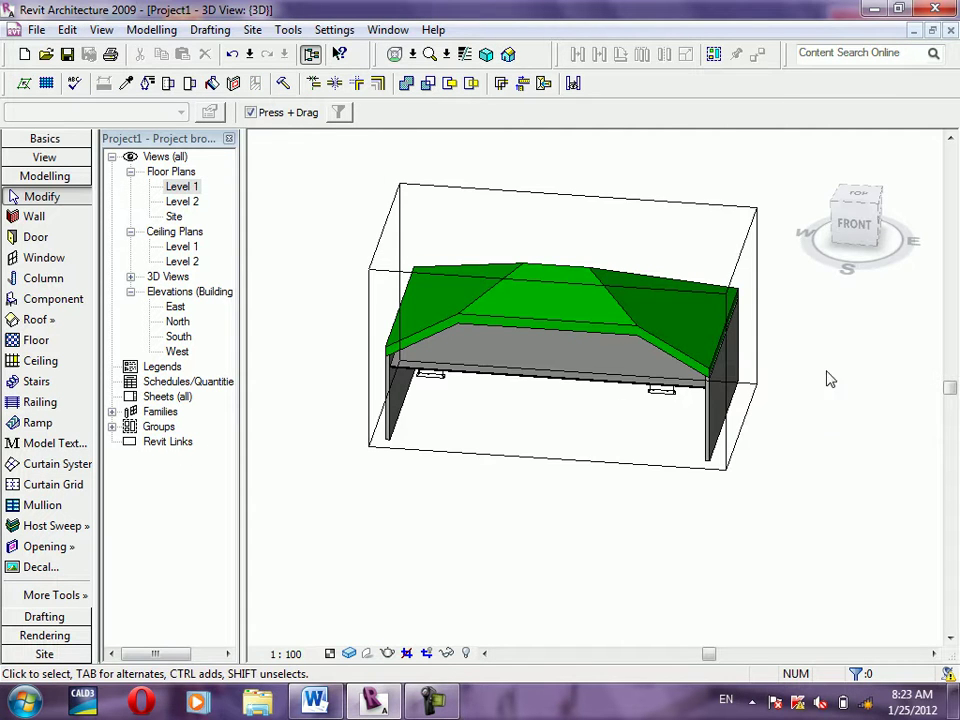
scroll(825, 377, down, 2)
scroll(830, 373, up, 1)
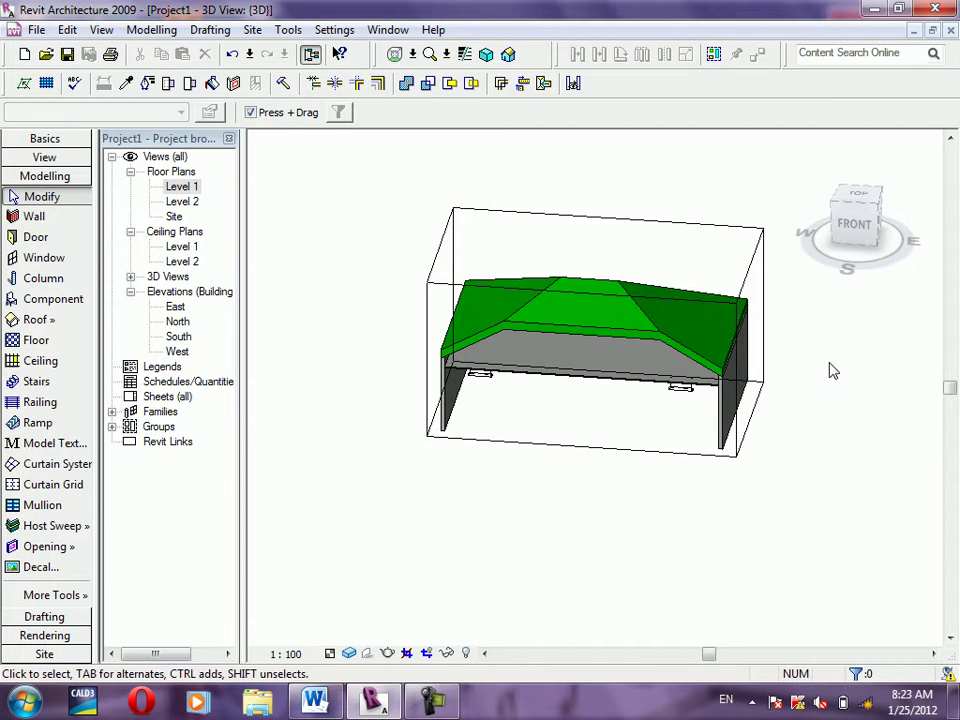
click(726, 303)
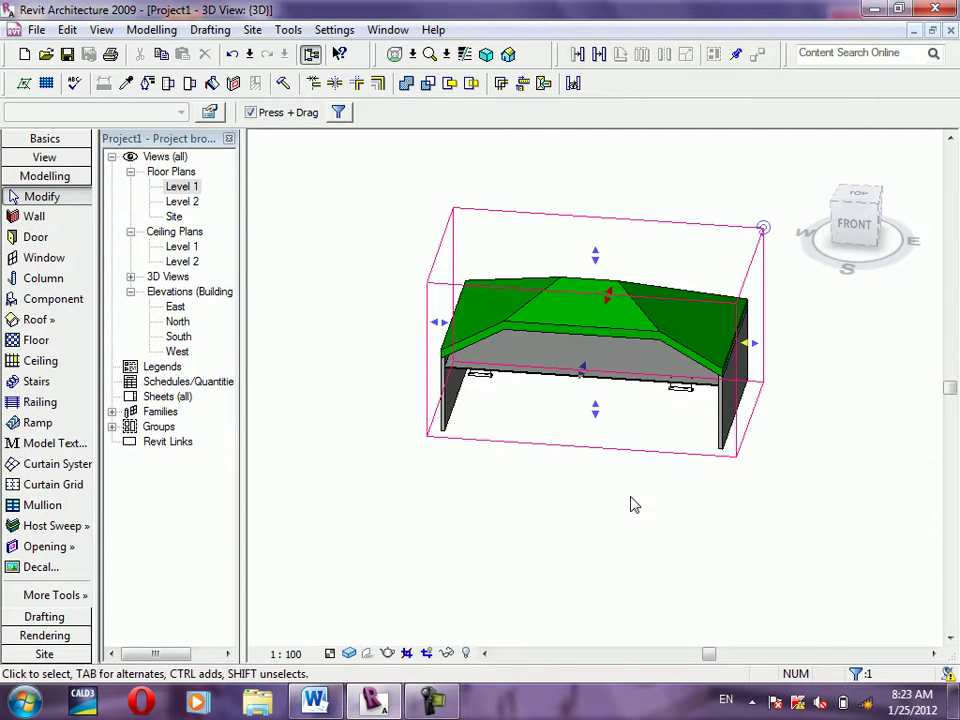
mouse_move(606, 306)
mouse_down()
mouse_move(468, 535)
mouse_move(572, 553)
mouse_up()
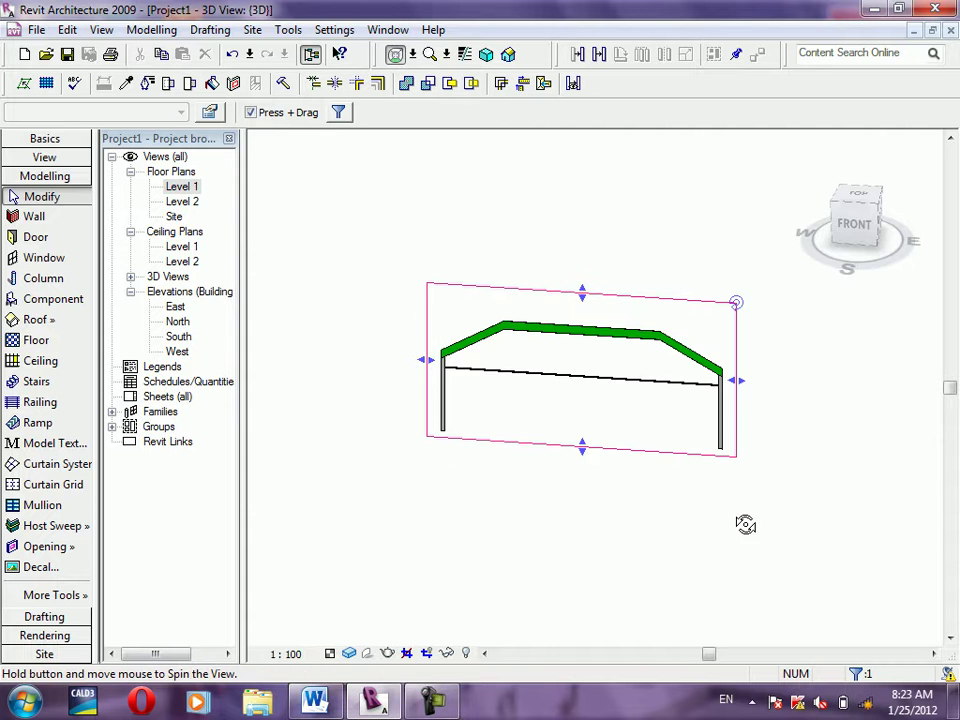
shift+middle_drag(744, 525, 880, 528)
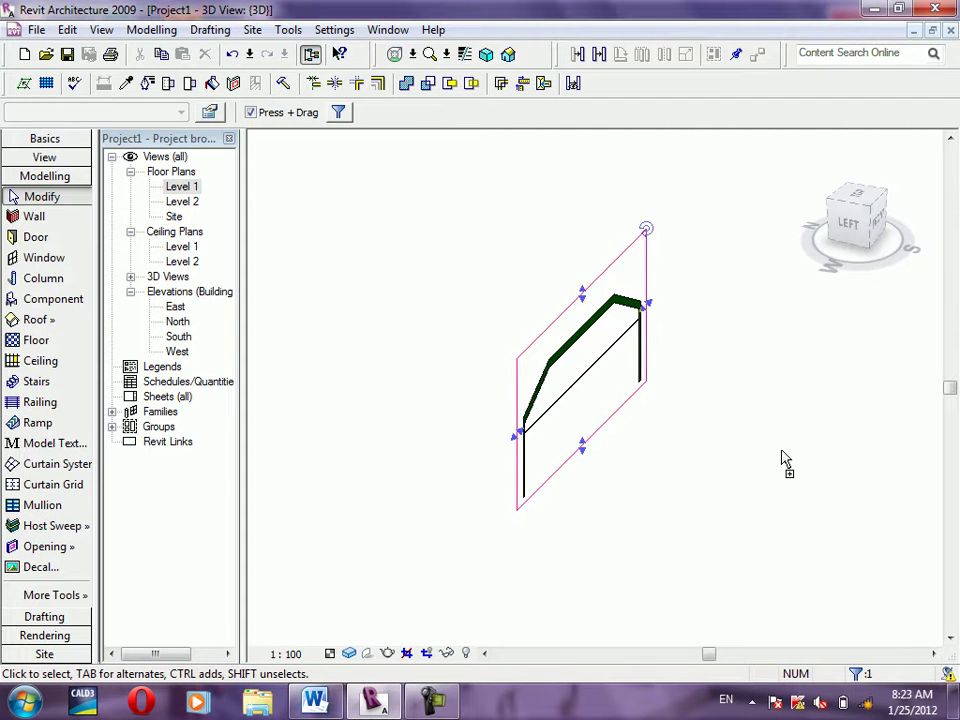
key(ctrl+z)
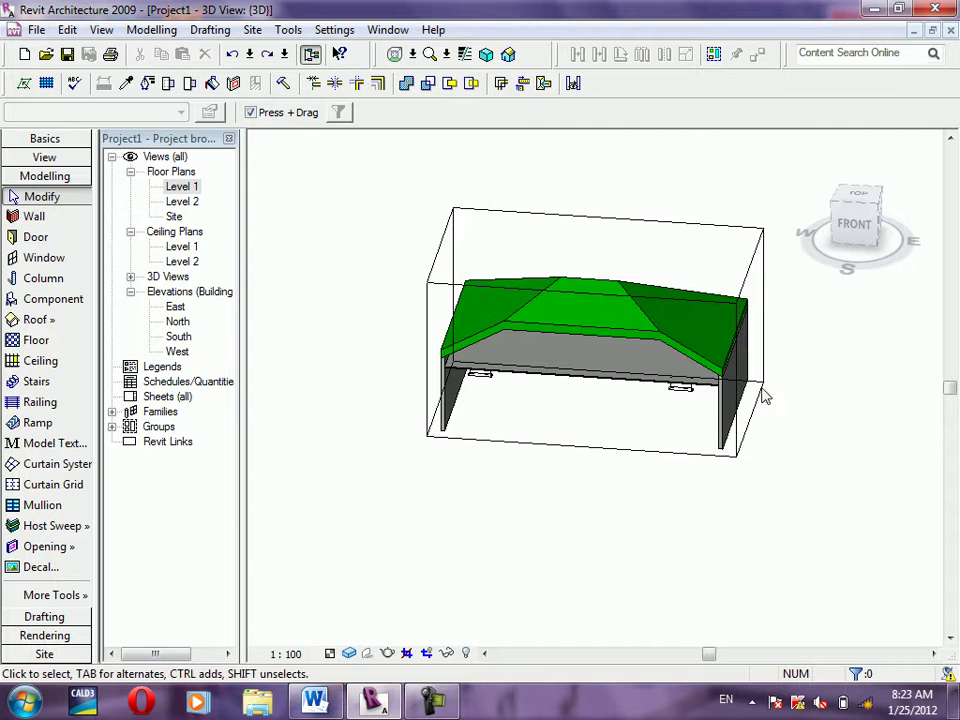
Reselect the section box and stretch it past the building's right side
click(679, 456)
shift+middle_drag(784, 549, 913, 533)
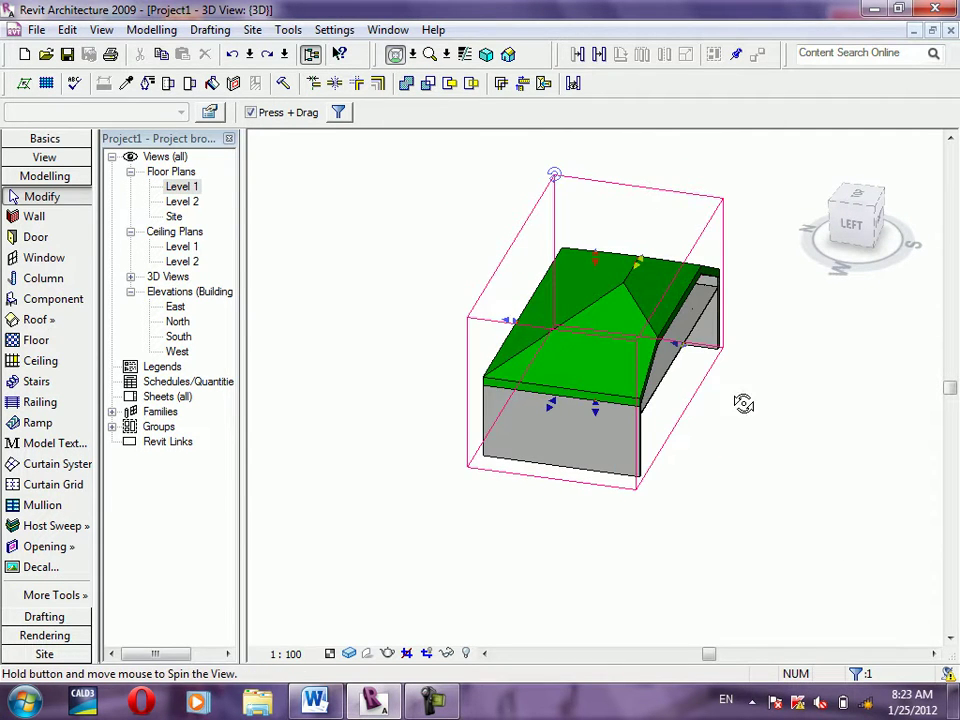
mouse_move(677, 345)
mouse_down()
mouse_move(957, 428)
mouse_move(950, 448)
mouse_up()
drag(863, 452, 758, 599)
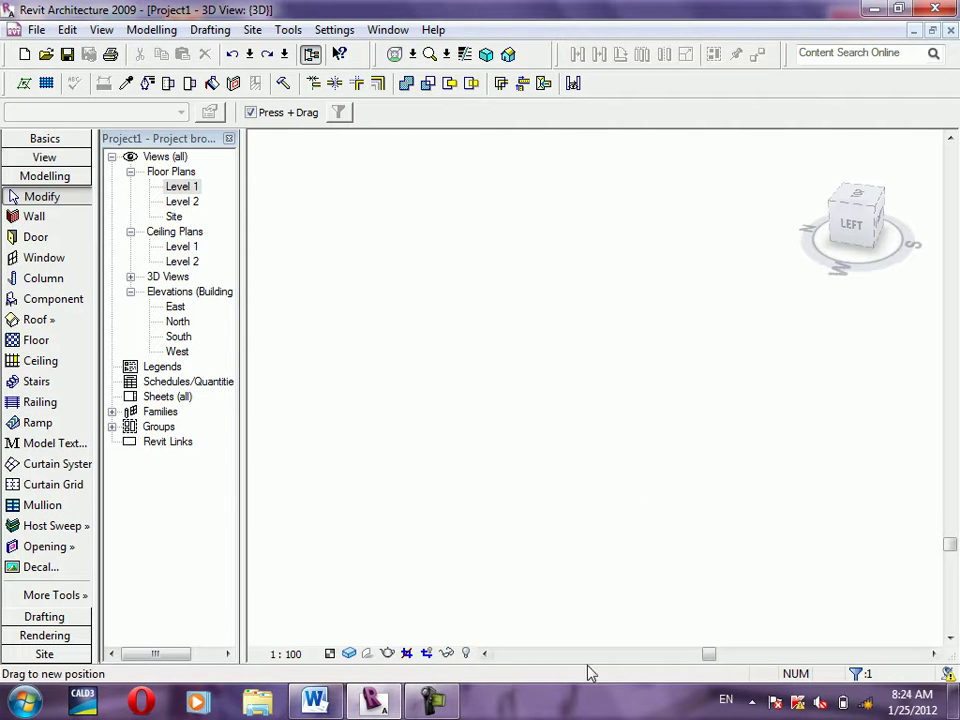
drag(590, 673, 660, 596)
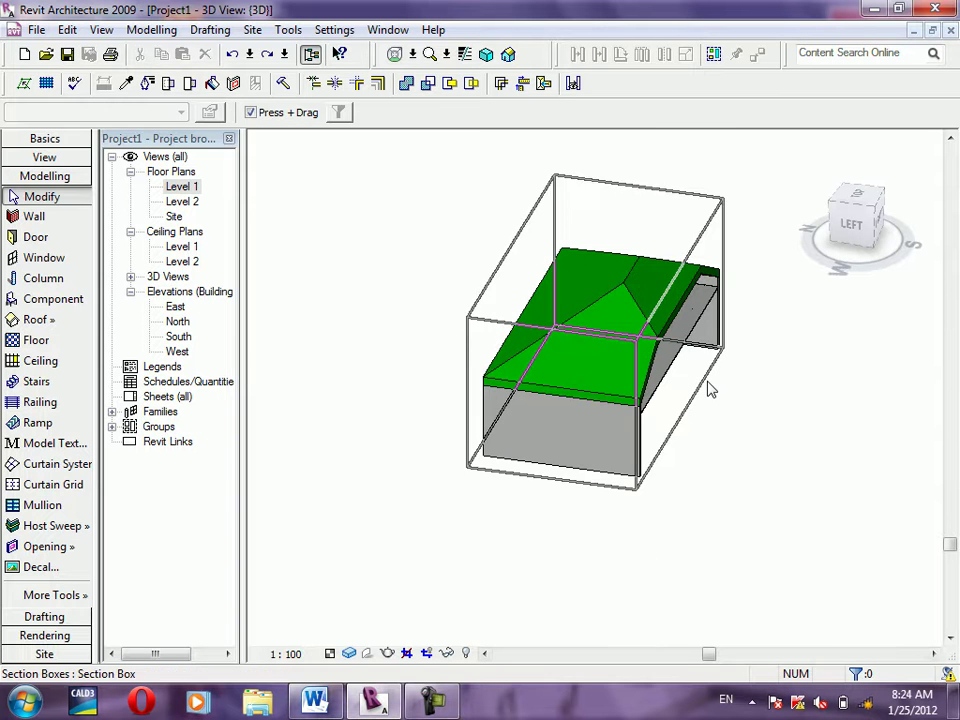
click(695, 366)
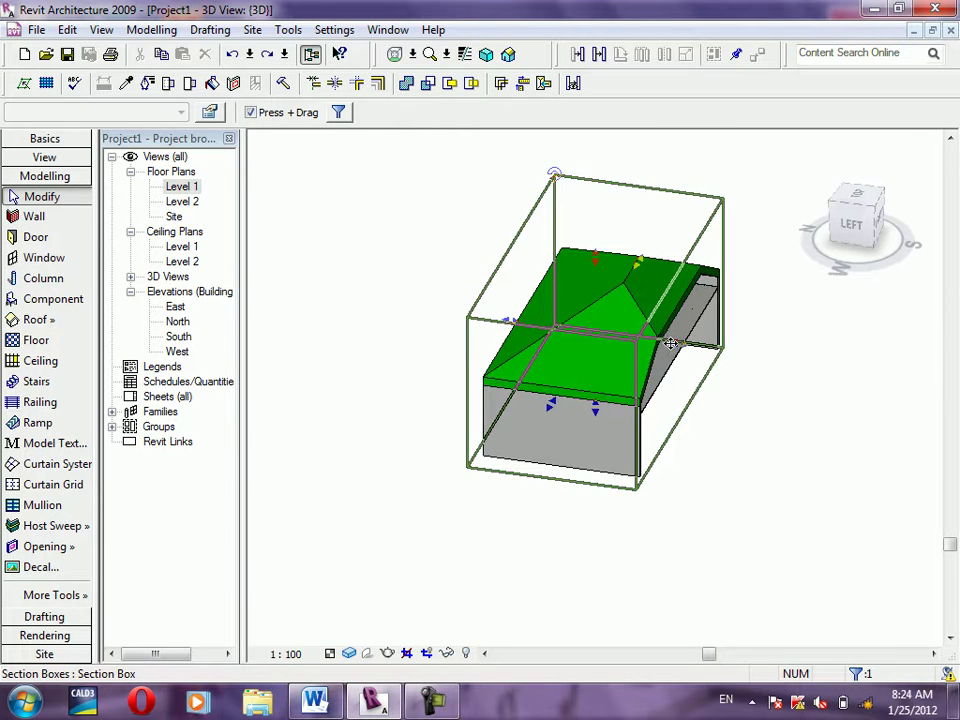
scroll(678, 343, up, 2)
scroll(678, 343, up, 3)
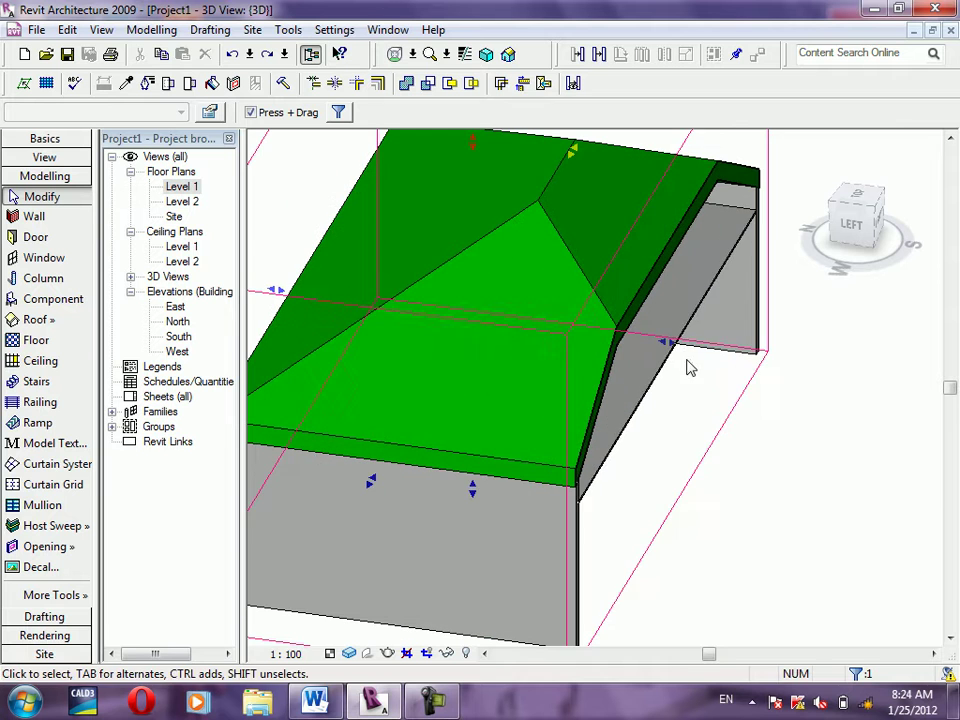
Widen the section box further to the right until it takes in the new stair
mouse_move(668, 345)
mouse_down()
mouse_move(957, 459)
mouse_move(932, 454)
mouse_up()
scroll(656, 364, down, 3)
scroll(810, 397, up, 2)
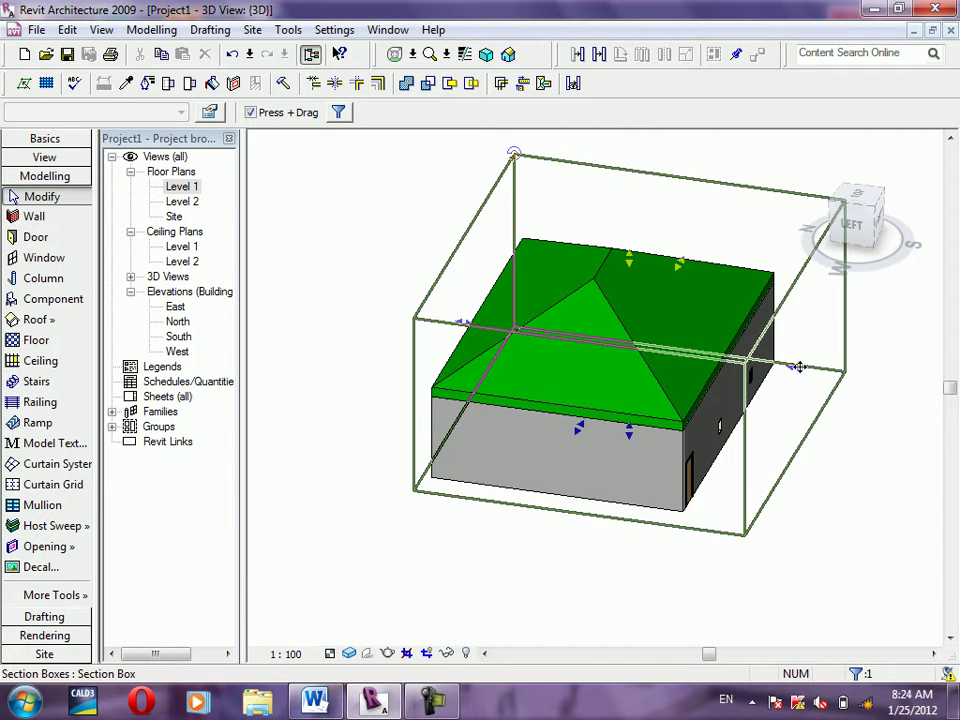
scroll(800, 367, up, 2)
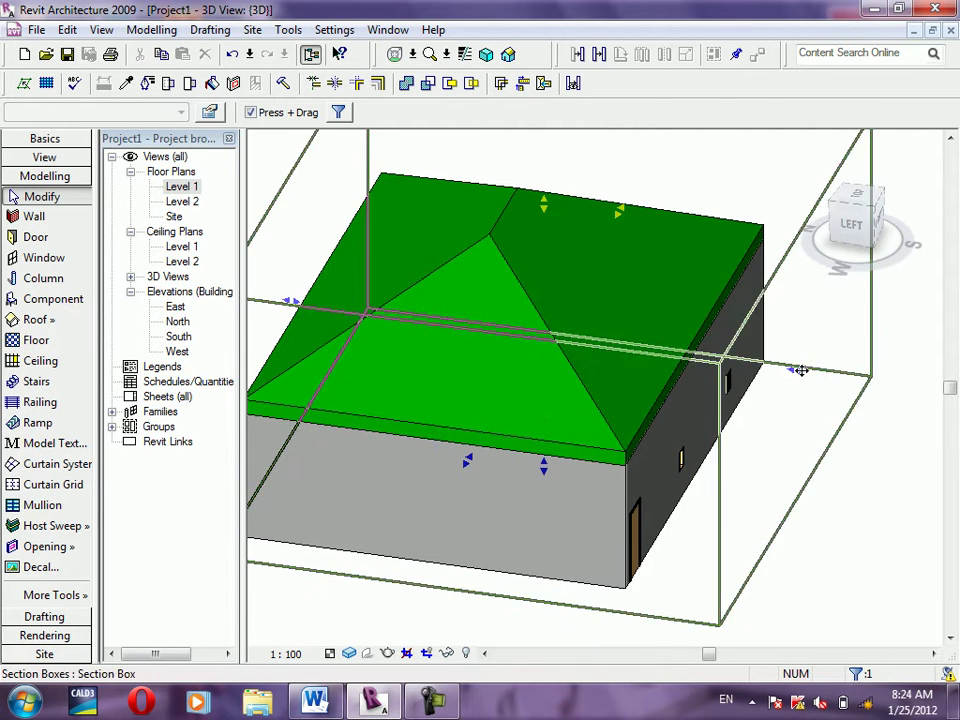
scroll(300, 340, down, 2)
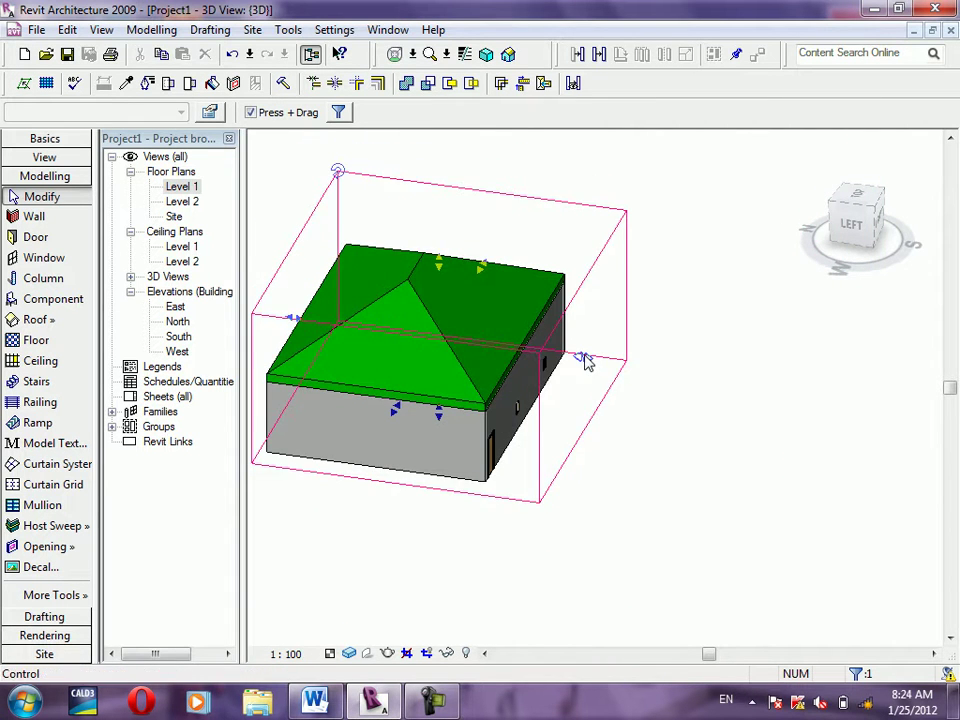
drag(582, 358, 870, 396)
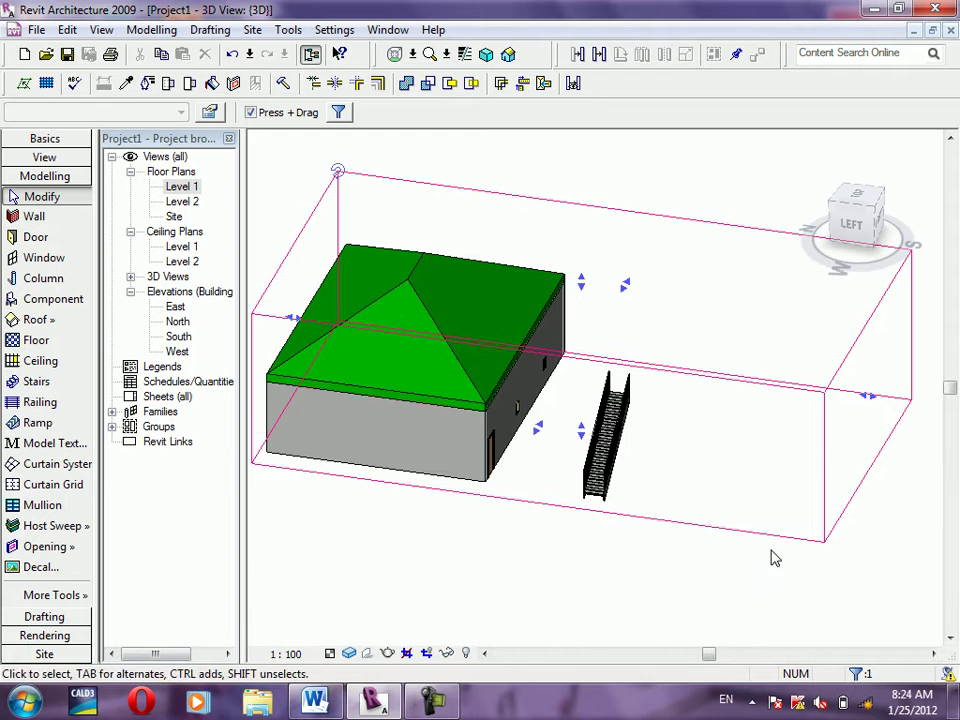
right_click(776, 535)
Turn off Section Box in the 3D view's properties
click(574, 589)
right_click(574, 585)
click(617, 570)
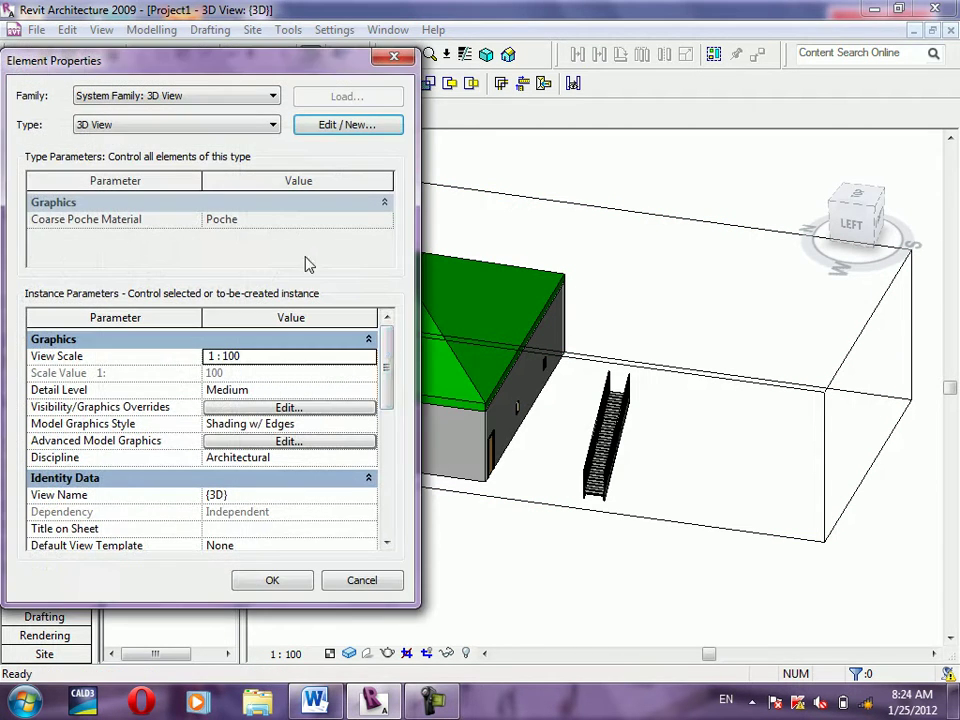
drag(390, 364, 418, 476)
click(210, 387)
click(284, 583)
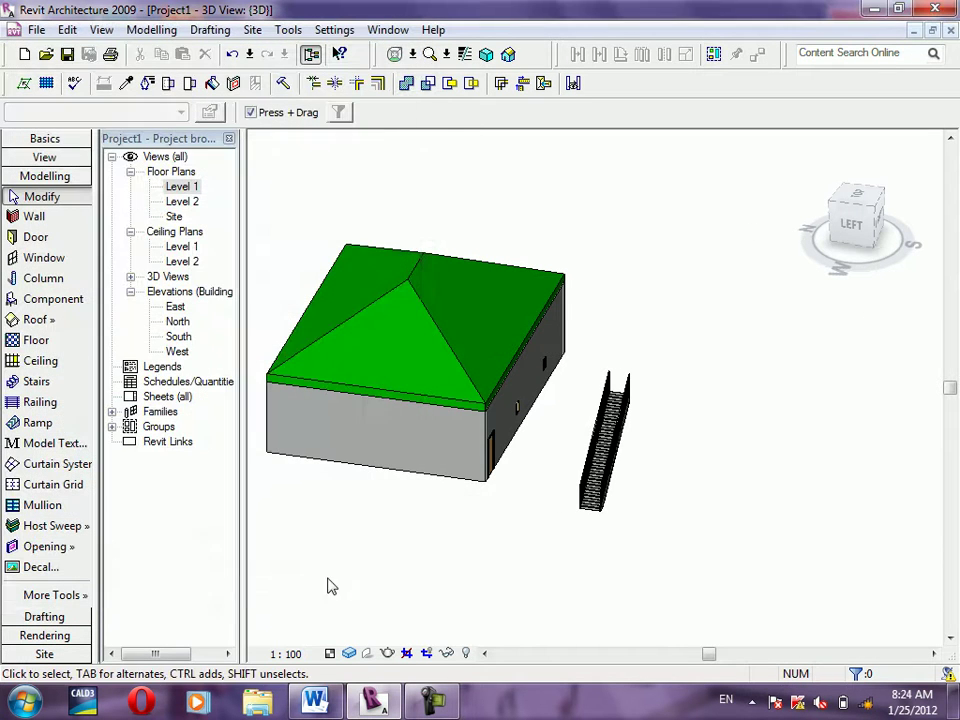
Orbit around to inspect the building's side and the railed stair, then return to Level 1
mouse_move(735, 544)
shift+middle_down()
mouse_move(703, 557)
mouse_move(517, 552)
shift+middle_up()
scroll(400, 500, up, 3)
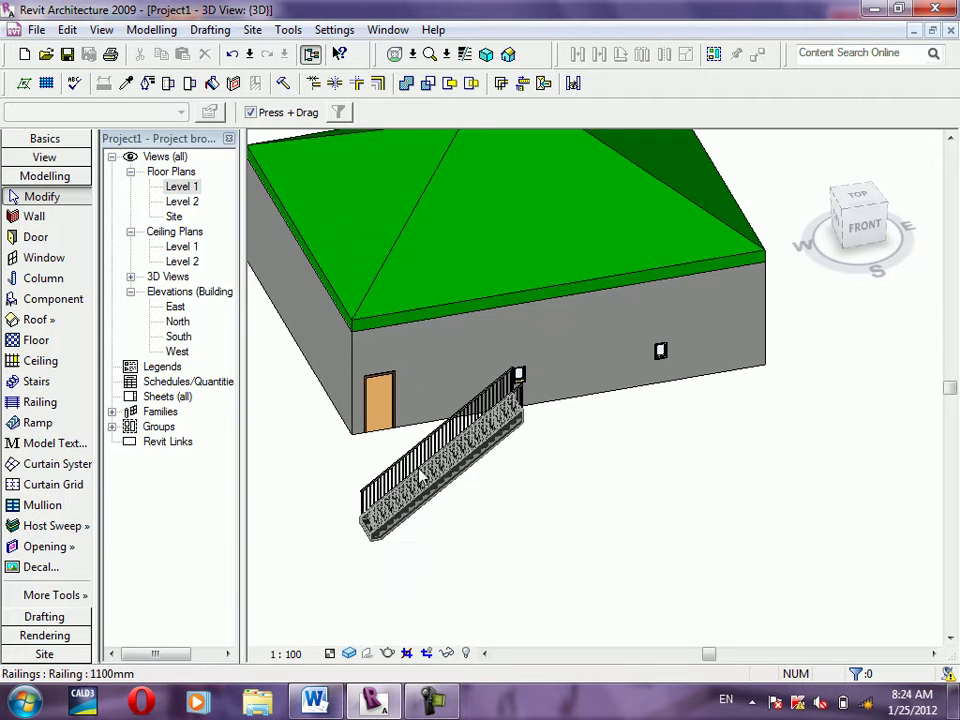
scroll(400, 500, up, 2)
mouse_move(530, 597)
shift+middle_down()
mouse_move(570, 570)
mouse_move(656, 553)
shift+middle_up()
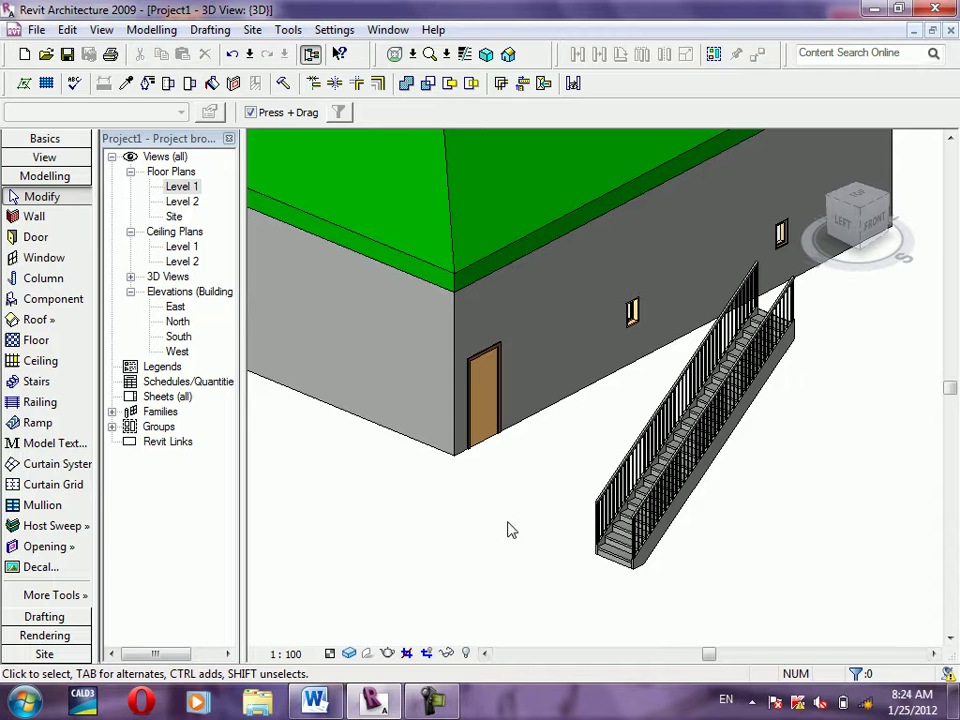
double_click(183, 189)
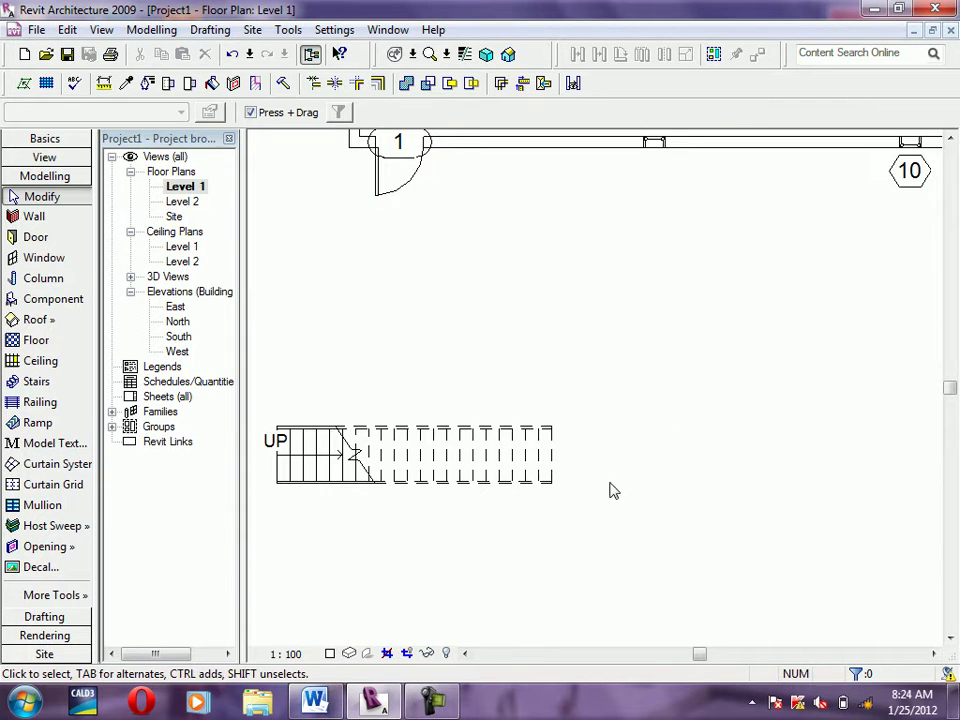
Start a stair sketch, abandon it, glance at the 3D view, and return to Level 1
scroll(700, 284, down, 2)
click(35, 381)
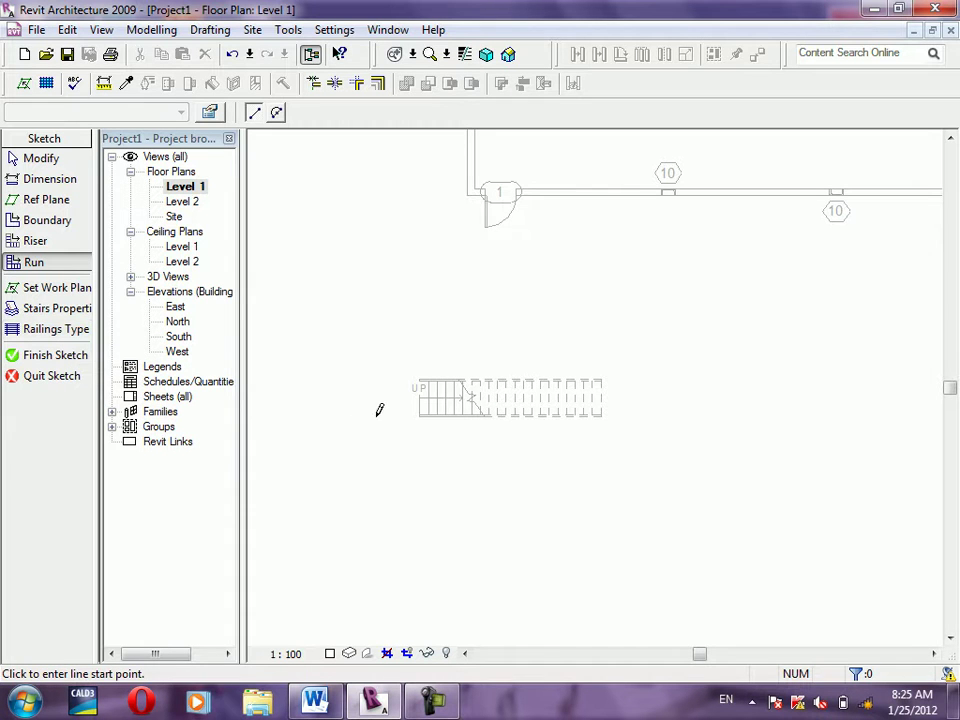
click(64, 378)
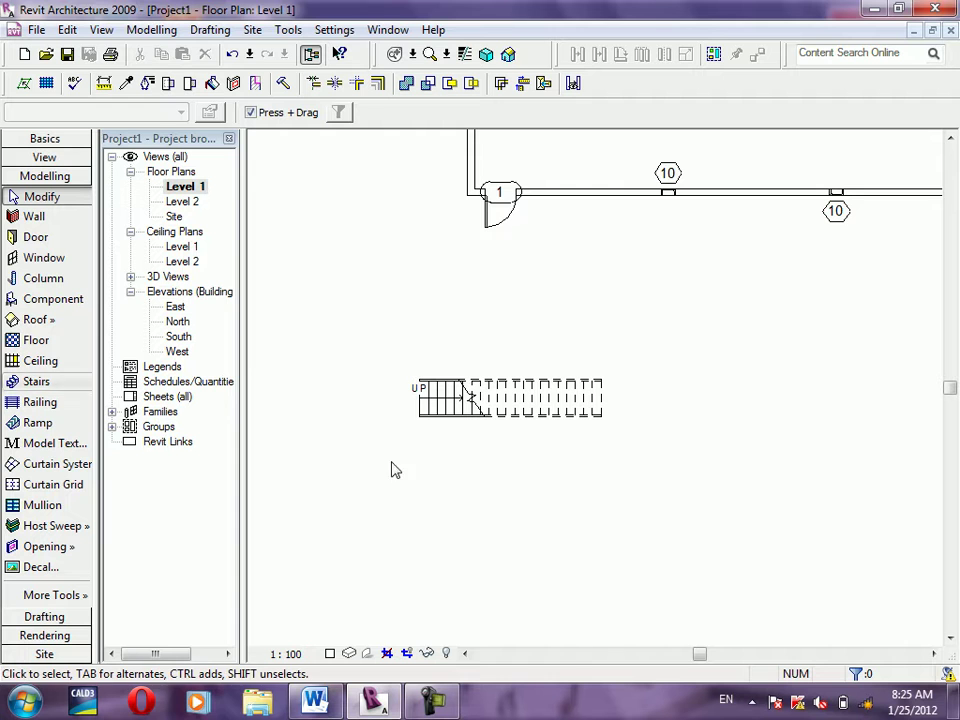
click(508, 55)
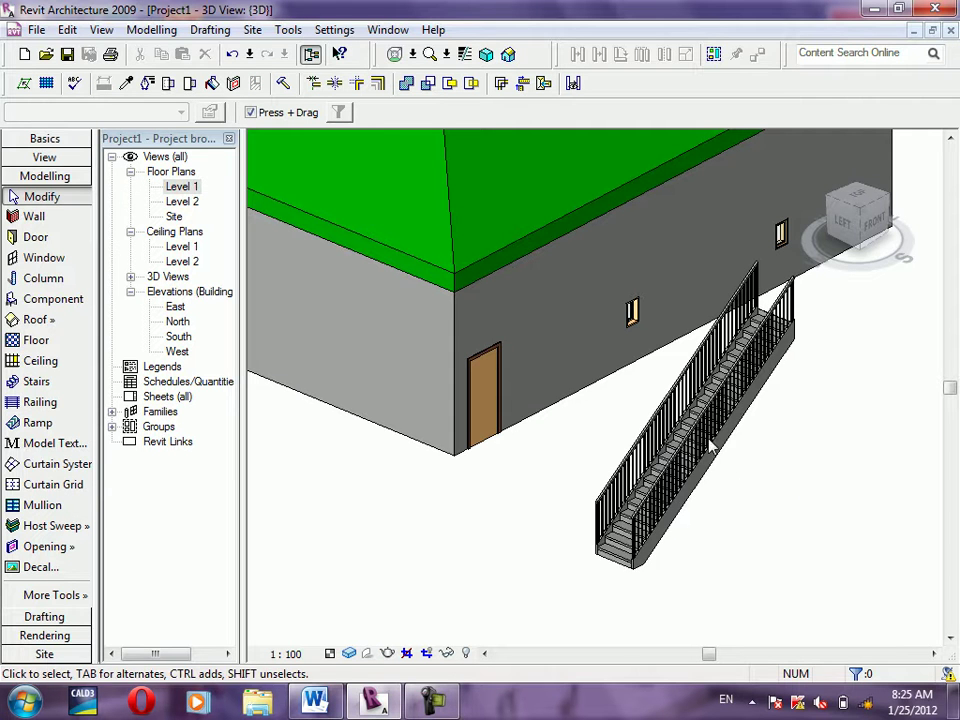
double_click(190, 188)
Start a new stair with its railing type set to None
click(48, 384)
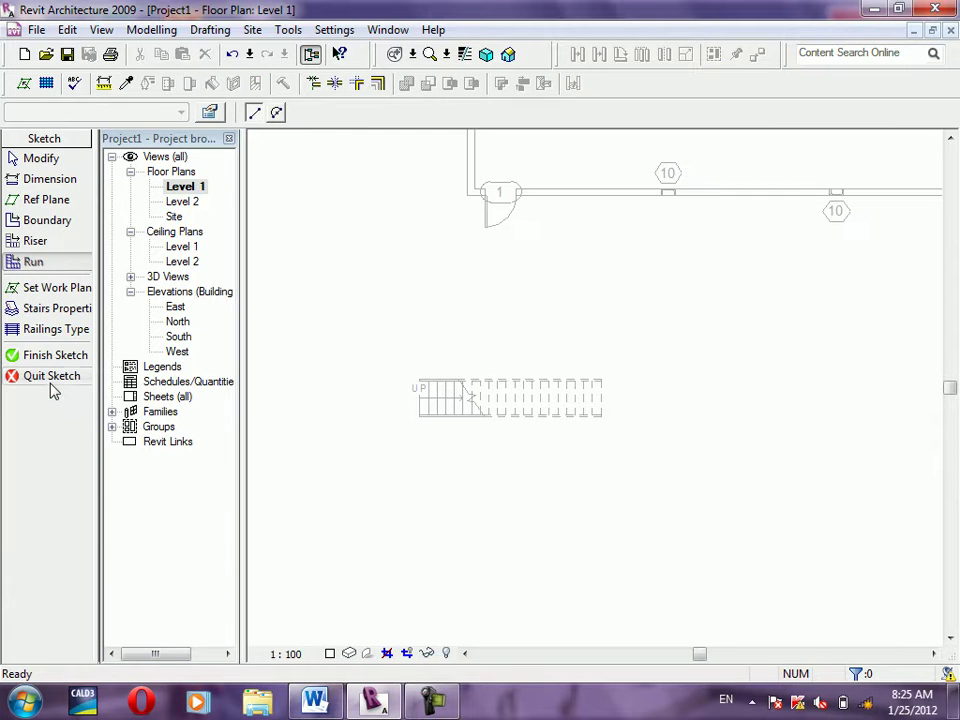
click(73, 336)
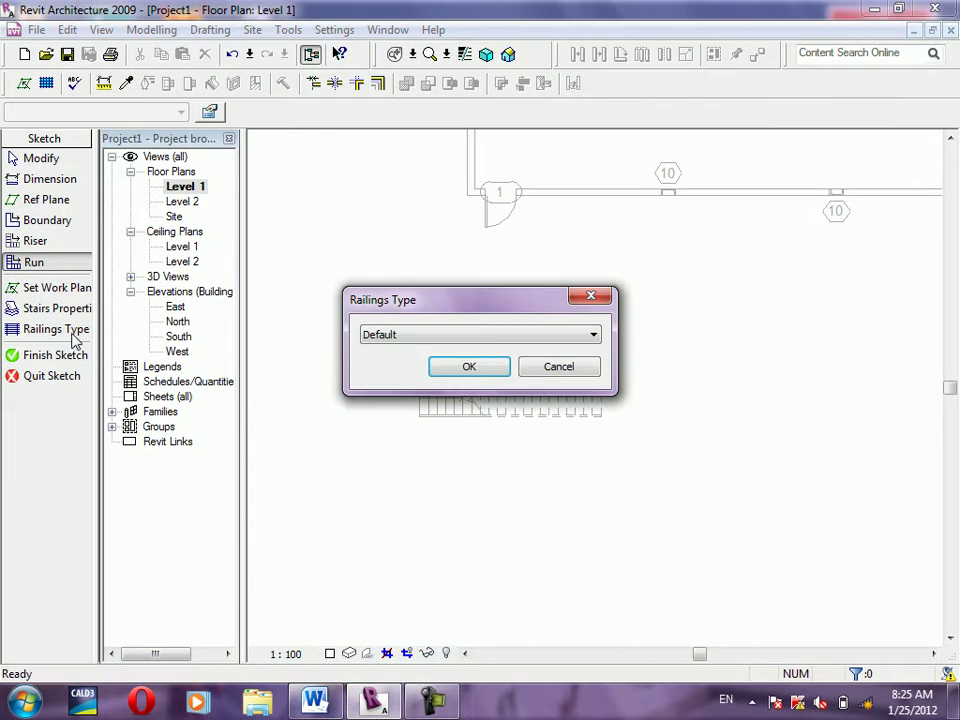
drag(421, 298, 133, 218)
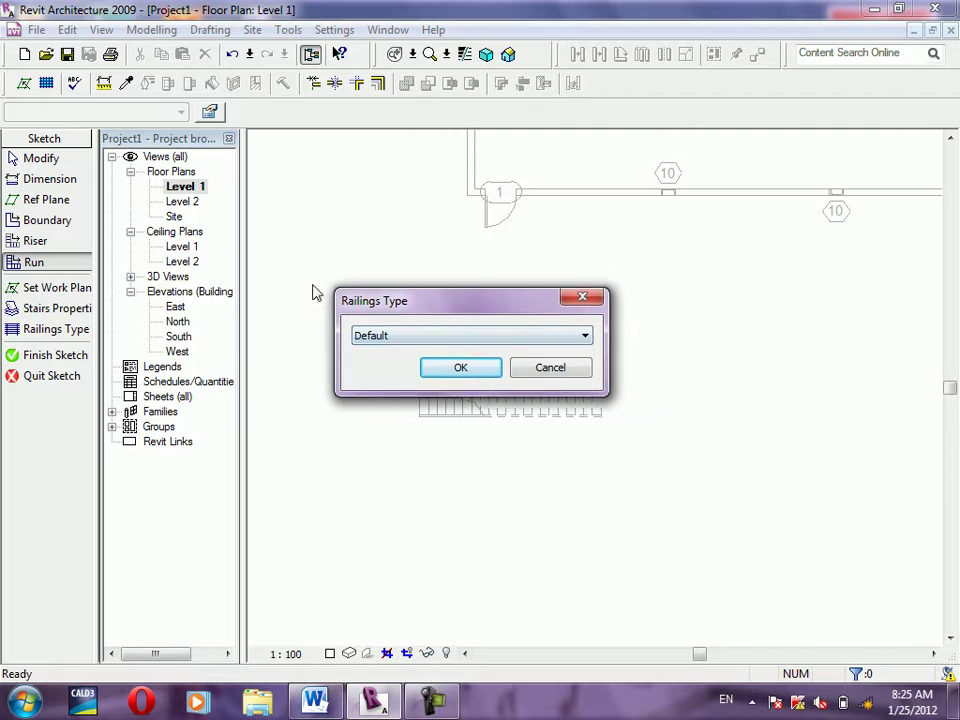
click(224, 257)
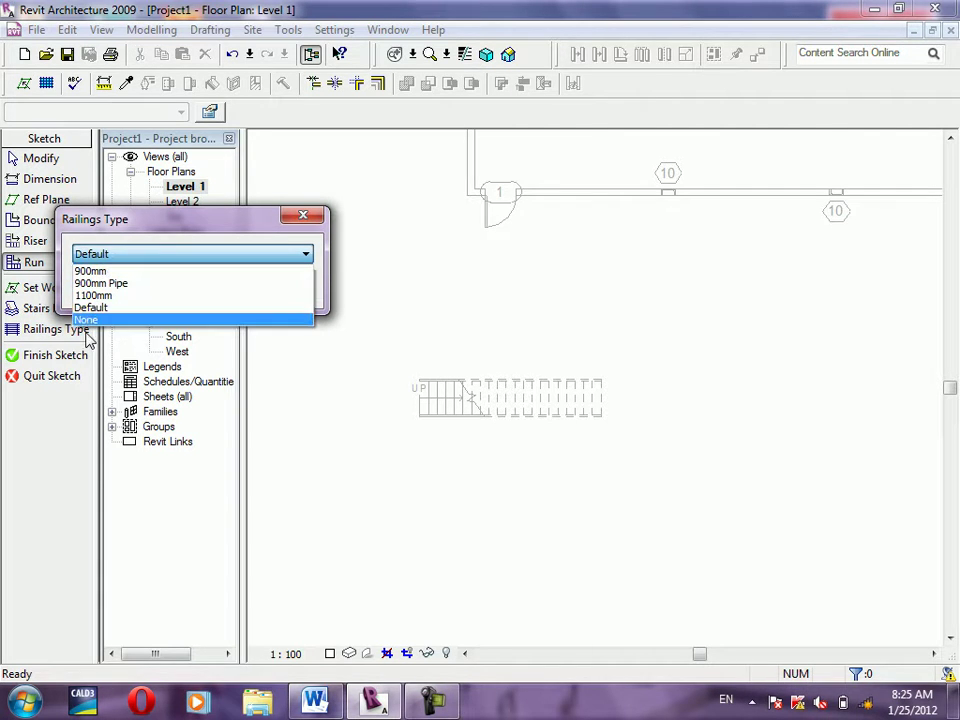
click(90, 322)
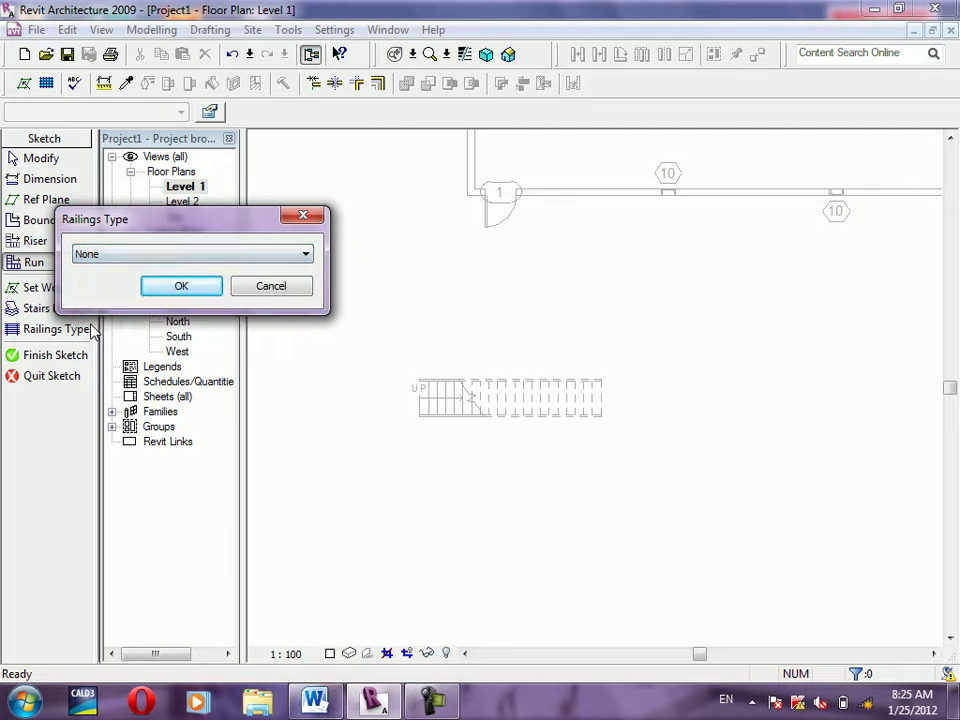
click(178, 284)
Sketch a 22-riser run below the existing stair, finish it, and view both stairs in 3D
click(422, 478)
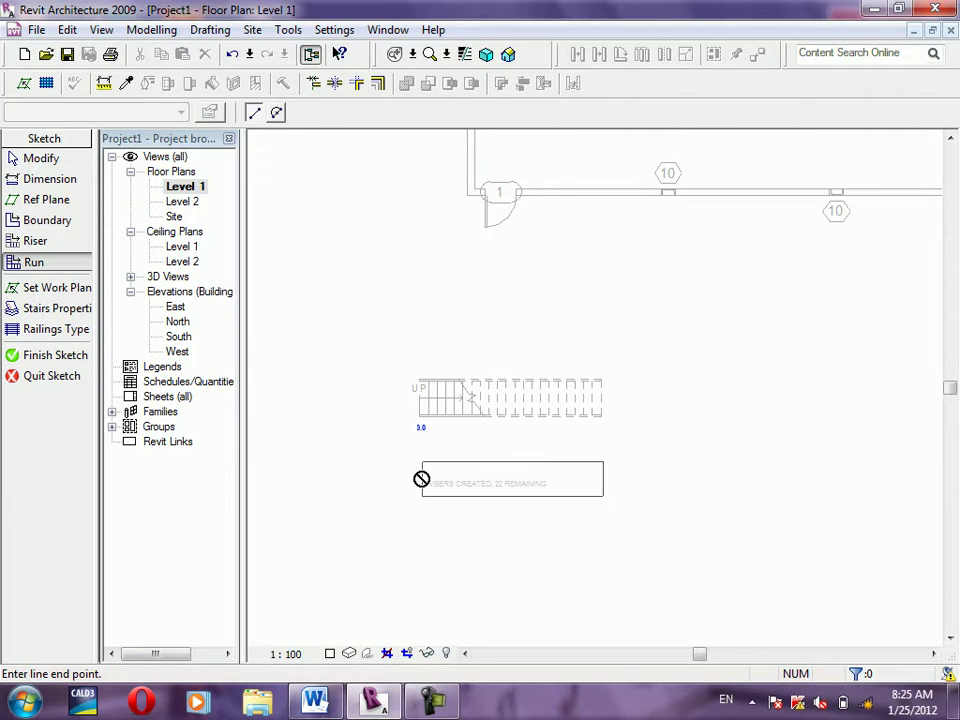
click(603, 478)
click(58, 356)
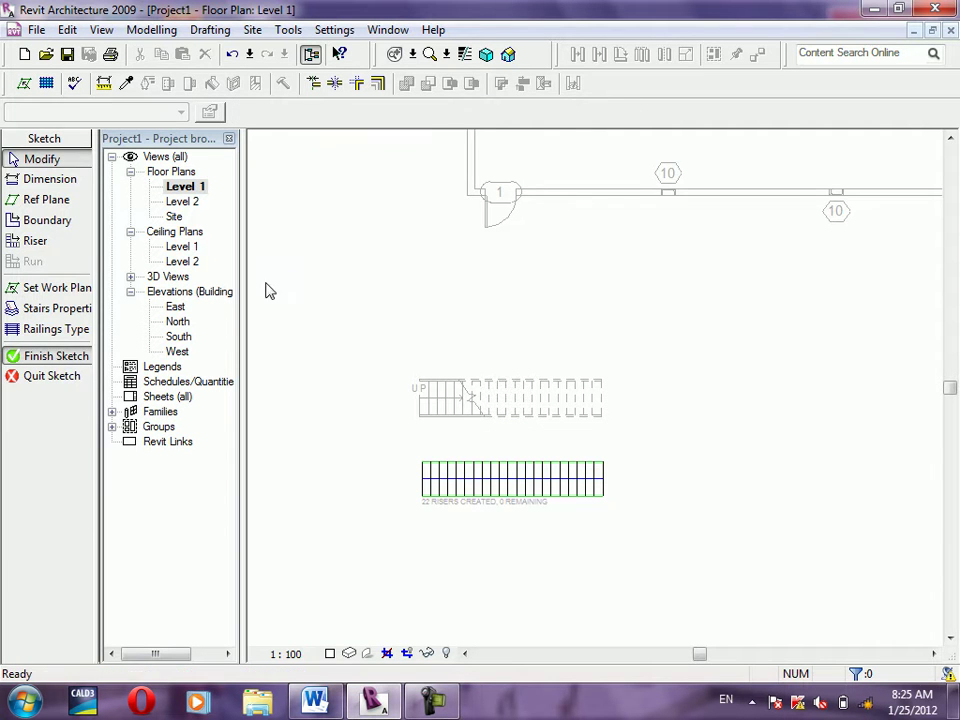
click(507, 56)
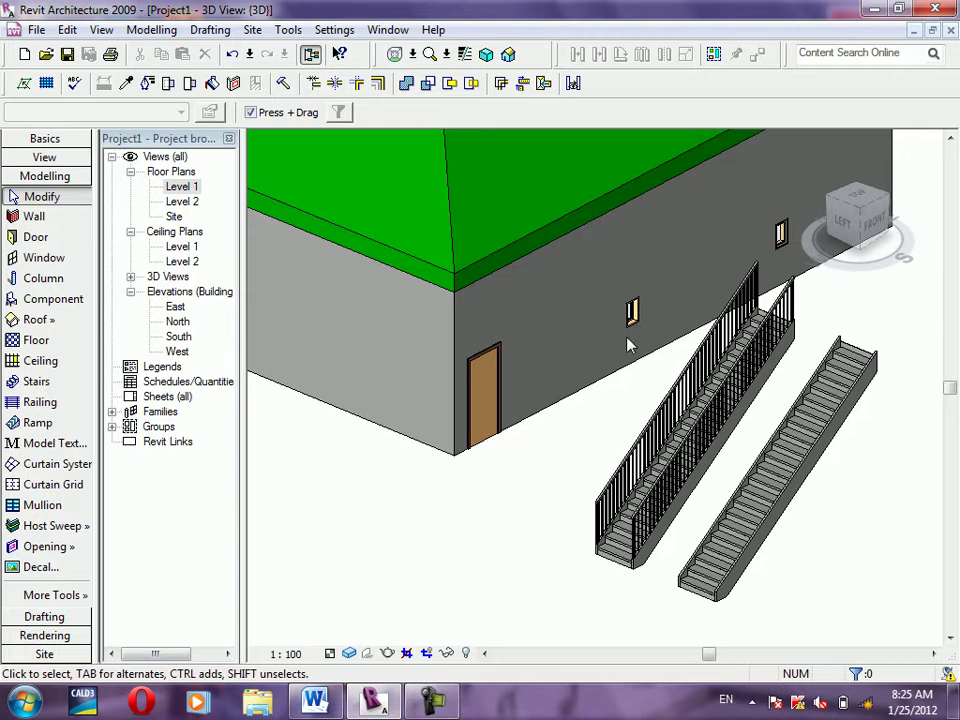
Delete the first stair's outer railing in 3D and return to the Level 1 plan
click(698, 388)
key(Delete)
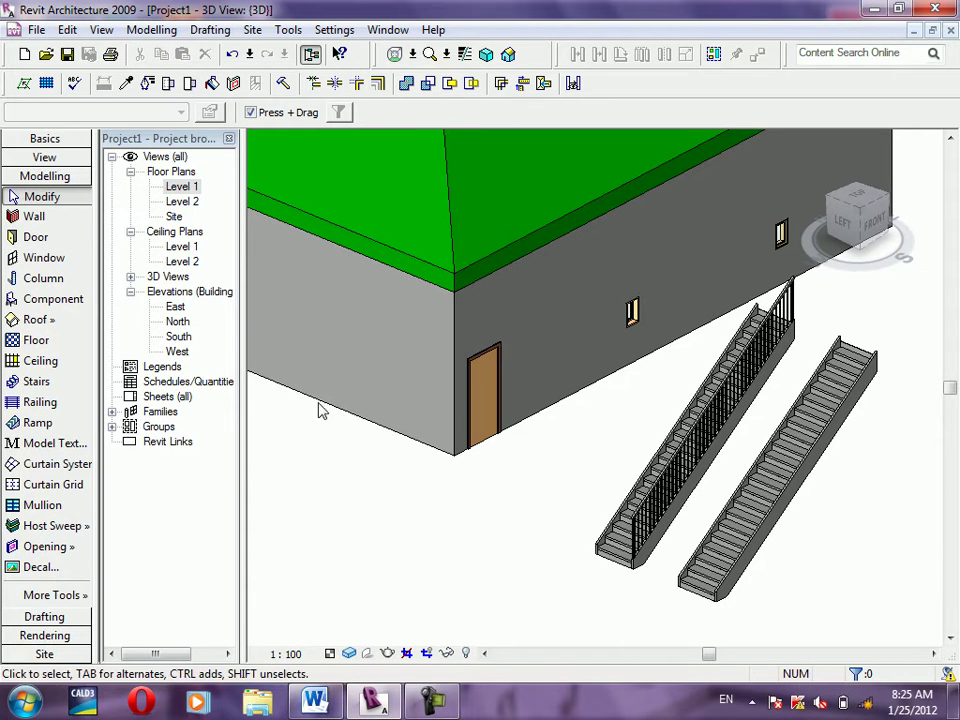
double_click(178, 189)
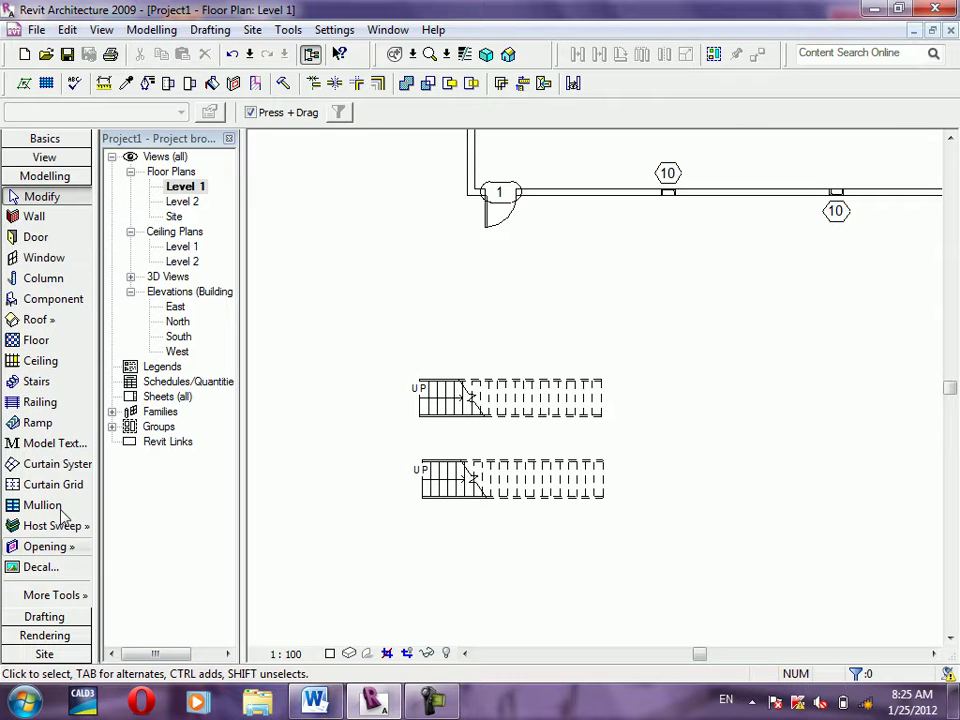
Start and cancel a stair sketch, then select the upper staircase
click(50, 383)
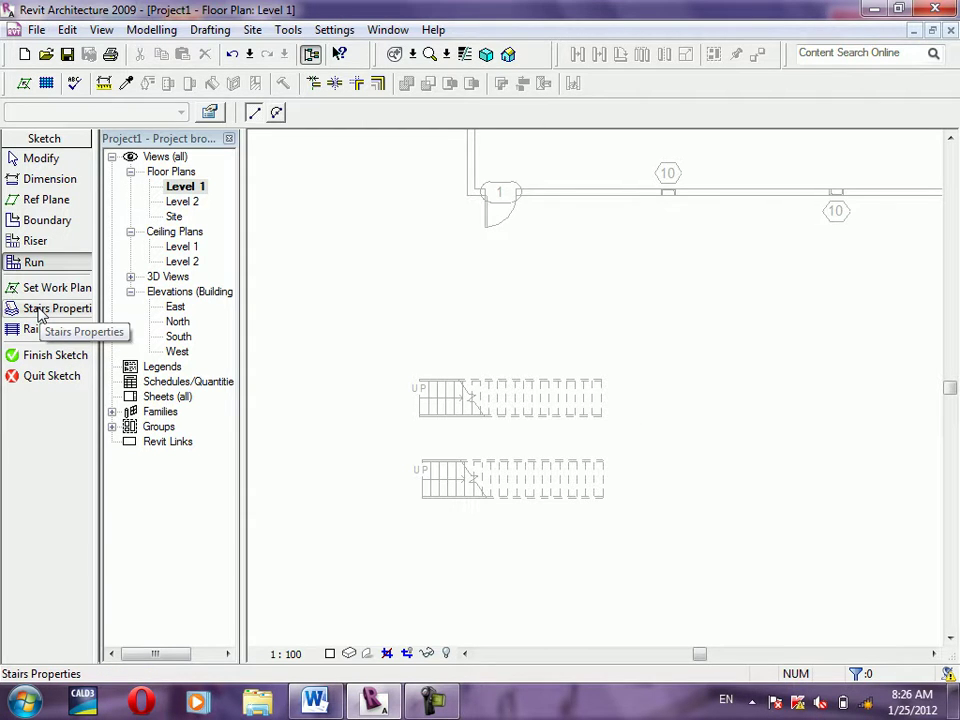
click(50, 375)
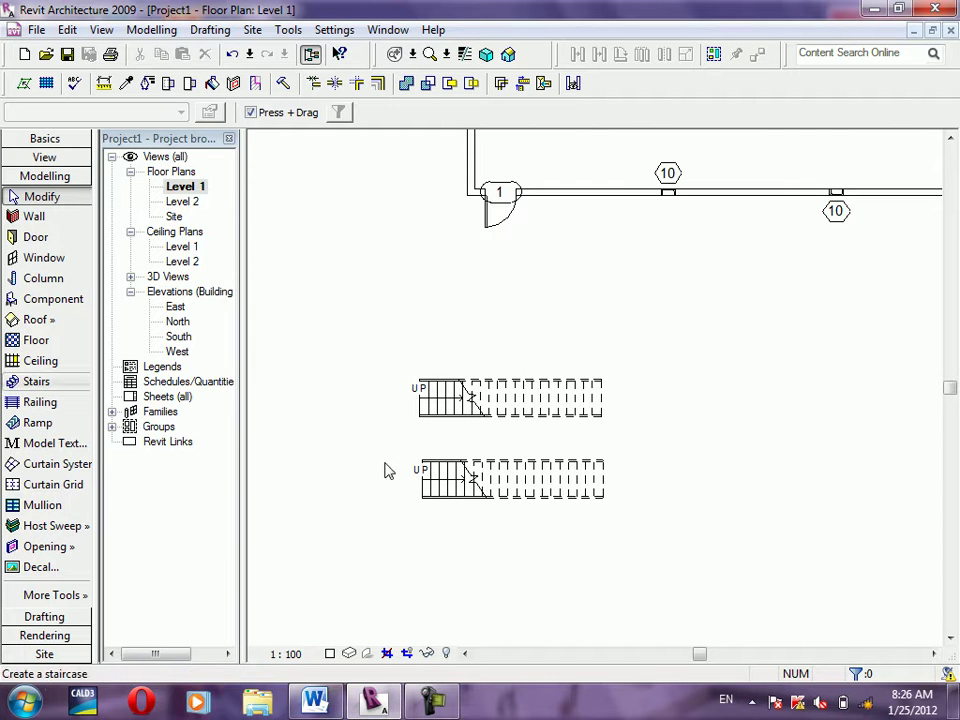
click(416, 388)
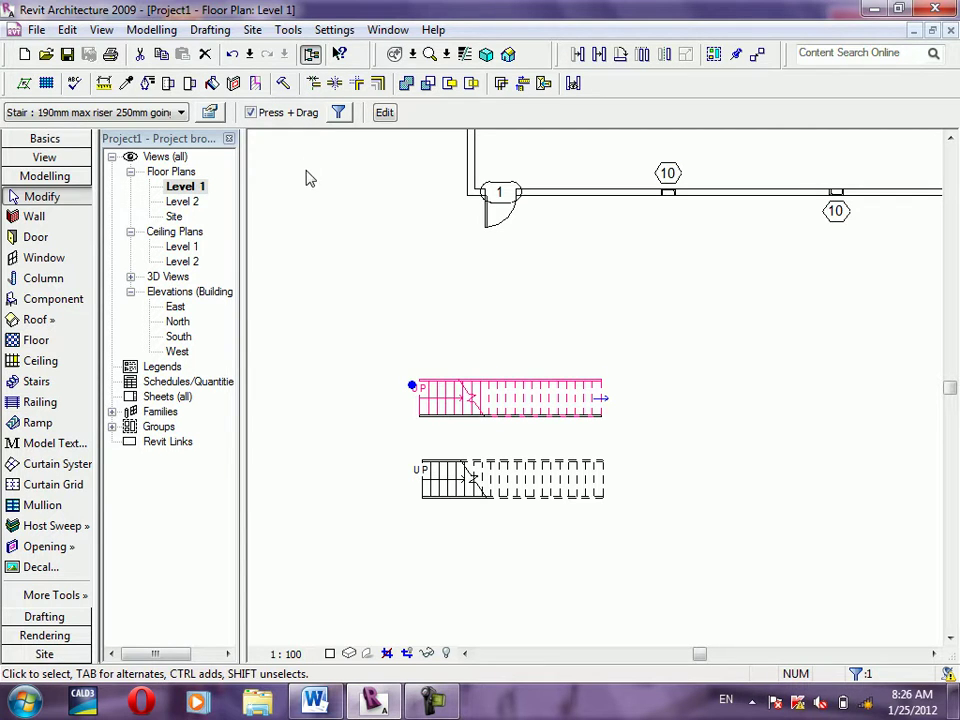
Review the upper stair's and a new stair sketch's properties, leaving both unchanged
click(210, 113)
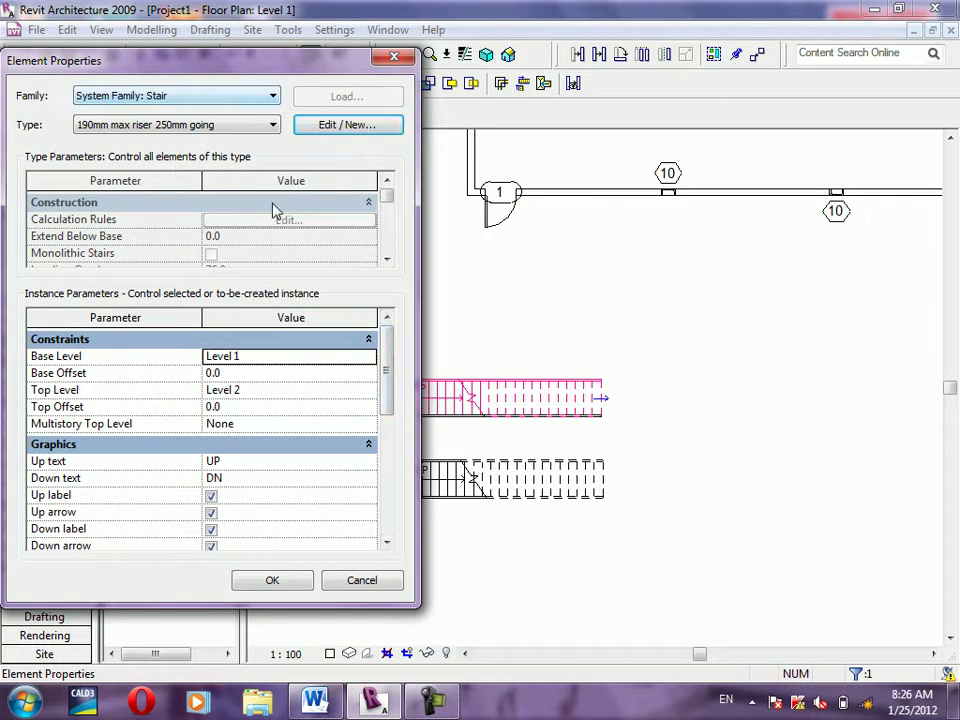
click(350, 581)
click(32, 383)
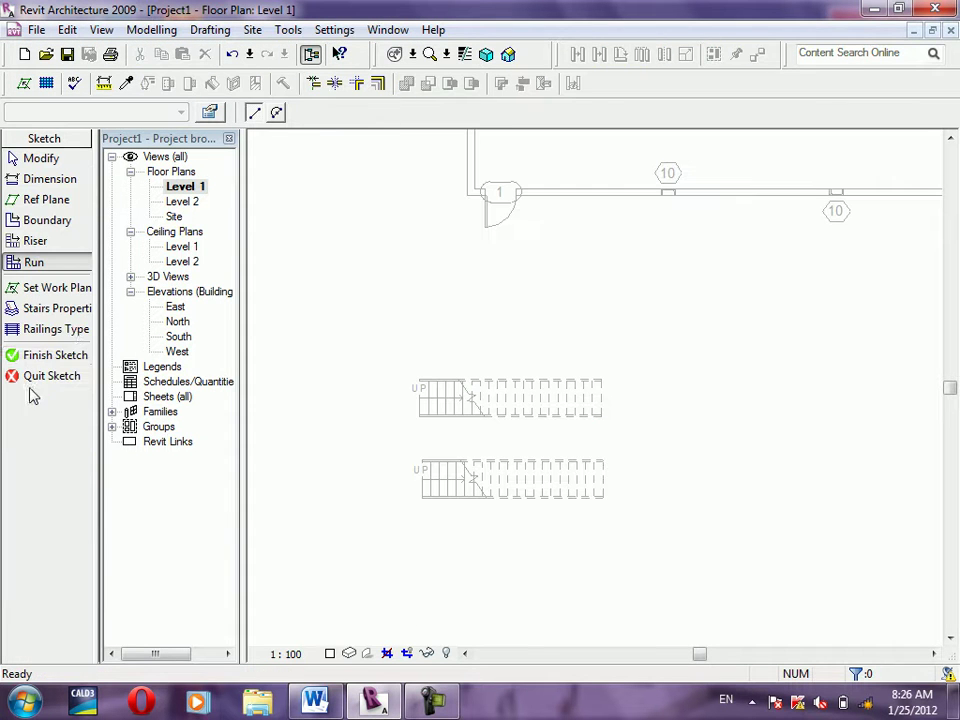
click(62, 310)
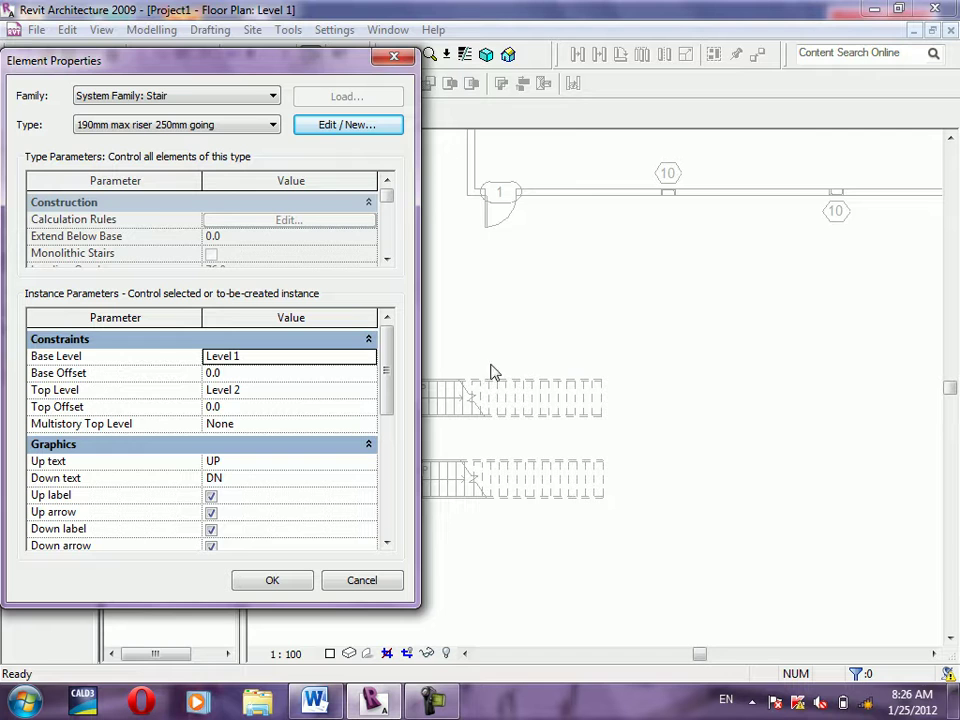
click(398, 582)
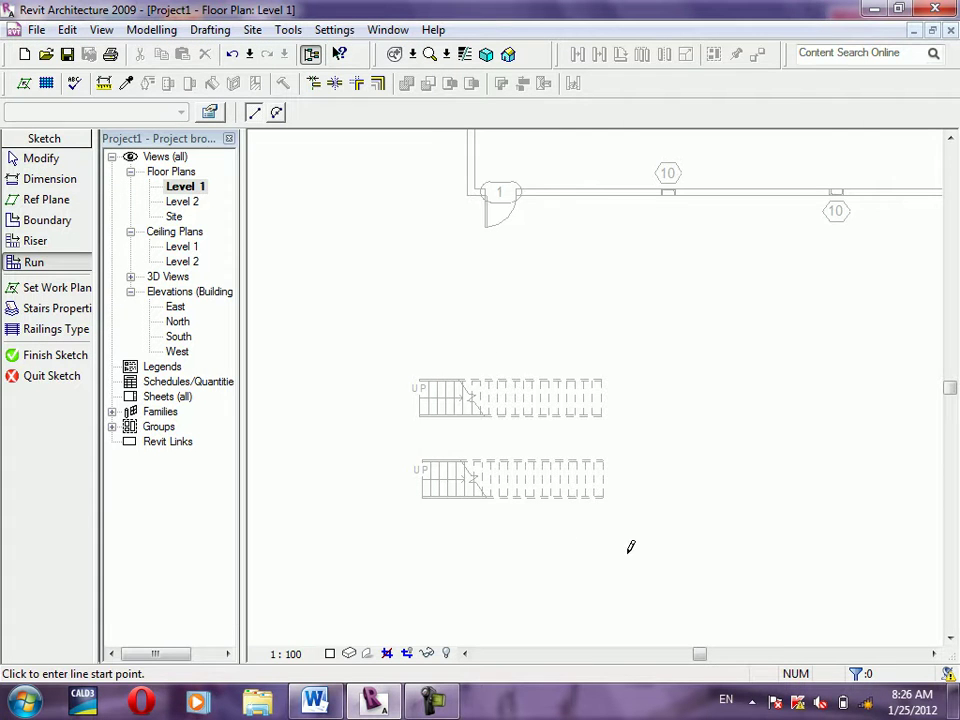
click(14, 378)
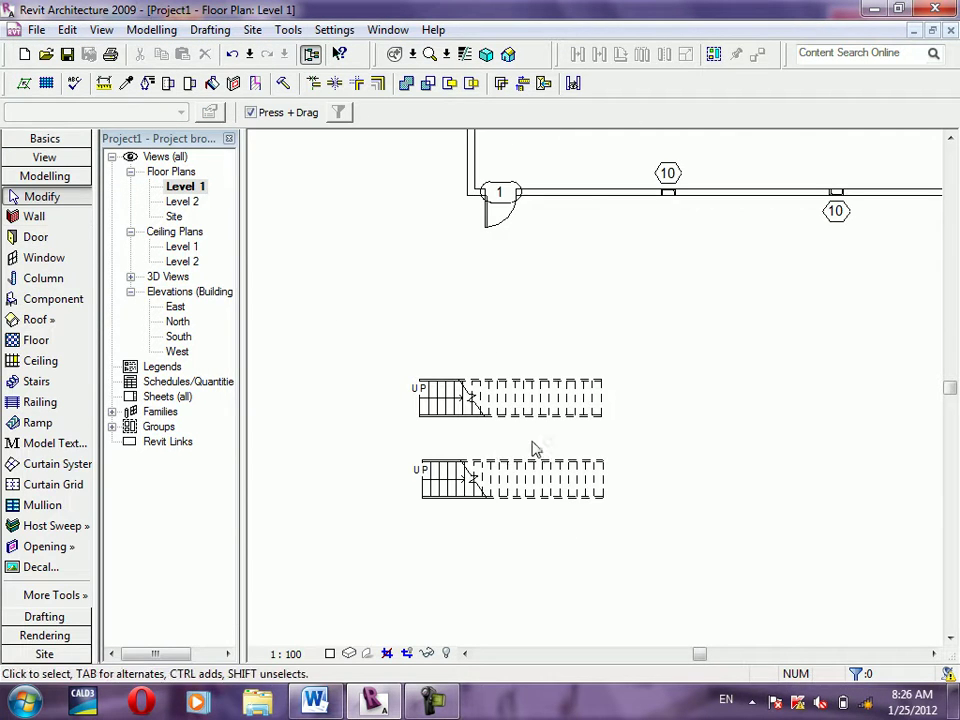
Window-select the upper stair with its railing, delete them, and select the remaining lower stair
click(548, 488)
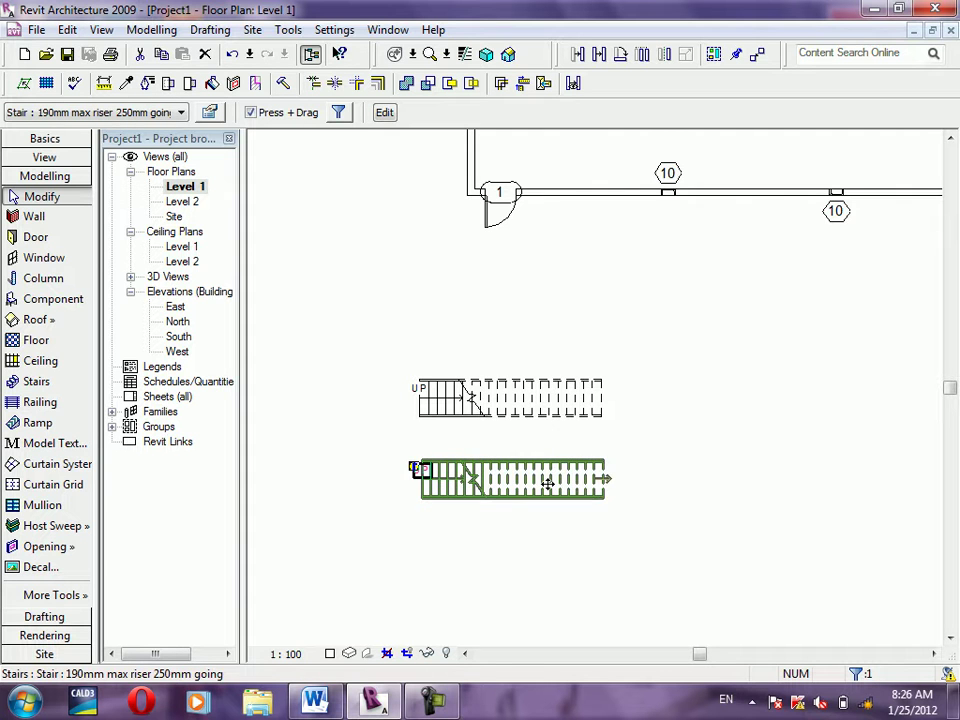
click(513, 413)
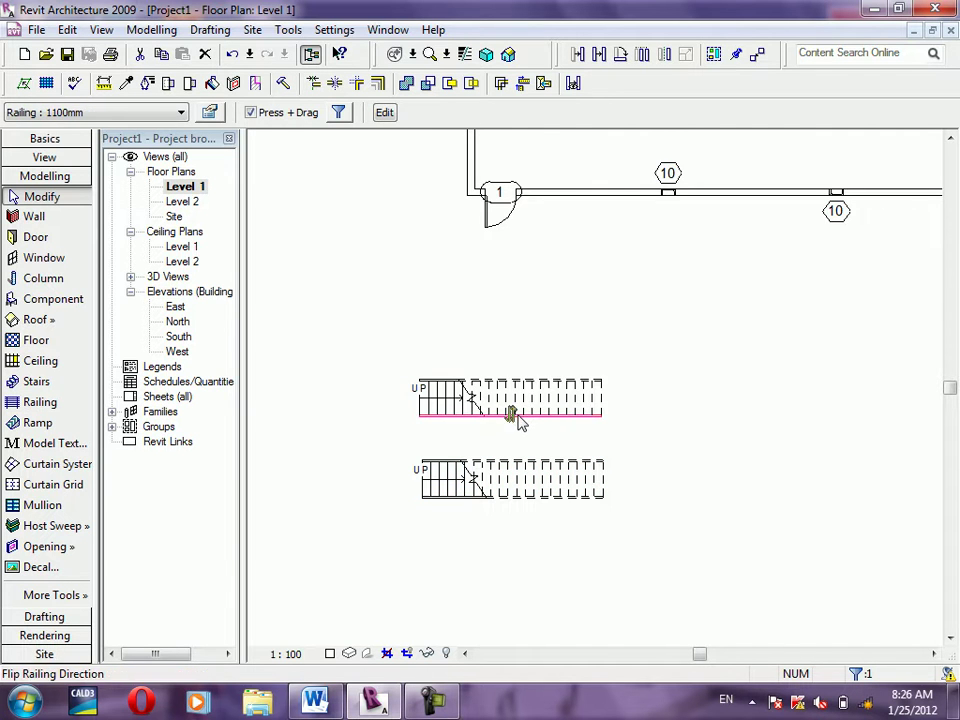
drag(707, 347, 367, 446)
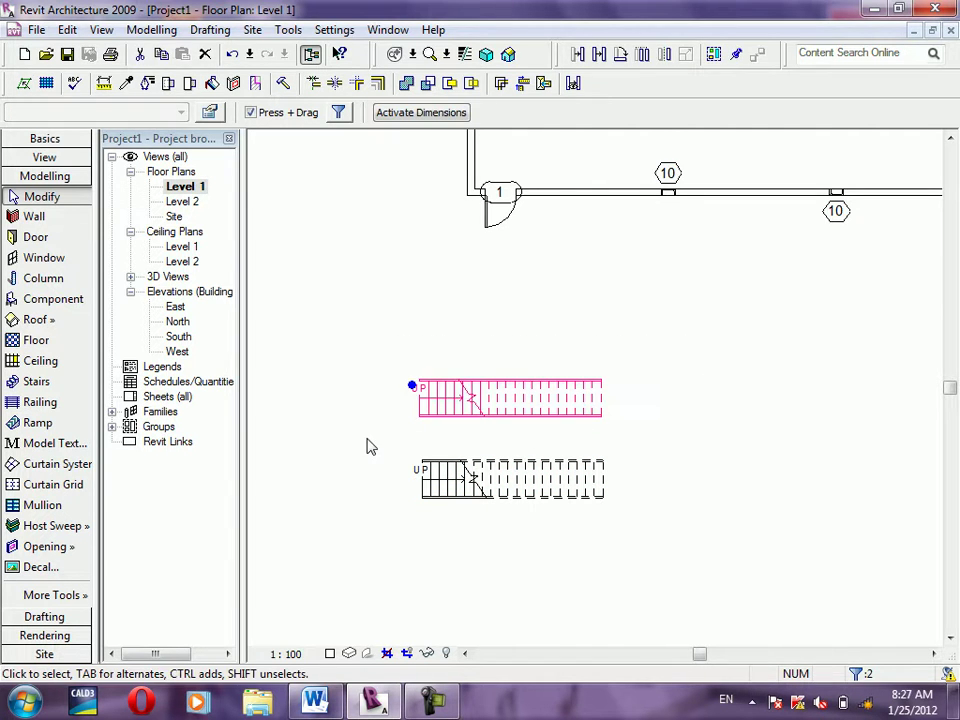
key(Delete)
click(524, 495)
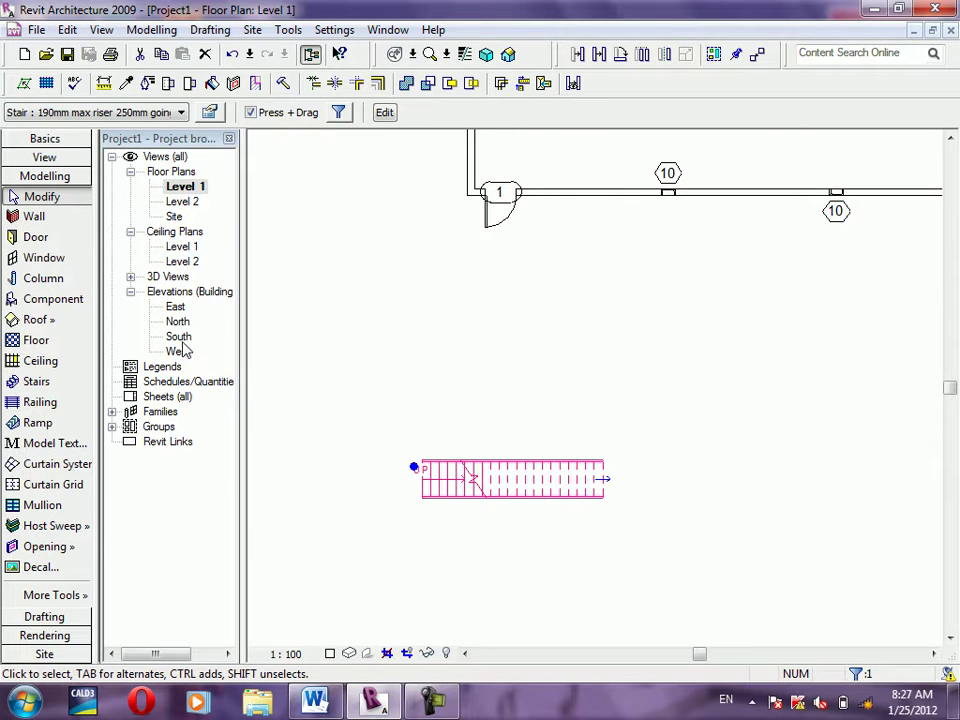
In the South elevation, review the stair's instance and type properties, cancelling without changes
double_click(181, 339)
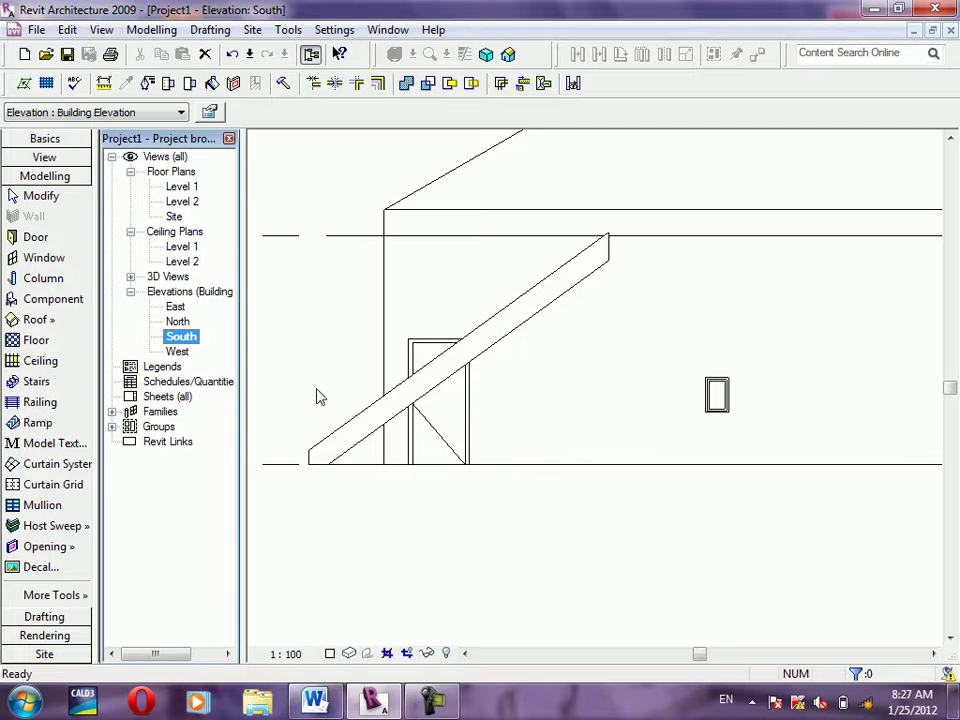
click(477, 349)
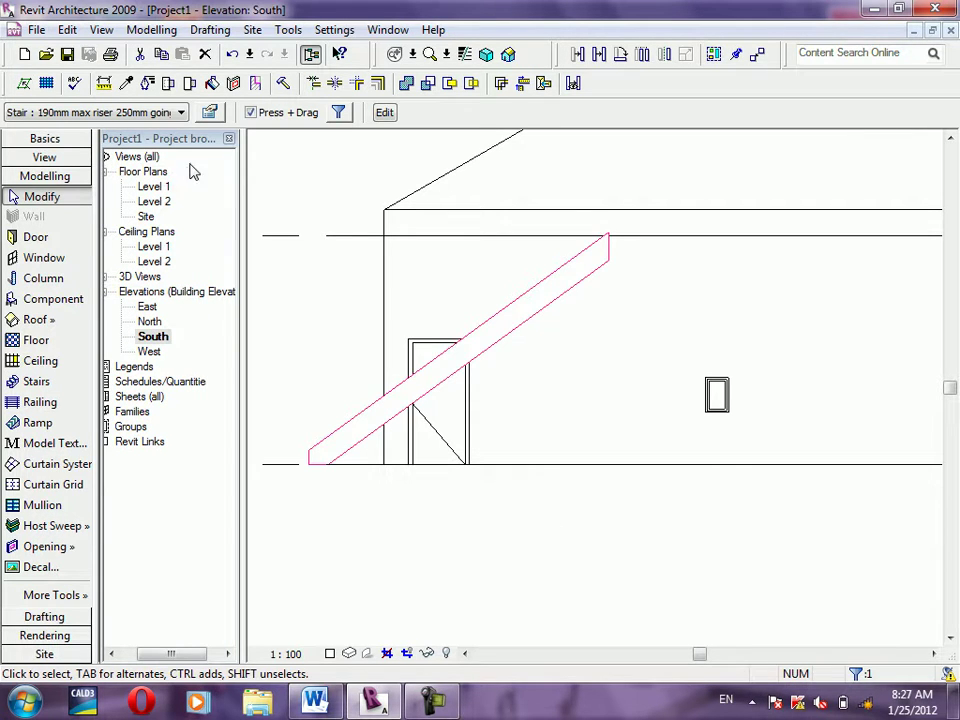
click(210, 112)
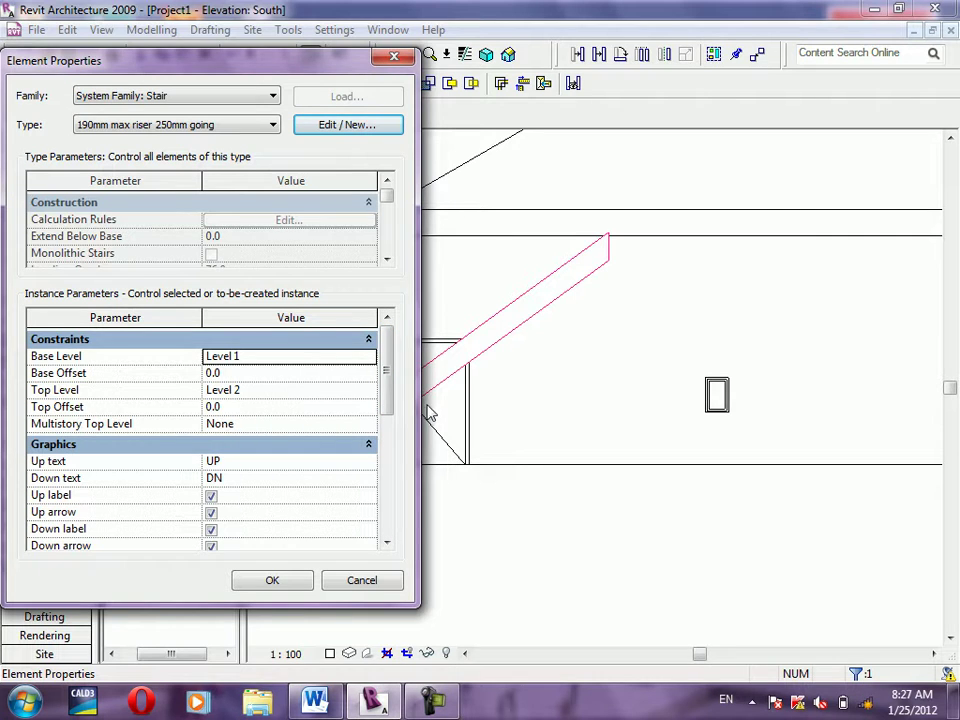
drag(388, 402, 393, 503)
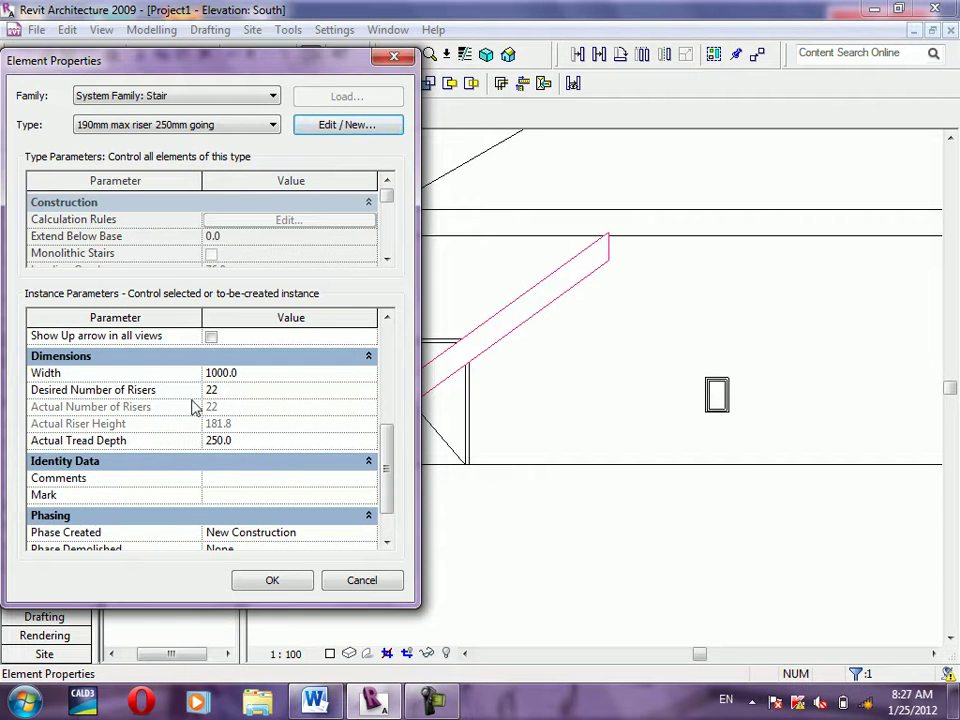
drag(390, 470, 381, 294)
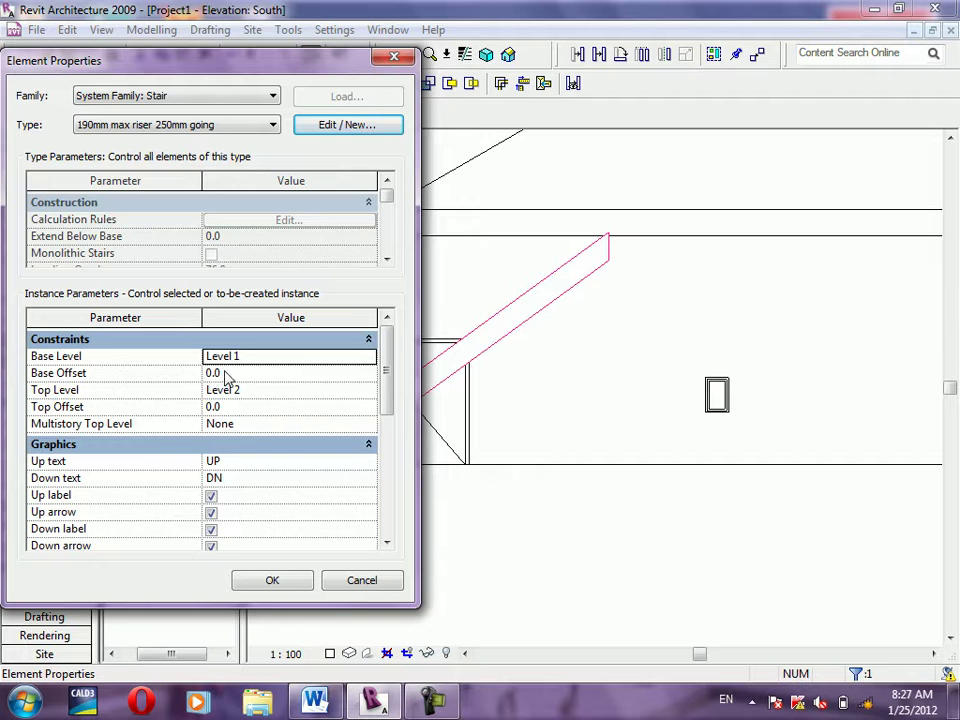
click(365, 127)
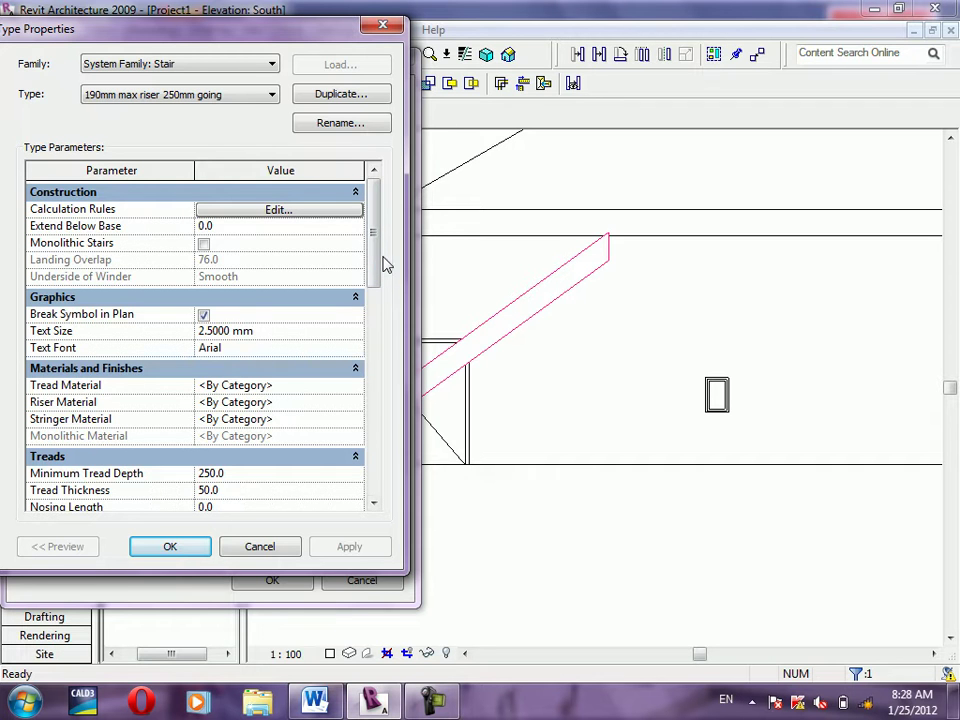
drag(372, 257, 373, 300)
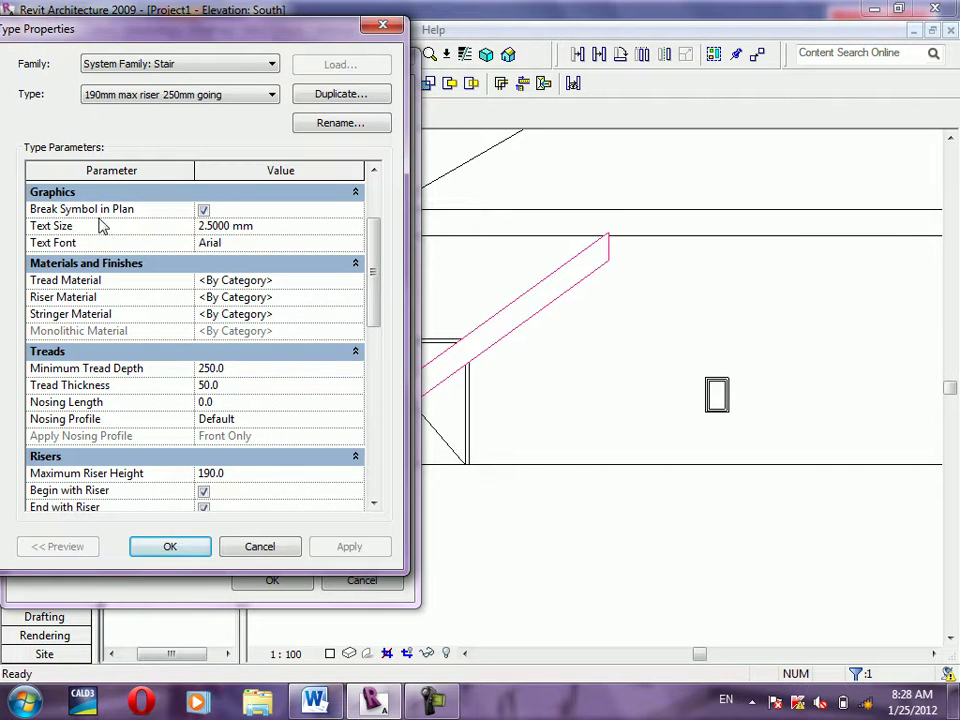
click(266, 553)
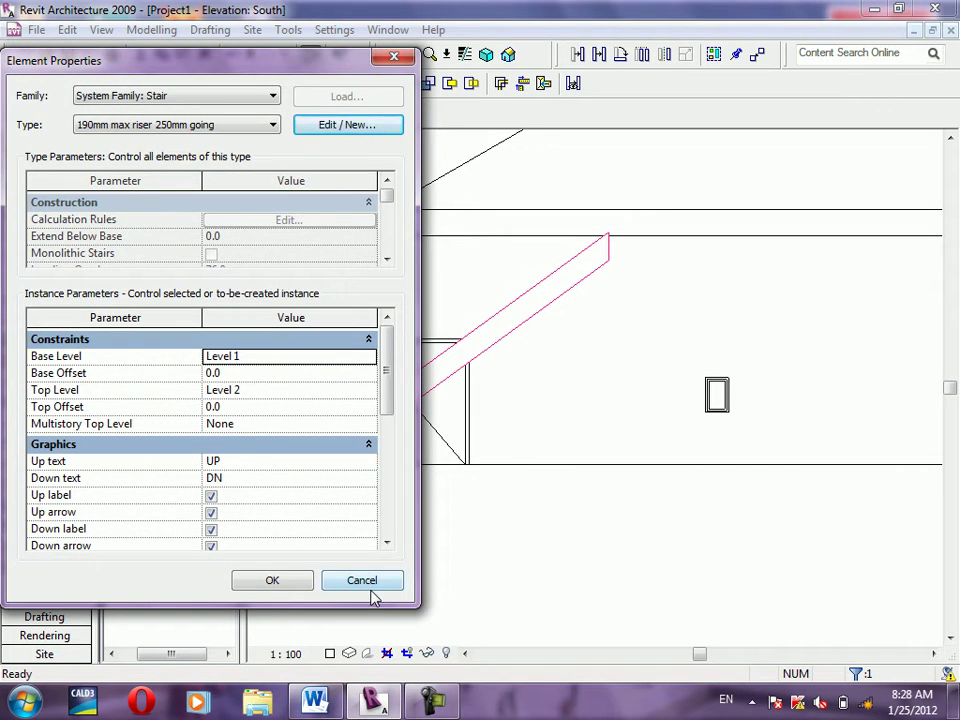
click(365, 585)
double_click(165, 192)
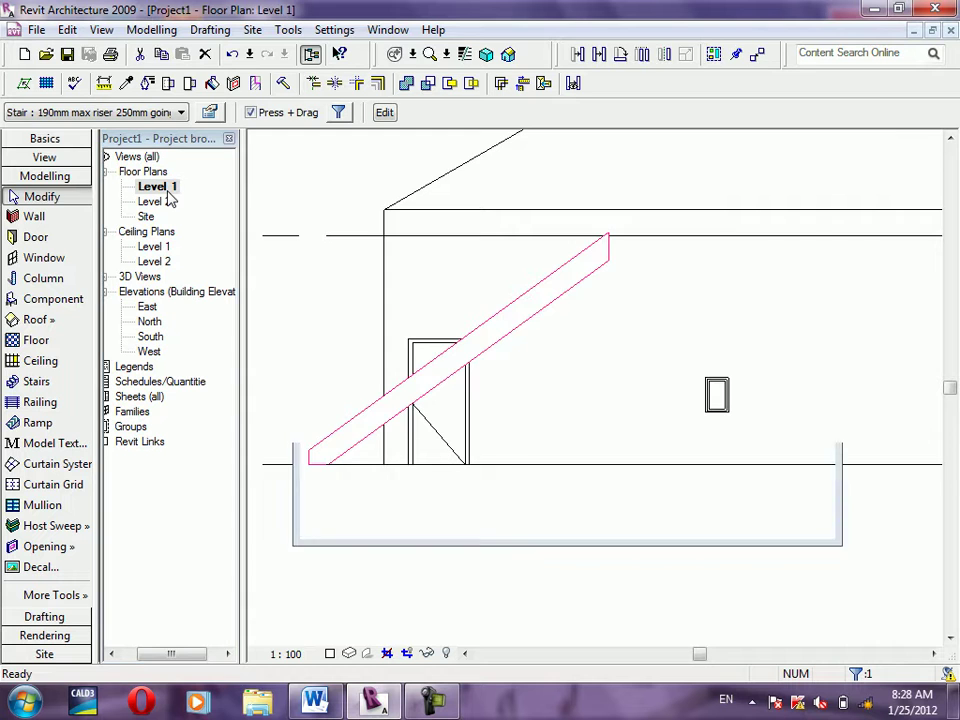
scroll(475, 500, up, 2)
scroll(445, 510, up, 2)
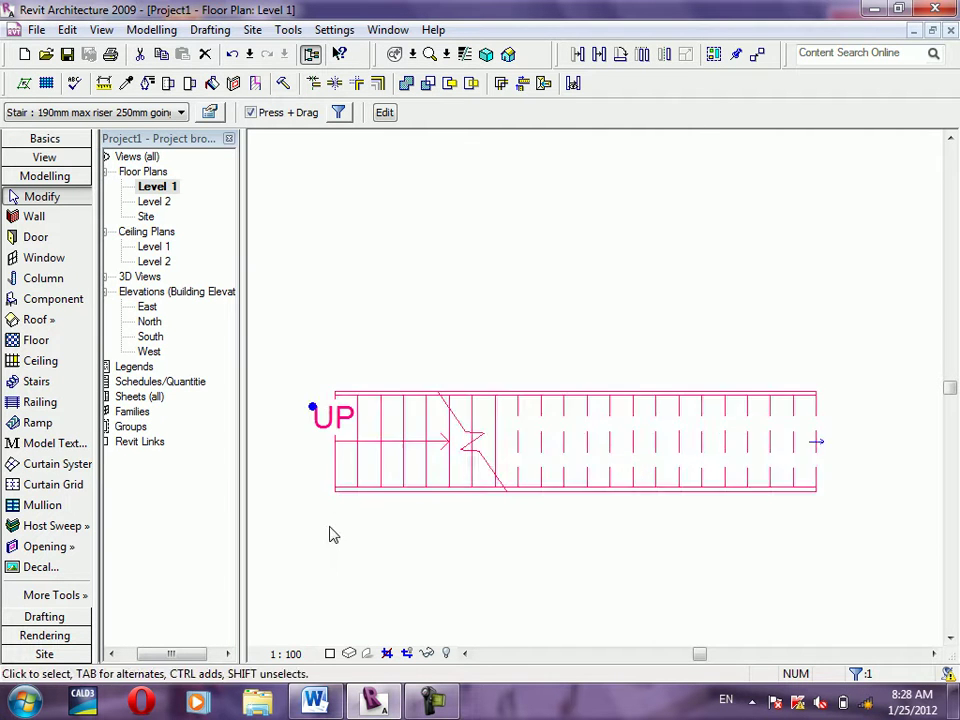
scroll(333, 535, up, 1)
click(209, 112)
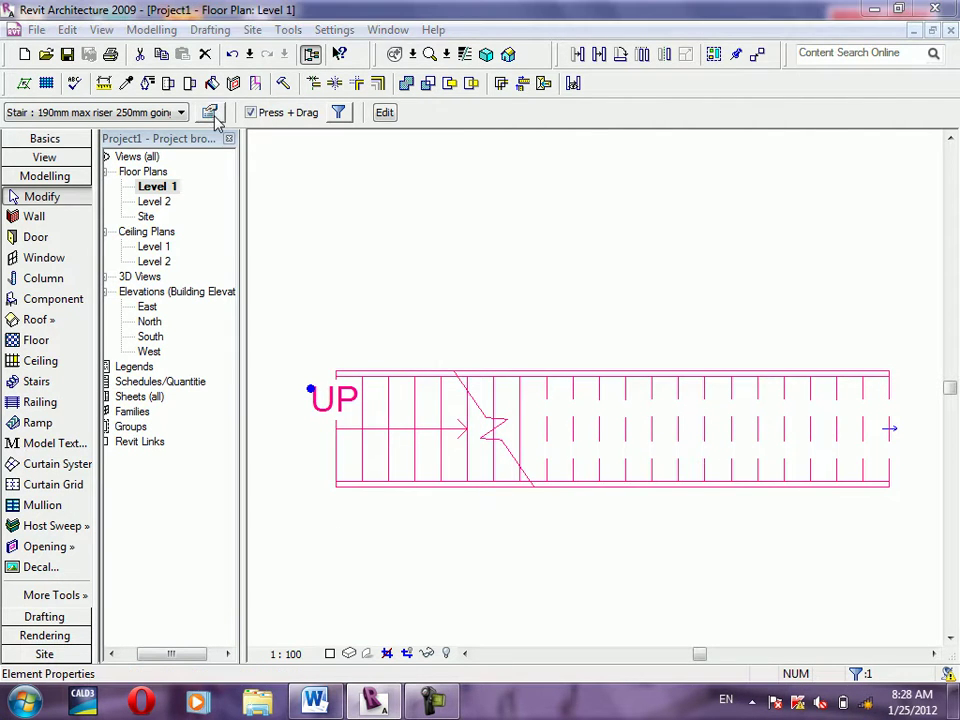
mouse_move(253, 64)
mouse_down()
mouse_move(853, 150)
mouse_move(918, 72)
mouse_up()
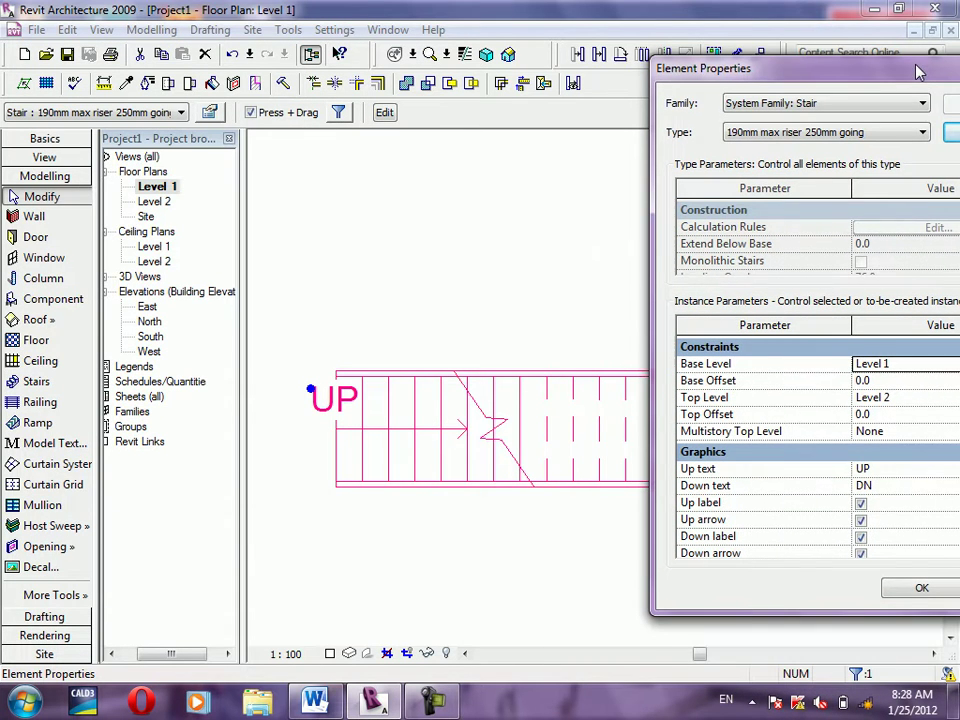
drag(836, 76, 790, 68)
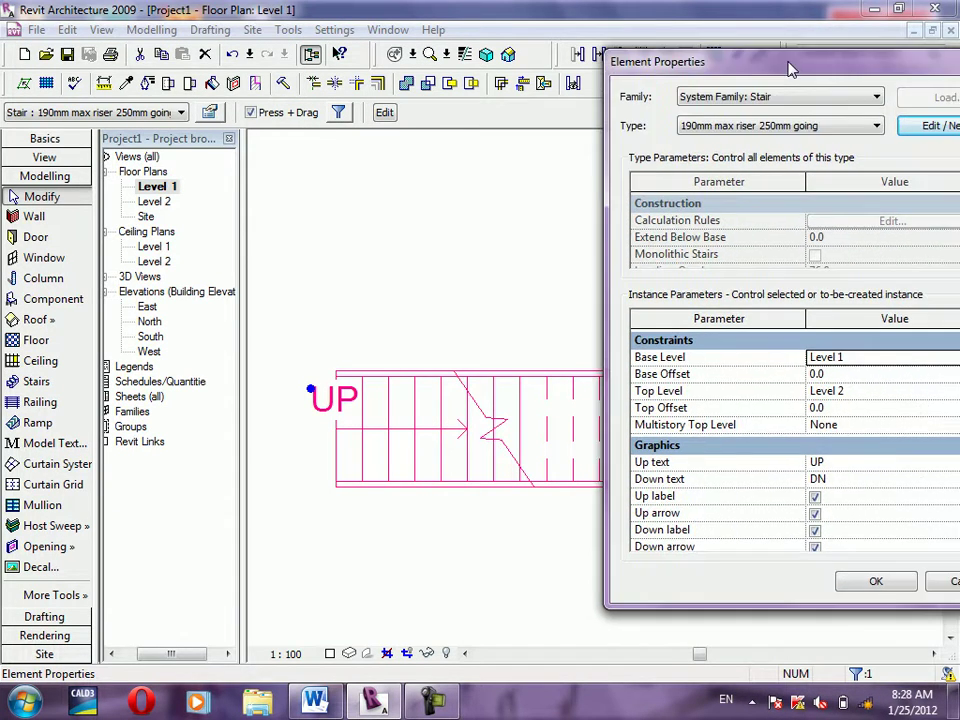
click(915, 130)
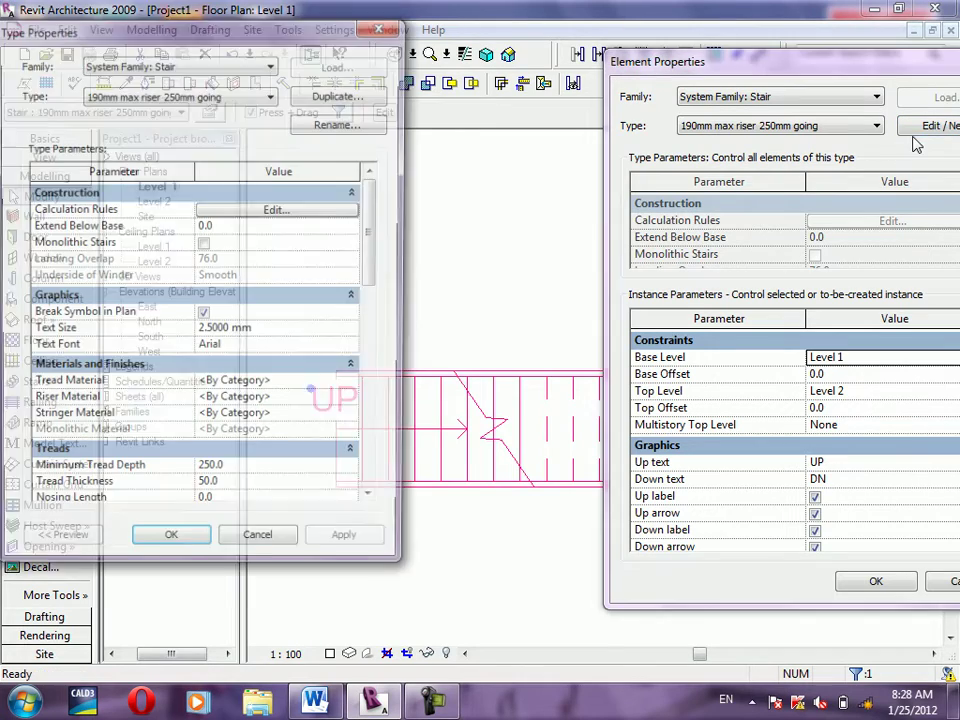
mouse_move(307, 36)
mouse_down()
mouse_move(903, 33)
mouse_move(845, 16)
mouse_up()
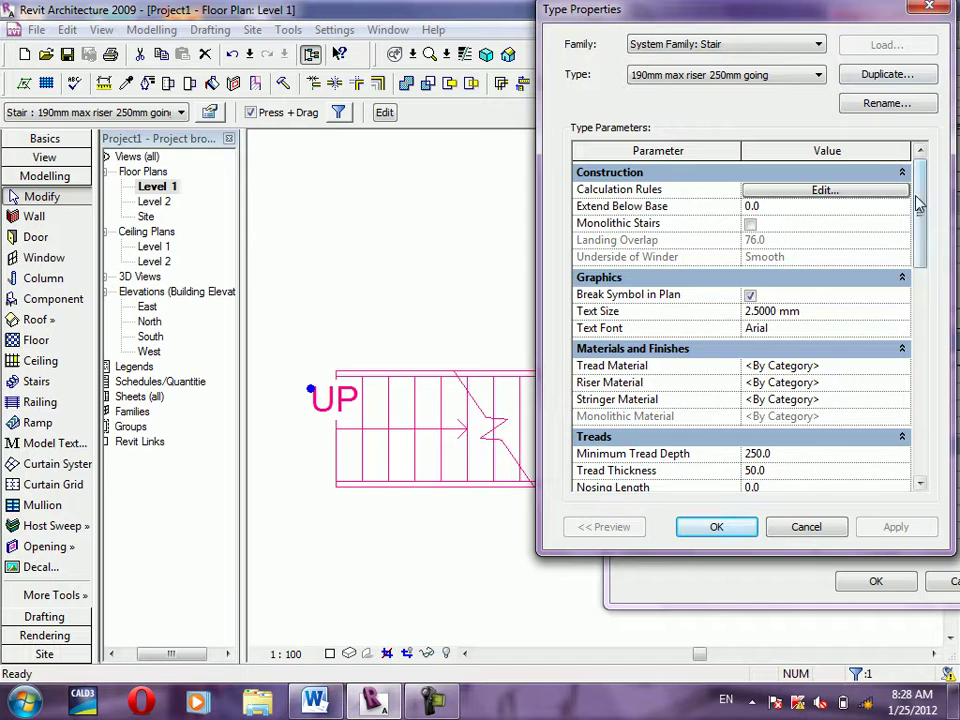
drag(918, 203, 921, 245)
drag(797, 18, 824, 20)
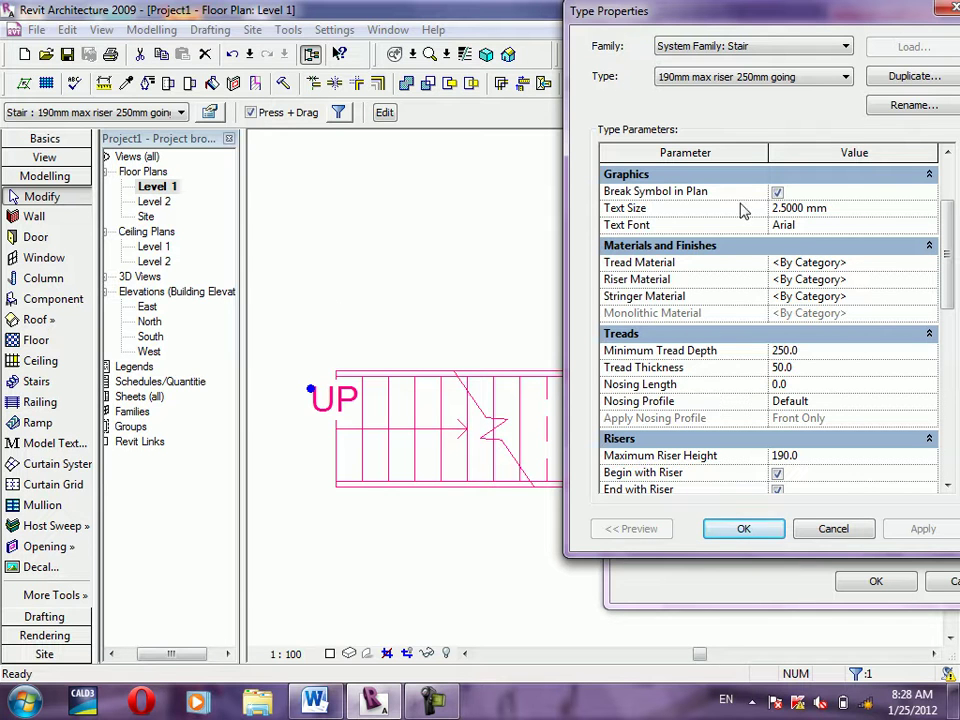
click(778, 192)
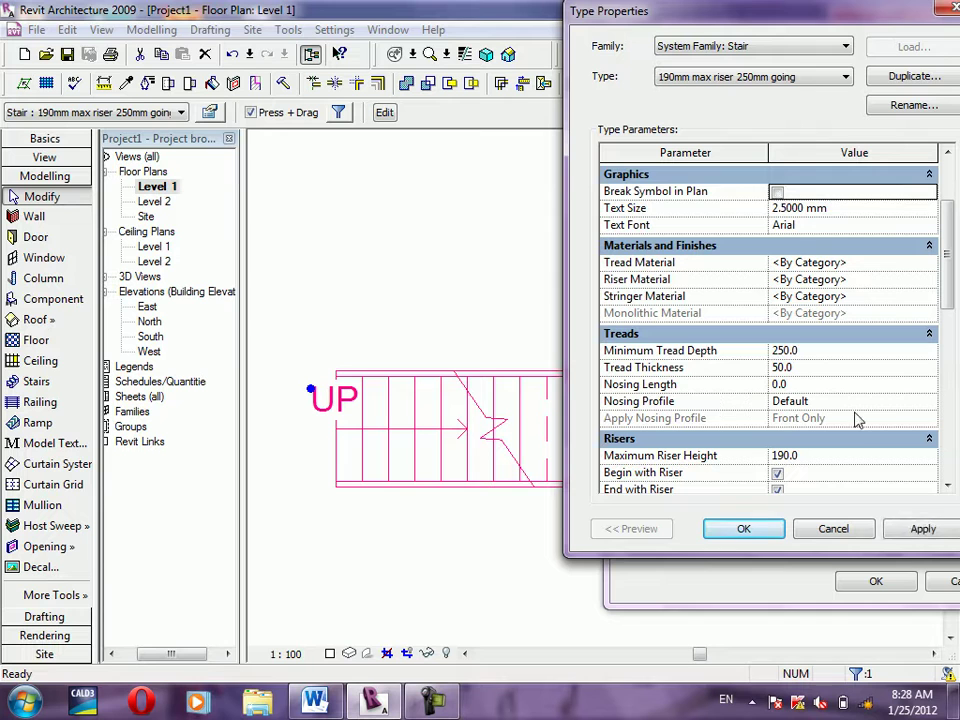
click(922, 528)
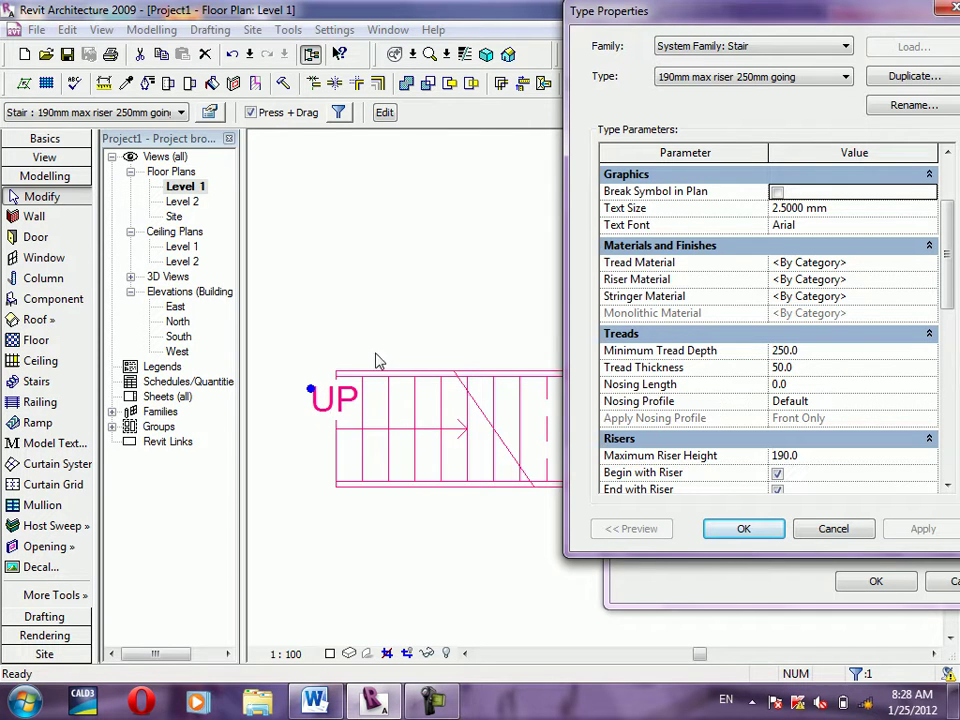
click(777, 209)
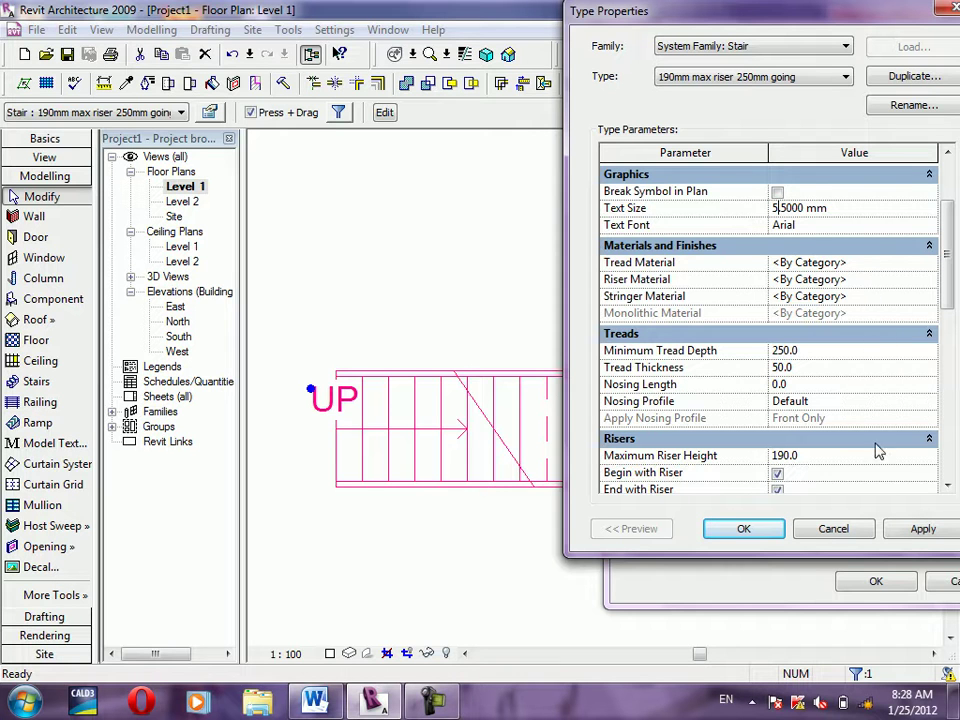
click(928, 538)
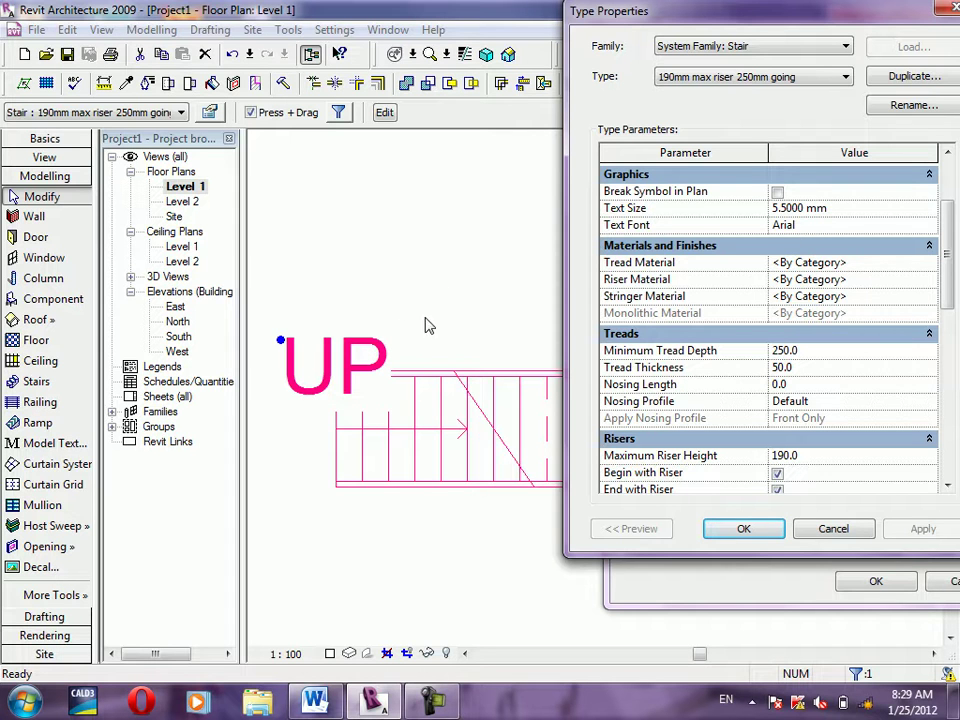
click(915, 225)
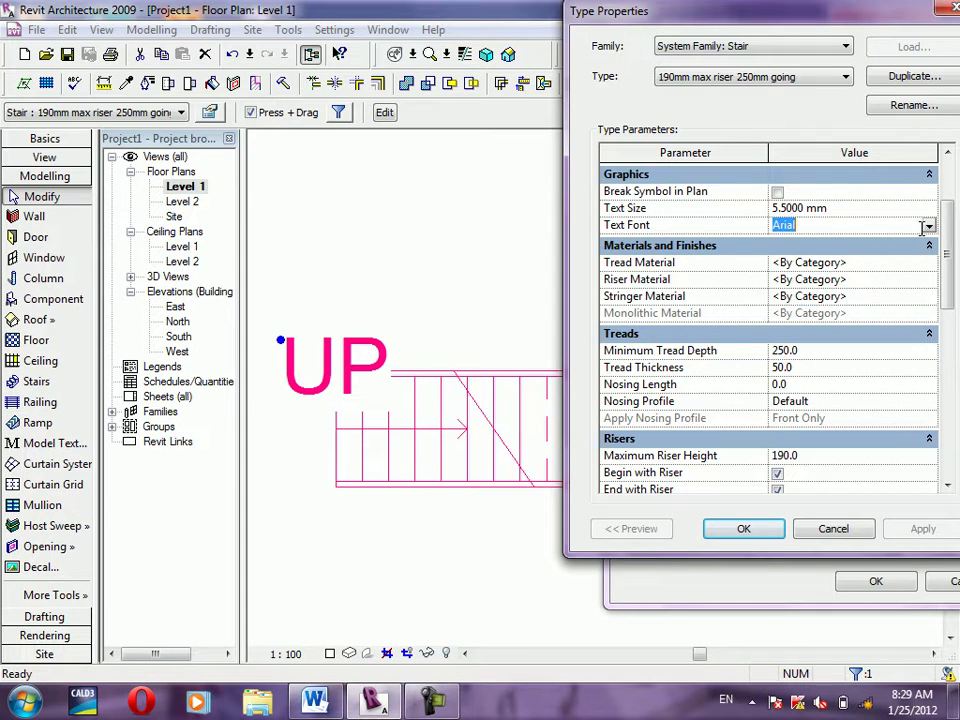
click(929, 225)
click(800, 270)
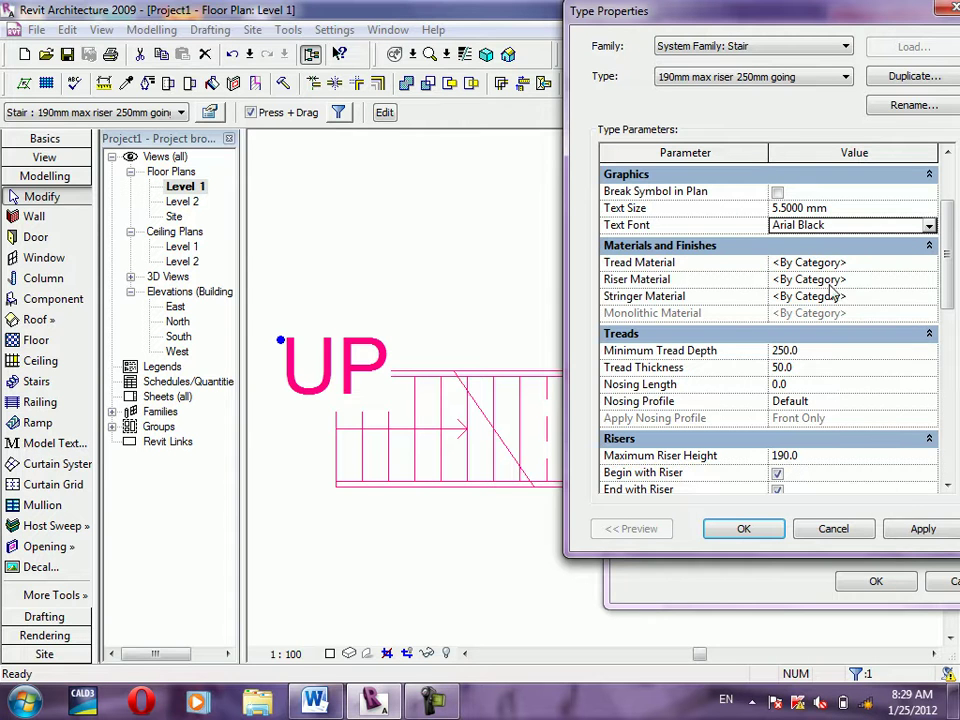
click(923, 530)
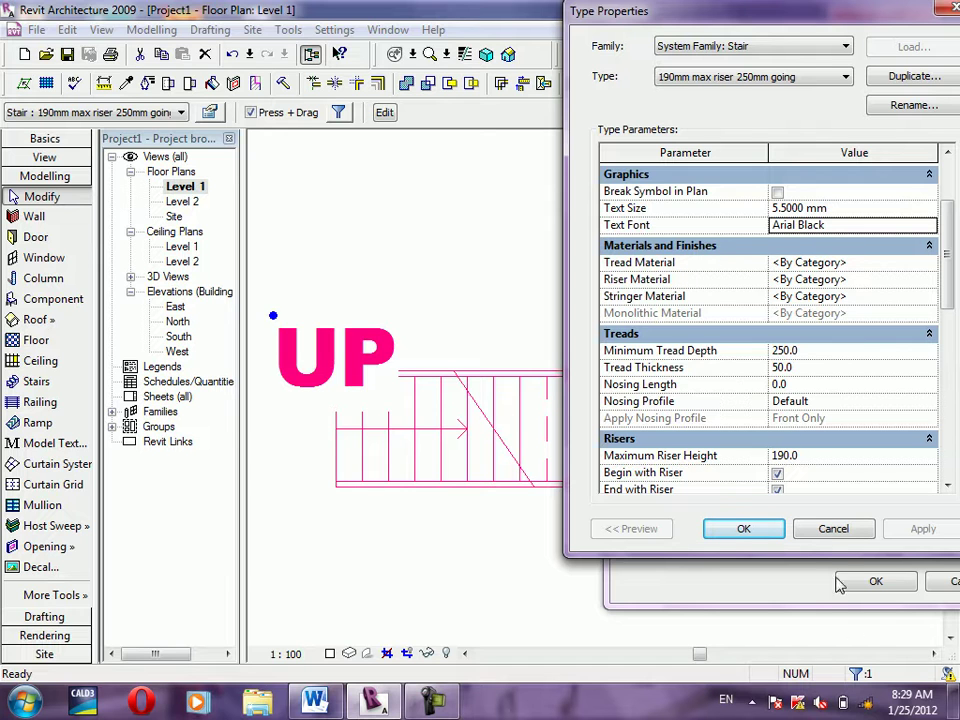
click(844, 532)
Close the stair properties and zoom in on the railing-free stair in the default 3D view
click(952, 588)
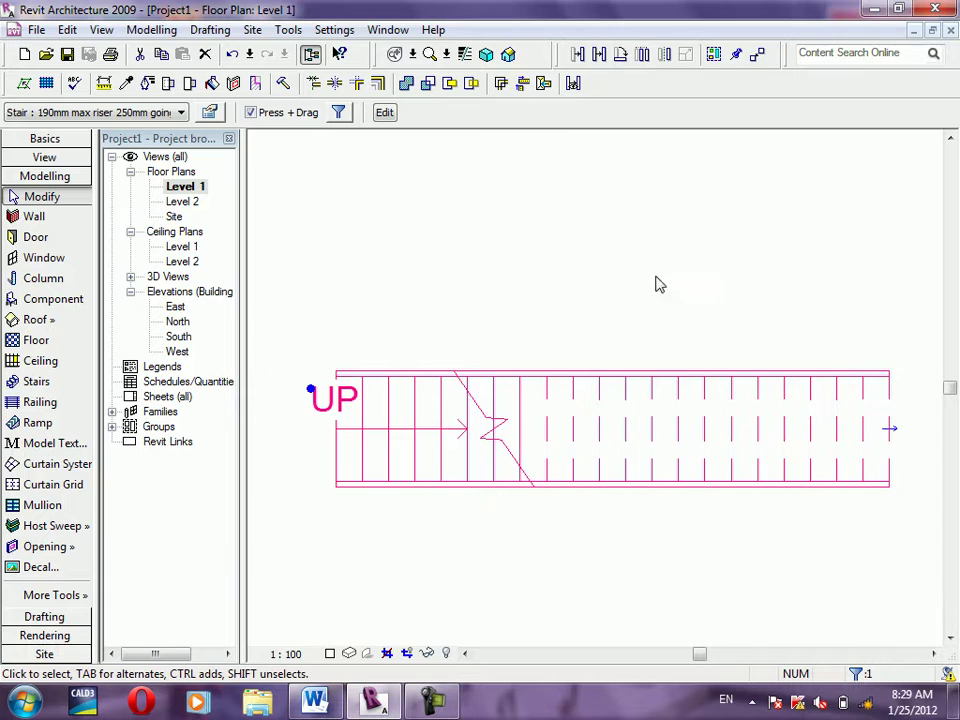
click(508, 56)
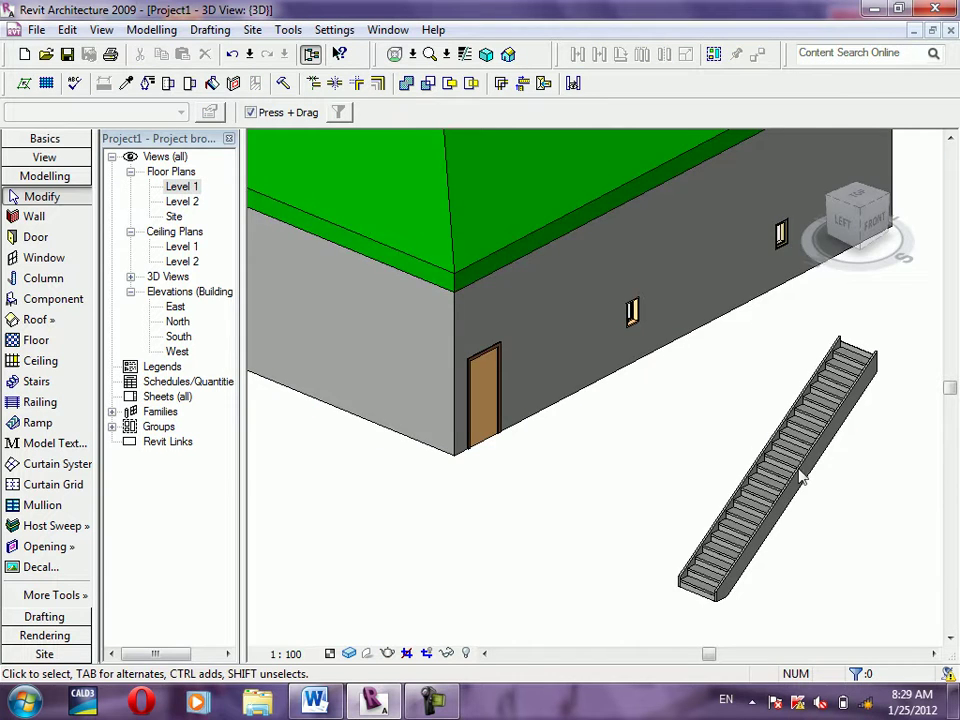
scroll(815, 530, up, 2)
scroll(819, 542, up, 2)
scroll(818, 500, up, 2)
scroll(760, 520, down, 1)
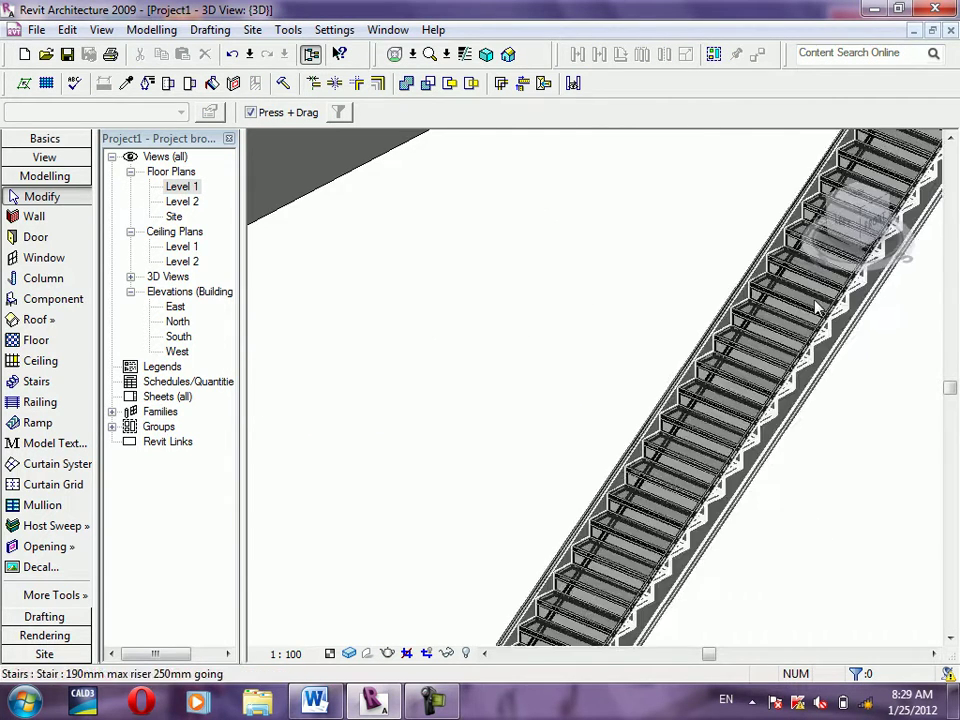
scroll(703, 566, down, 1)
scroll(707, 596, up, 1)
scroll(681, 598, up, 1)
scroll(660, 608, up, 1)
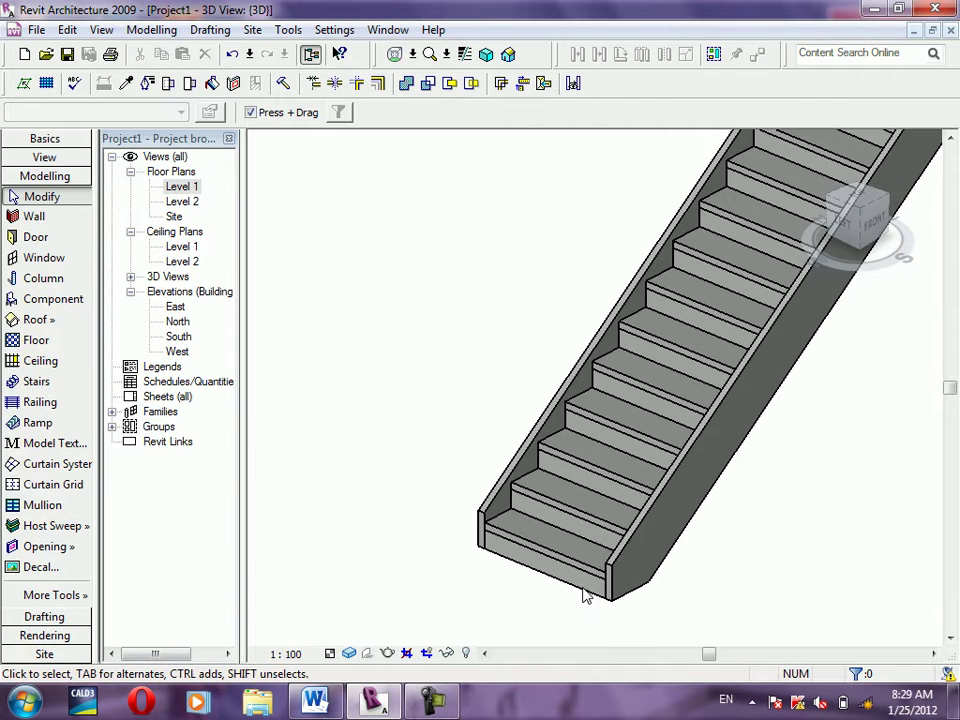
Orbit and pan the 3D view, then select the straight single-flight stair
mouse_move(784, 602)
shift+middle_down()
mouse_move(778, 624)
mouse_move(761, 615)
shift+middle_up()
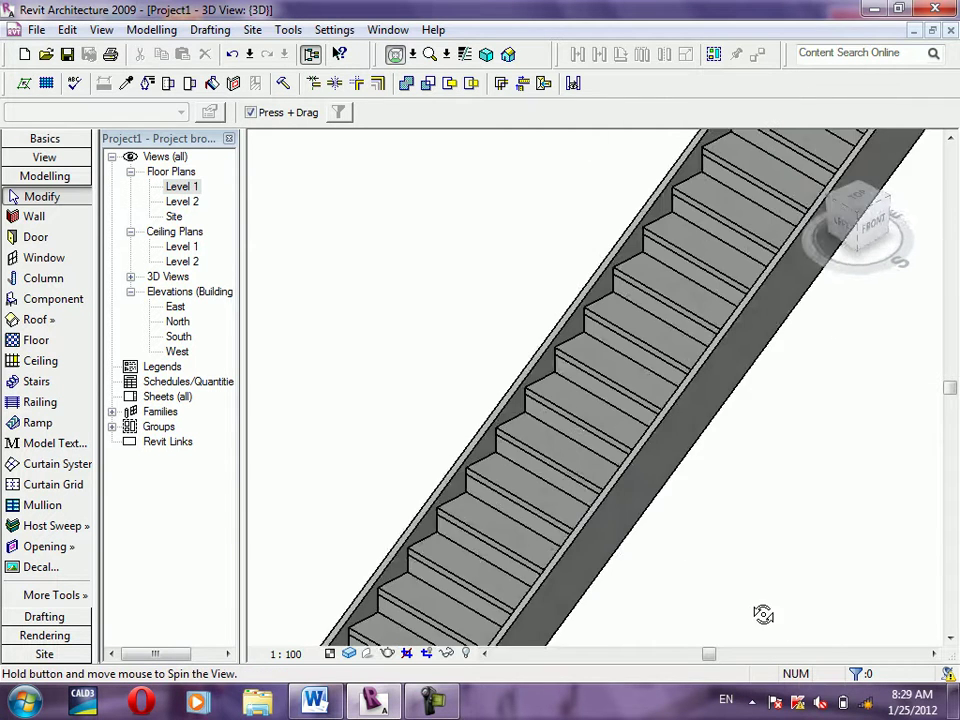
right_click(770, 385)
mouse_move(430, 349)
middle_down()
mouse_move(690, 531)
mouse_move(659, 537)
mouse_move(594, 489)
middle_up()
click(548, 452)
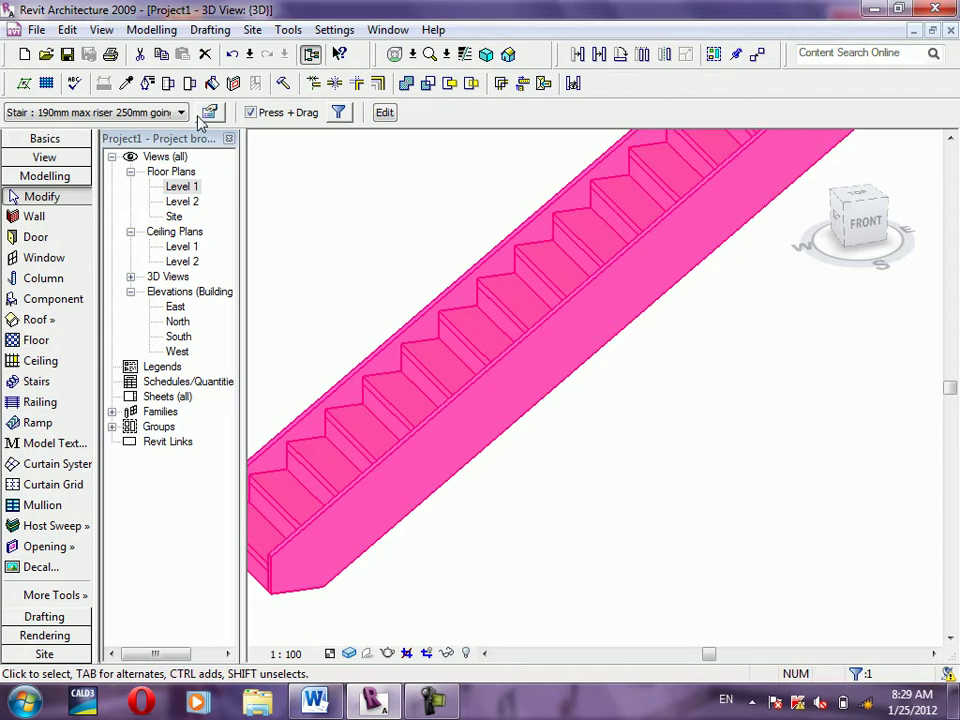
Set the stair's Tread Material to Concrete - Cast In Situ with yellow shading
click(200, 116)
mouse_move(750, 75)
mouse_down()
mouse_move(215, 8)
mouse_move(14, 21)
mouse_up()
click(272, 76)
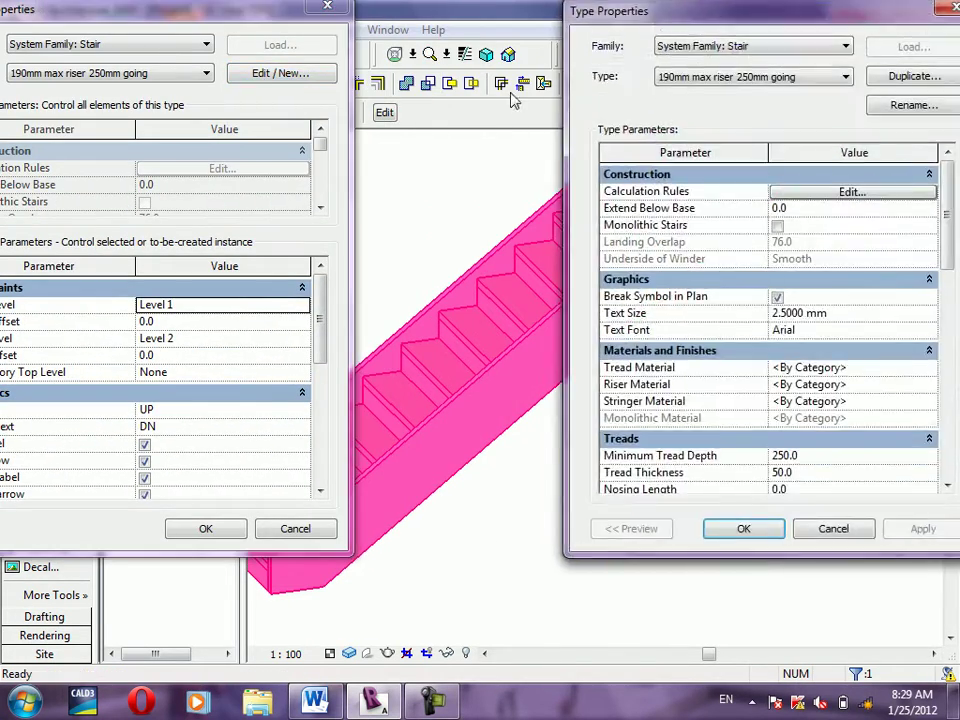
mouse_move(620, 11)
mouse_down()
mouse_move(396, 21)
mouse_move(4, 12)
mouse_move(52, 9)
mouse_up()
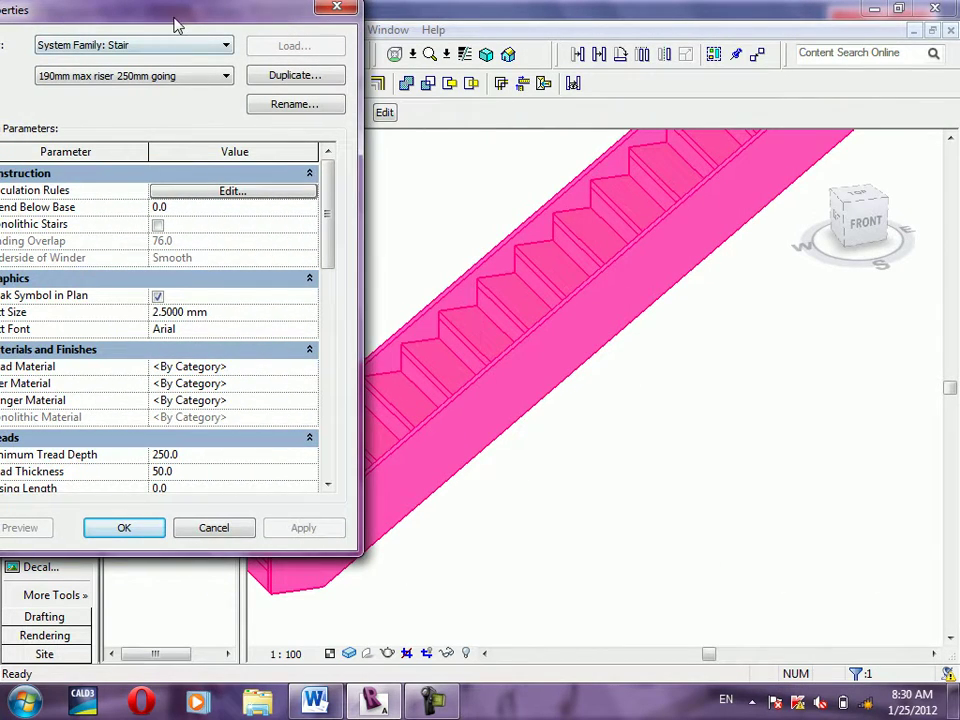
drag(175, 22, 215, 19)
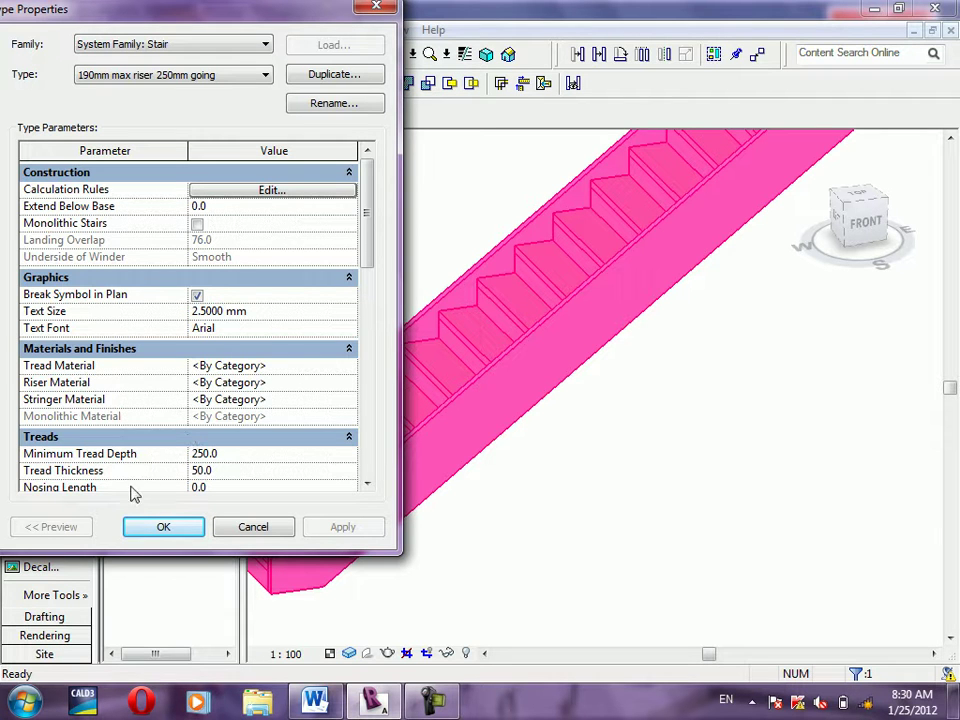
click(256, 366)
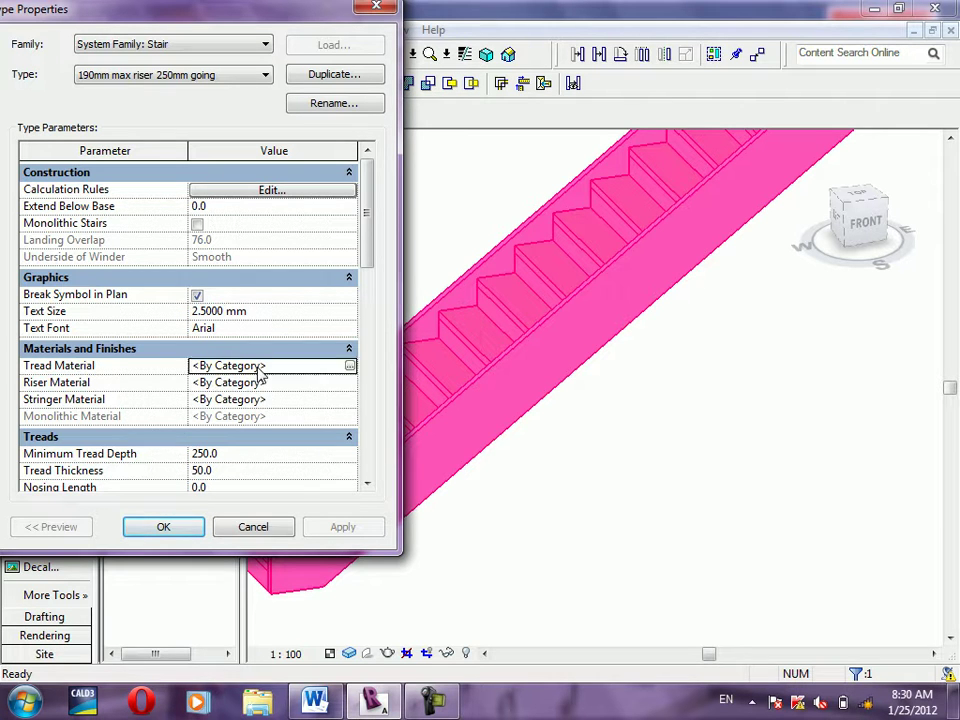
click(350, 366)
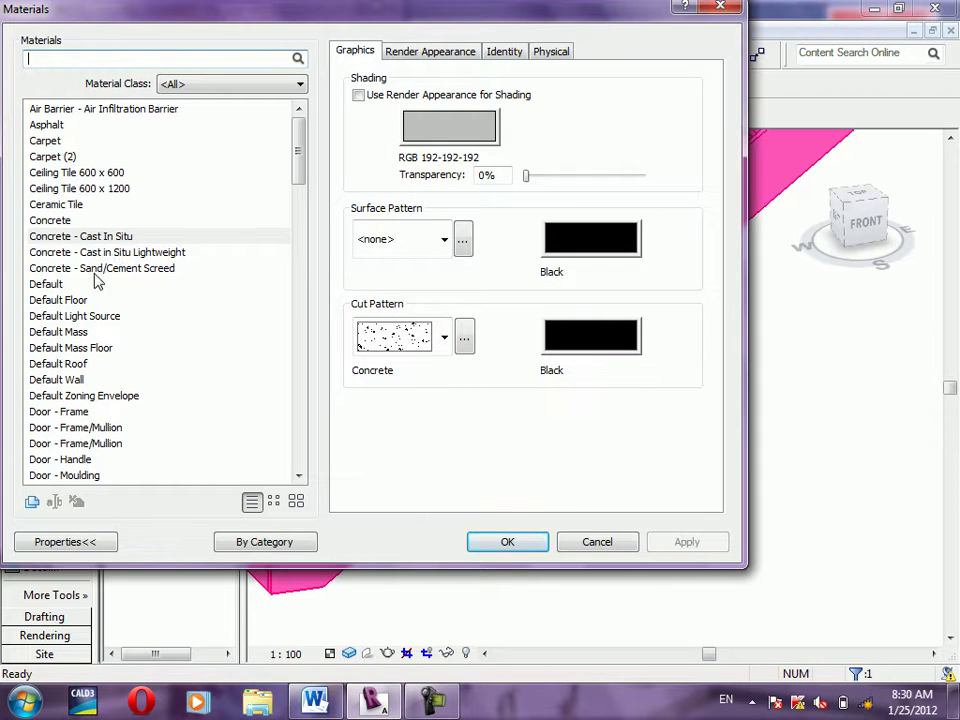
click(90, 240)
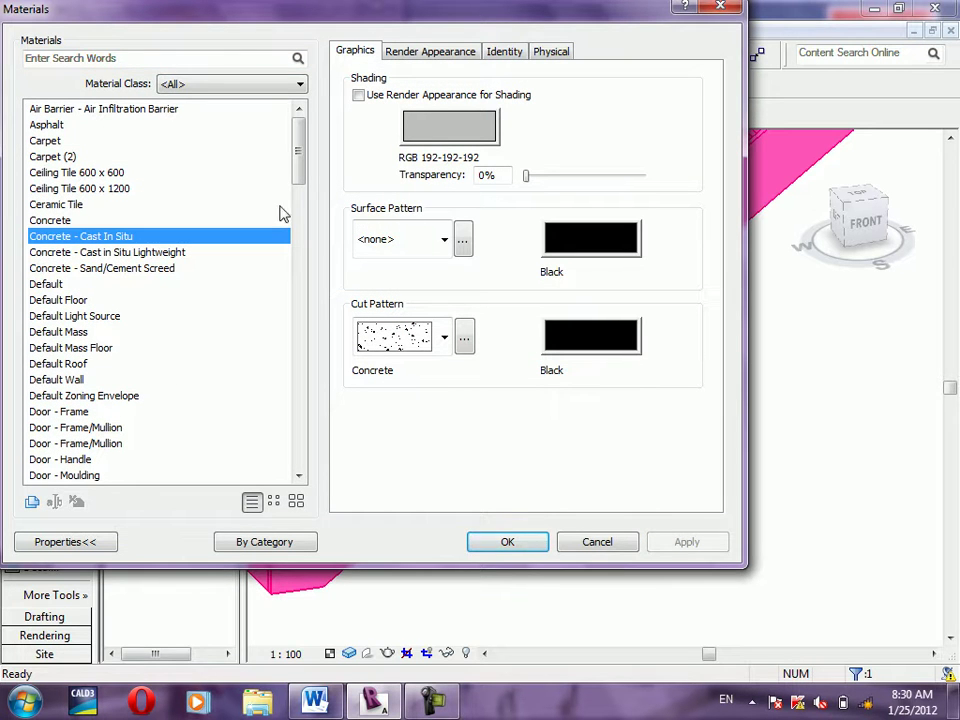
click(408, 124)
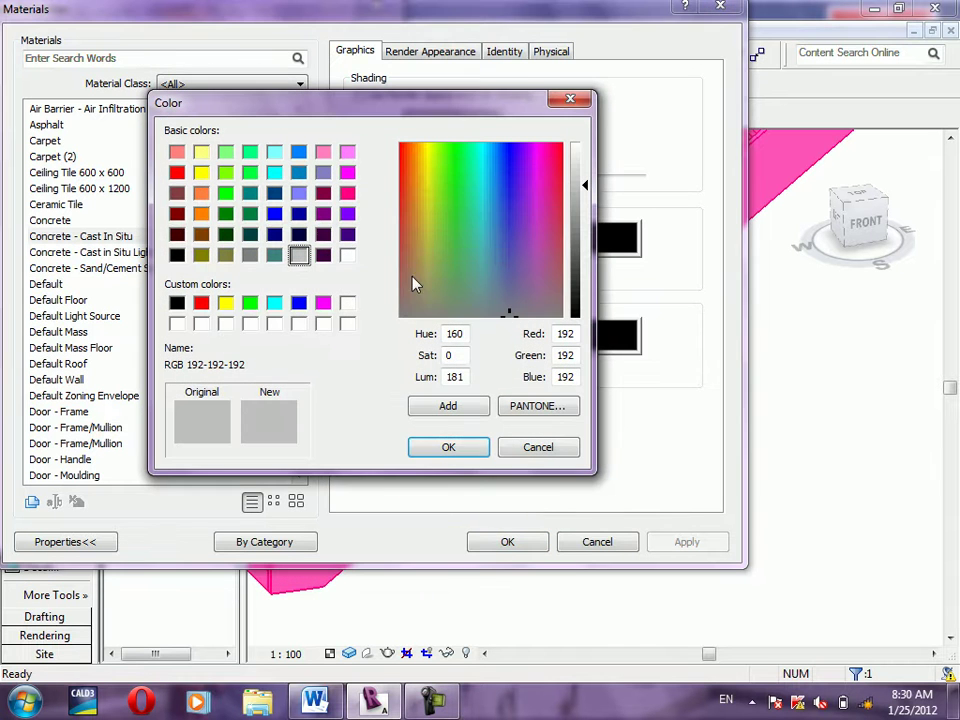
click(201, 172)
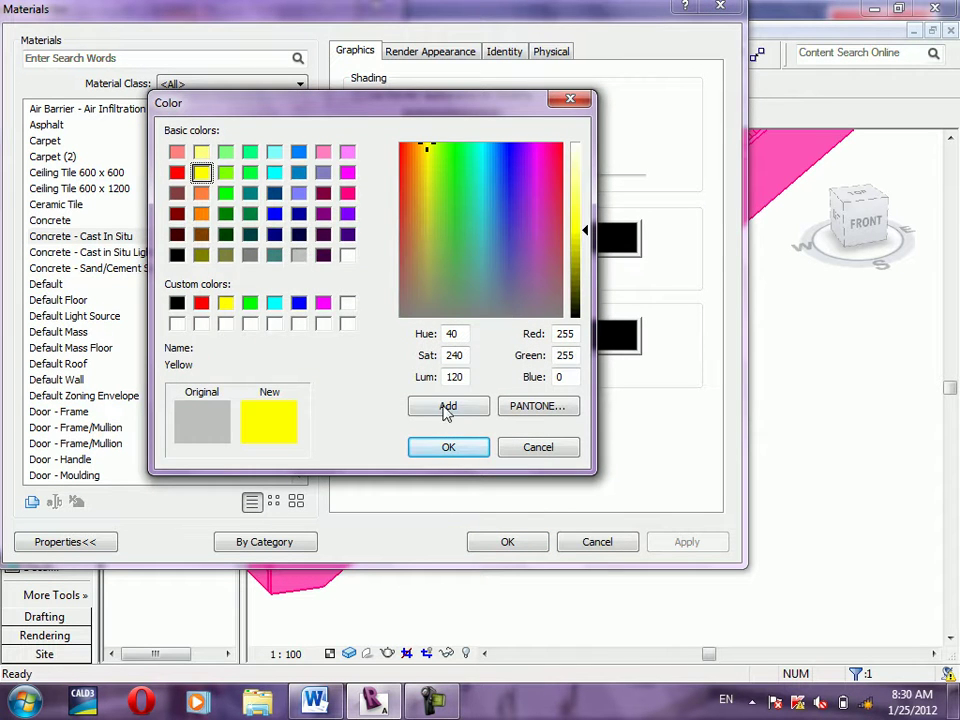
click(449, 447)
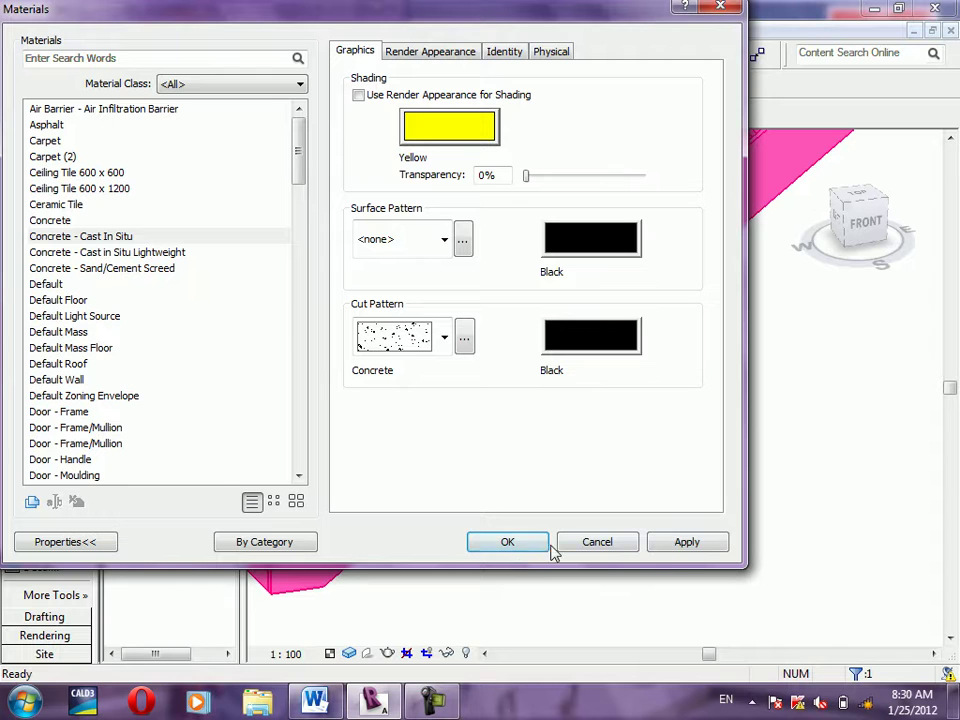
click(686, 542)
click(507, 541)
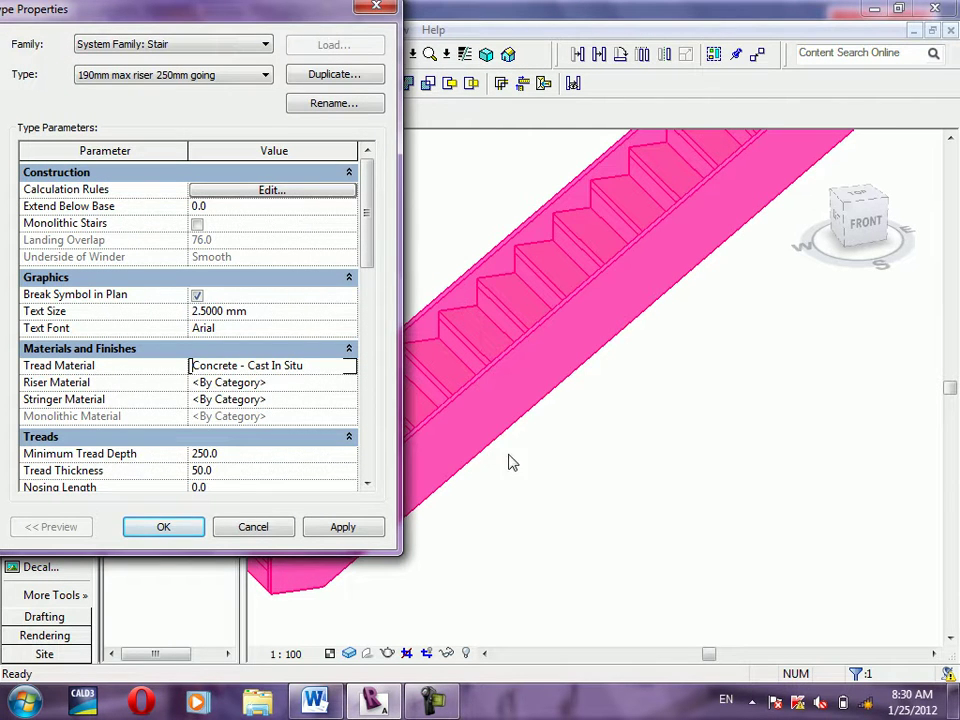
Set the Riser Material to Concrete - Sand/Cement Screed with dark red shading
click(343, 384)
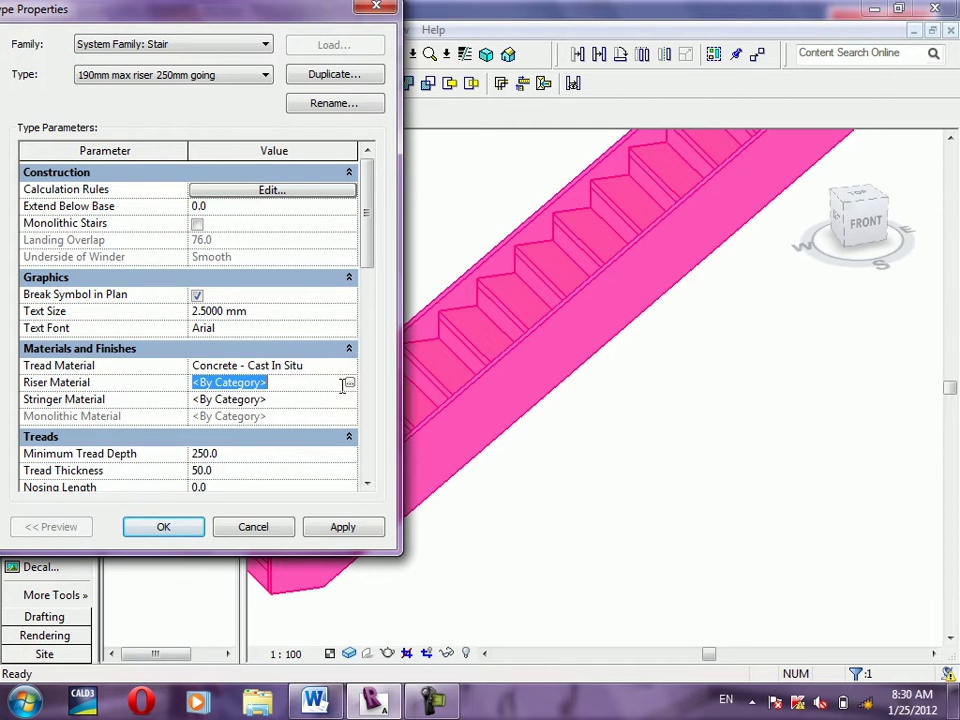
click(350, 384)
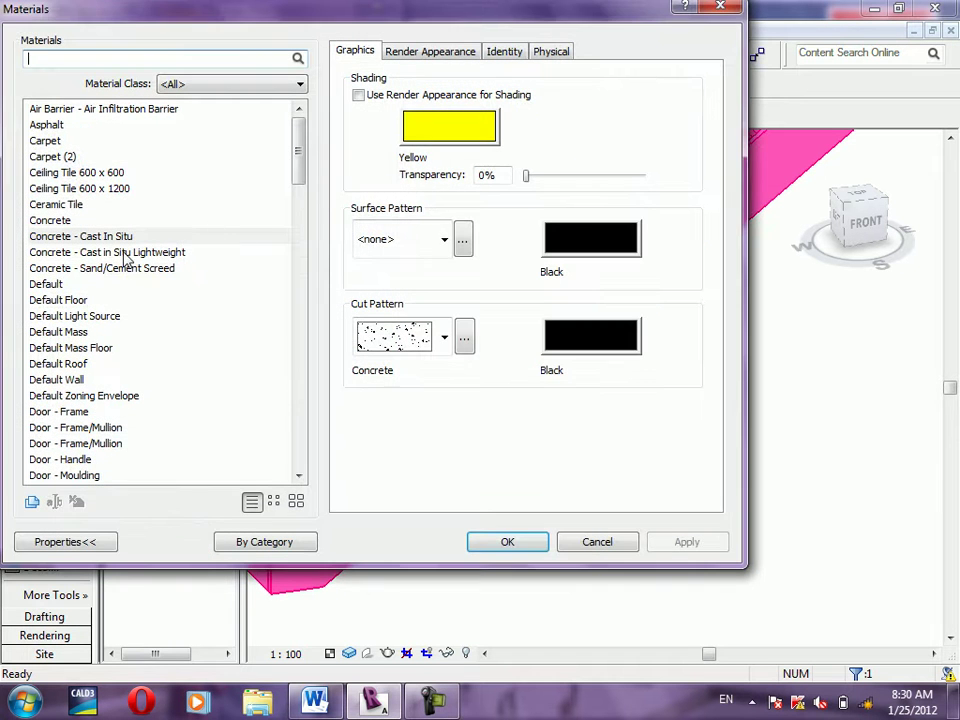
click(127, 269)
click(449, 126)
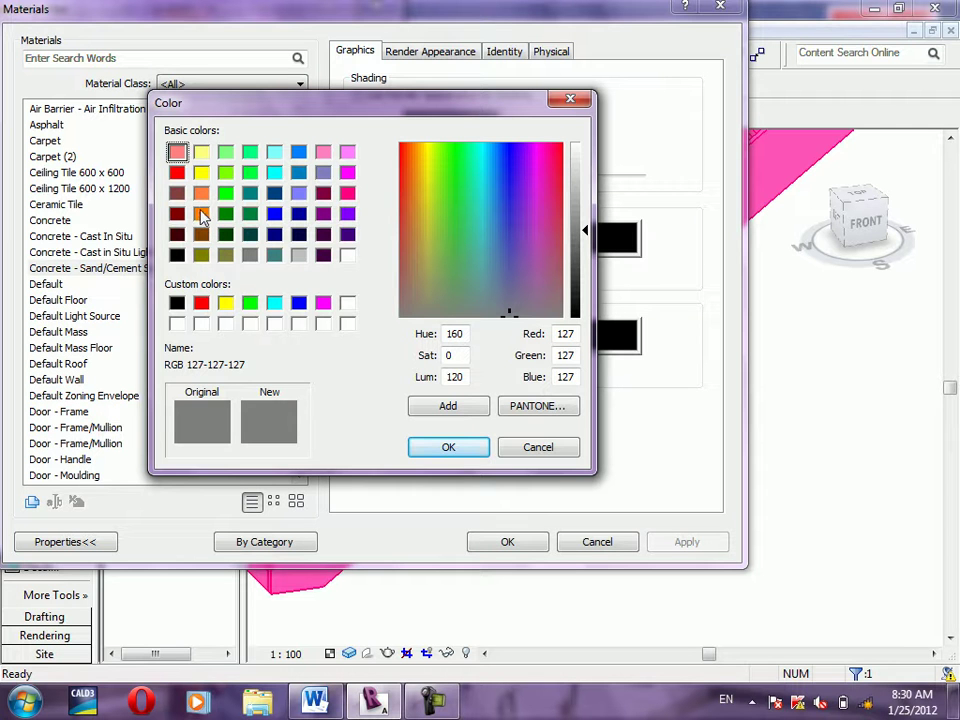
click(177, 213)
click(446, 447)
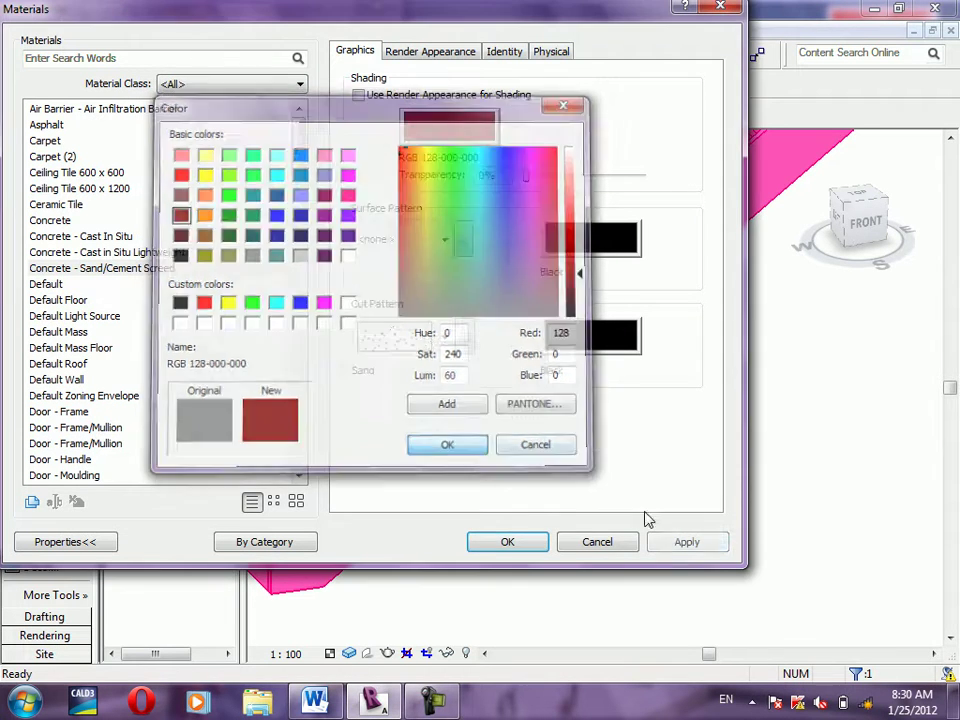
click(532, 542)
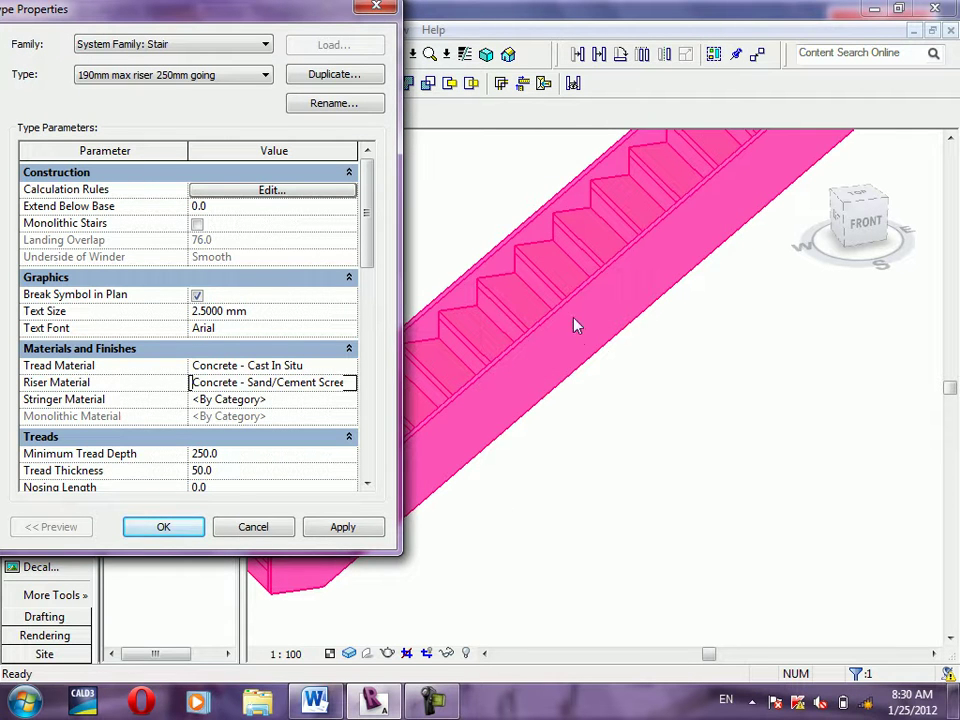
Set the Stringer Material to Concrete with dark green shading and accept the changes
click(256, 399)
click(350, 401)
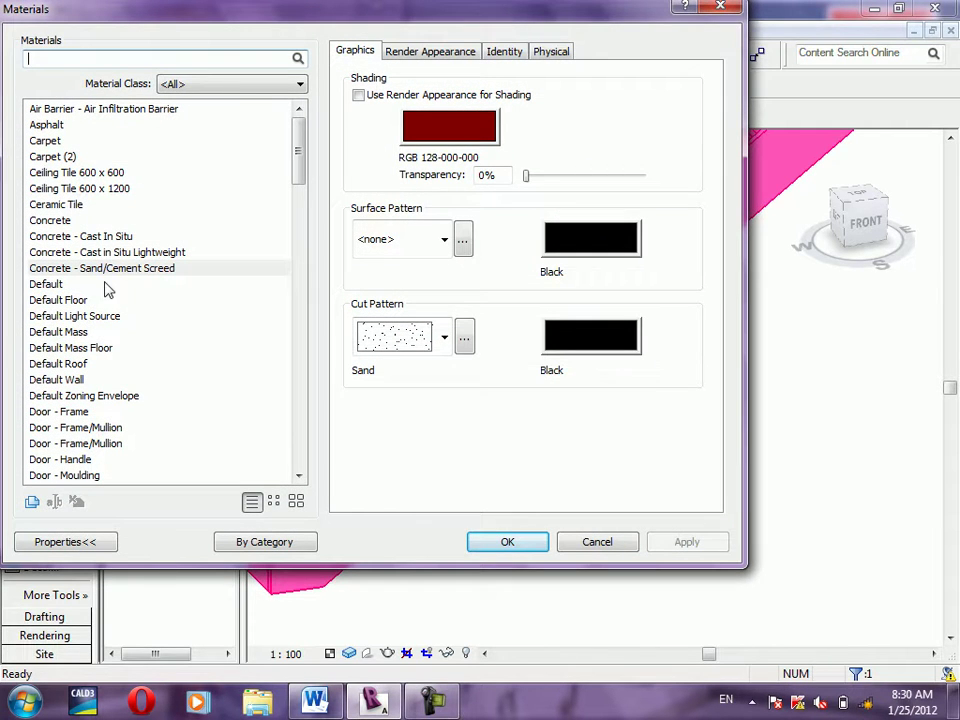
click(55, 222)
click(494, 122)
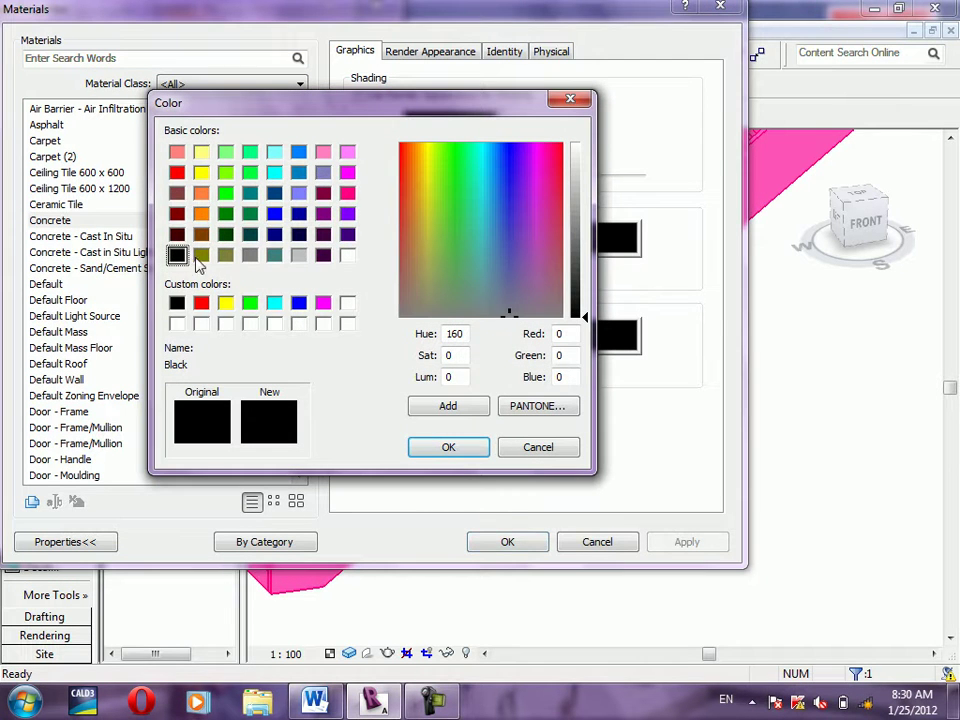
click(226, 213)
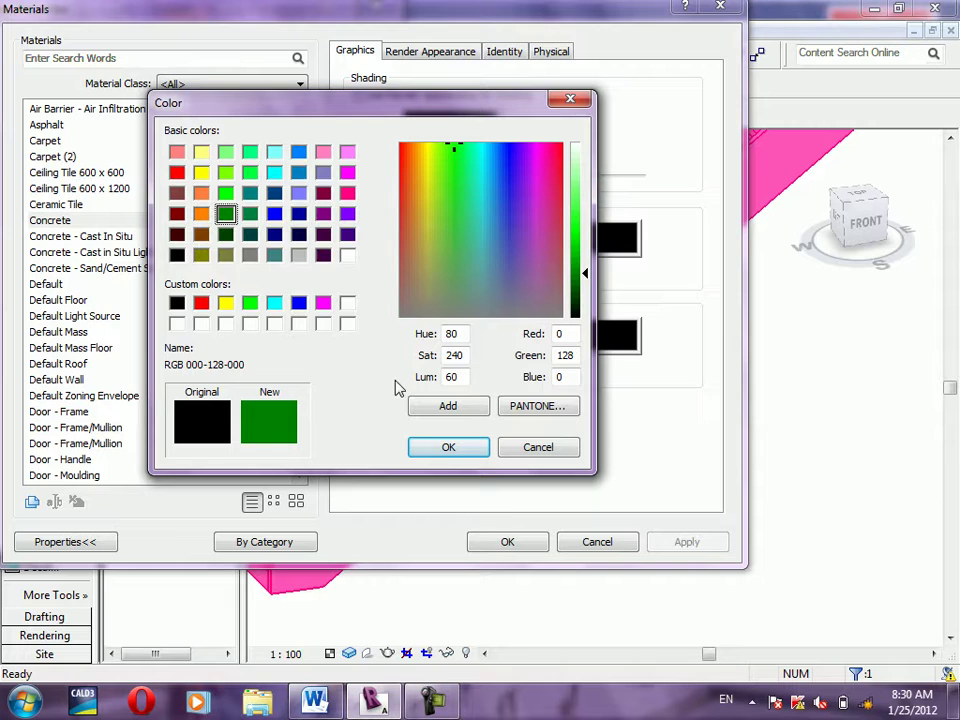
click(469, 452)
click(515, 546)
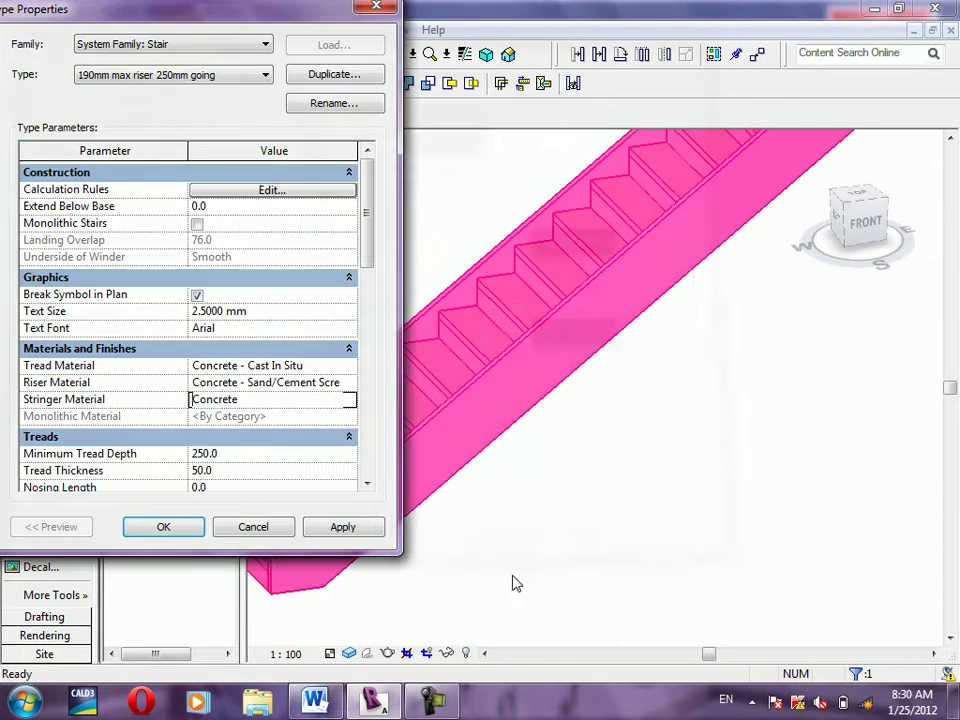
click(183, 535)
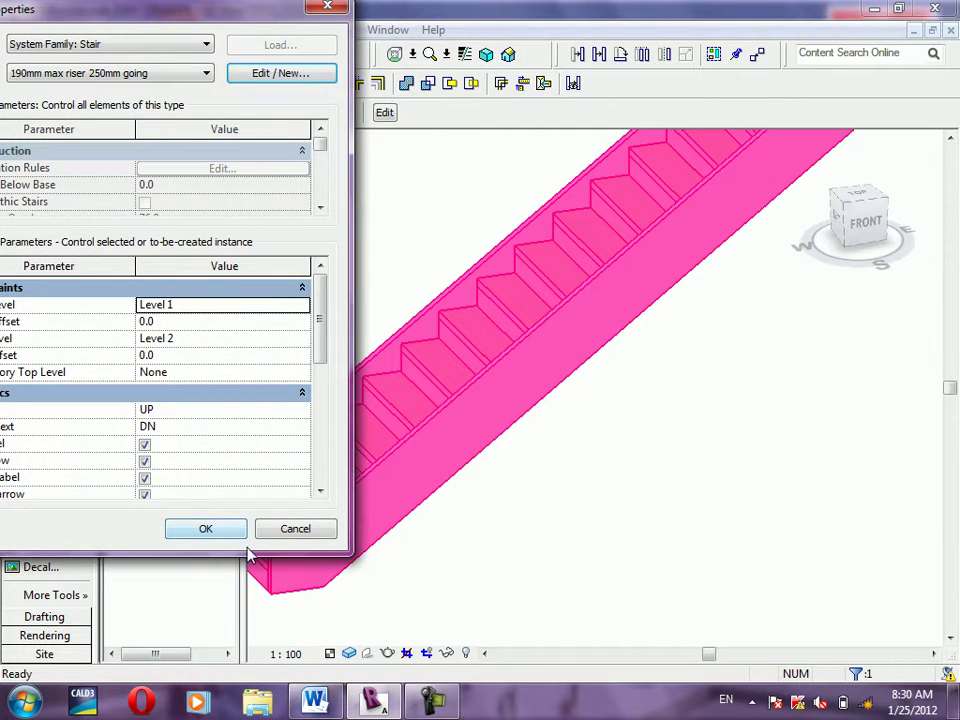
click(236, 538)
click(703, 567)
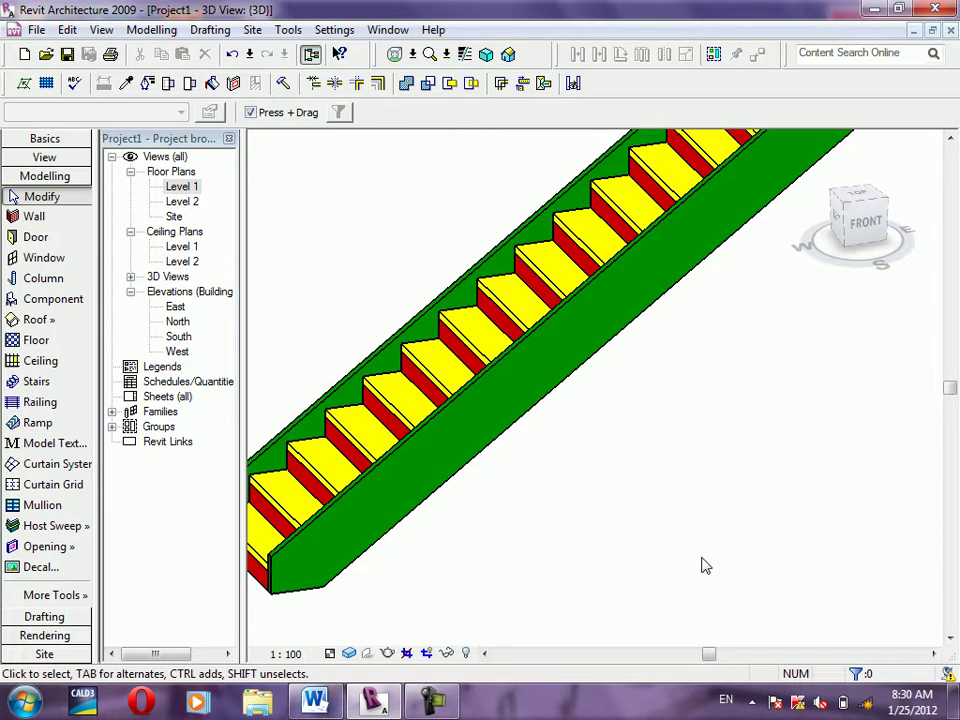
Return to the Home view, orbit around the yellow, red and green stair, and reselect it
scroll(840, 437, down, 1)
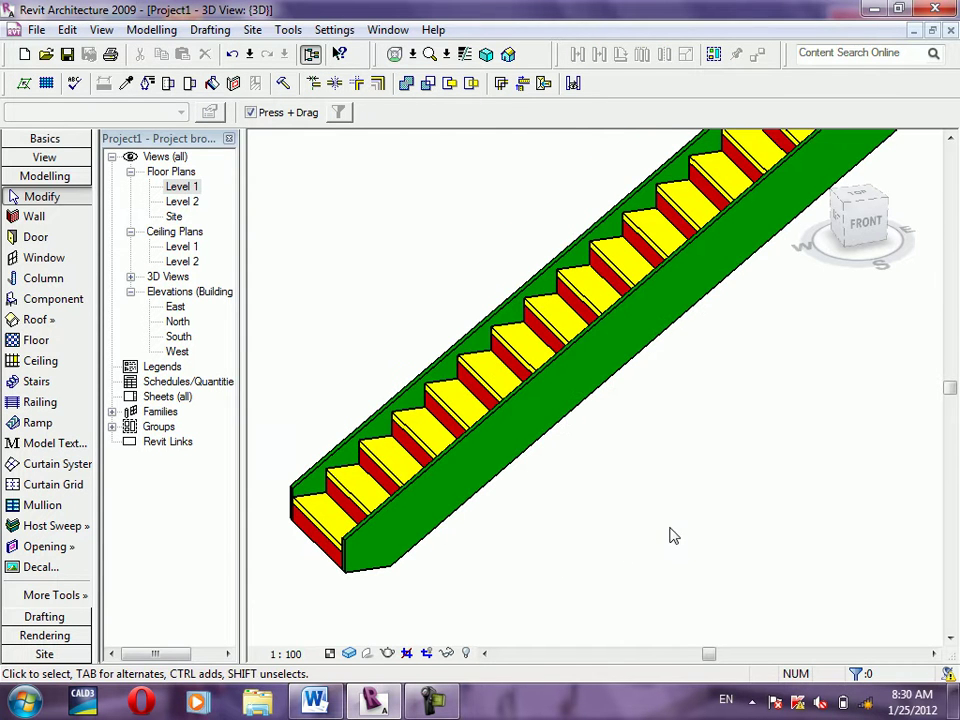
shift+right_drag(686, 535, 828, 588)
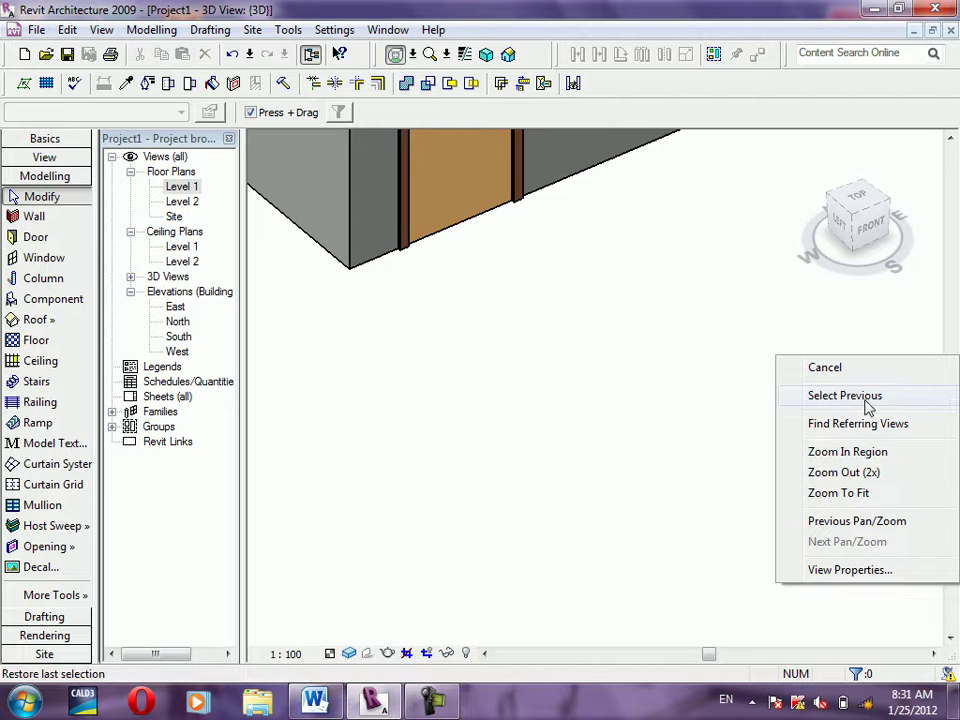
click(825, 368)
click(815, 146)
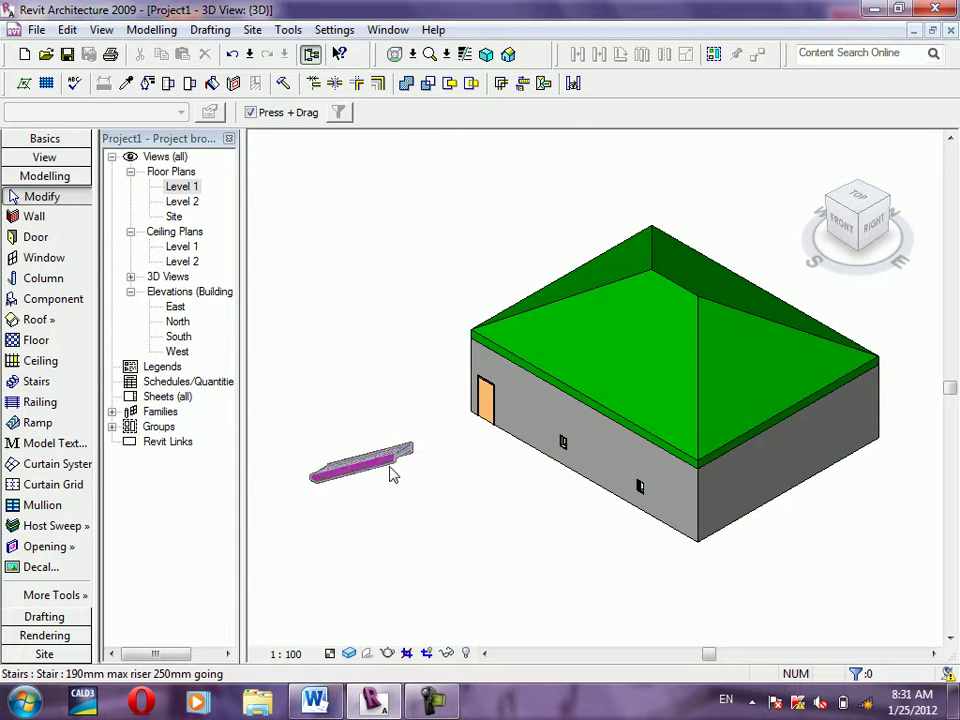
click(392, 476)
shift+middle_drag(399, 521, 568, 561)
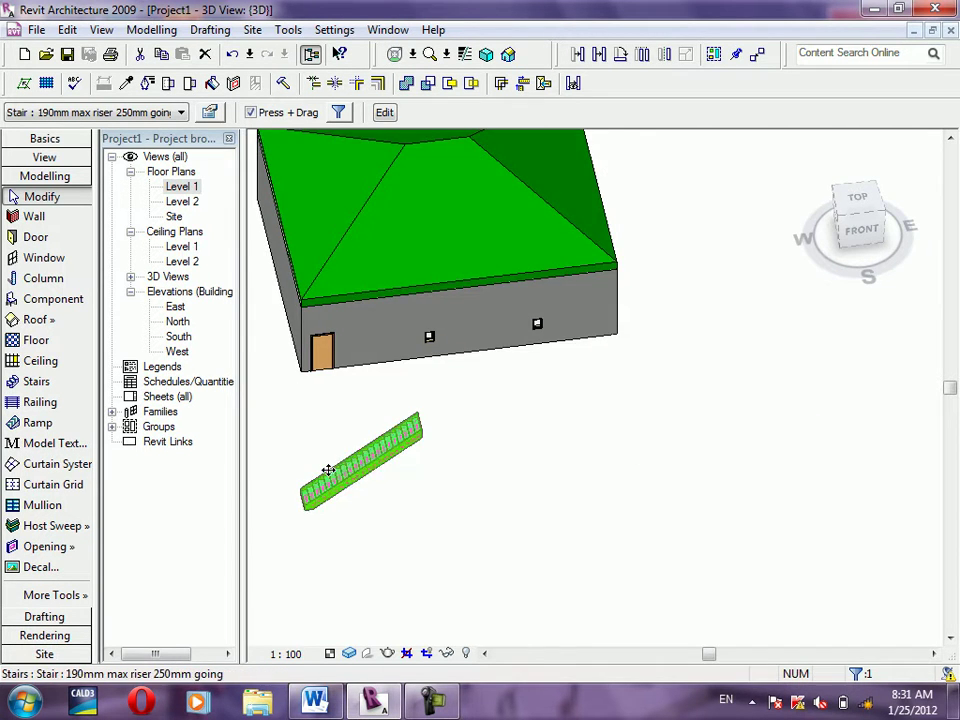
scroll(328, 467, up, 3)
scroll(338, 506, up, 3)
mouse_move(409, 557)
shift+middle_down()
mouse_move(516, 561)
mouse_move(559, 516)
shift+middle_up()
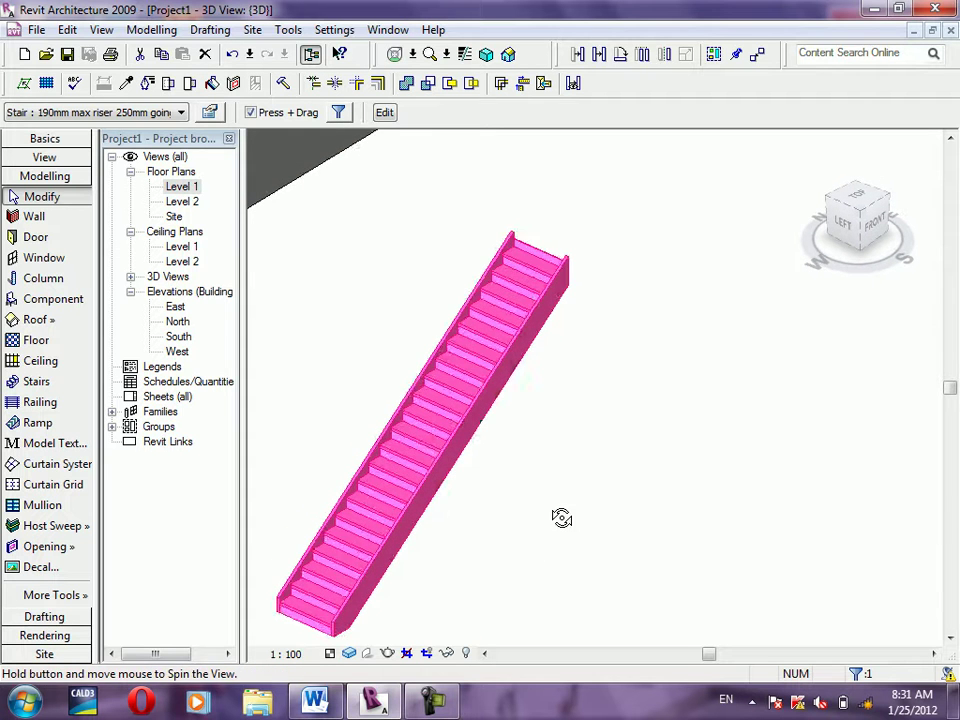
click(589, 511)
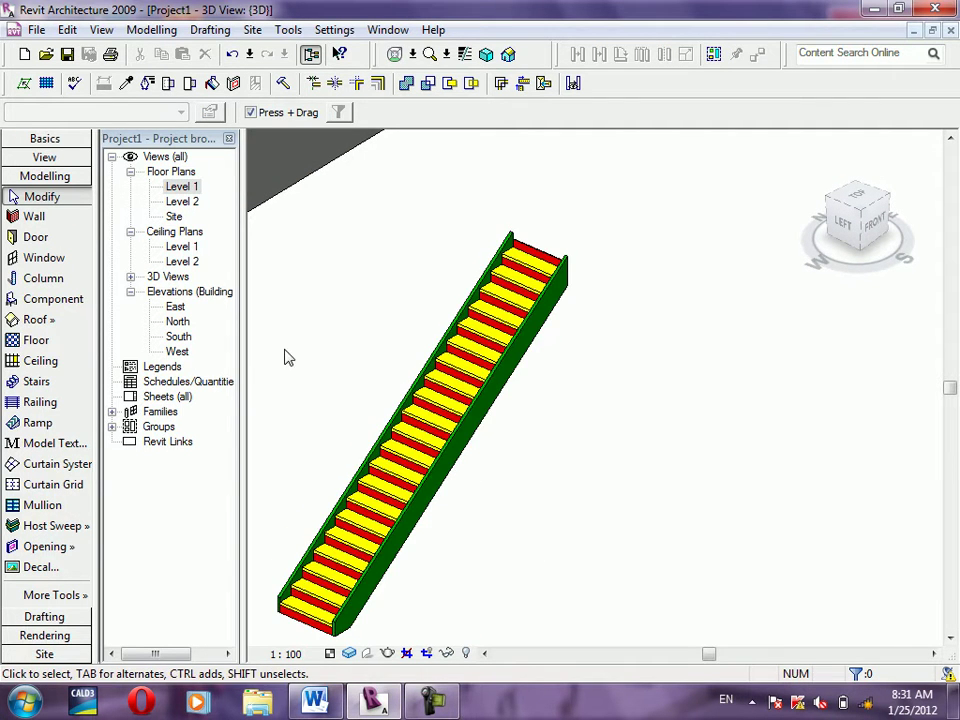
click(440, 370)
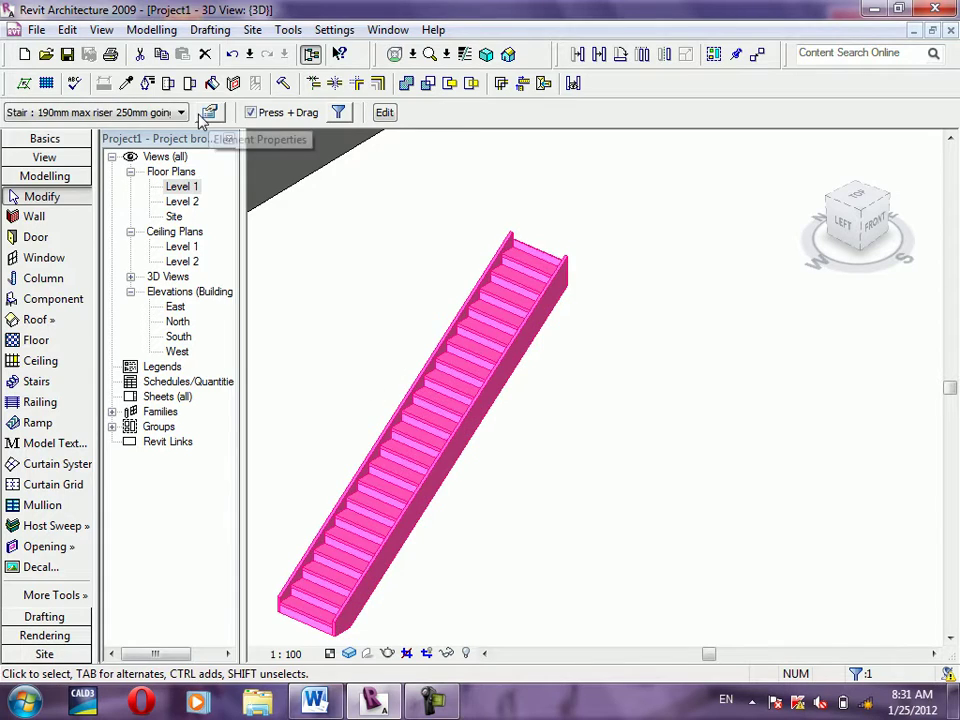
Open the stair's element and type properties, review them, and cancel without changes
click(203, 114)
mouse_move(170, 17)
mouse_down()
mouse_move(954, 17)
mouse_move(825, 17)
mouse_up()
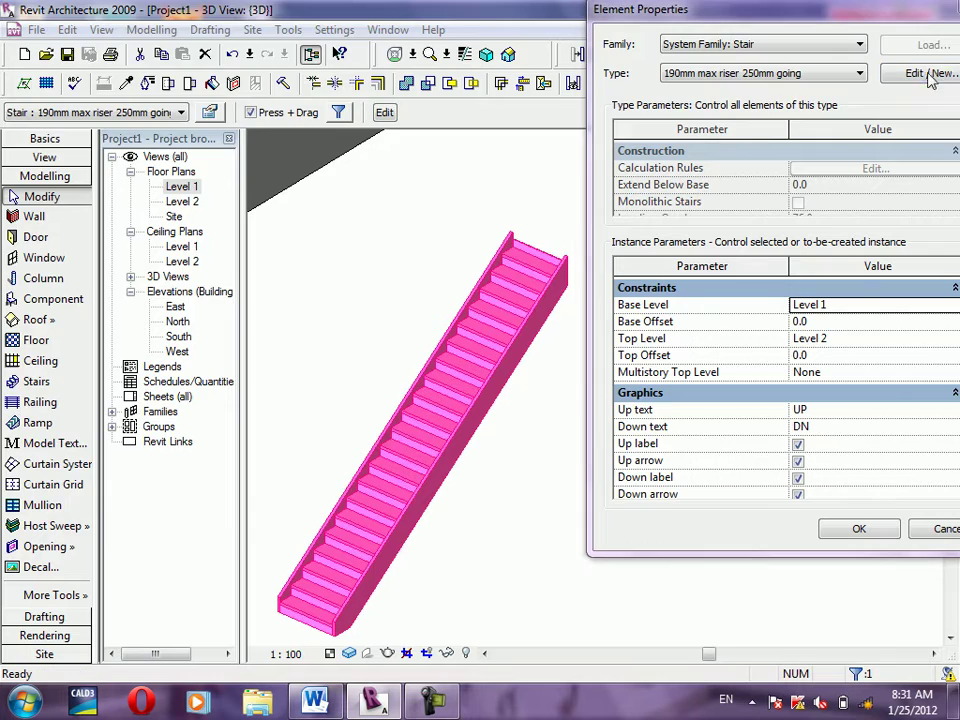
click(916, 82)
mouse_move(300, 10)
mouse_down()
mouse_move(611, 26)
mouse_move(872, 10)
mouse_move(884, 30)
mouse_up()
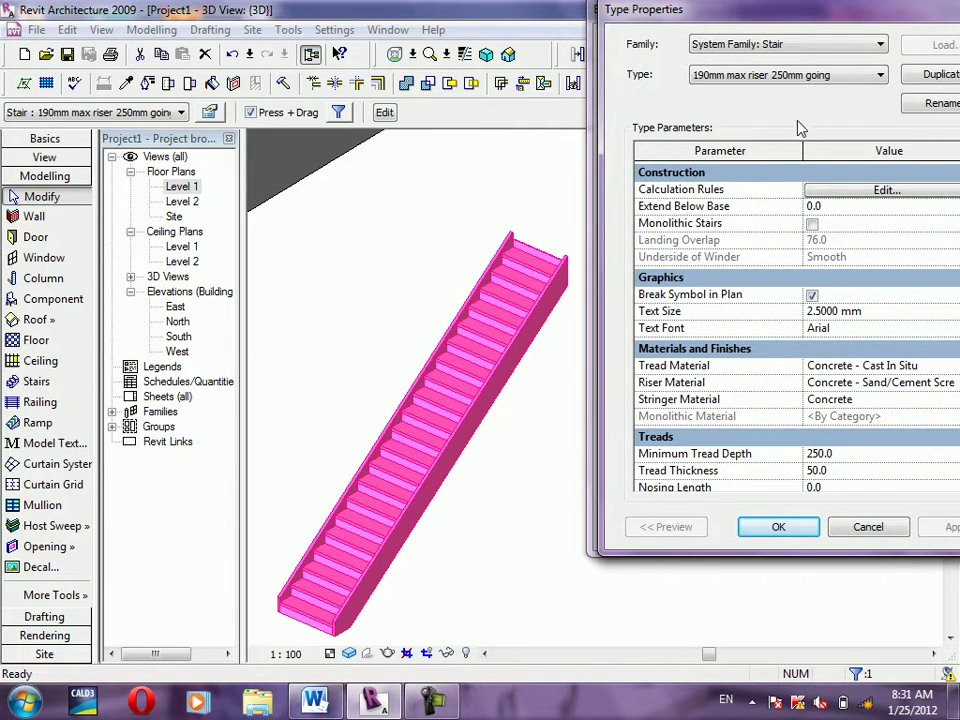
drag(803, 27, 728, 28)
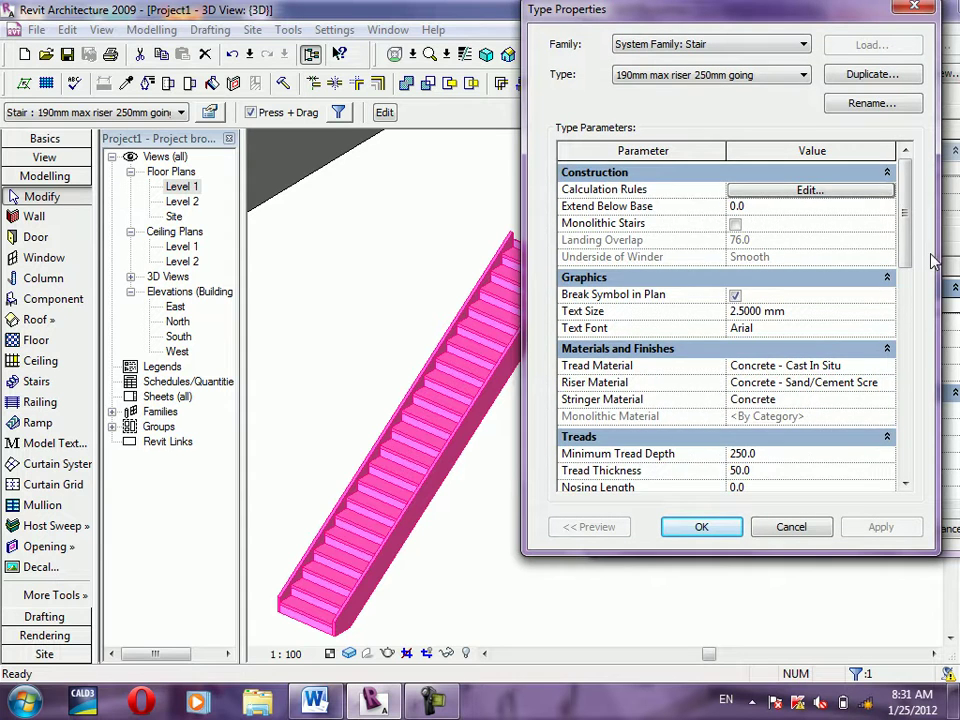
drag(905, 252, 922, 298)
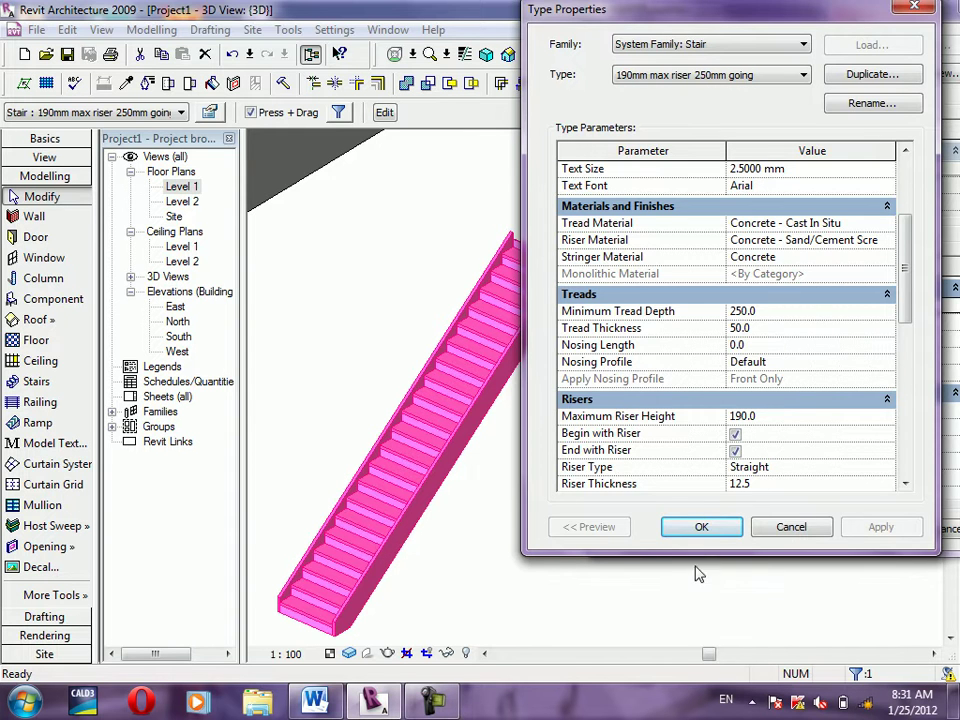
click(790, 527)
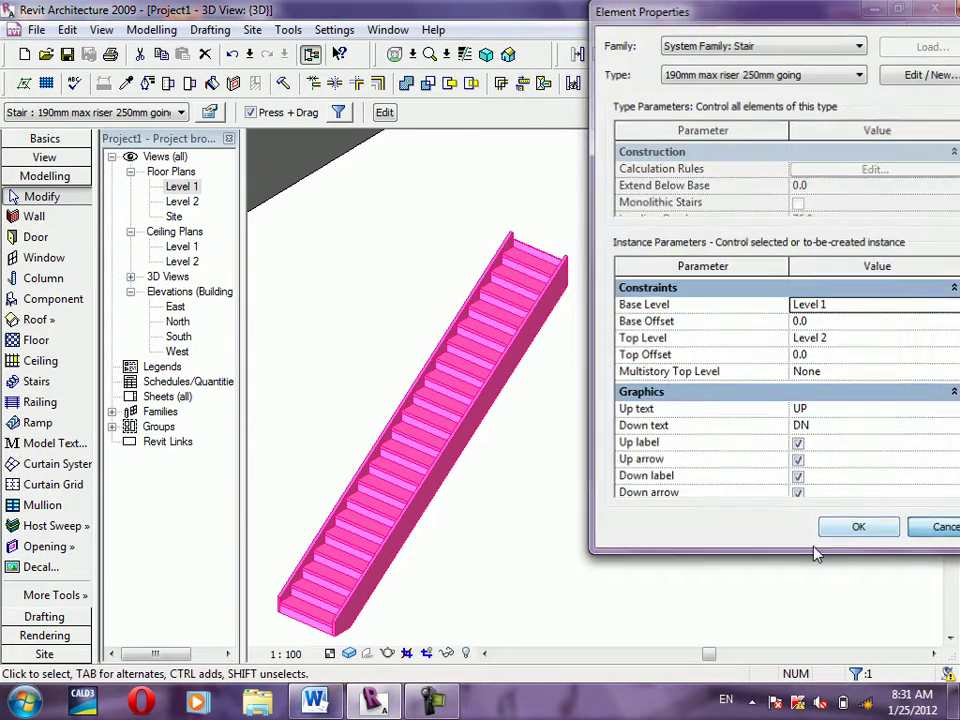
click(858, 527)
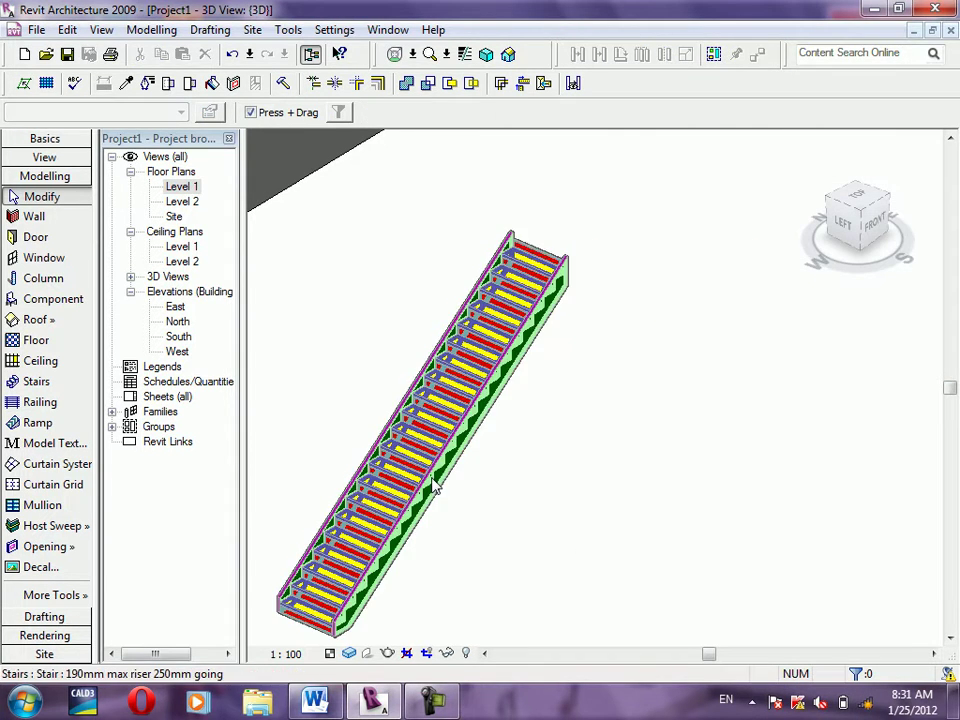
Select the stair, turn the view to face it front-on, zoom in, and open Element Properties
click(435, 487)
mouse_move(523, 596)
shift+middle_down()
mouse_move(452, 542)
mouse_move(518, 540)
mouse_move(356, 504)
mouse_move(328, 486)
shift+middle_up()
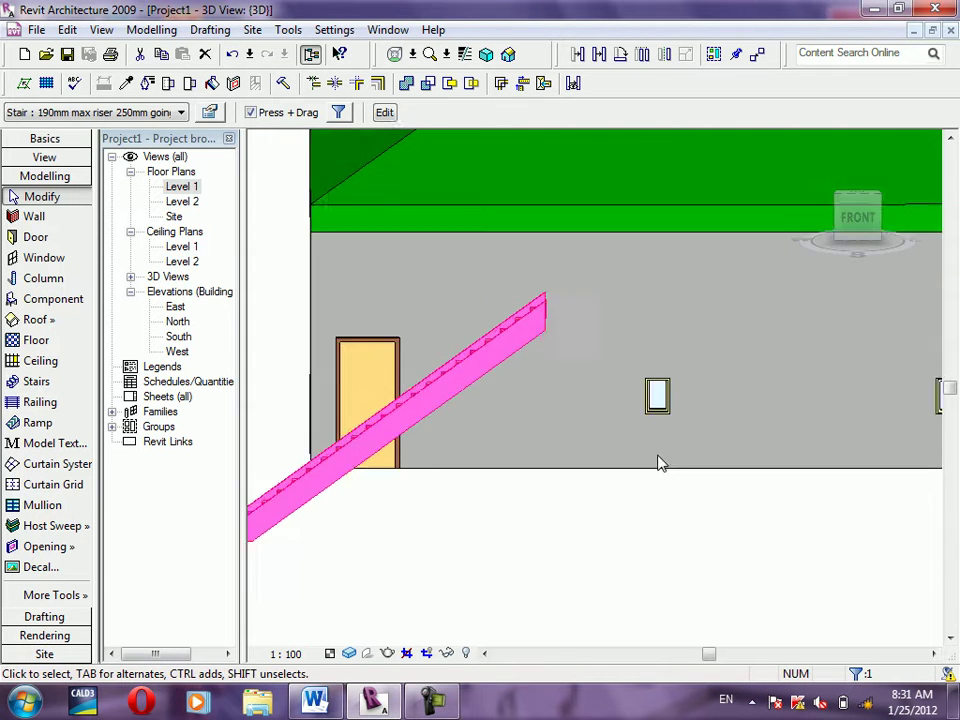
shift+middle_drag(658, 463, 418, 460)
scroll(420, 468, up, 2)
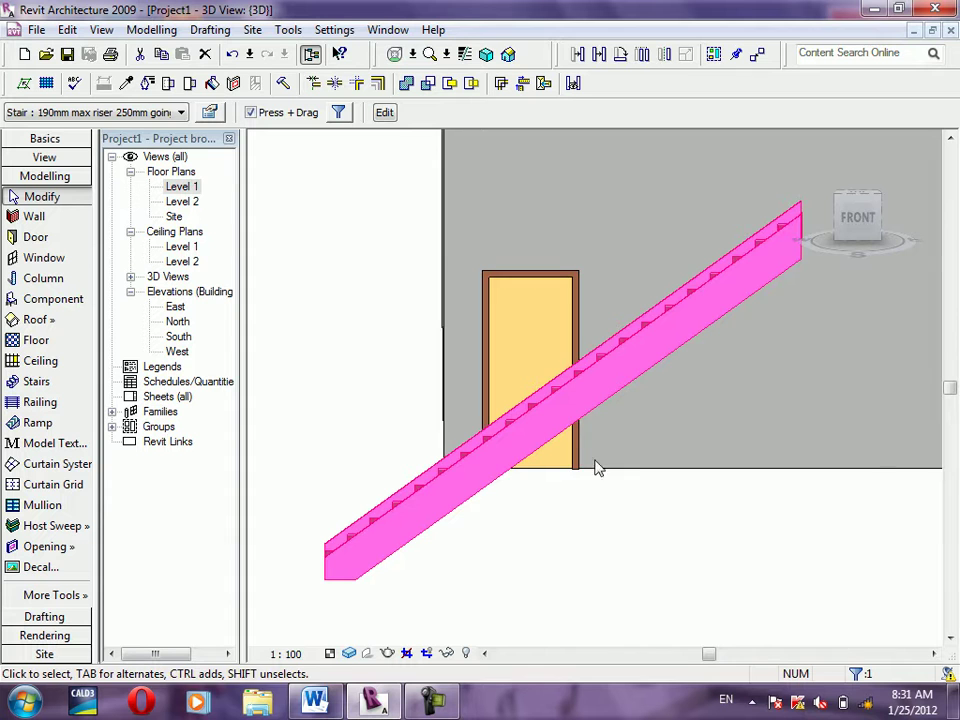
click(209, 113)
drag(793, 24, 112, 22)
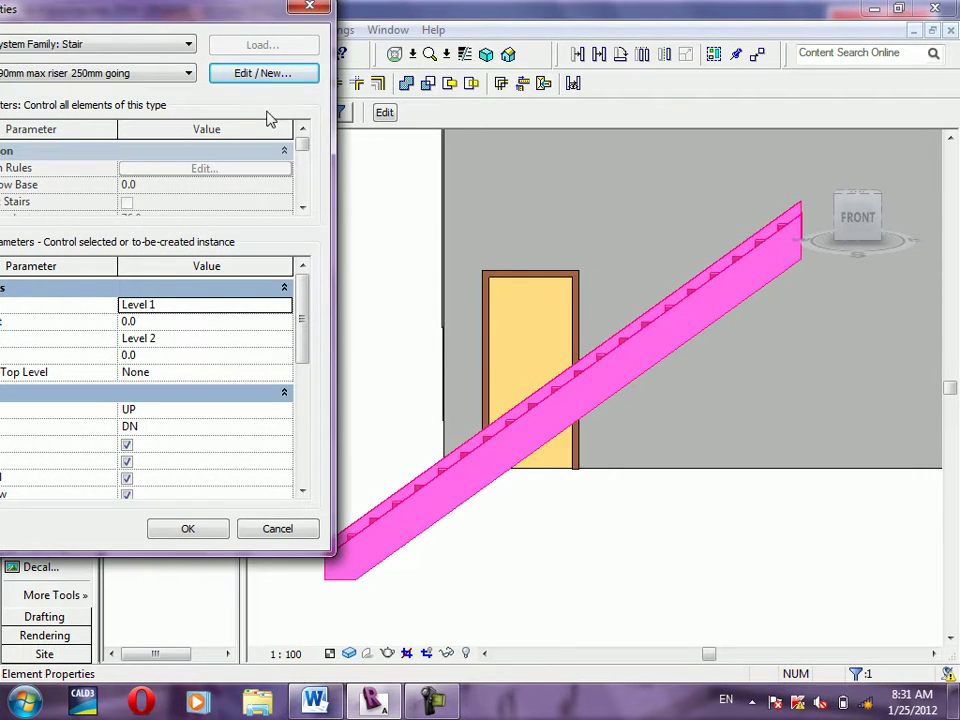
Set the stair type's Right Stringer to None and apply the change
click(310, 80)
drag(600, 9, 10, 9)
drag(318, 253, 325, 415)
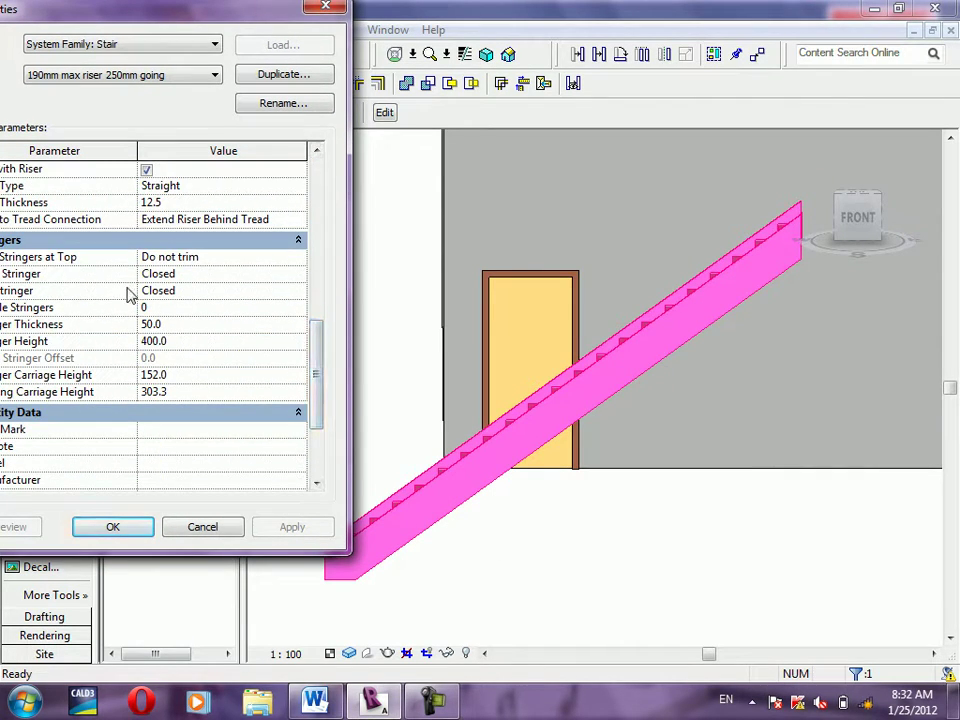
drag(135, 18, 216, 18)
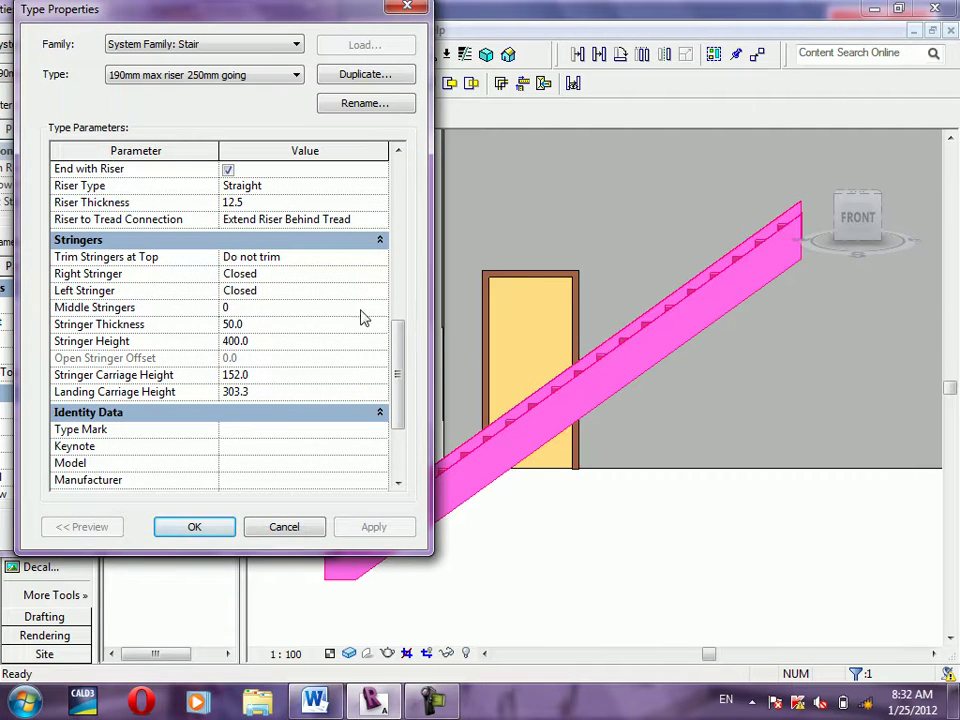
click(274, 275)
click(380, 275)
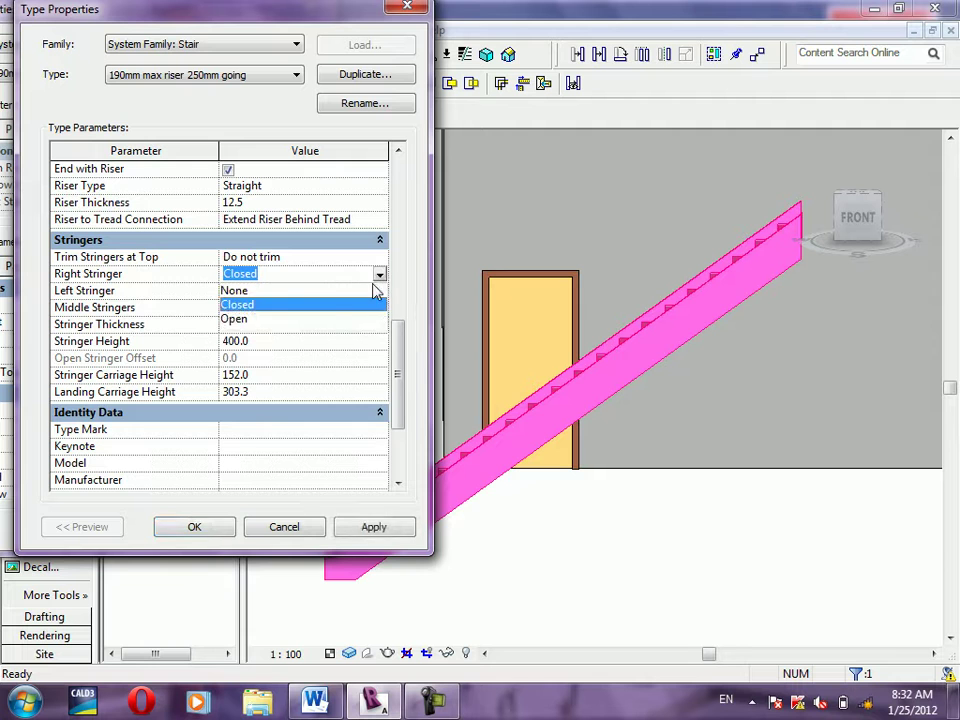
click(255, 291)
click(380, 538)
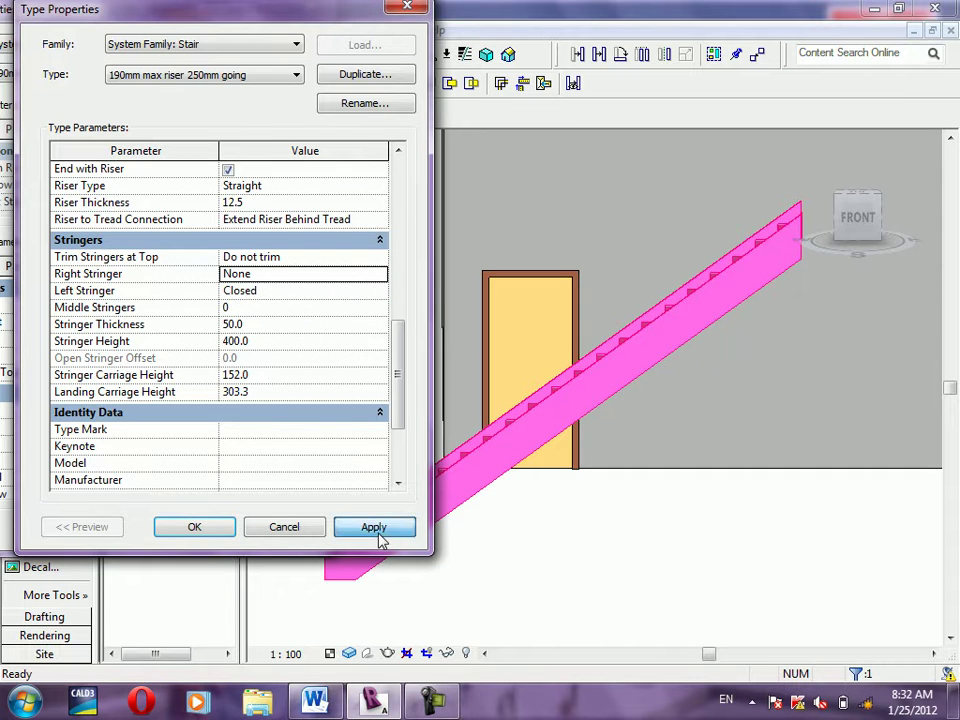
click(193, 528)
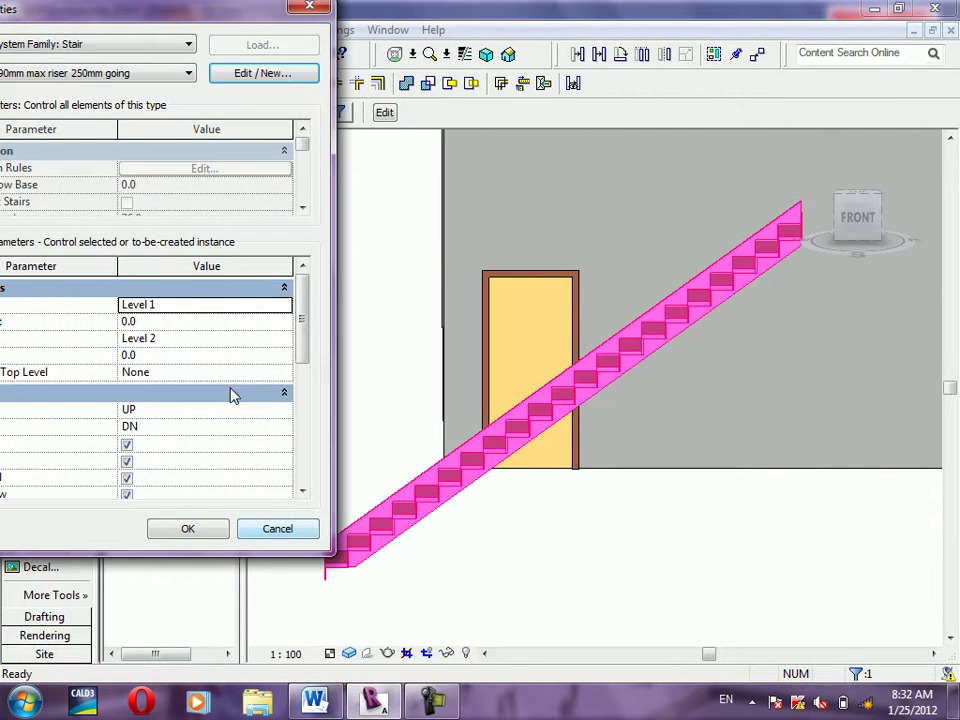
drag(119, 10, 168, 25)
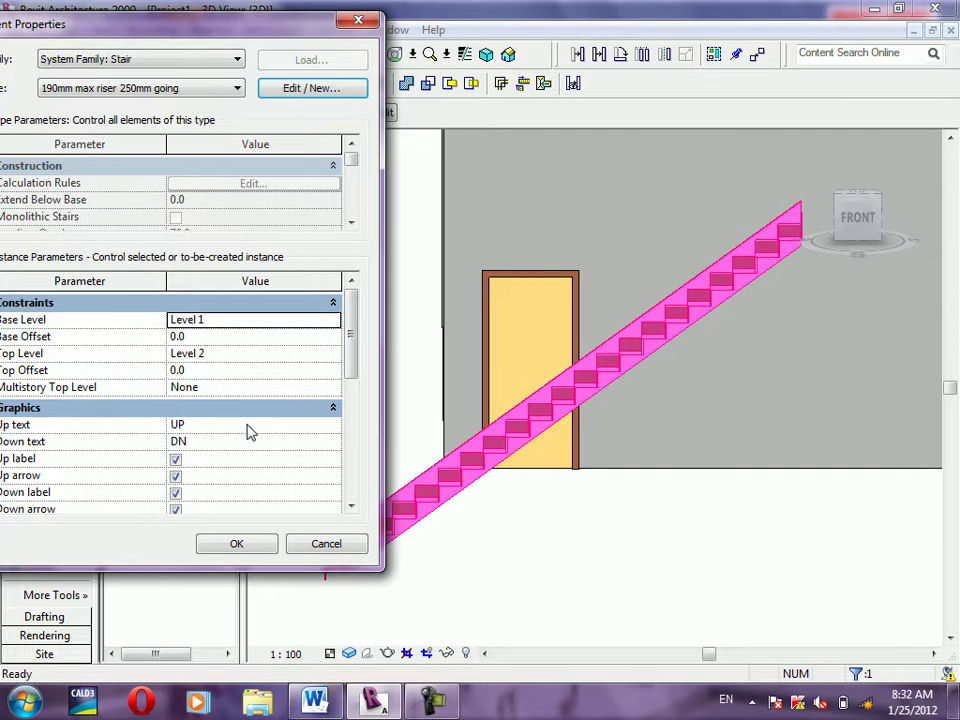
Set the stair type's Tread Thickness to 150 and close the properties
click(313, 90)
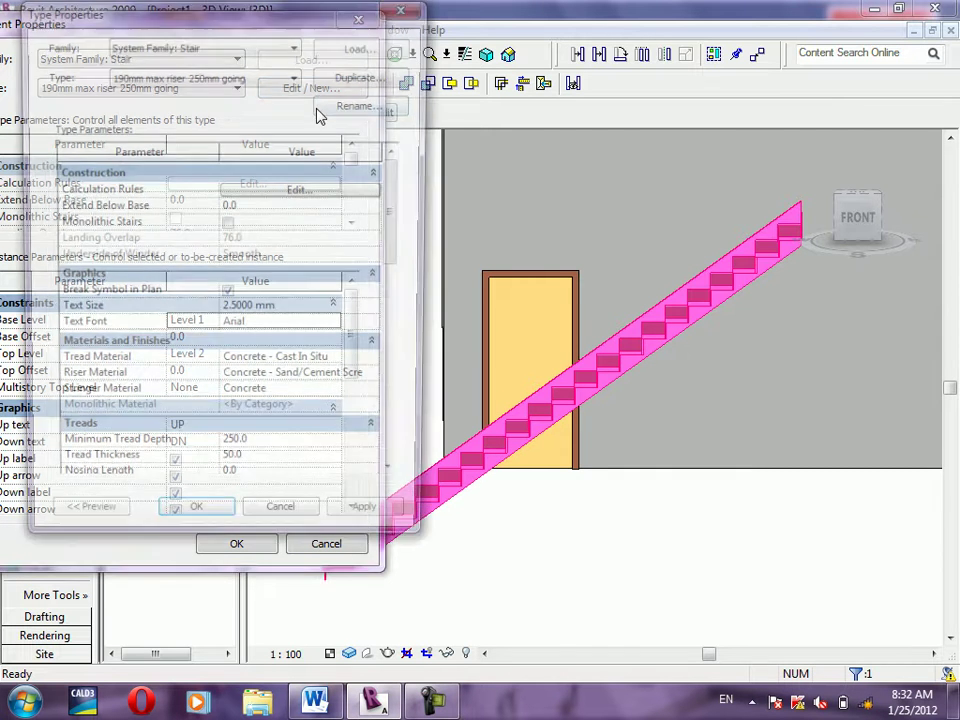
scroll(388, 294, down, 1)
scroll(400, 296, down, 3)
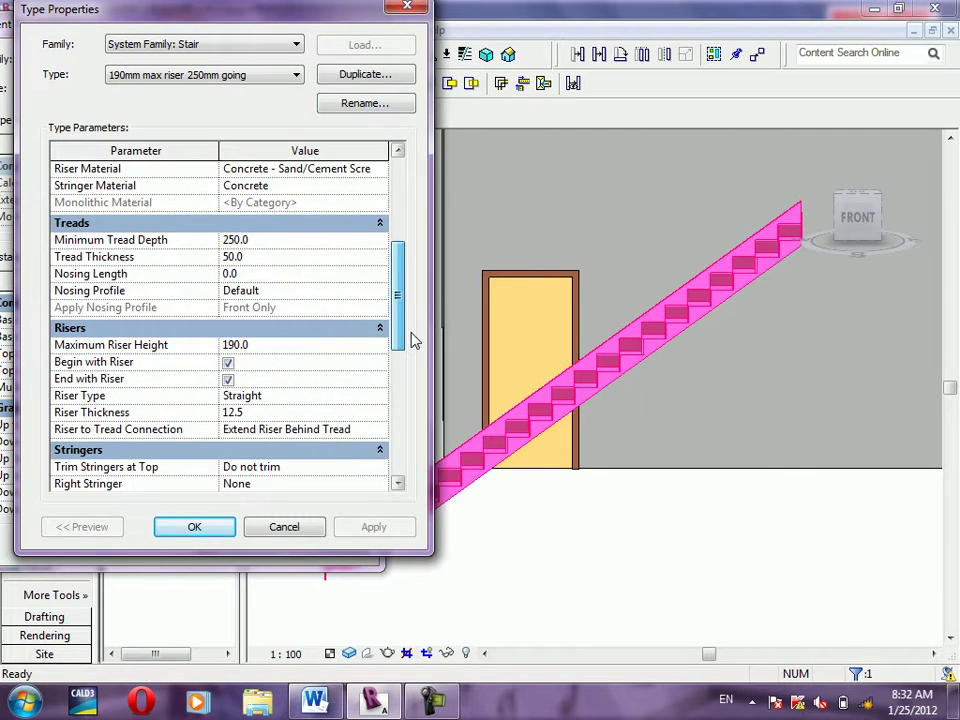
click(283, 257)
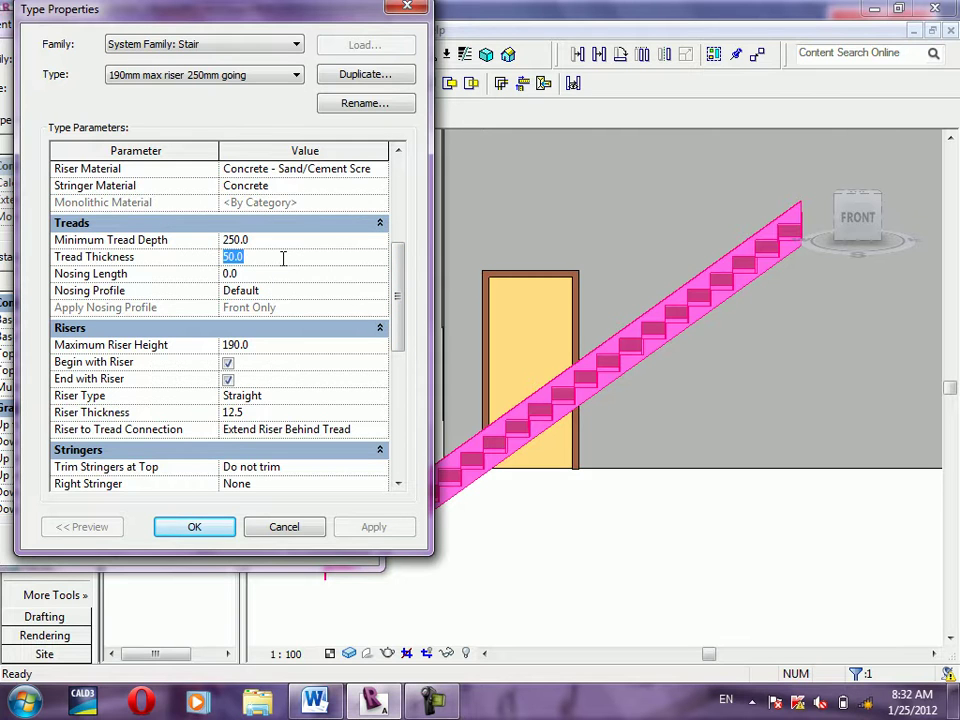
text(150)
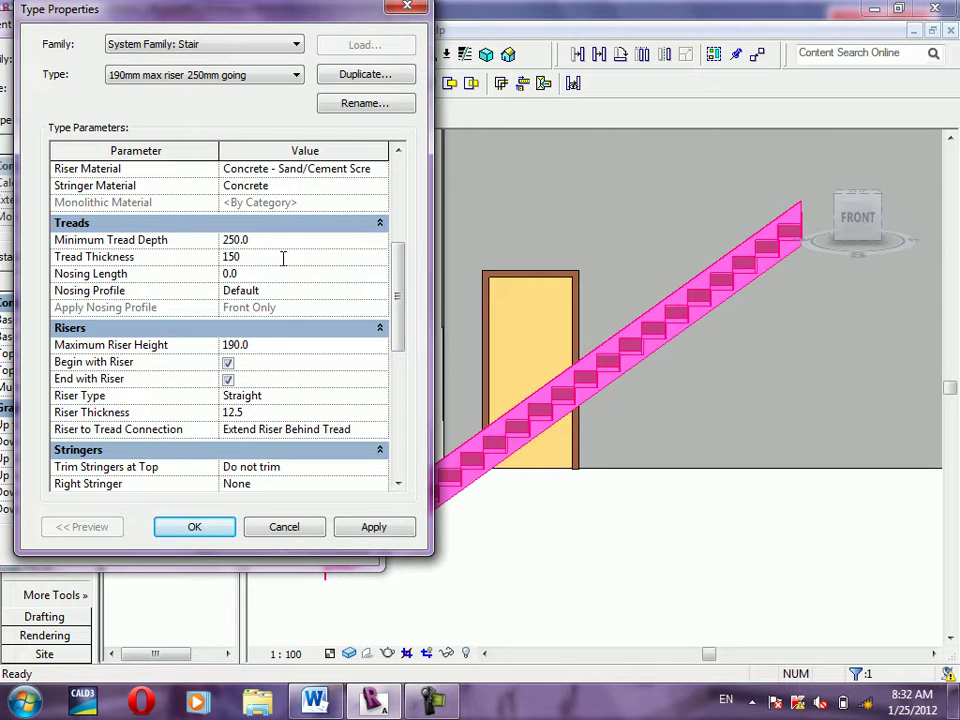
click(370, 527)
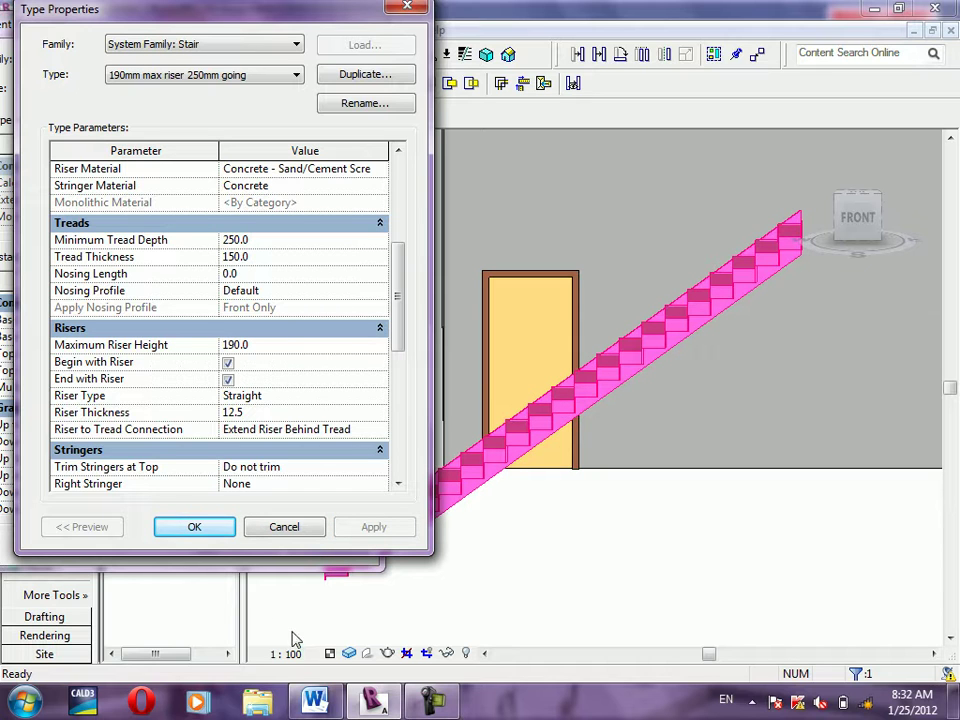
click(212, 533)
click(201, 543)
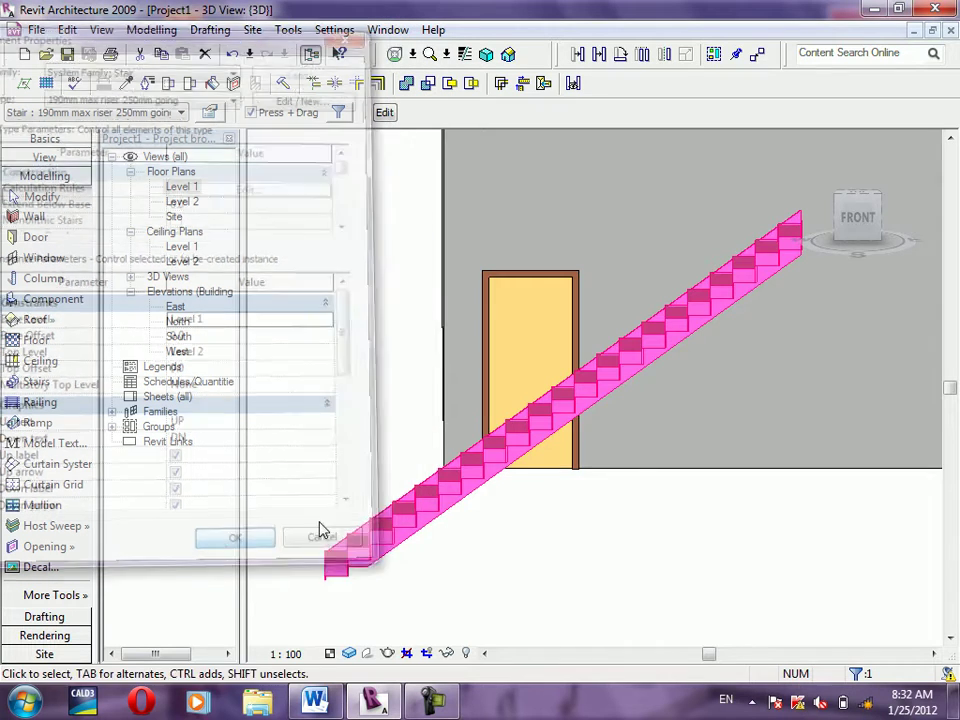
Zoom in and orbit to inspect the thickened treads, then reopen the stair's properties
scroll(413, 482, up, 2)
scroll(503, 428, up, 2)
scroll(555, 420, up, 1)
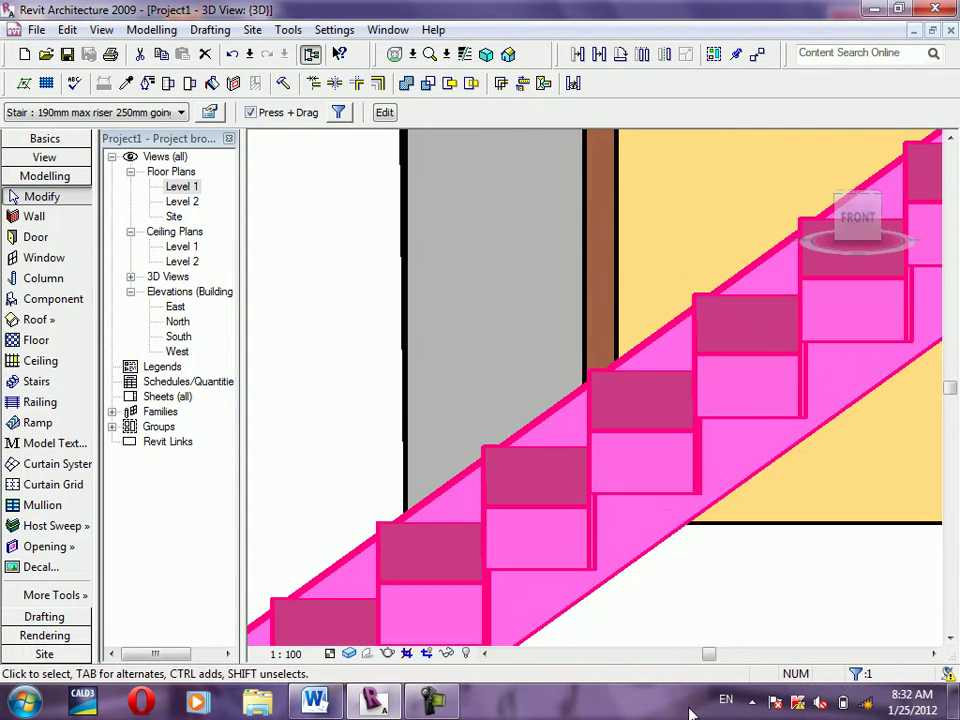
shift+middle_drag(703, 553, 791, 574)
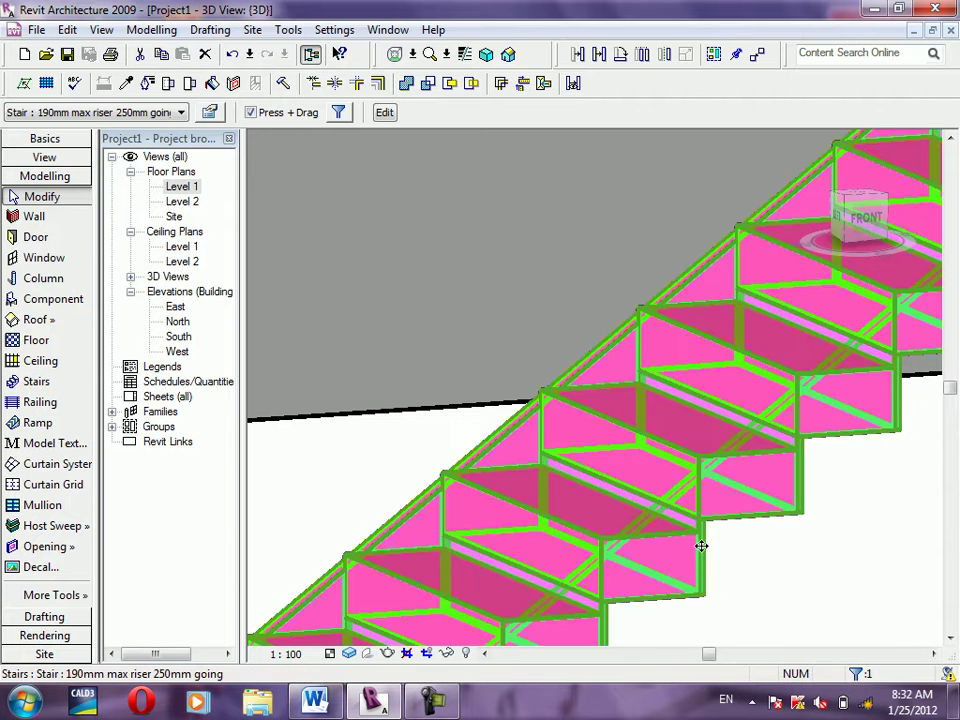
click(209, 112)
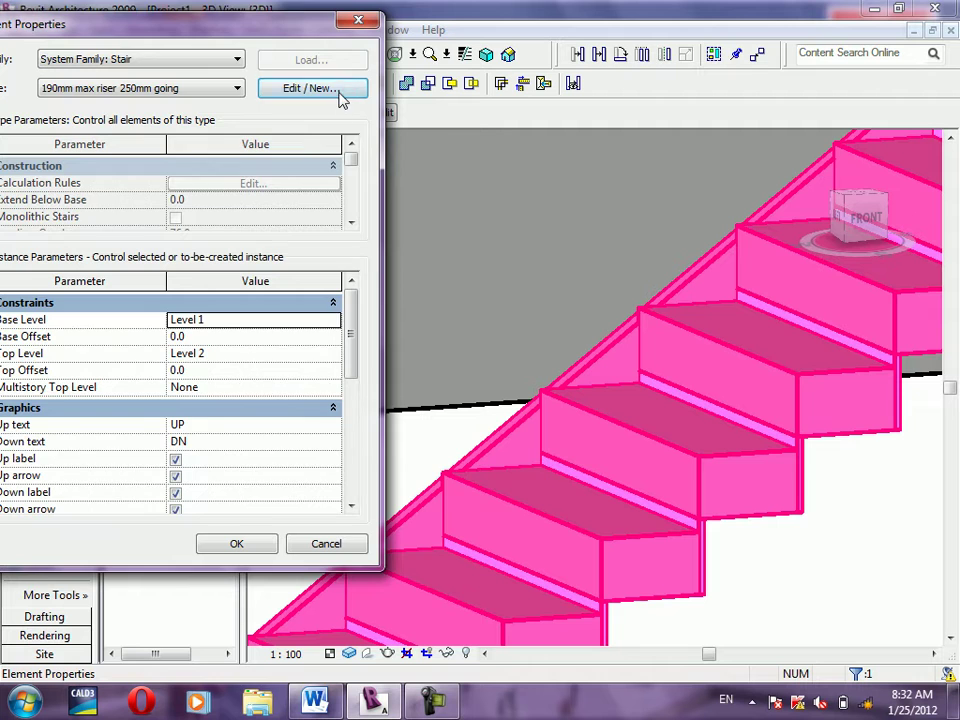
Set the stair type's Nosing Length to 50 and apply it
click(342, 89)
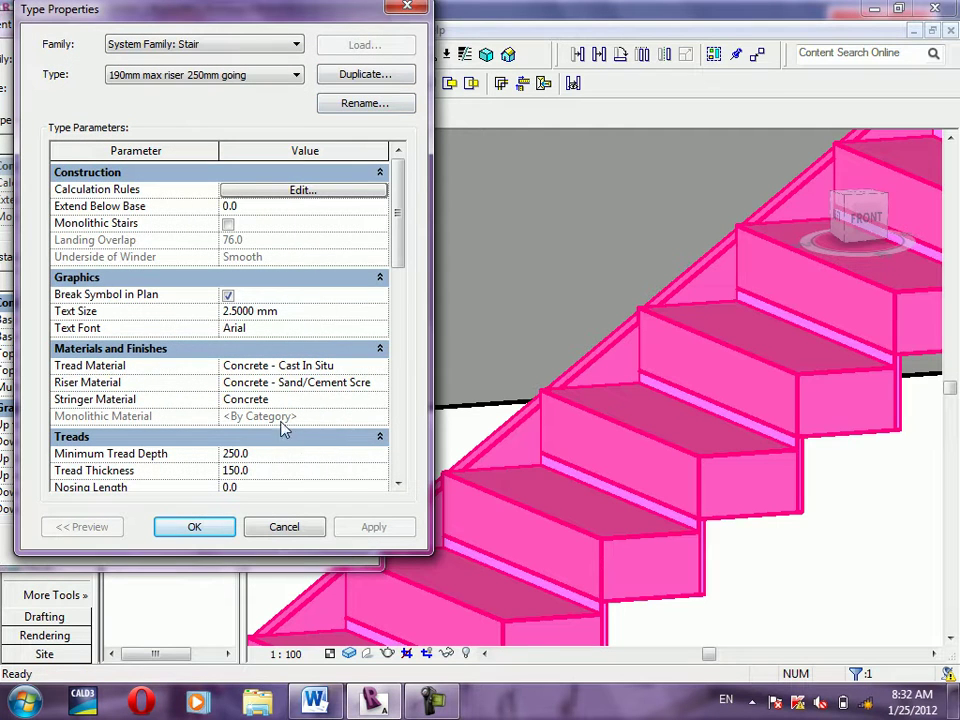
drag(400, 255, 430, 357)
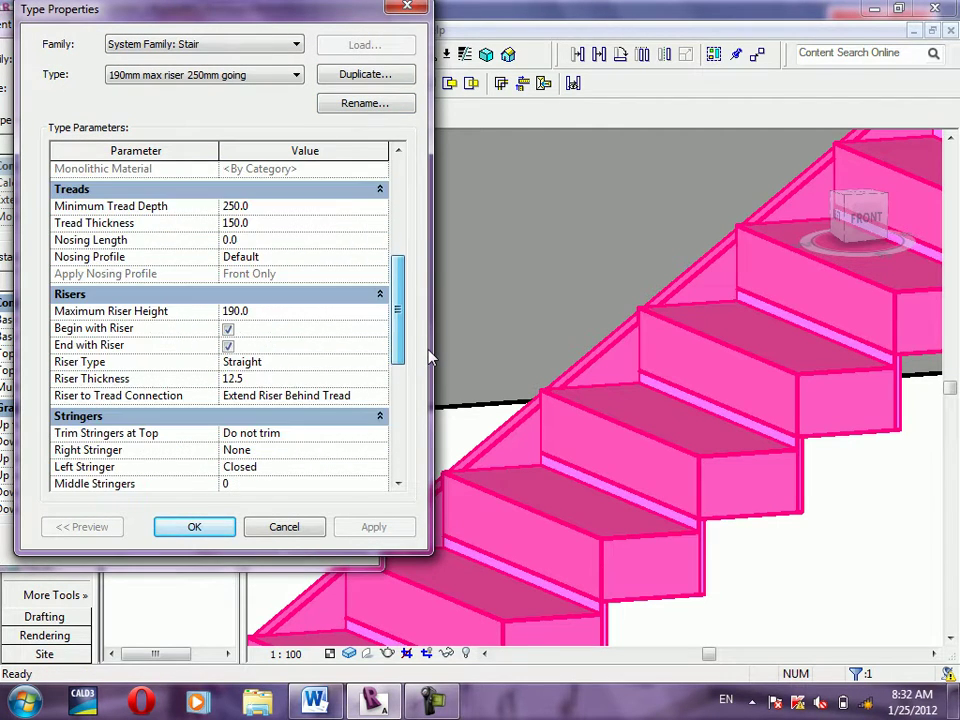
scroll(152, 312, up, 1)
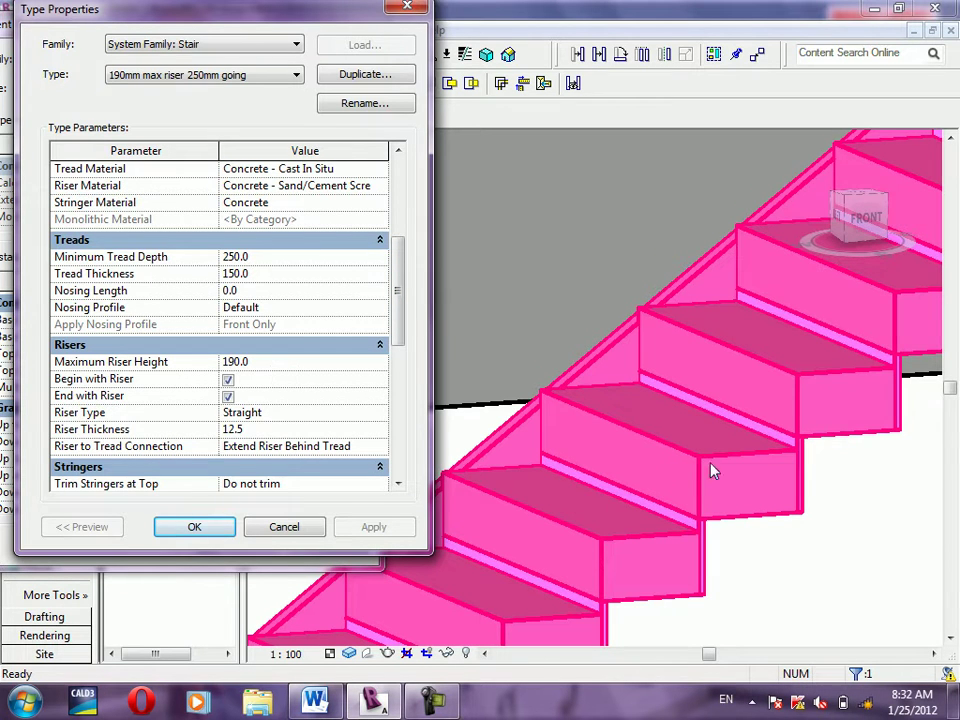
click(250, 290)
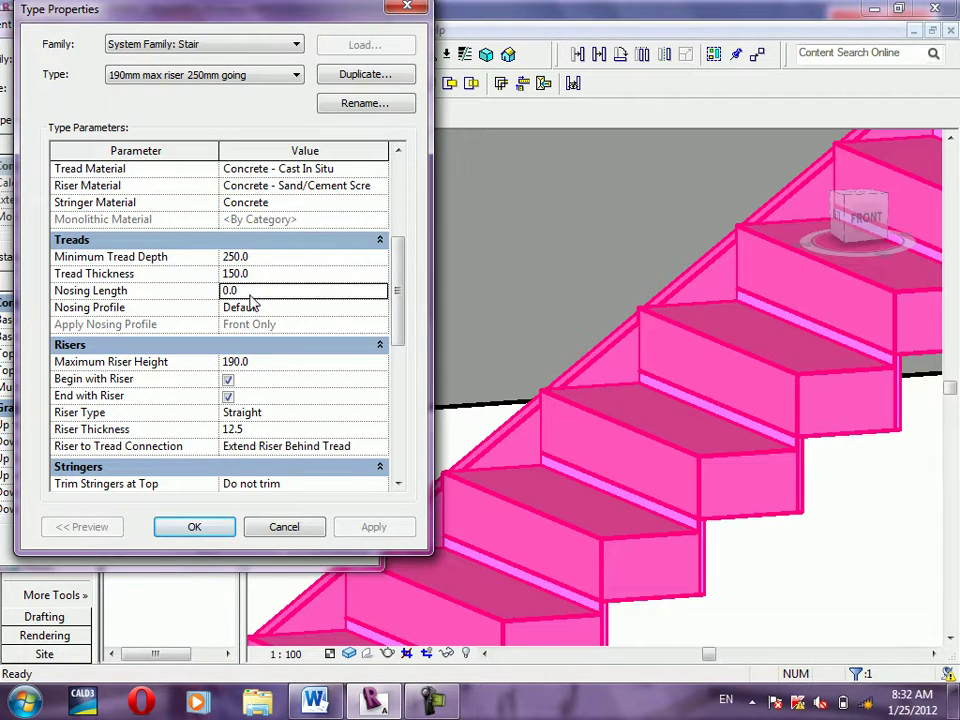
text(50)
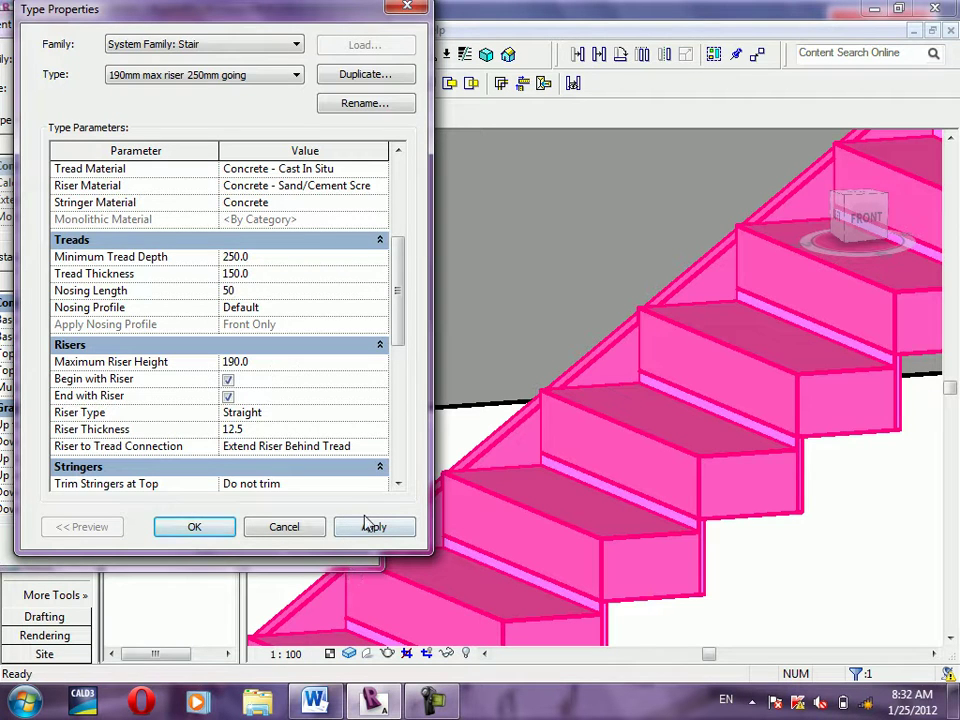
click(370, 527)
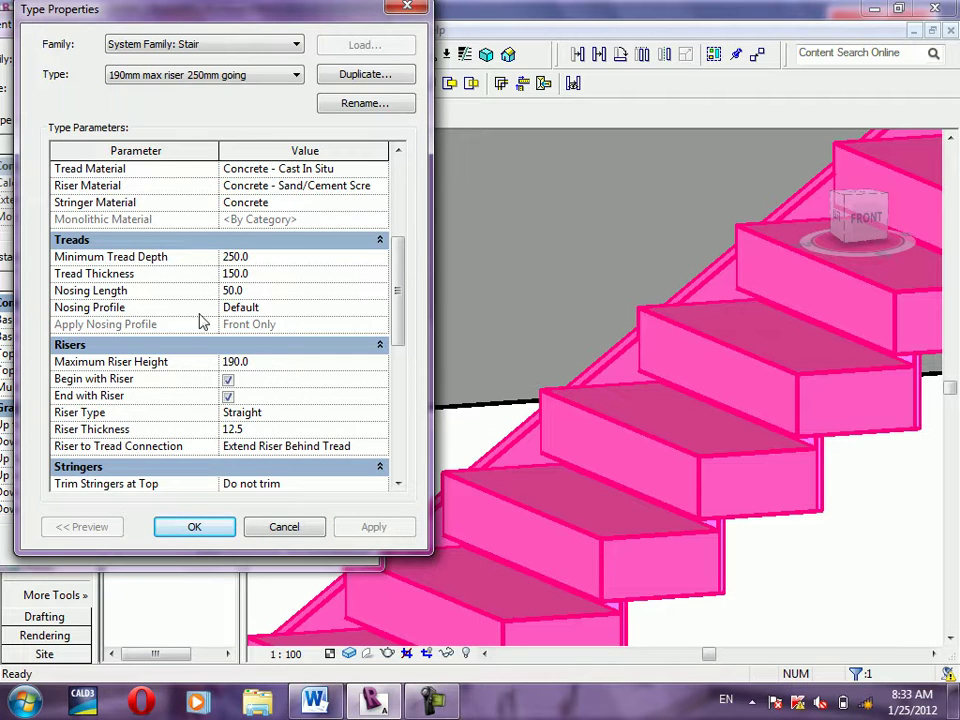
Use the 20mm radius nosing profile and apply it to the front and right edges
click(296, 307)
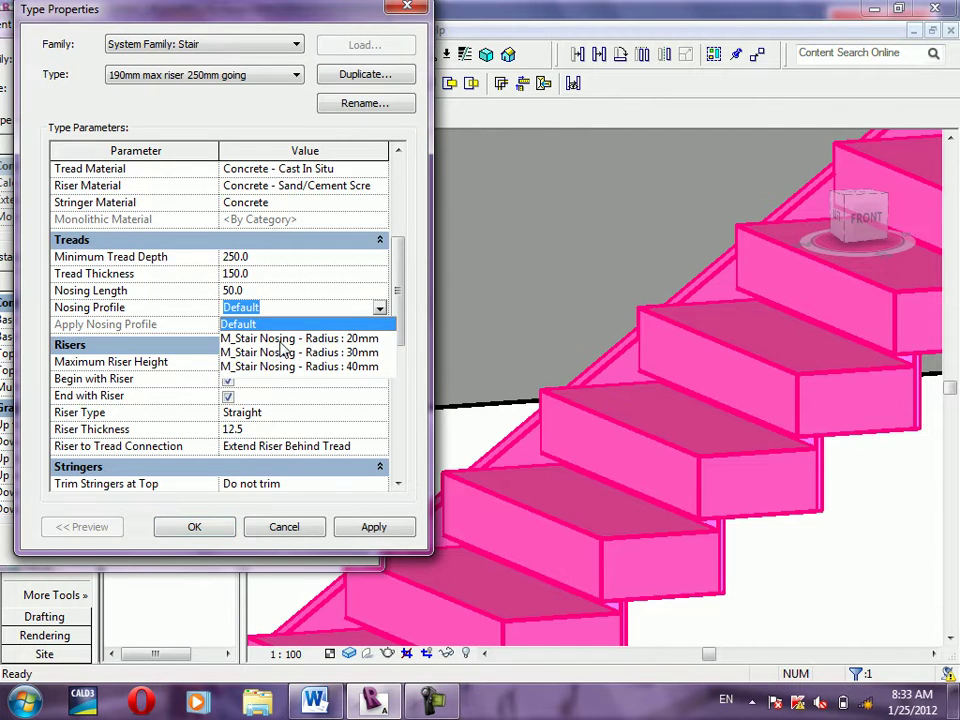
click(279, 340)
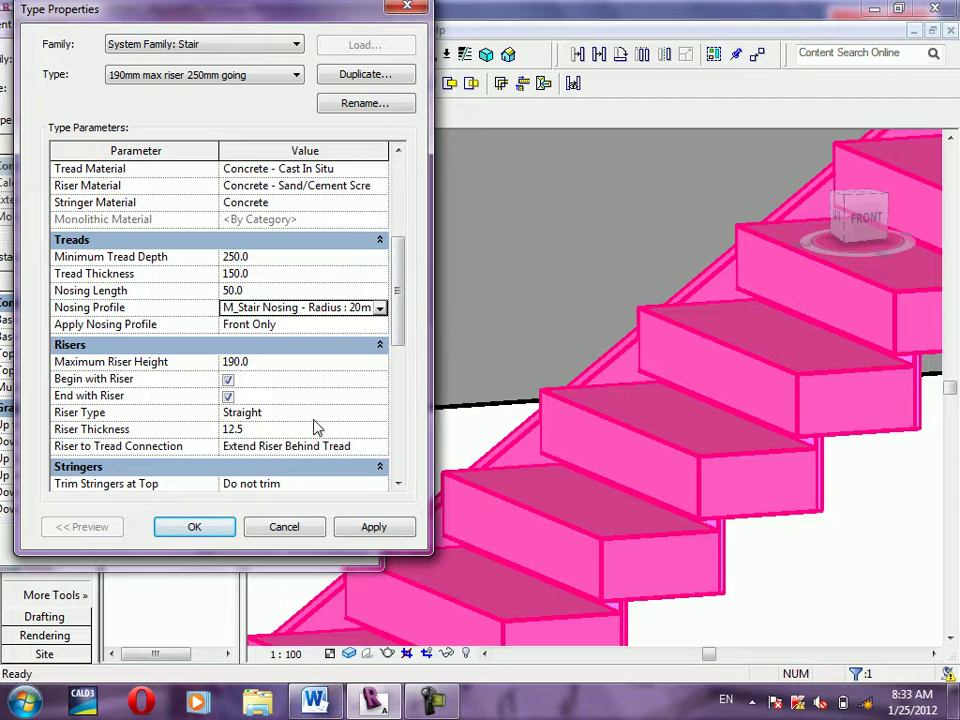
click(386, 532)
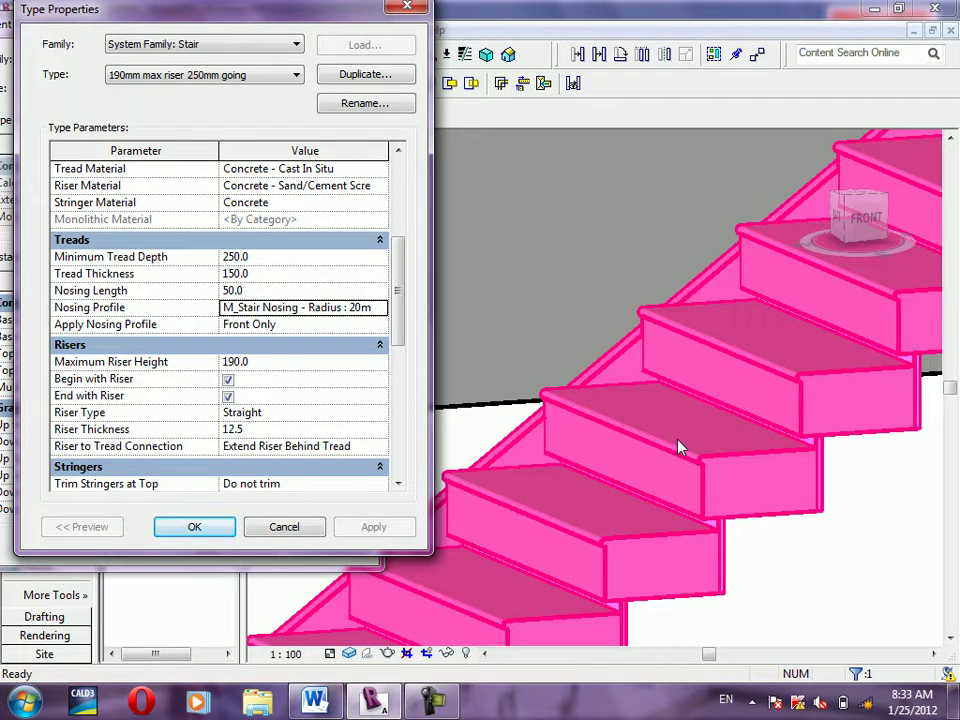
click(279, 324)
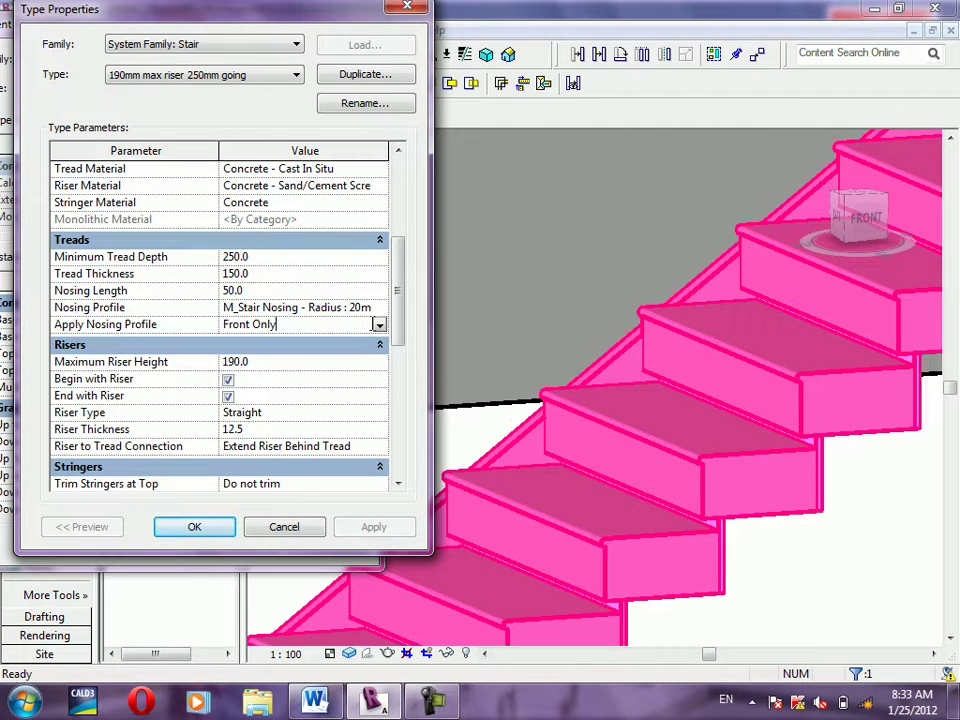
click(379, 327)
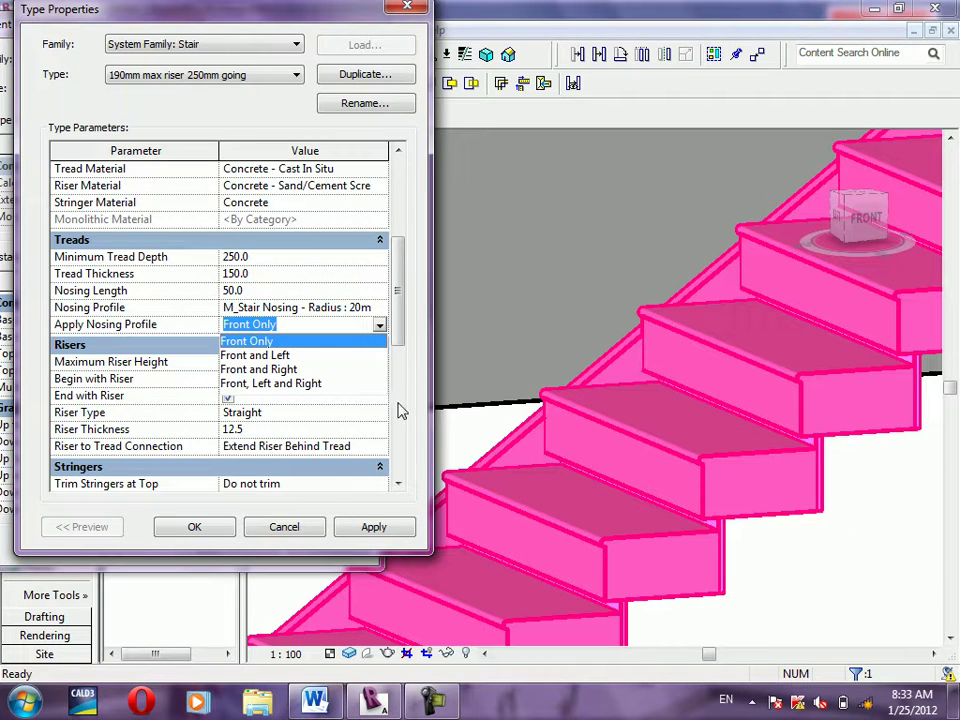
click(258, 369)
click(373, 530)
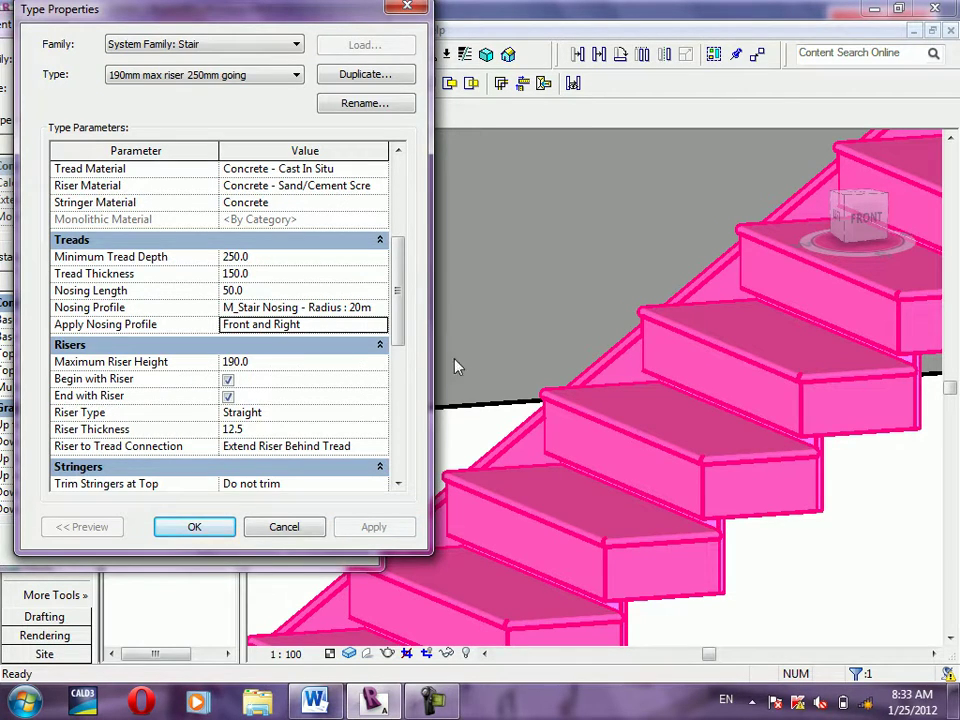
drag(403, 332, 400, 365)
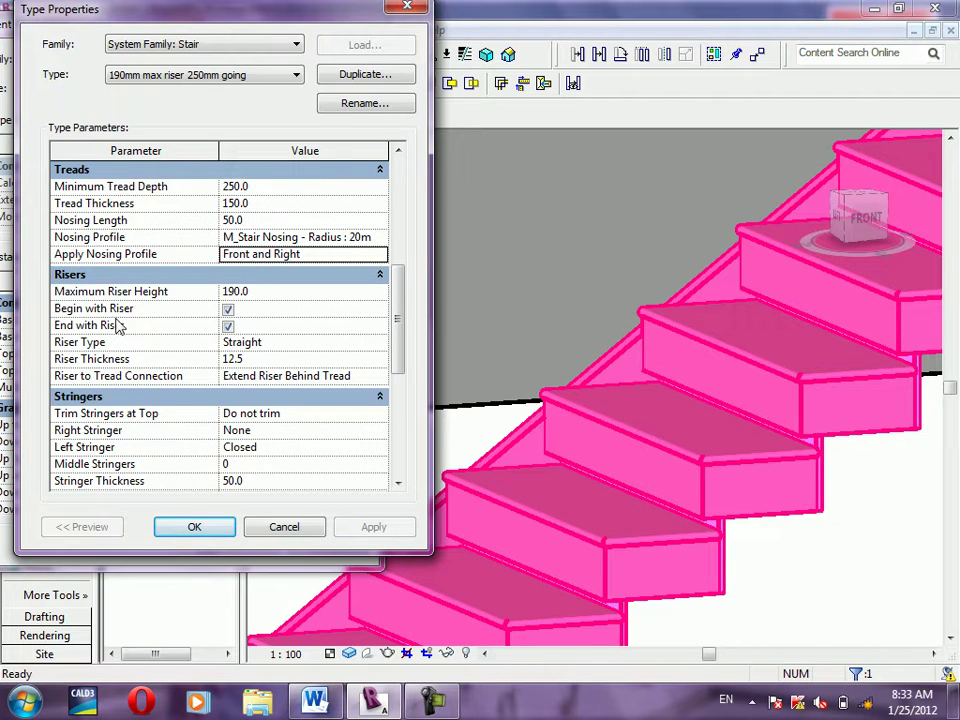
Close the properties and zoom in and out to inspect the stair's projecting nosings
click(305, 532)
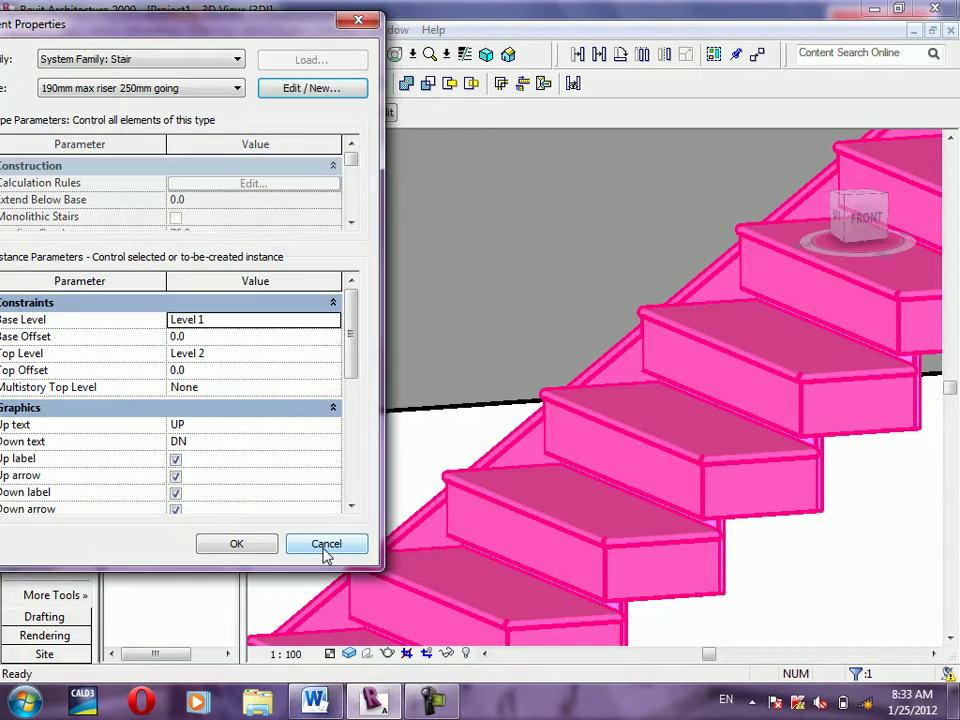
click(325, 554)
scroll(752, 306, down, 2)
scroll(756, 291, down, 1)
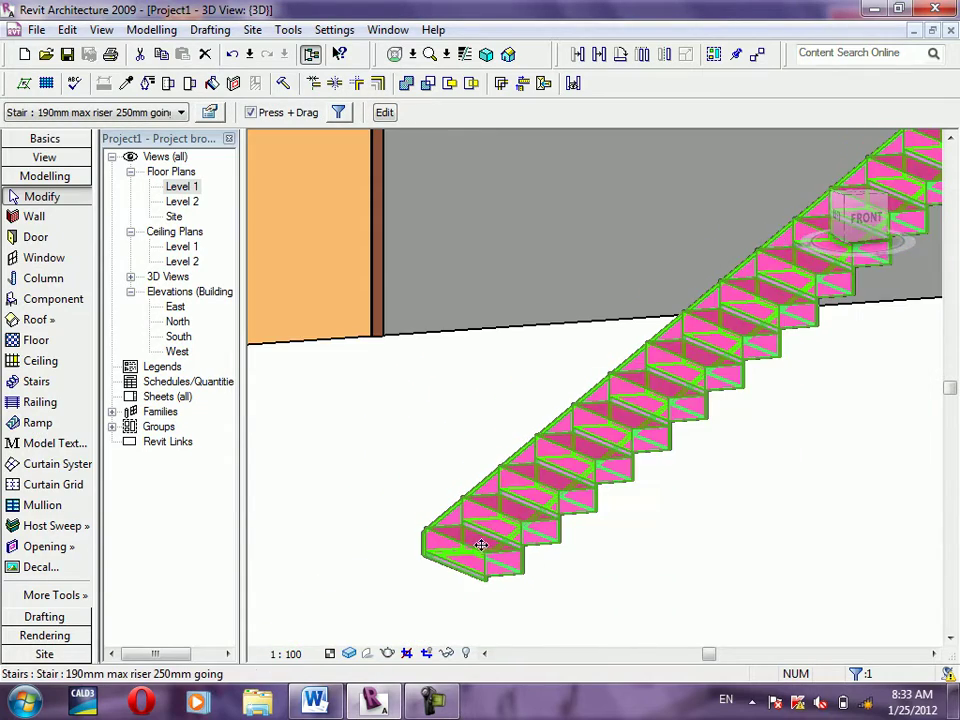
scroll(540, 530, down, 2)
scroll(321, 546, down, 2)
scroll(321, 546, down, 1)
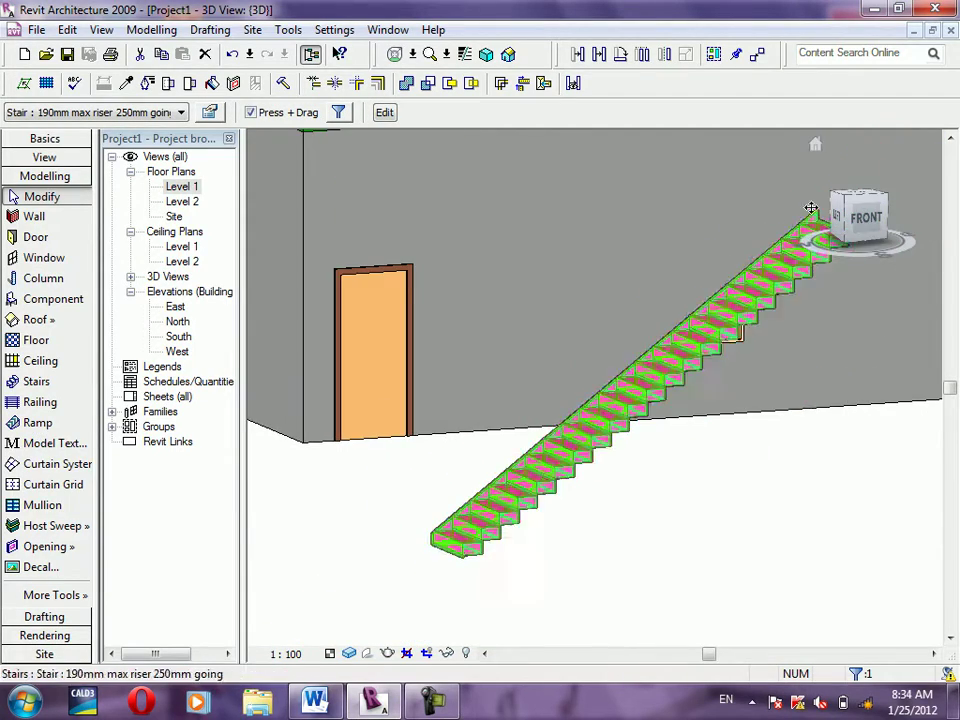
scroll(467, 643, down, 2)
scroll(413, 663, up, 3)
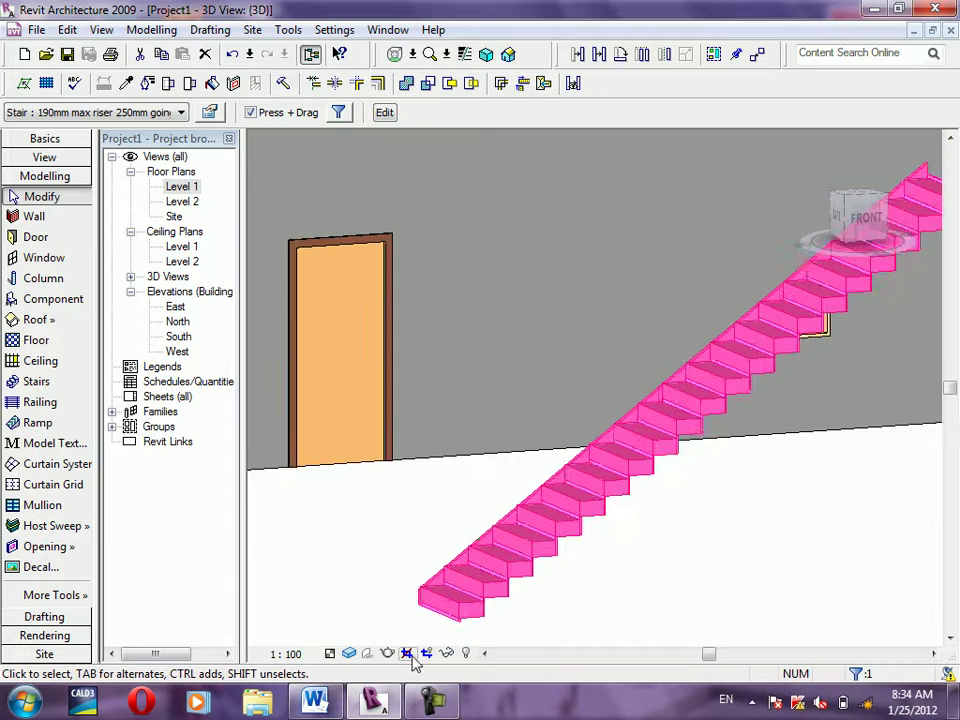
scroll(467, 634, up, 1)
scroll(471, 634, up, 2)
scroll(460, 628, up, 2)
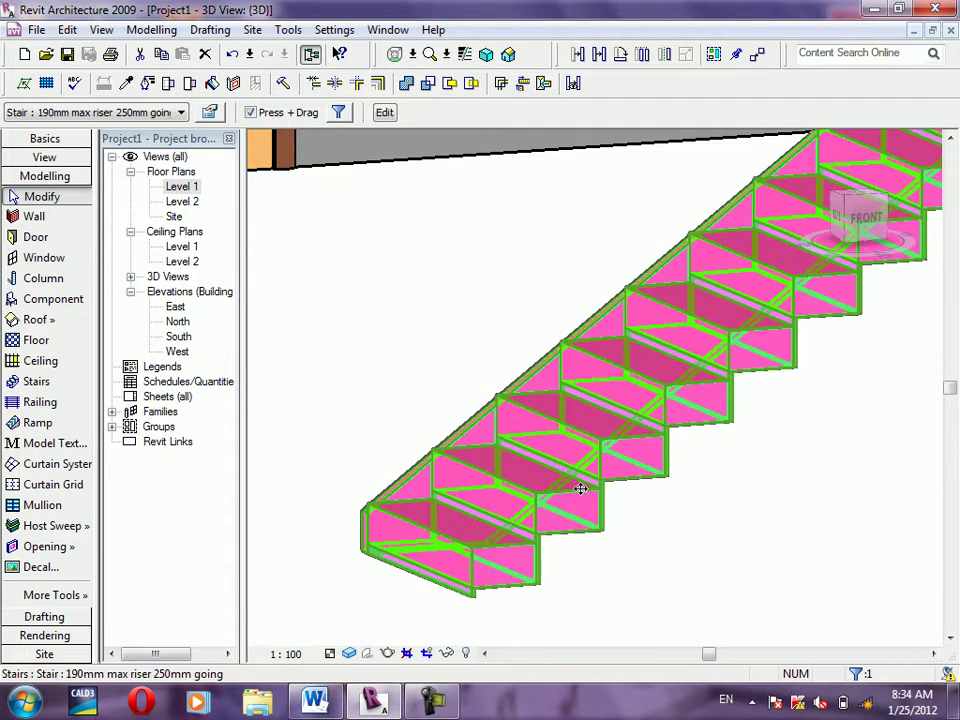
scroll(483, 519, down, 2)
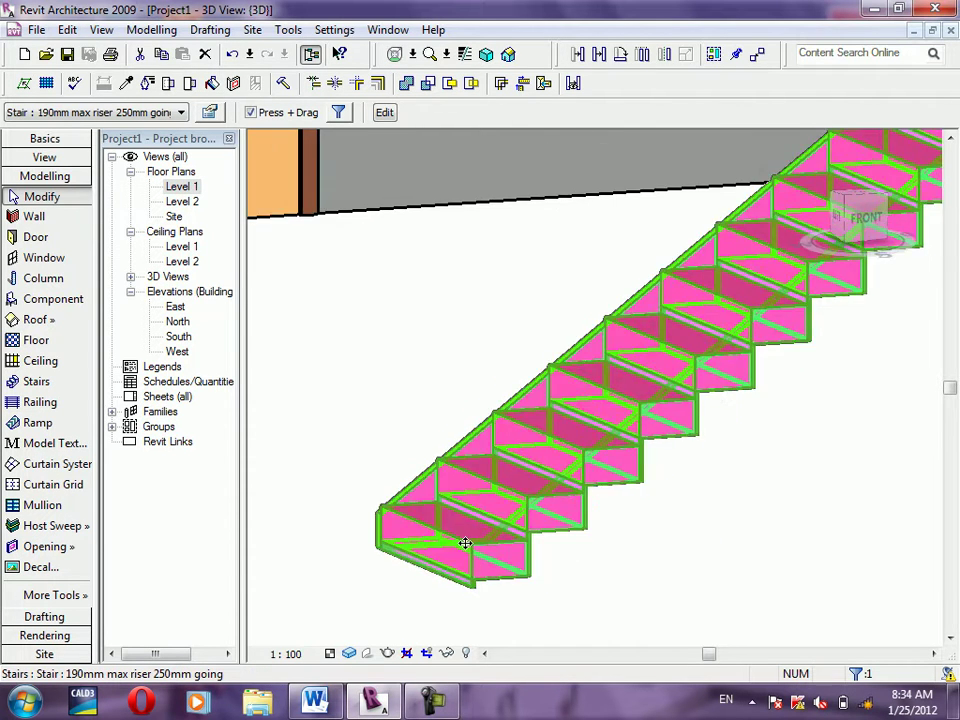
scroll(463, 544, down, 2)
scroll(429, 553, down, 2)
scroll(782, 251, up, 2)
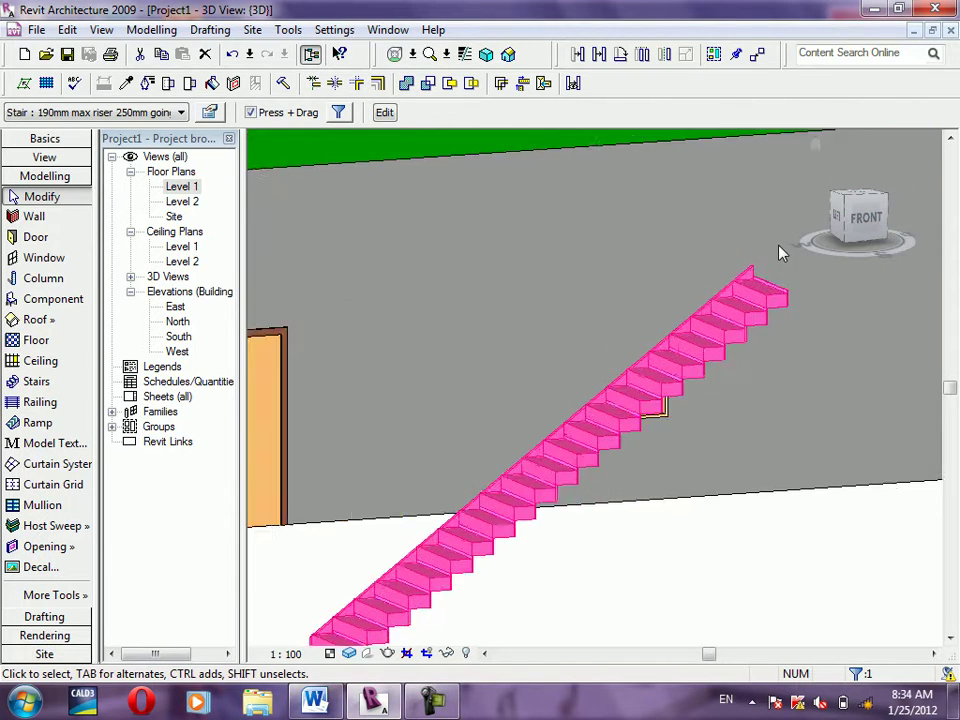
scroll(778, 285, up, 2)
scroll(776, 369, up, 2)
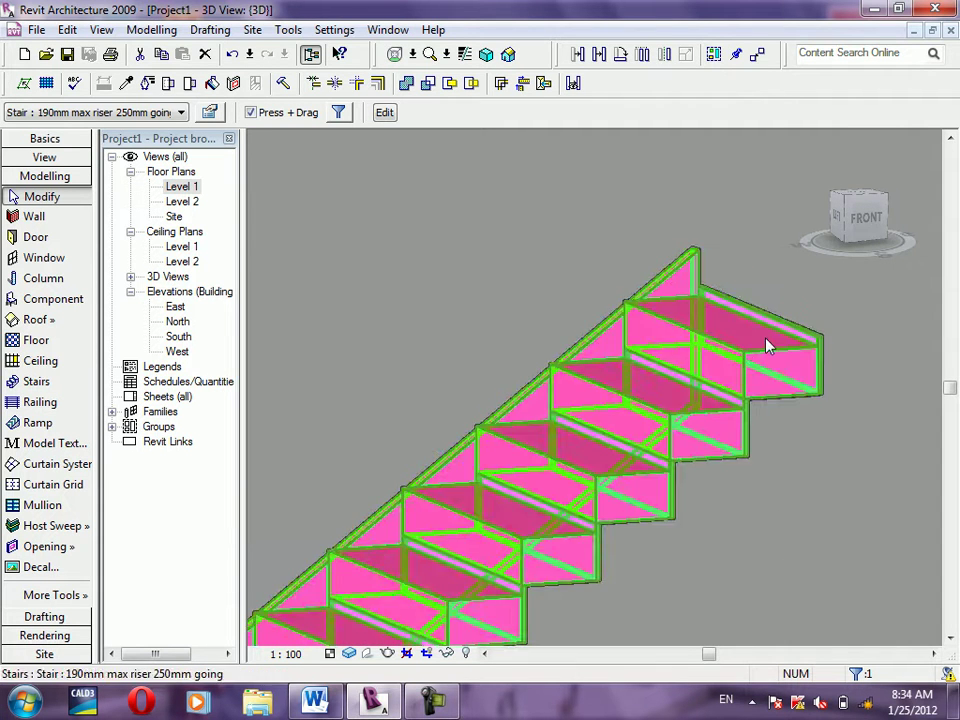
scroll(768, 270, down, 1)
scroll(765, 255, down, 2)
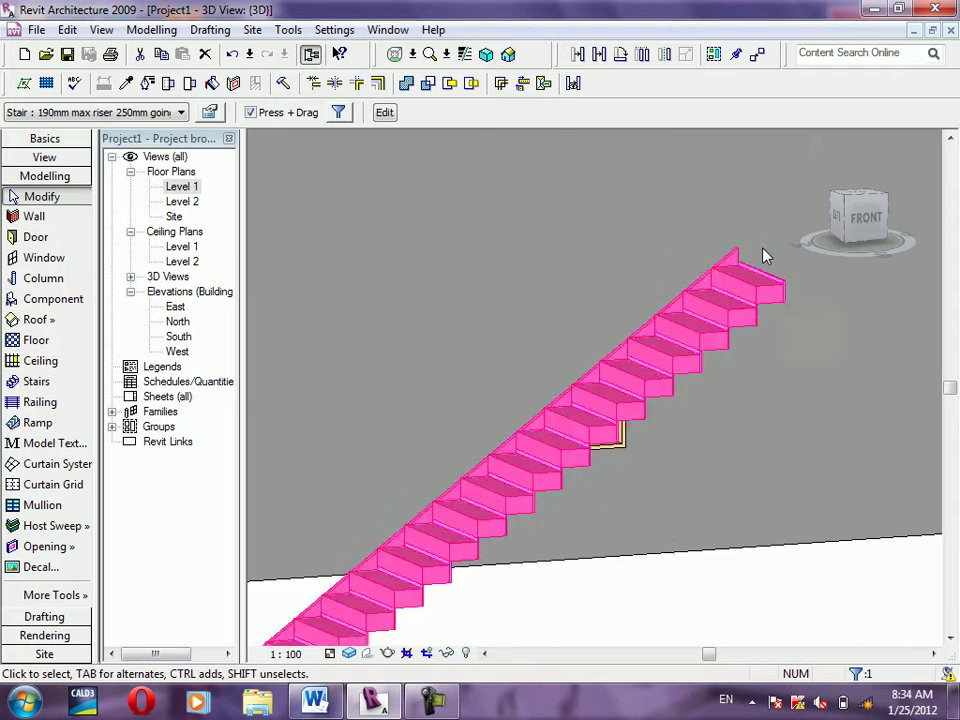
scroll(765, 257, down, 2)
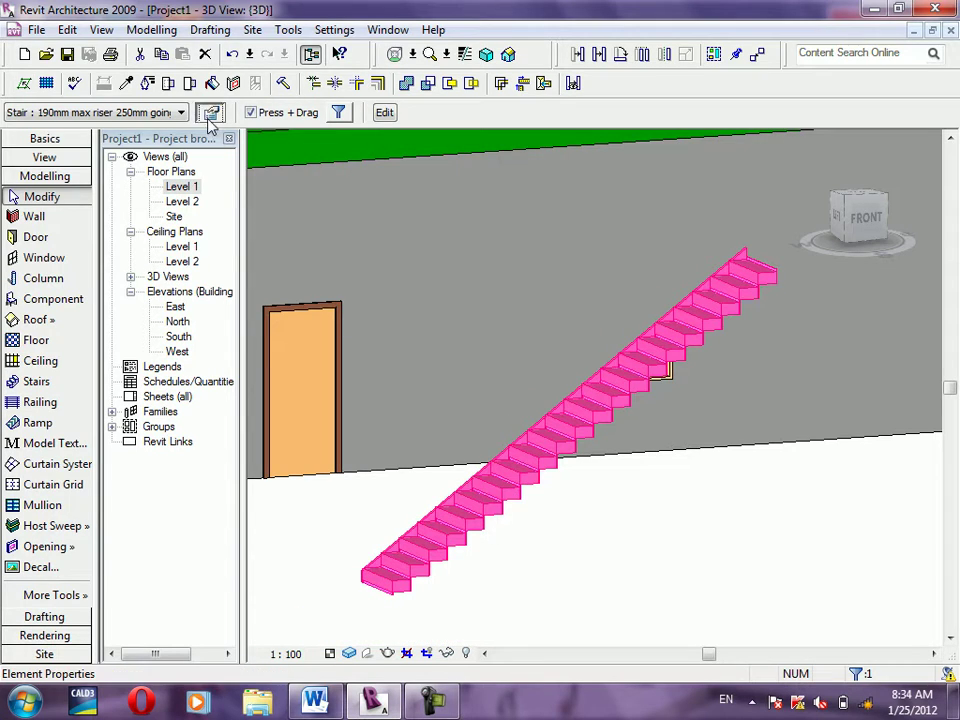
Turn off Begin with Riser and End with Riser, accepting the riser count warning
click(209, 112)
click(330, 89)
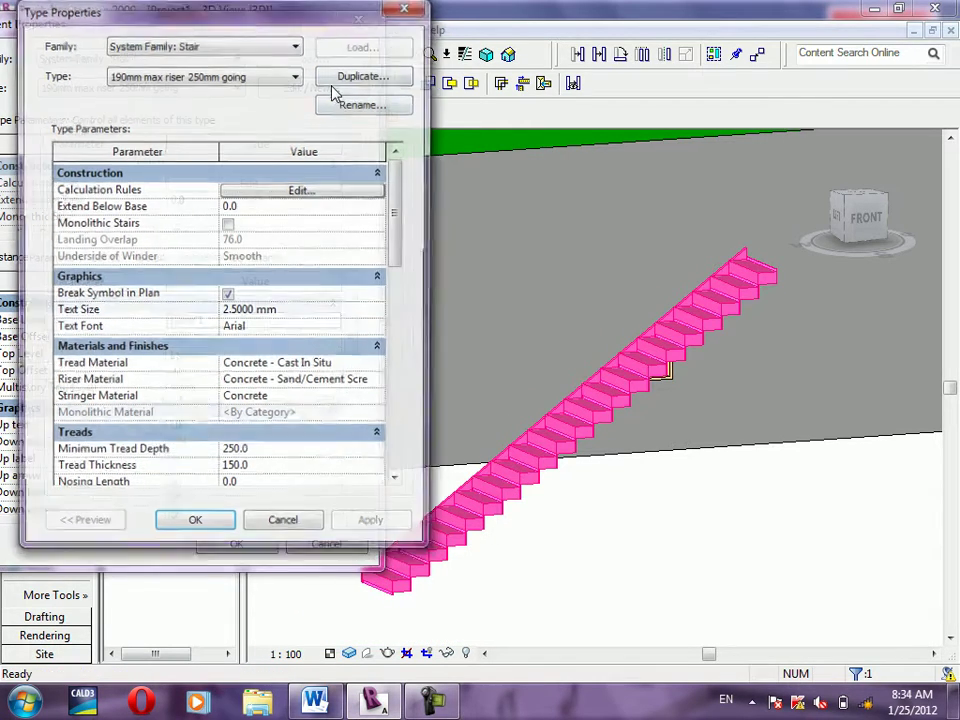
drag(400, 262, 398, 381)
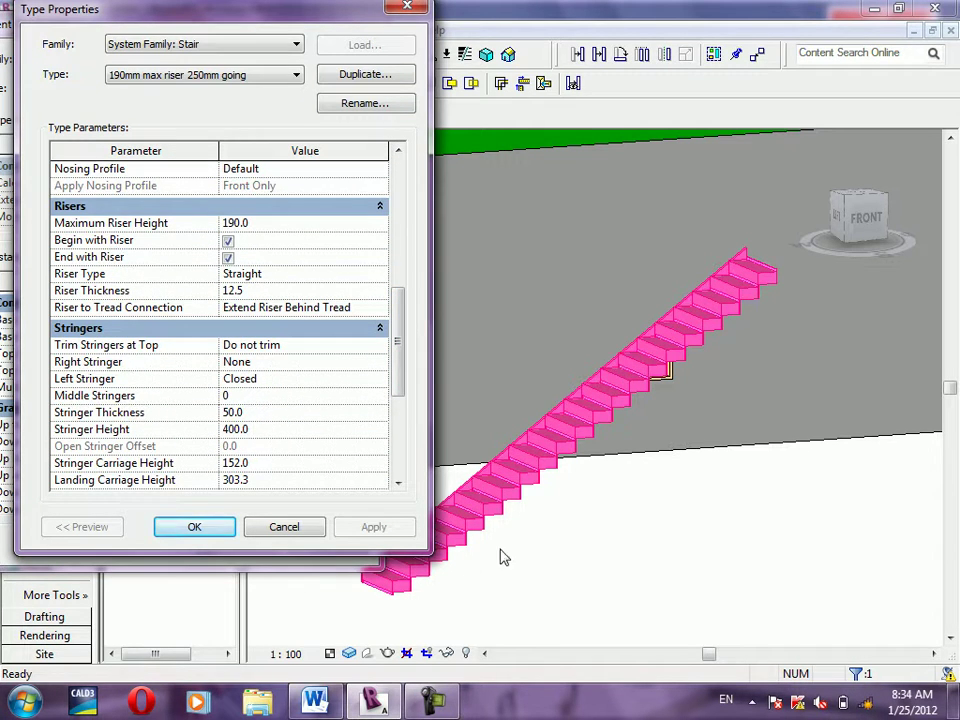
click(228, 243)
click(228, 257)
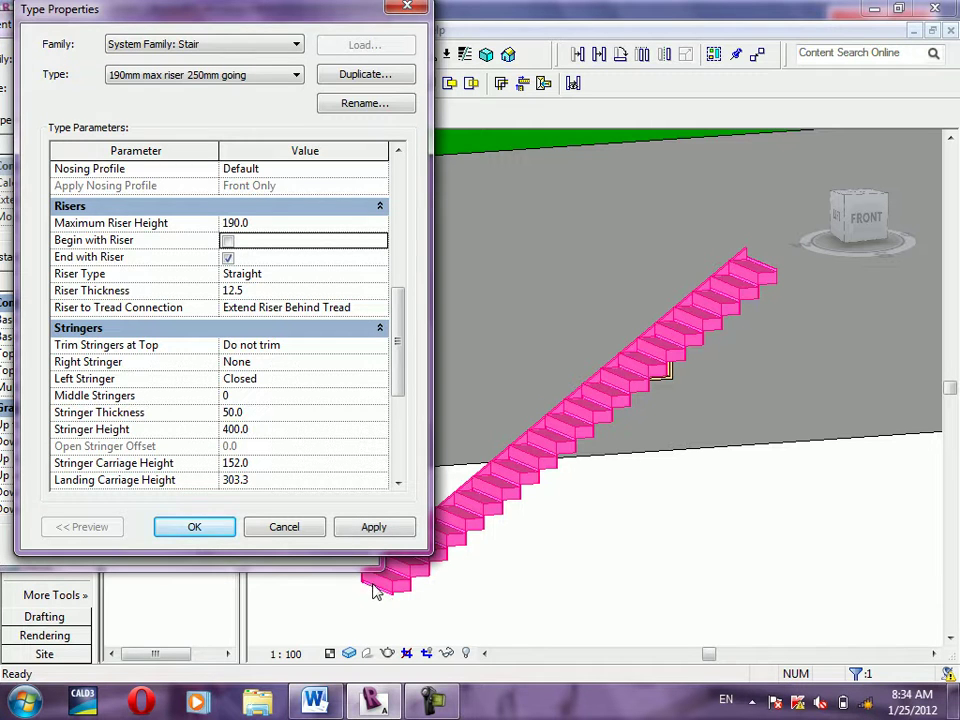
click(350, 527)
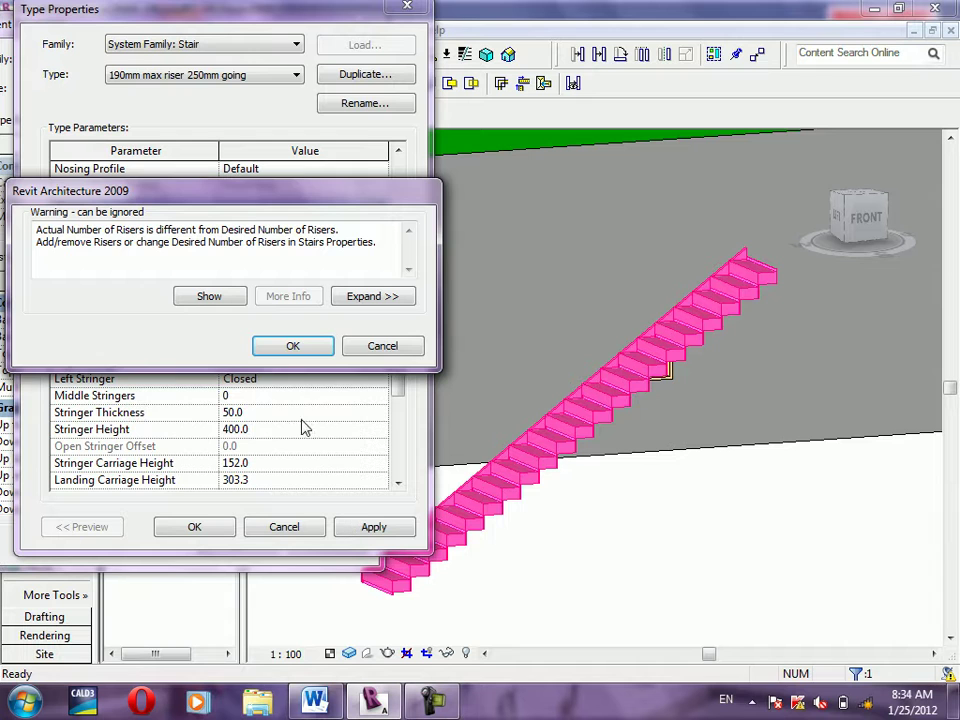
click(291, 346)
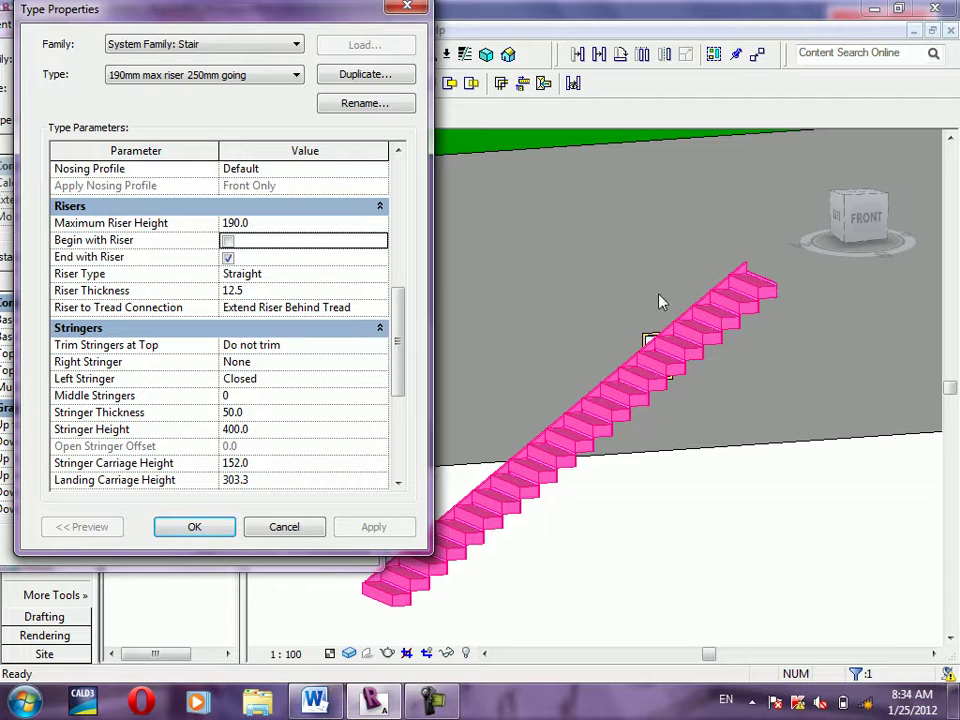
click(228, 257)
click(389, 533)
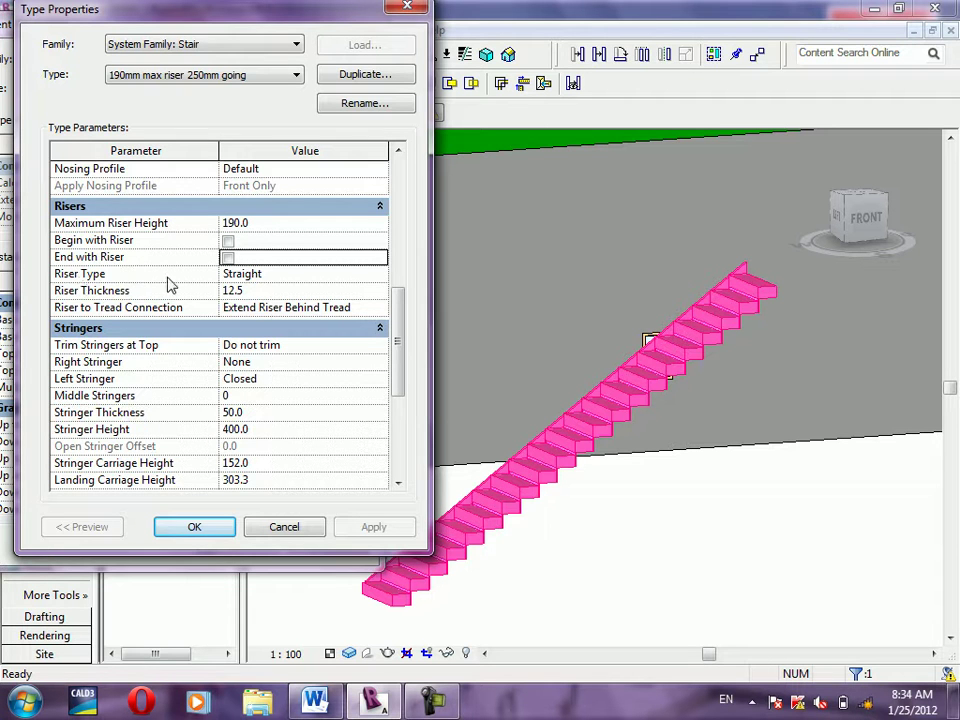
Accept the earlier stair type changes and close the stair's properties
click(199, 534)
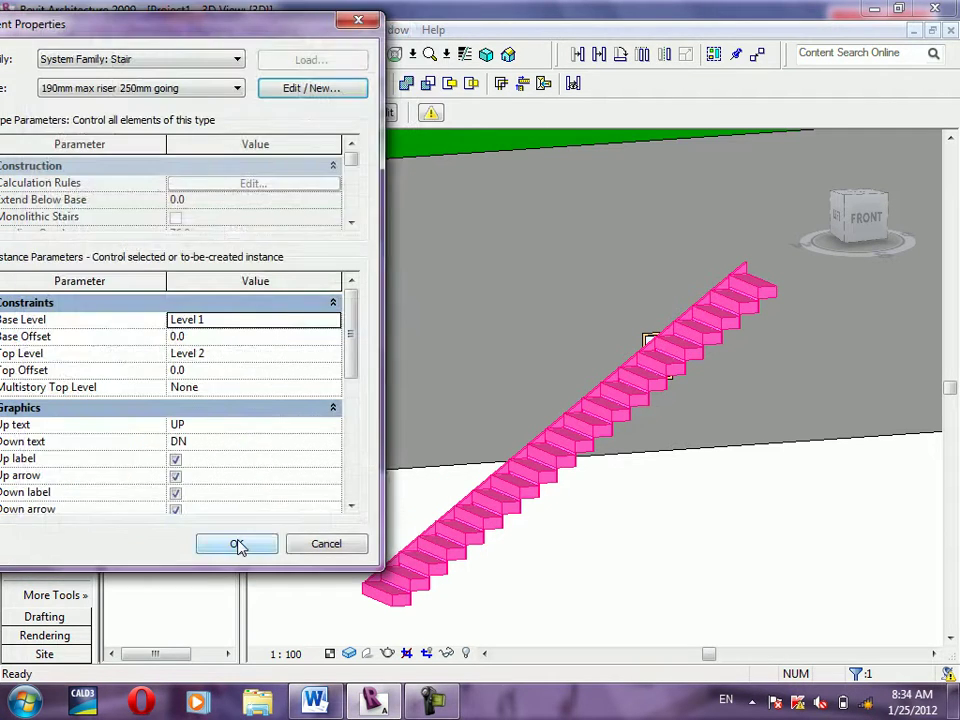
click(237, 543)
scroll(588, 420, up, 3)
scroll(588, 400, up, 2)
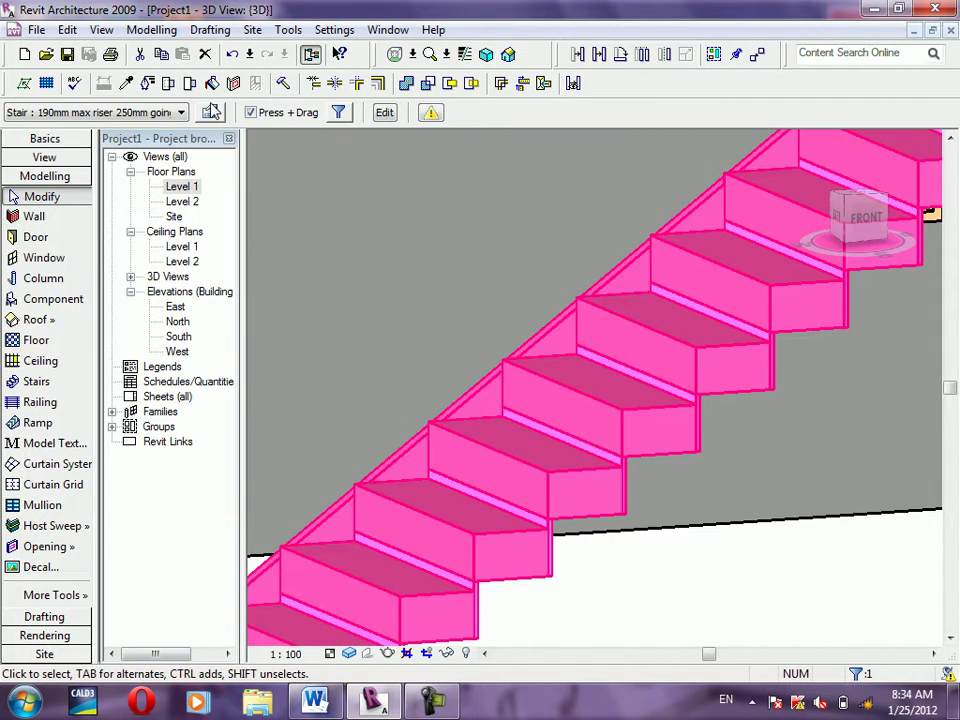
Preview Slanted risers on the stair type, then close the properties and deselect the stair
click(211, 112)
click(311, 88)
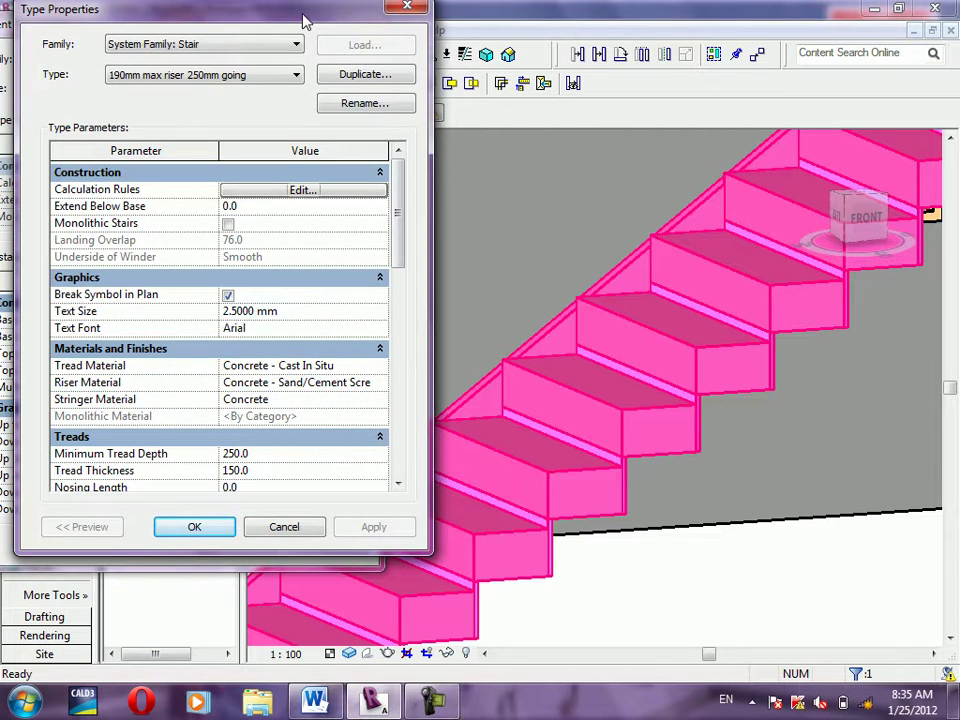
drag(306, 21, 250, 25)
drag(337, 212, 356, 321)
click(178, 346)
click(322, 346)
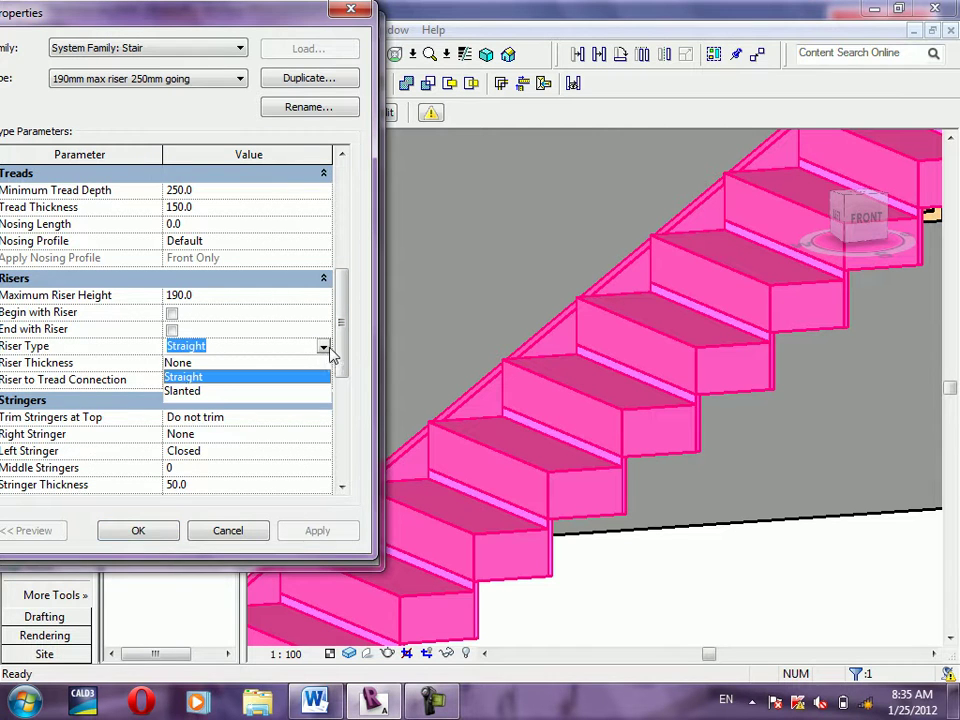
click(215, 399)
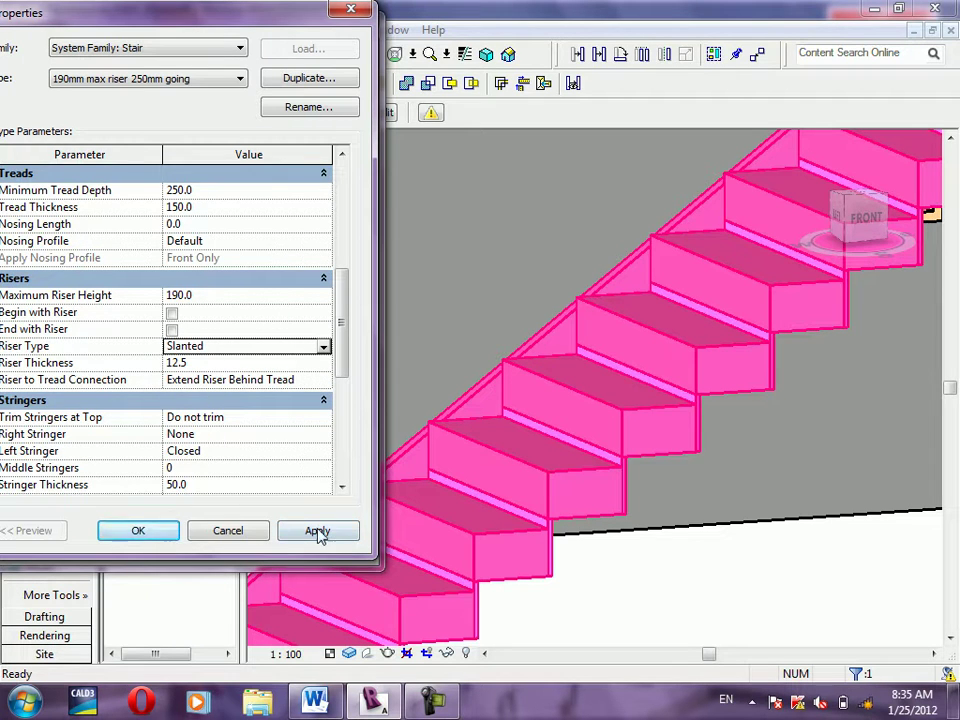
click(317, 533)
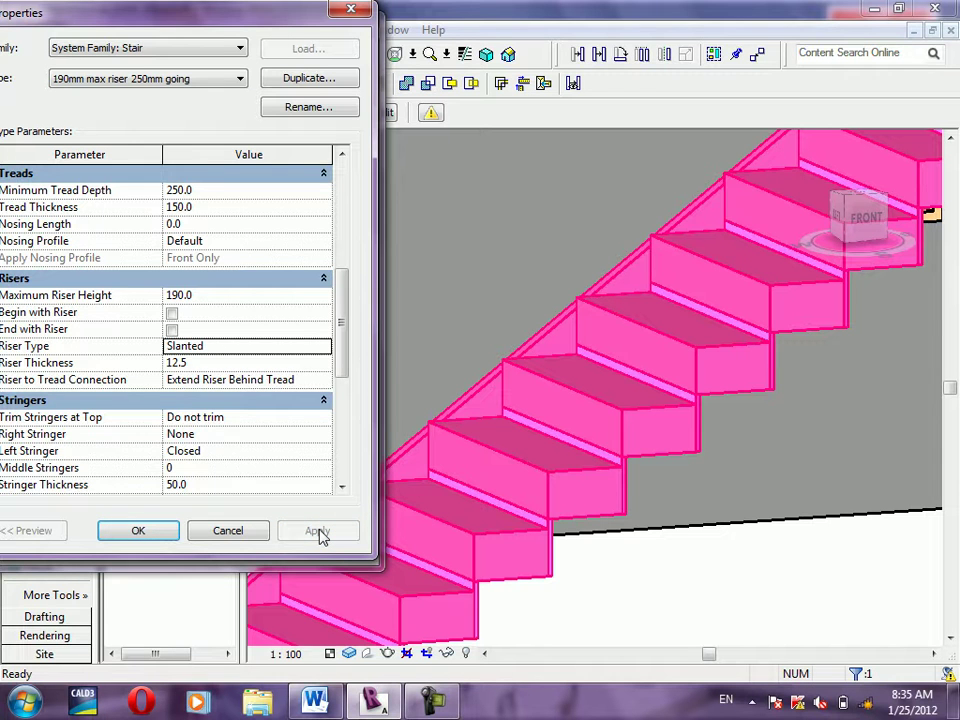
click(240, 345)
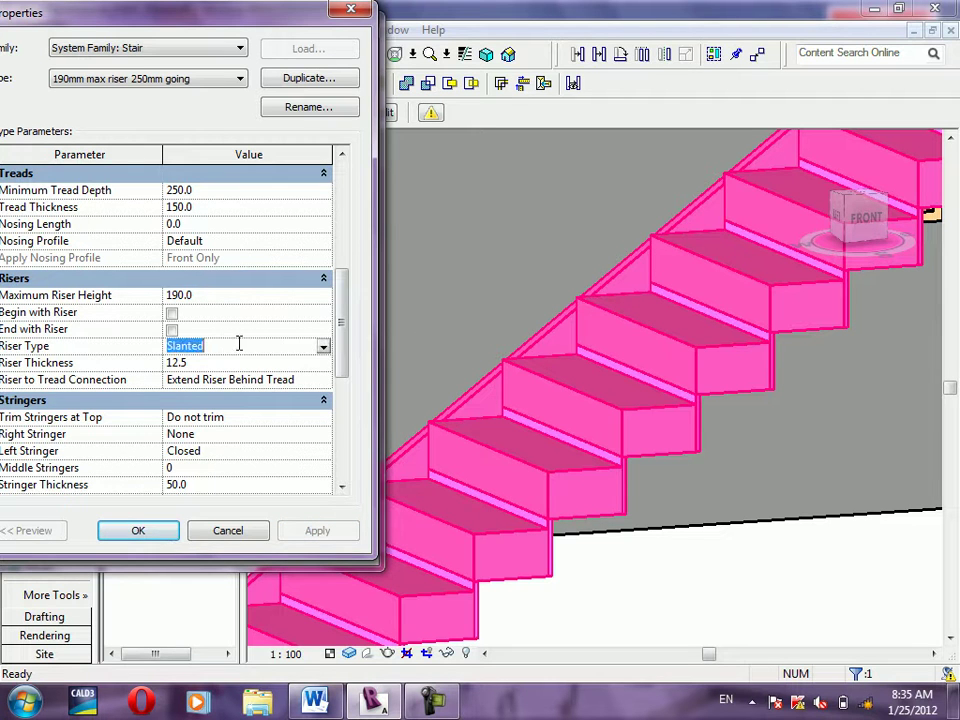
click(140, 534)
click(238, 544)
click(774, 583)
Reselect the stair and apply Riser Type None to preview it without risers
click(701, 450)
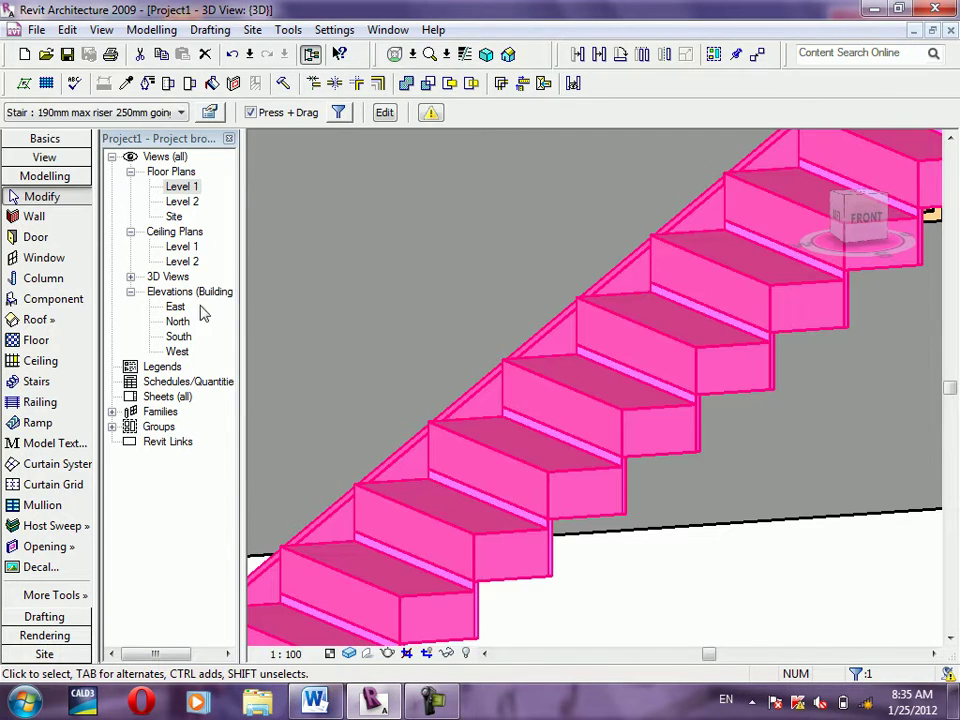
click(211, 113)
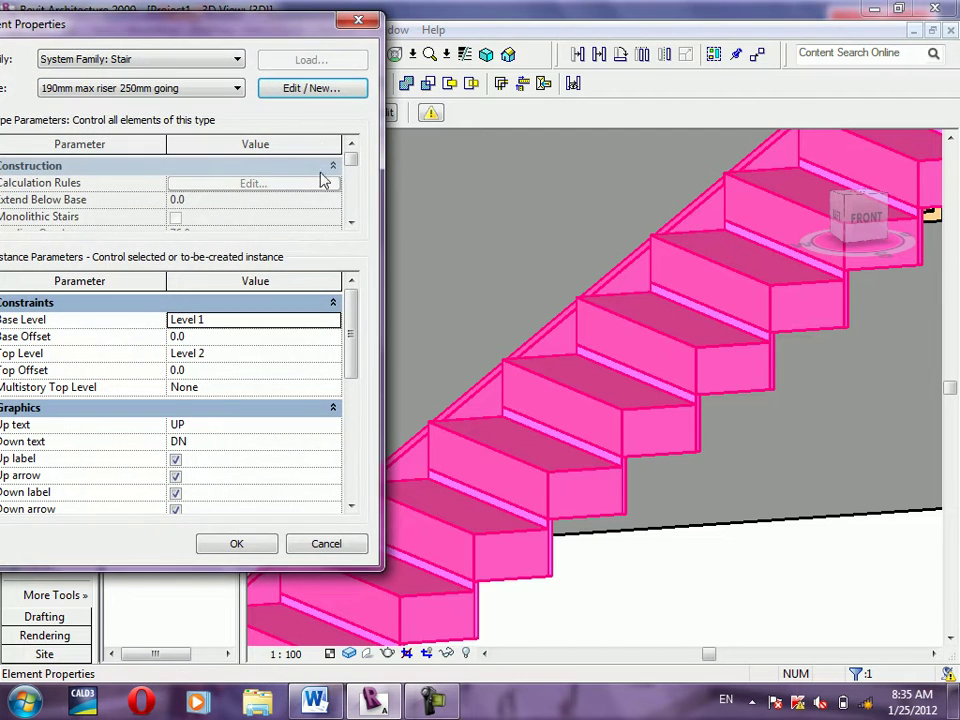
click(298, 90)
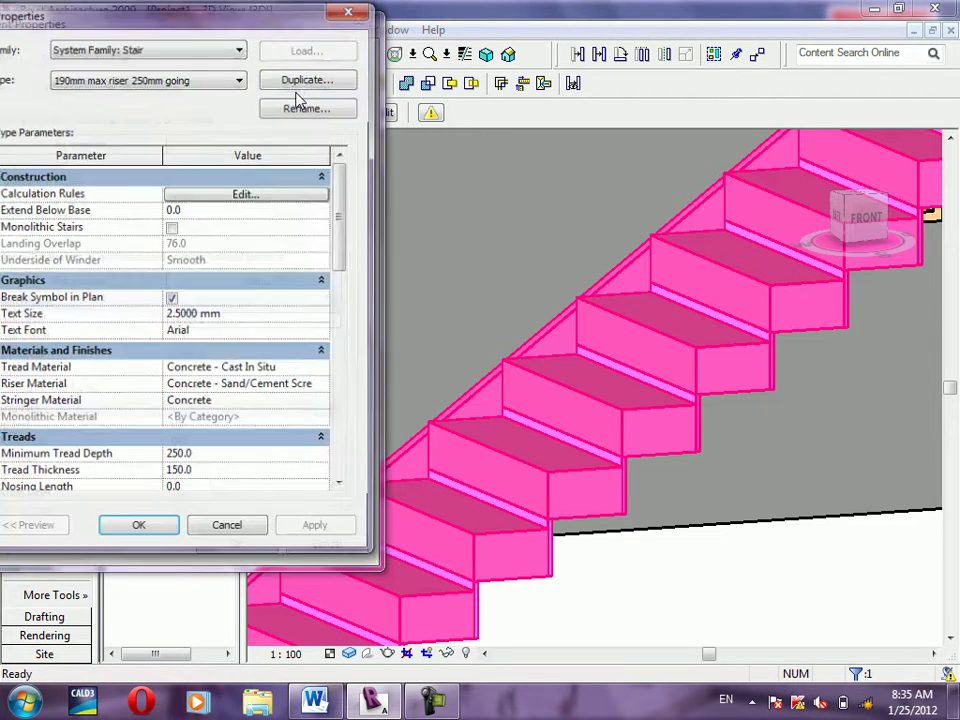
drag(343, 245, 343, 349)
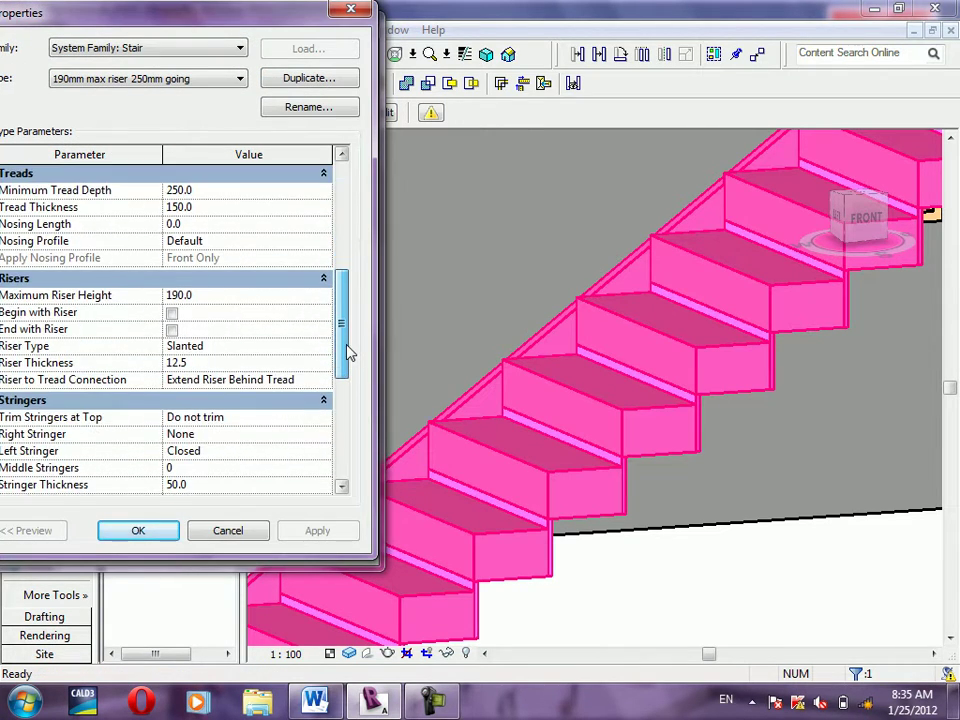
click(183, 350)
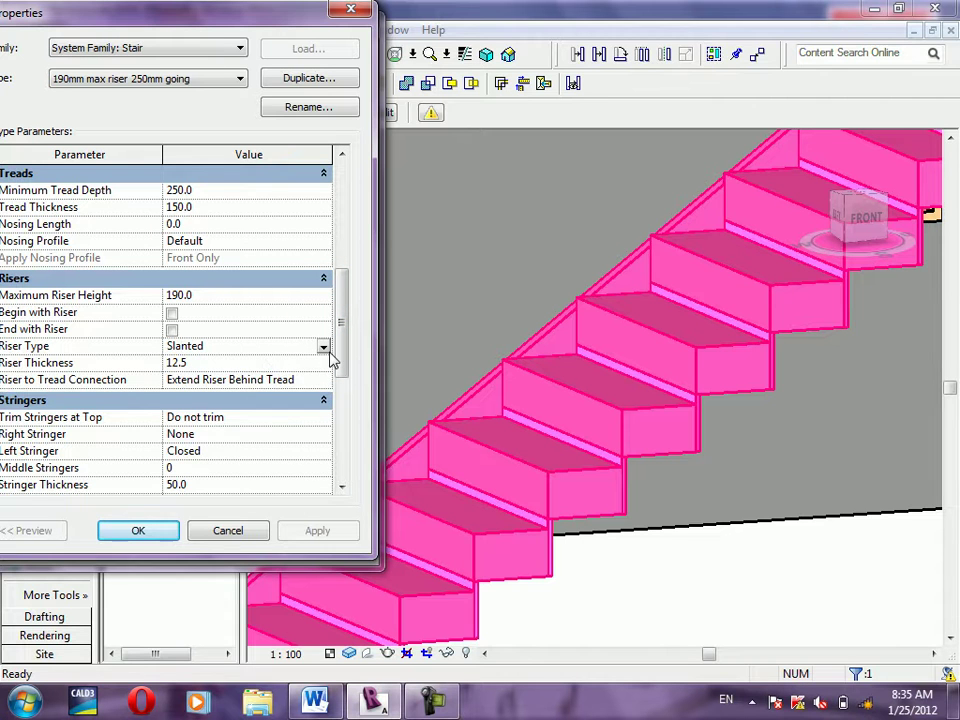
click(323, 347)
click(190, 363)
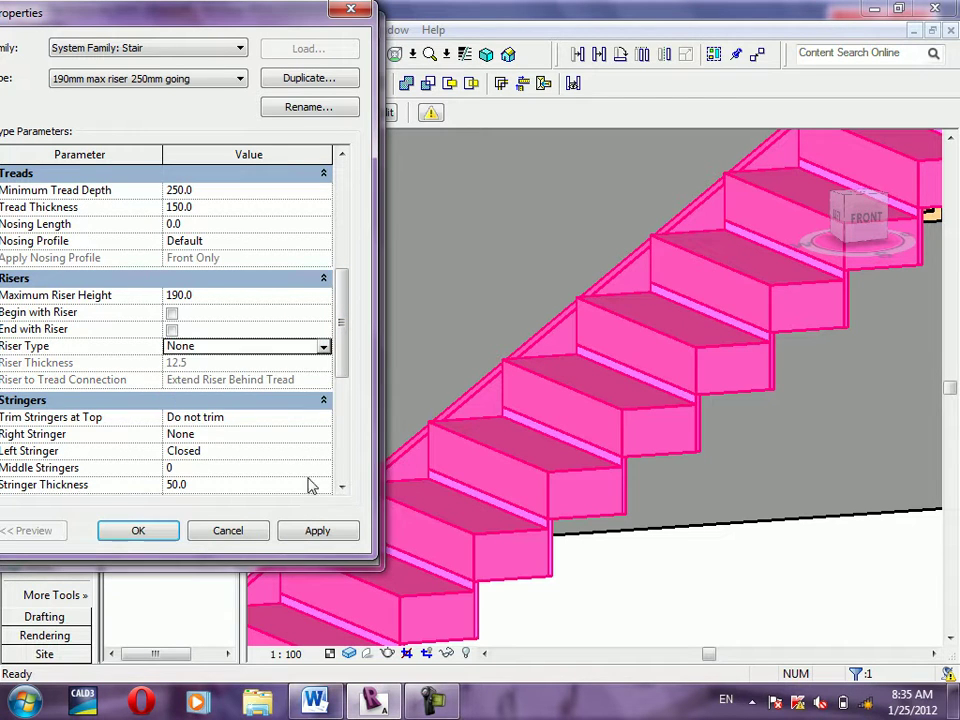
click(336, 533)
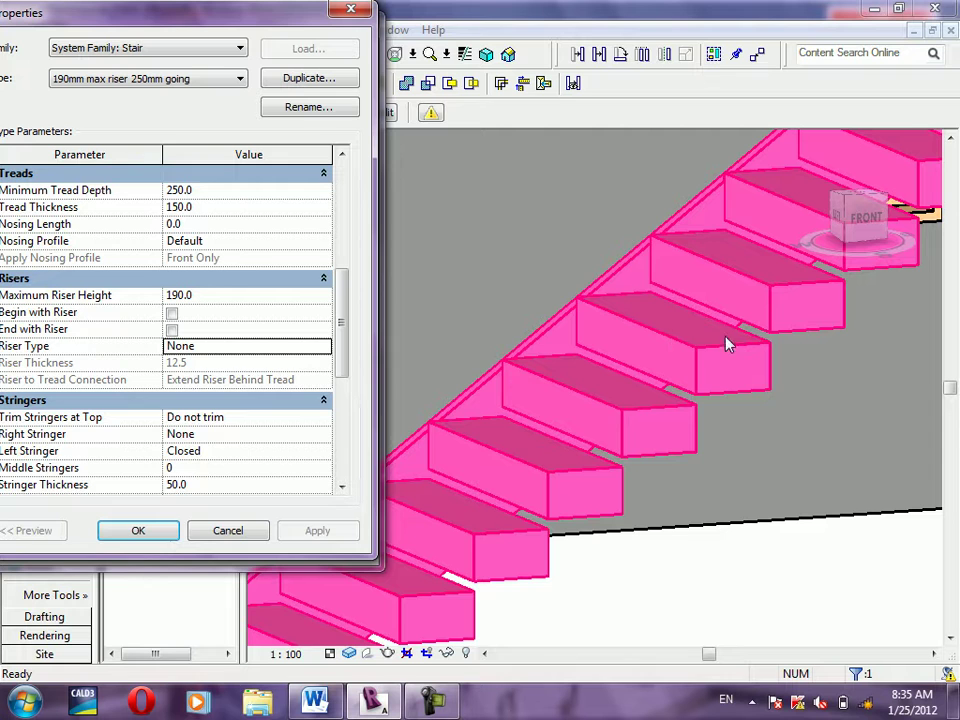
Preview Slanted risers again, then settle on Straight risers and apply
click(300, 348)
click(323, 347)
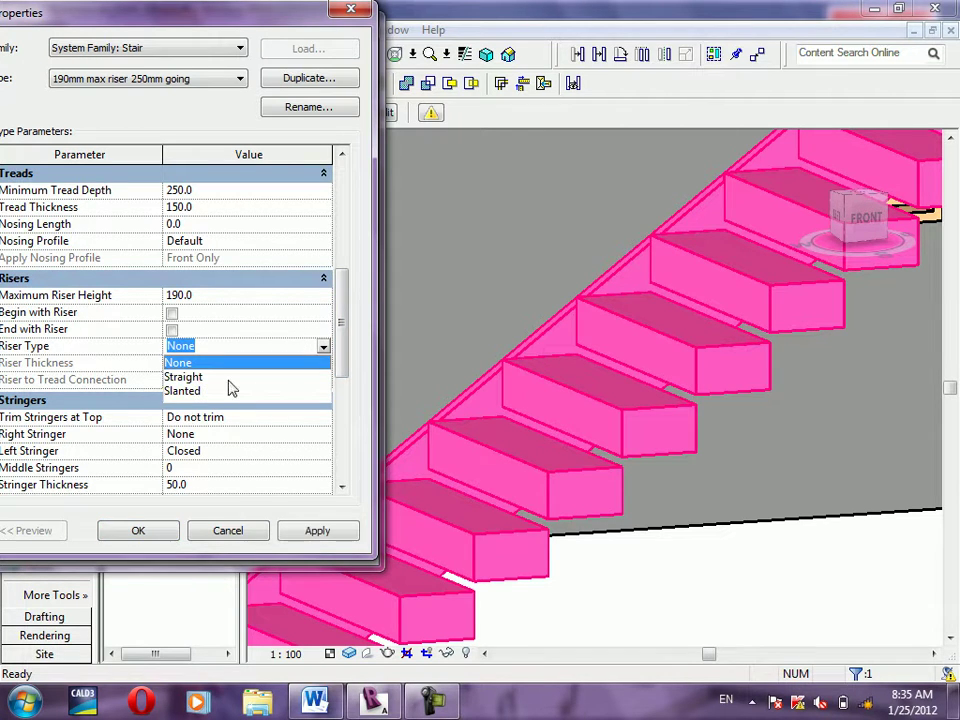
click(195, 390)
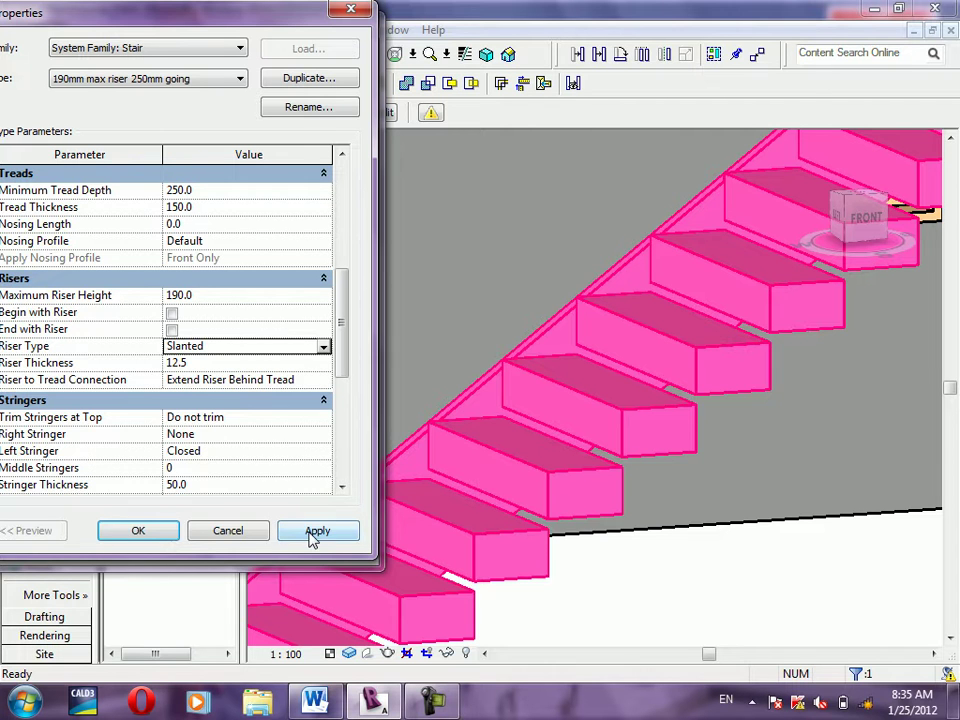
click(315, 533)
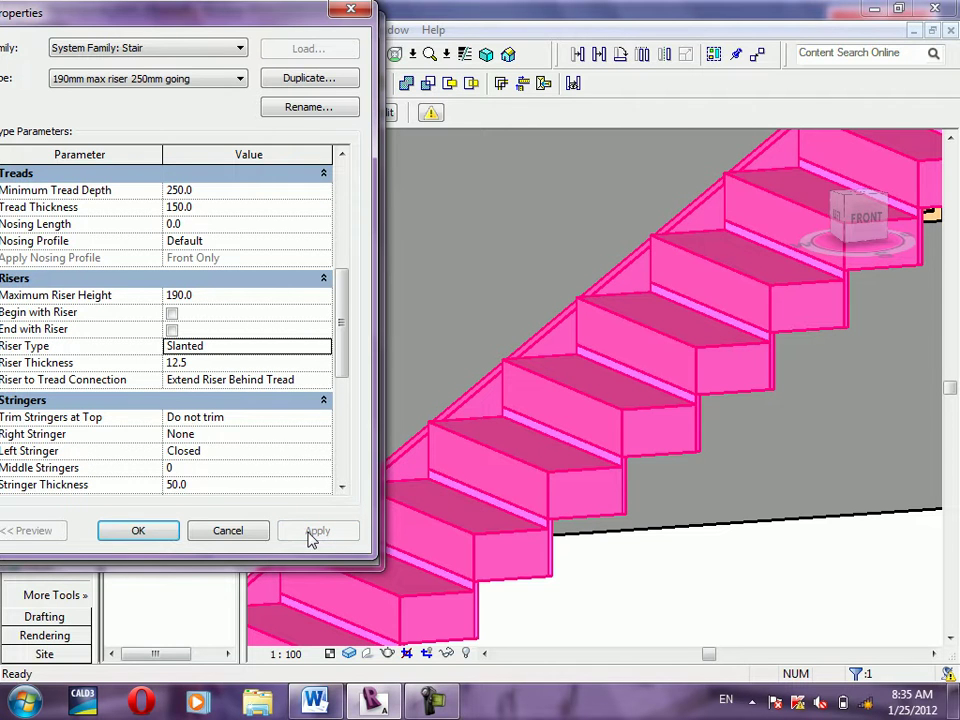
click(318, 348)
click(324, 346)
click(188, 378)
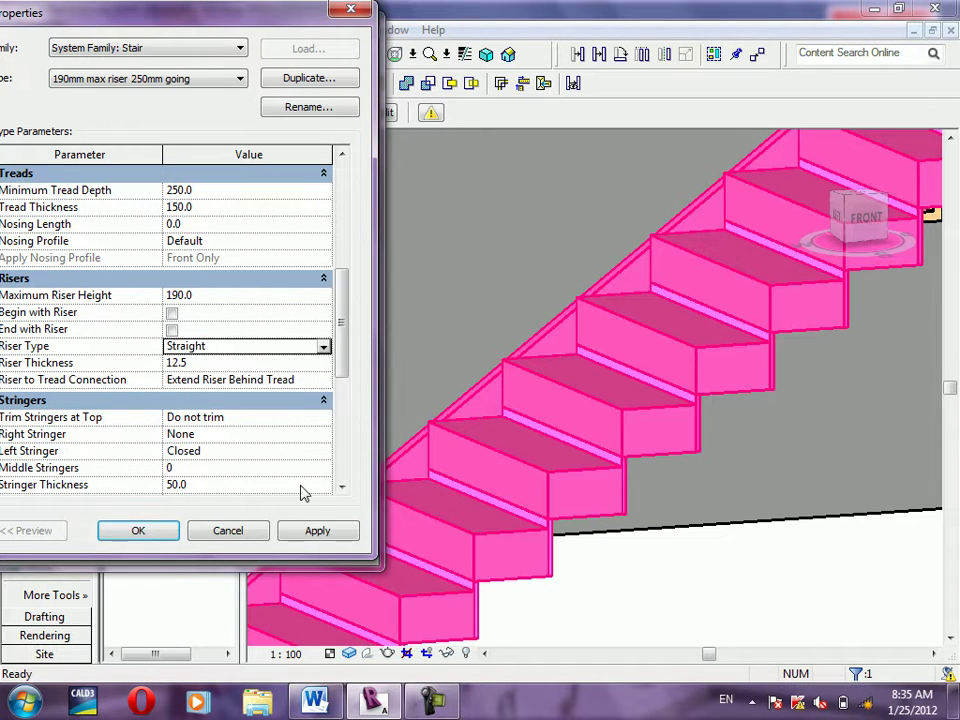
click(326, 531)
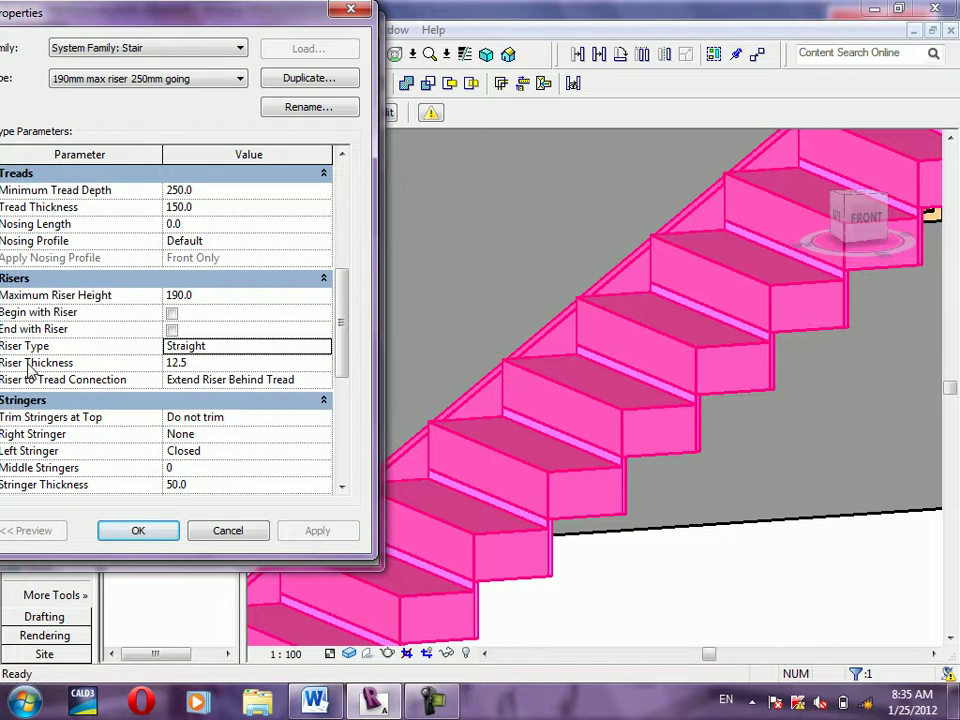
Apply a riser thickness of 25 with the Extend Tread Under Riser connection
click(209, 363)
text(25)
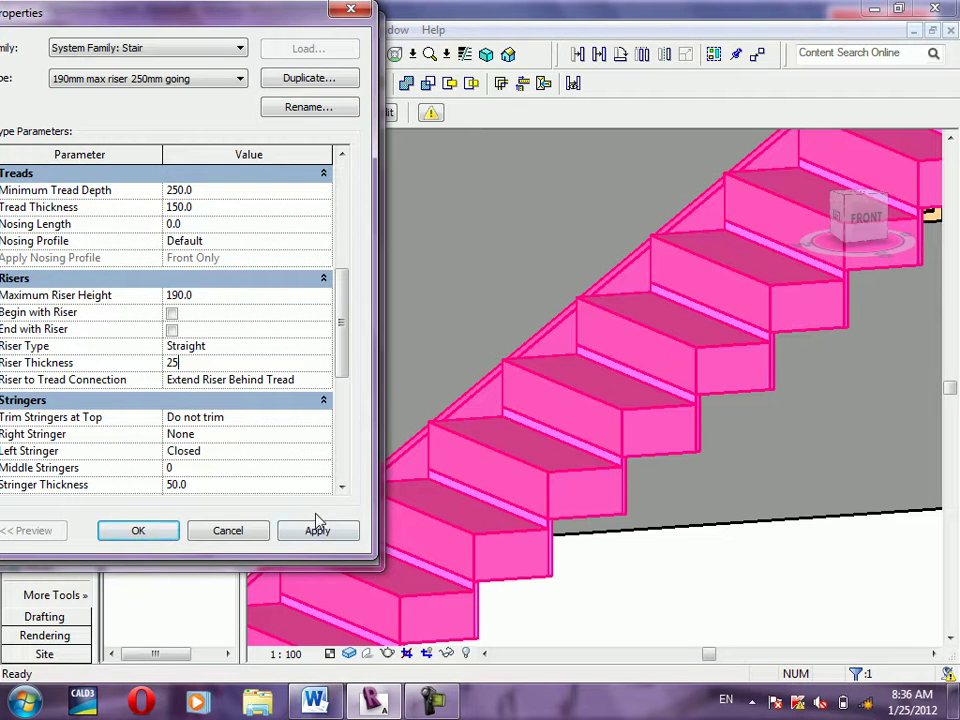
click(316, 531)
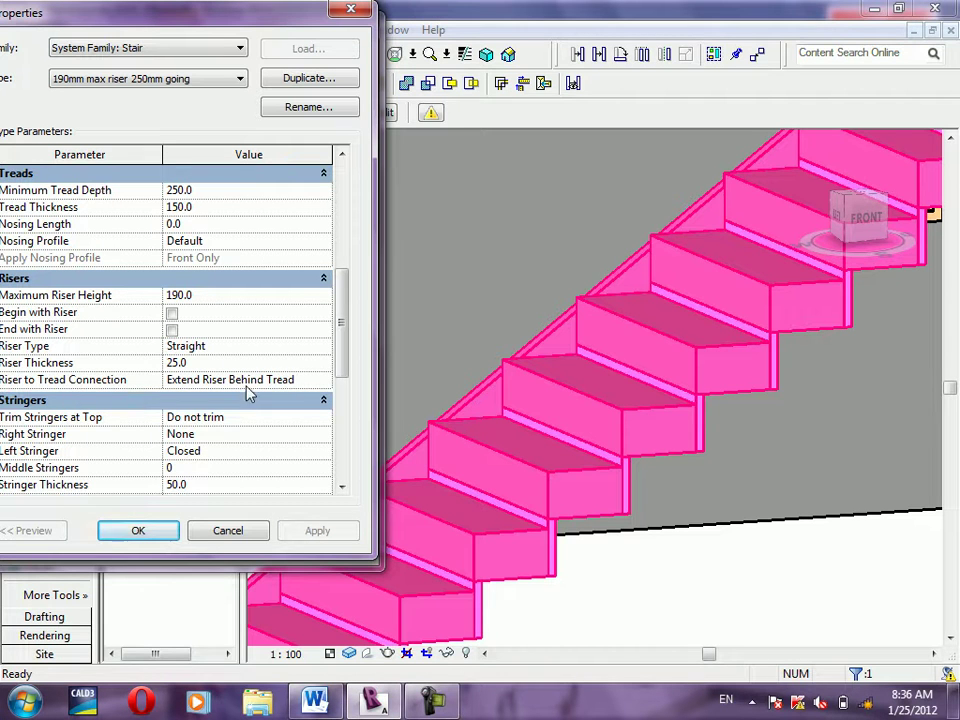
click(285, 384)
click(323, 381)
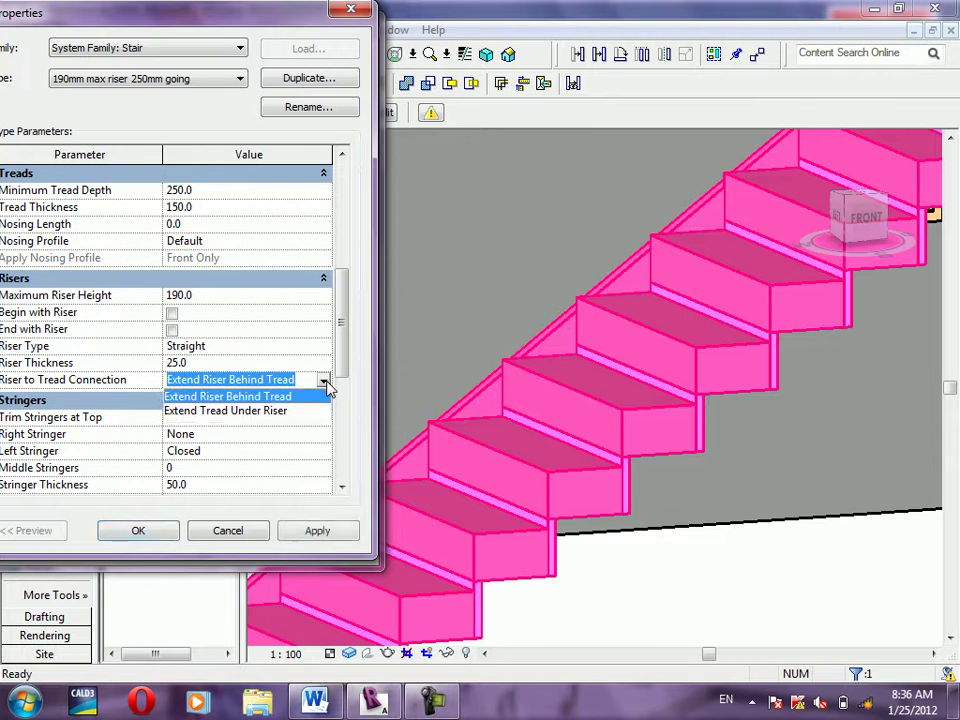
click(221, 412)
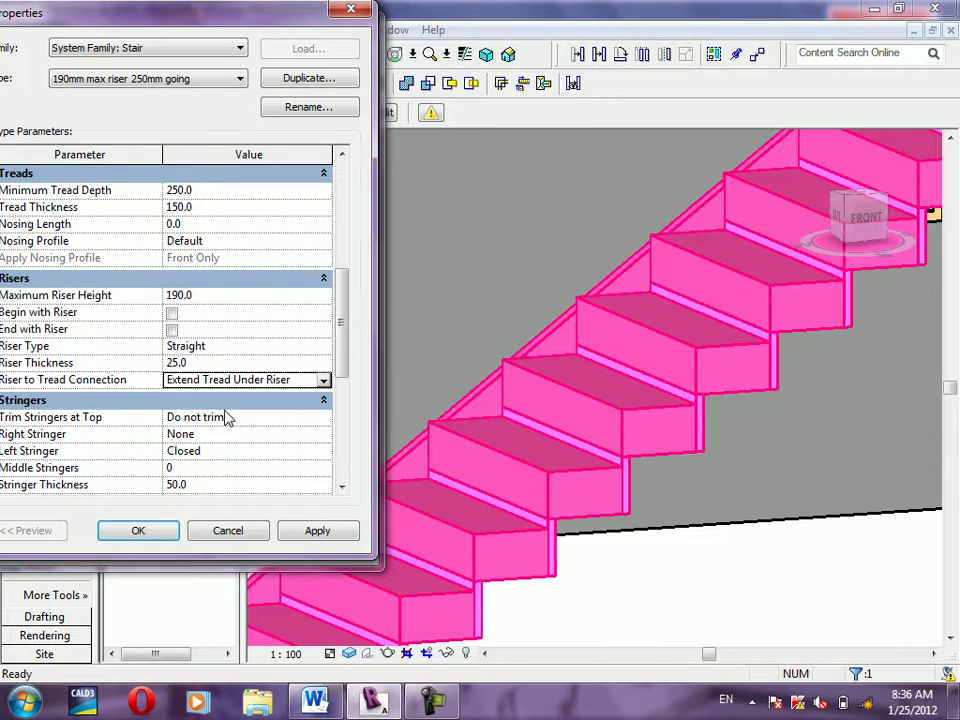
click(327, 531)
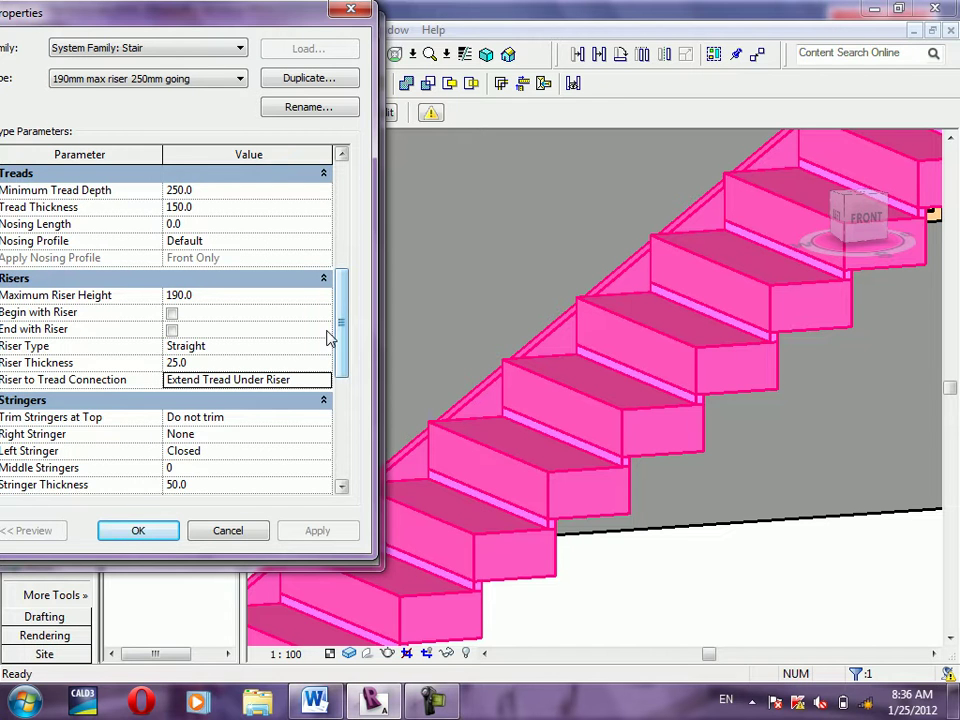
Check the Trim Stringers at Top options, then cancel and close the stair properties
drag(338, 336, 342, 356)
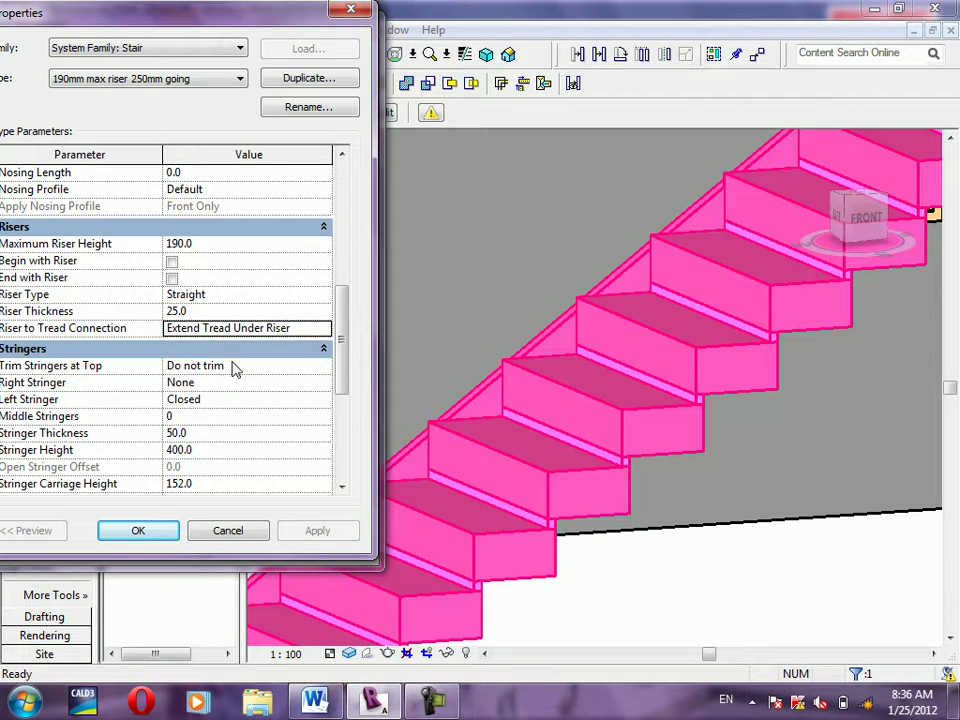
click(296, 366)
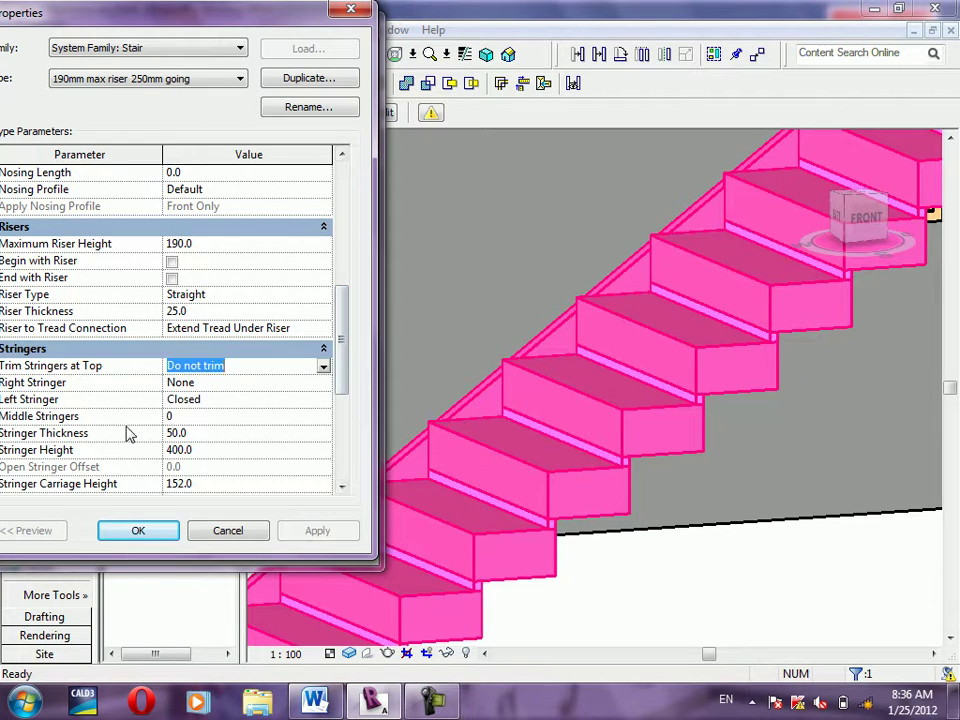
click(286, 372)
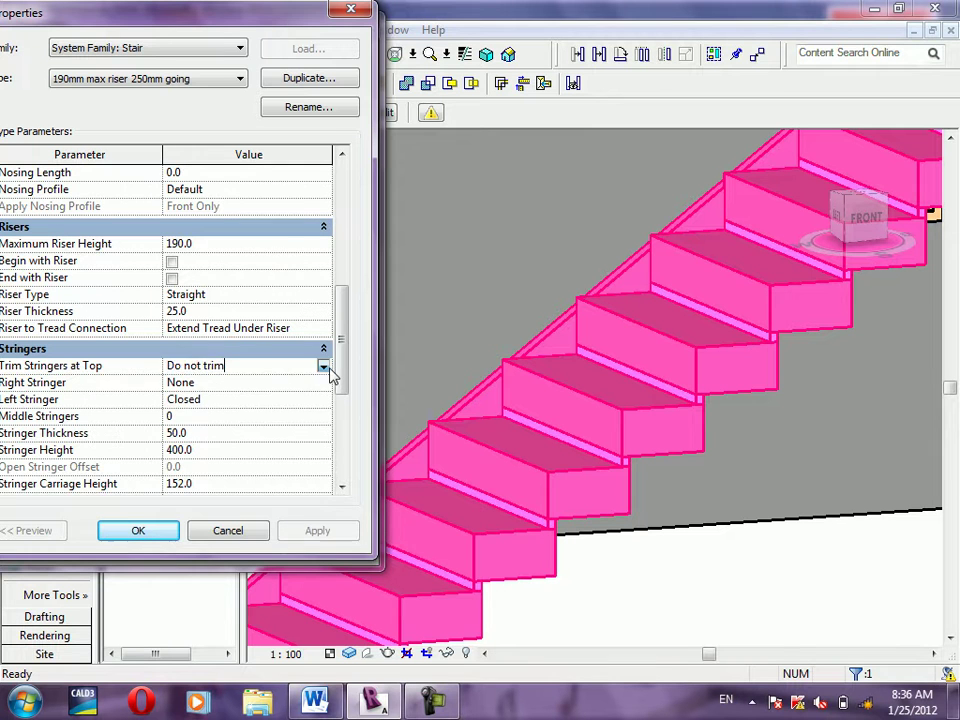
click(325, 368)
click(227, 533)
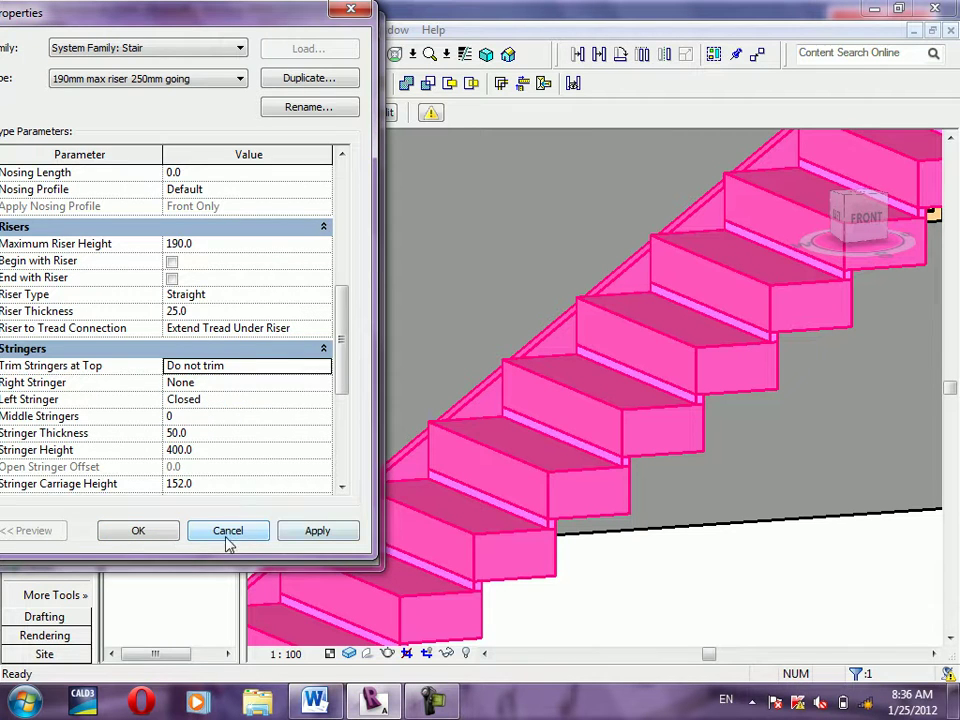
click(228, 538)
click(326, 548)
Switch to the North elevation and delete the roof and front wall
scroll(439, 349, down, 3)
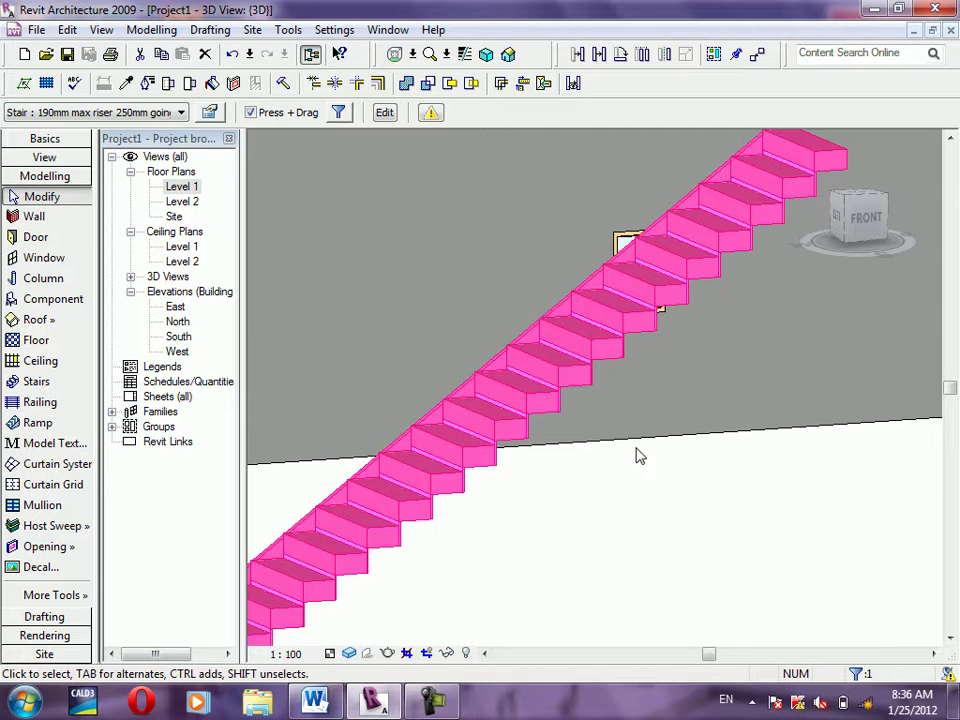
scroll(543, 502, down, 2)
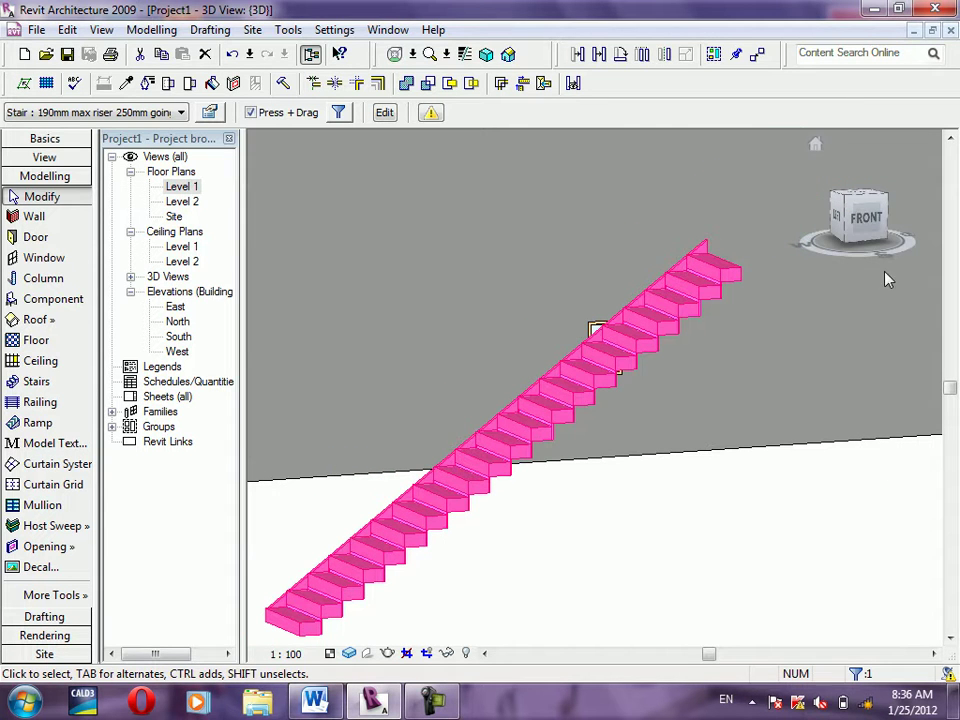
double_click(180, 322)
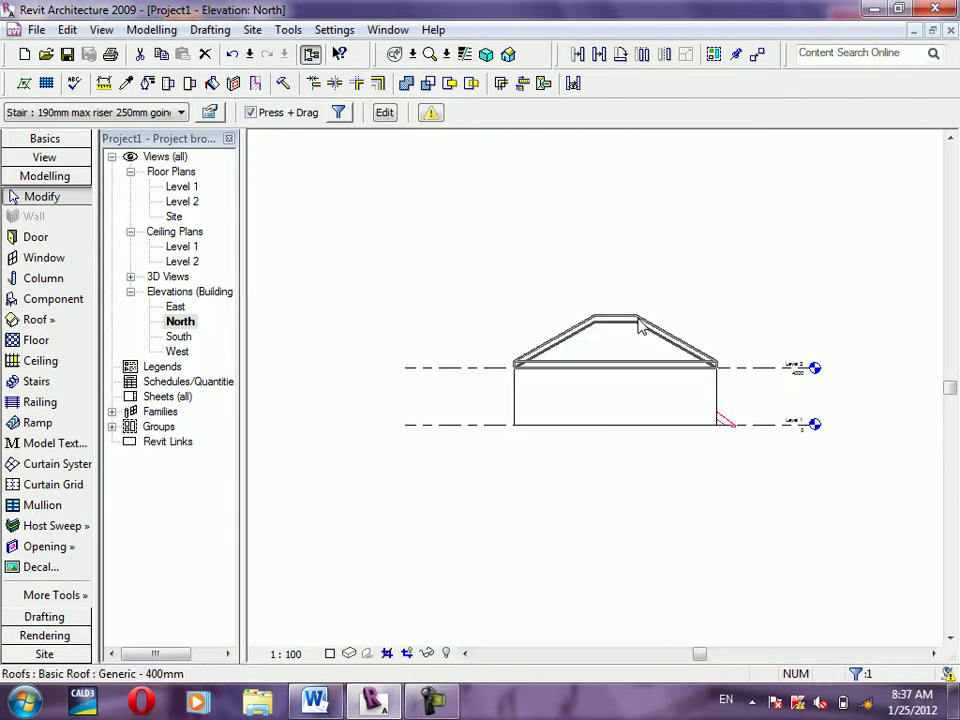
click(638, 321)
key(Delete)
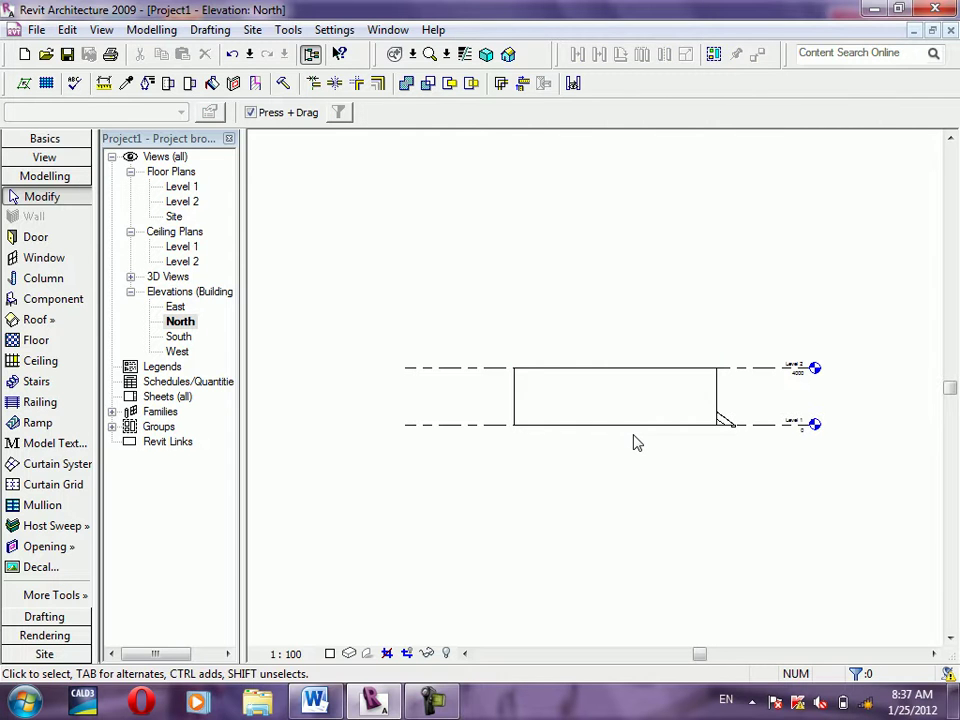
click(634, 430)
key(Delete)
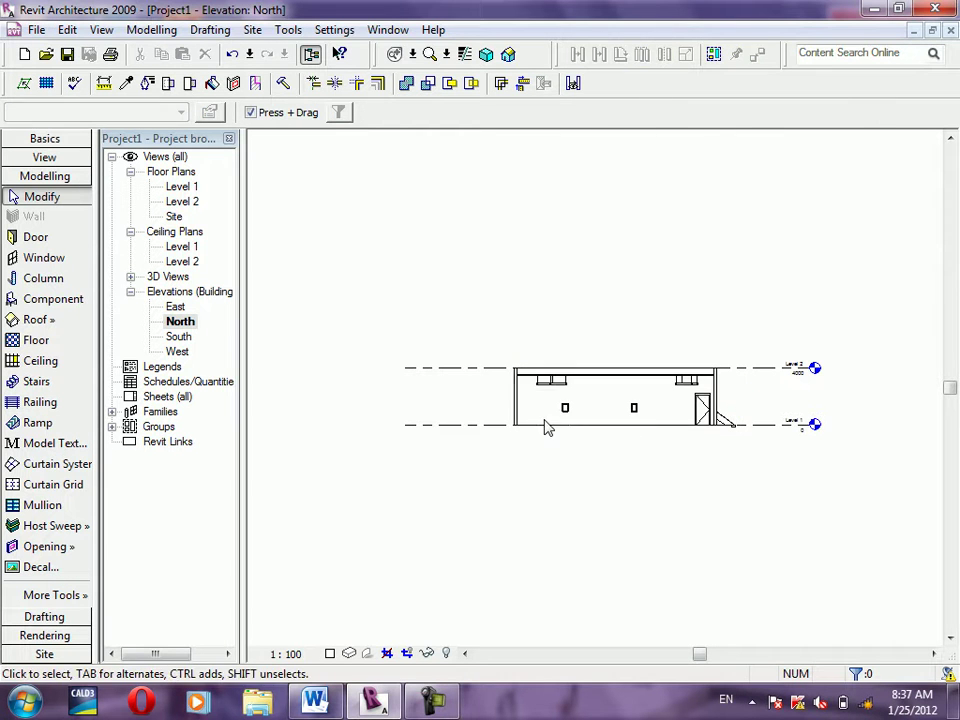
Delete the north wall, ceiling, right wall and left wall
scroll(675, 378, up, 2)
scroll(681, 332, up, 1)
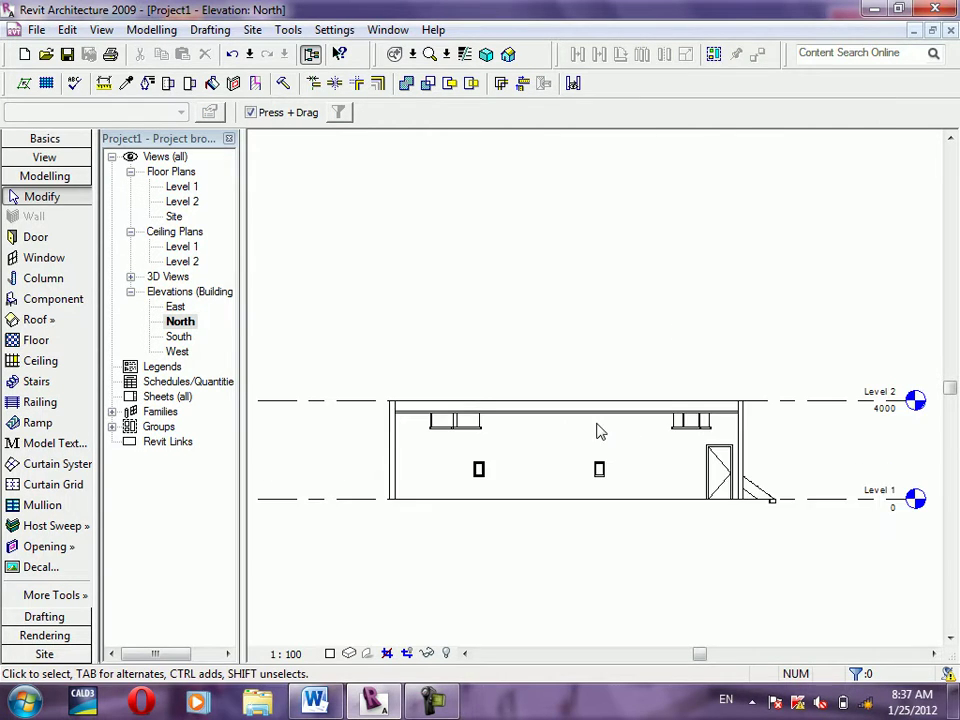
click(607, 407)
key(Delete)
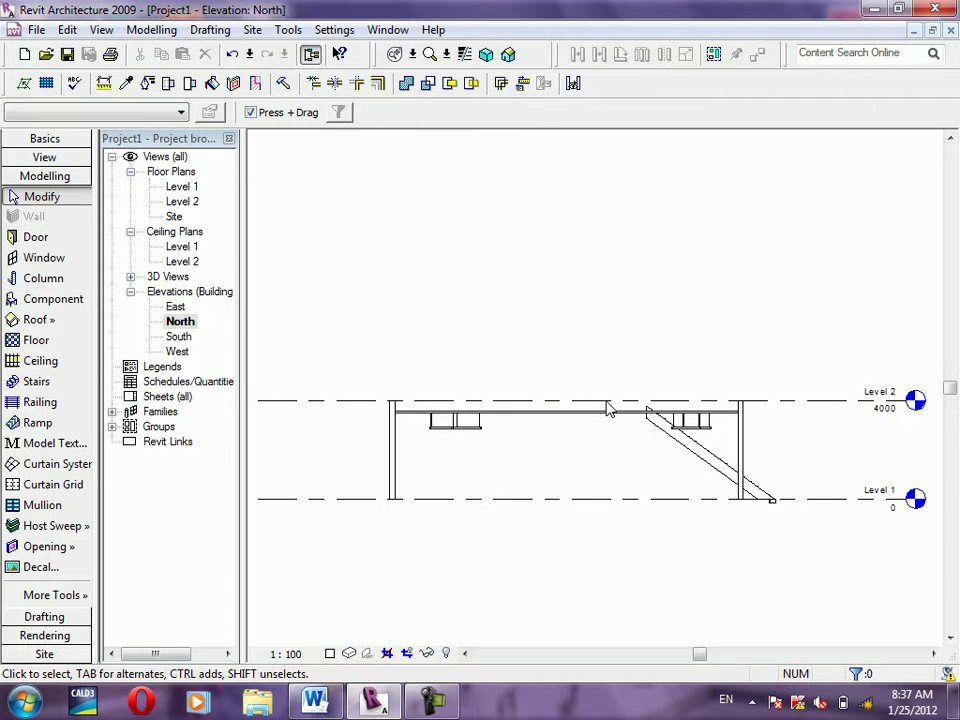
click(610, 413)
key(Delete)
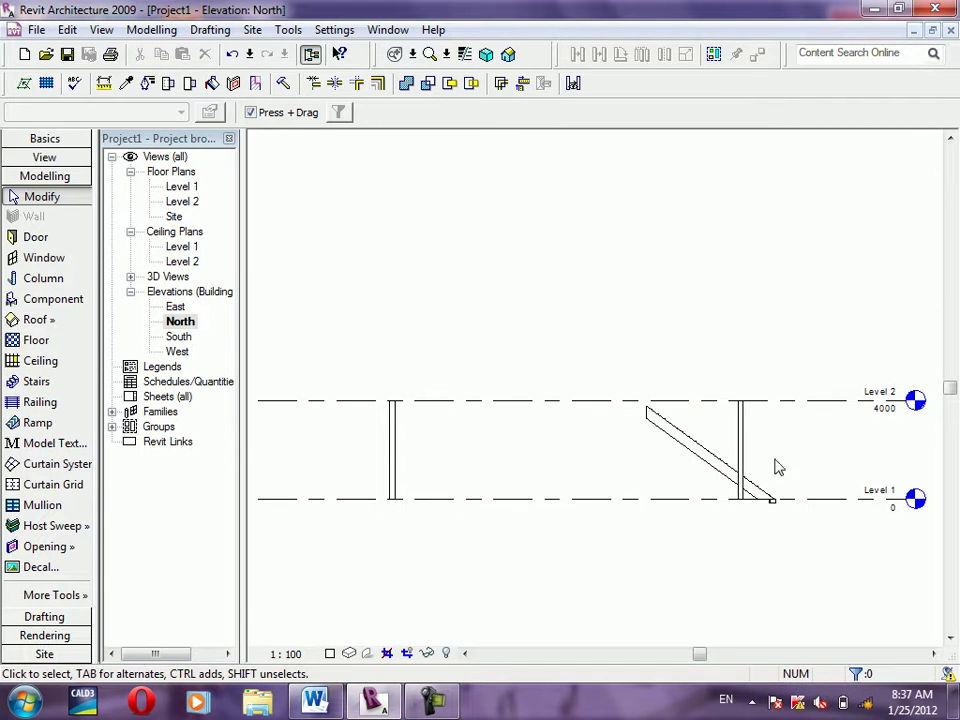
click(740, 450)
key(Delete)
click(391, 448)
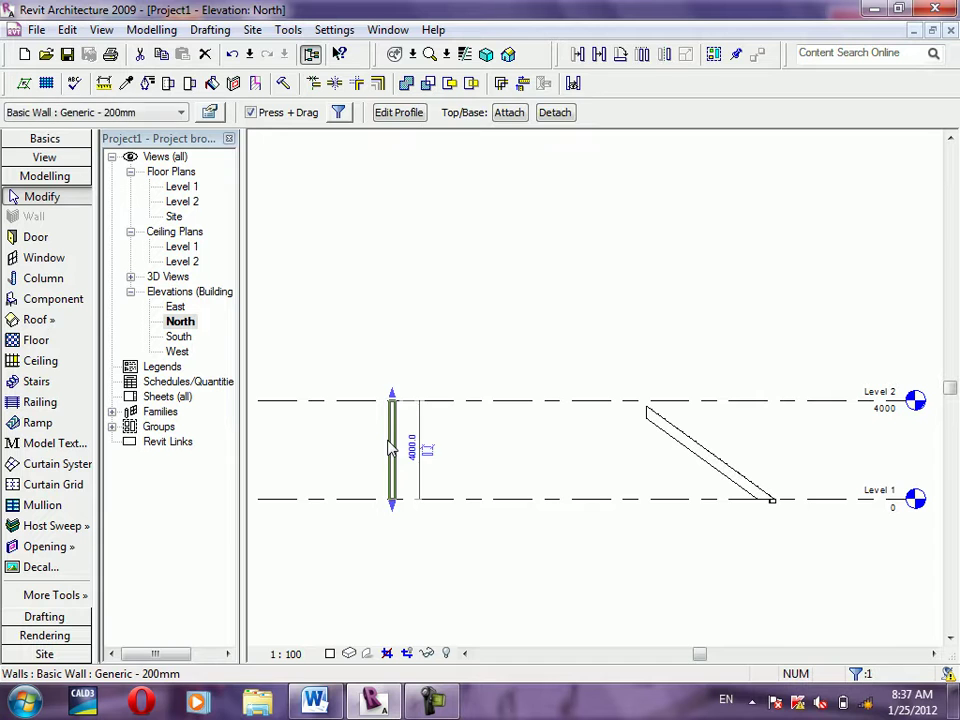
key(Delete)
Zoom in on the elevation and select the stair
scroll(503, 475, up, 2)
scroll(600, 470, down, 1)
scroll(700, 480, up, 2)
scroll(445, 416, up, 1)
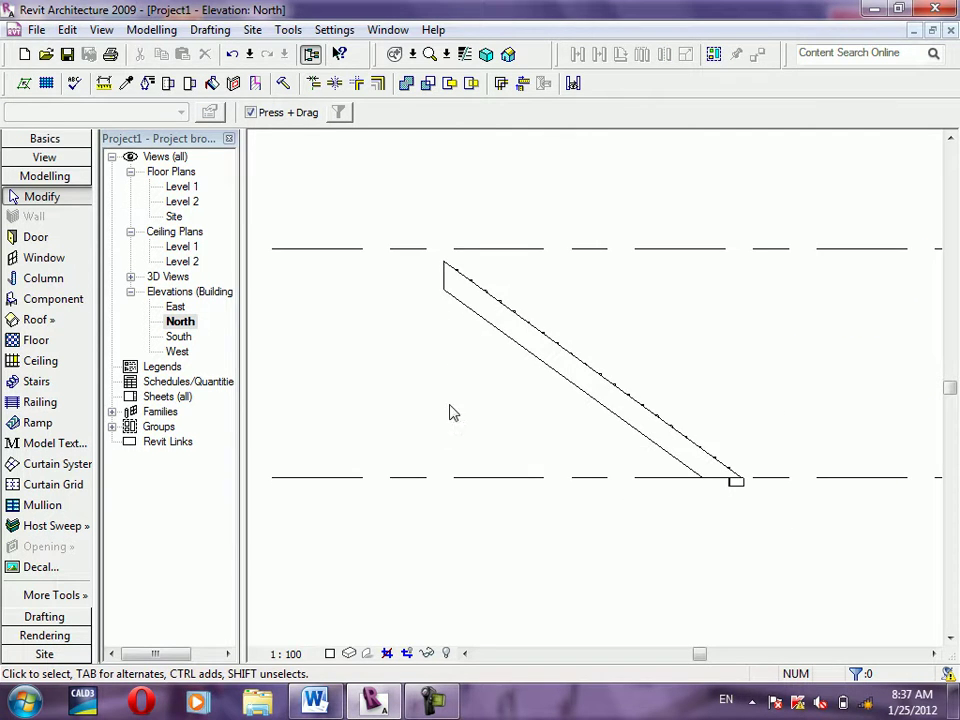
scroll(504, 362, up, 3)
scroll(529, 360, down, 2)
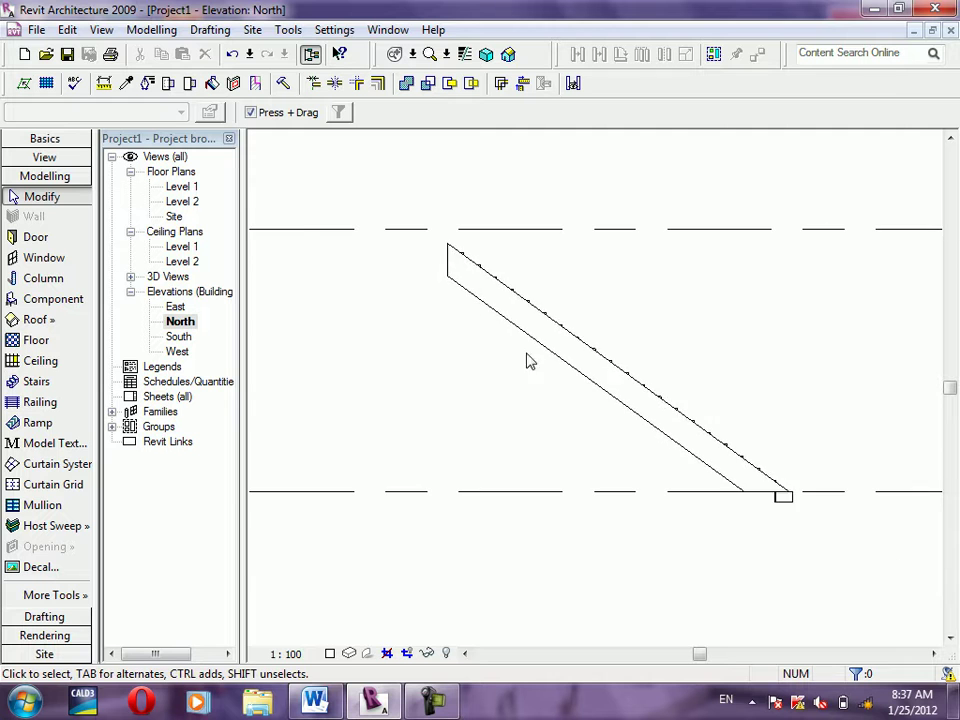
click(591, 380)
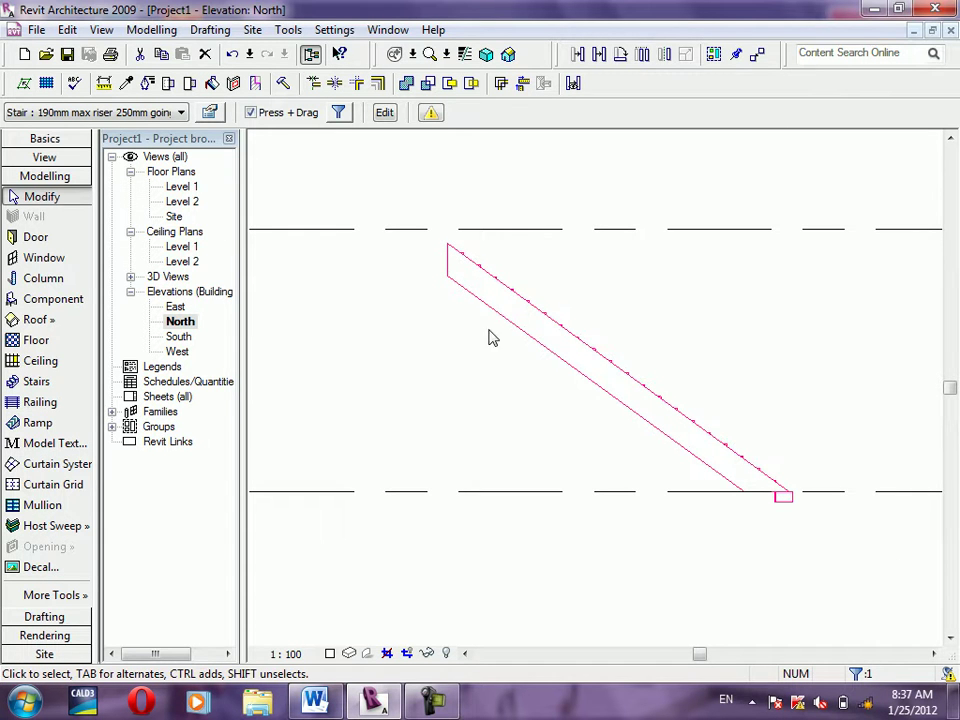
Review the stair type parameters and return to the instance settings unchanged
click(210, 112)
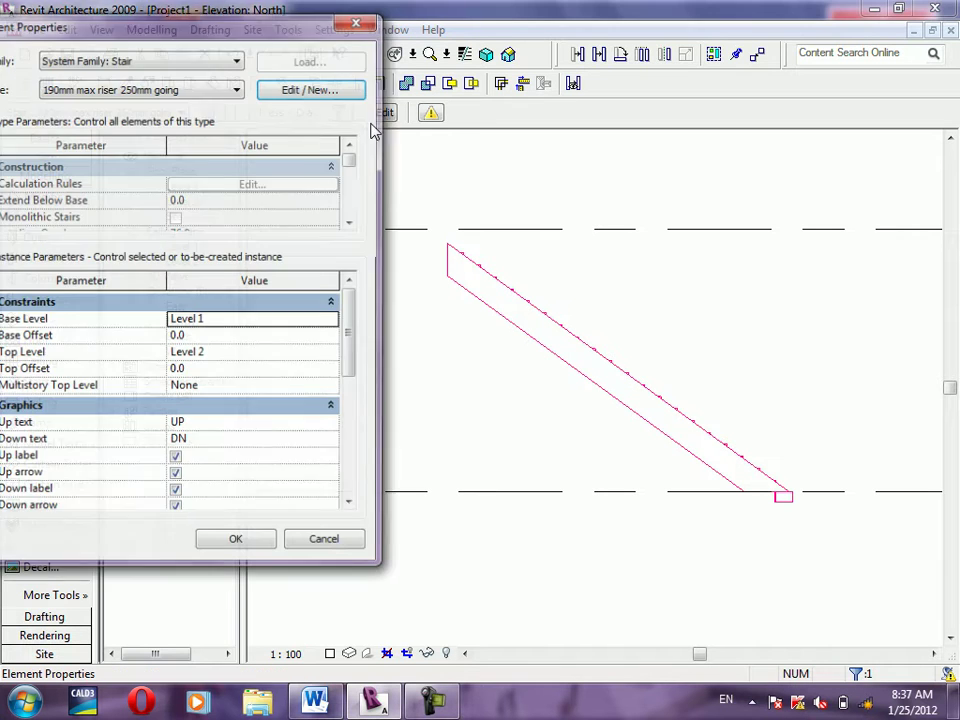
click(279, 96)
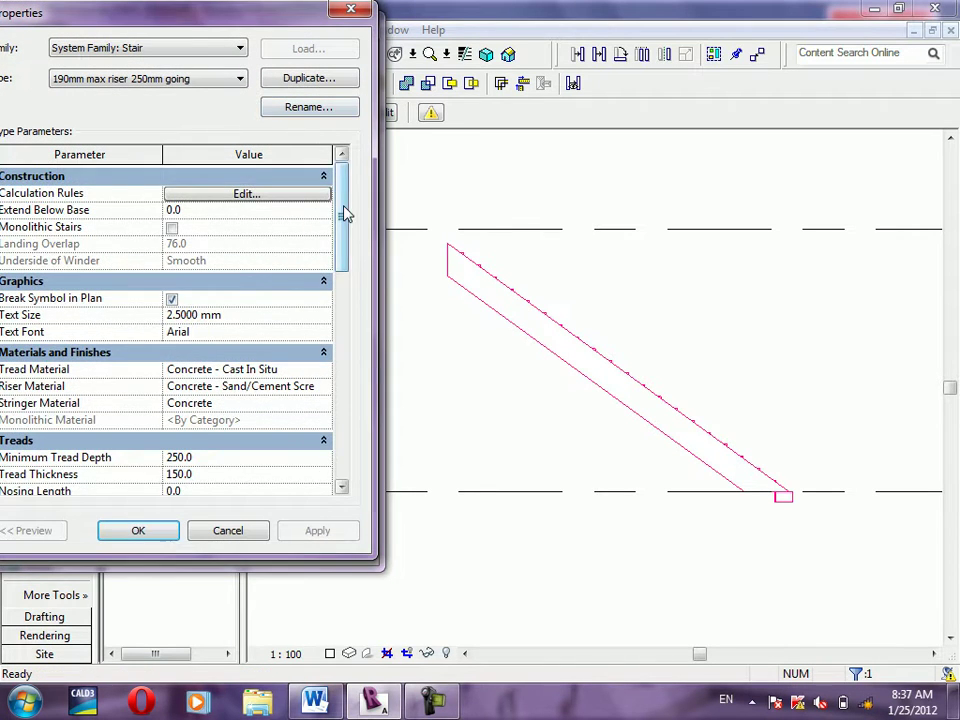
drag(343, 210, 343, 300)
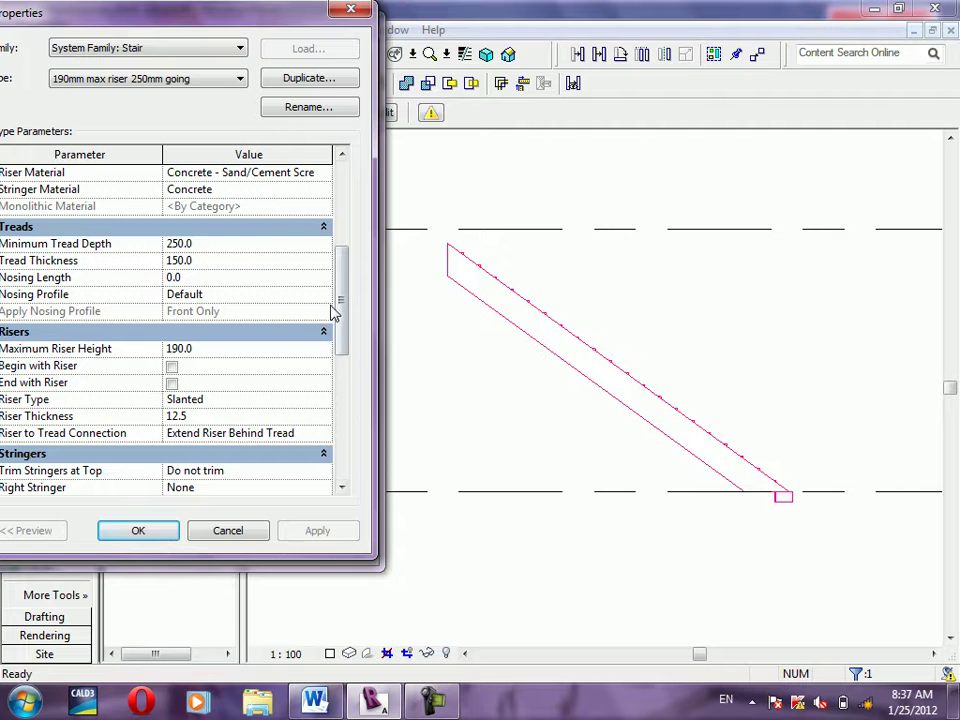
scroll(221, 401, down, 1)
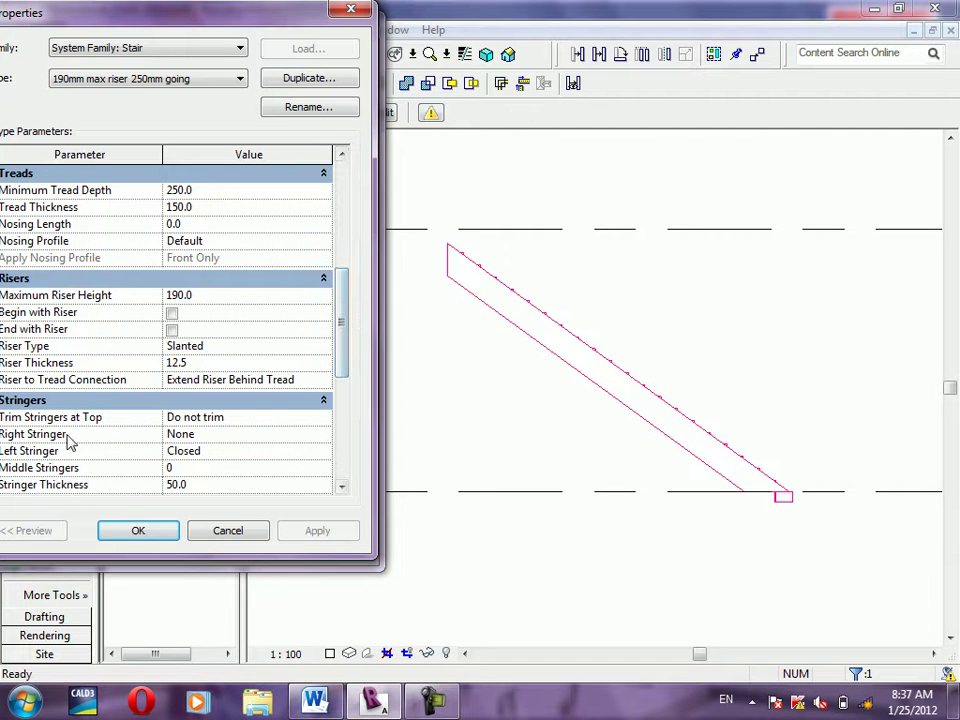
click(228, 532)
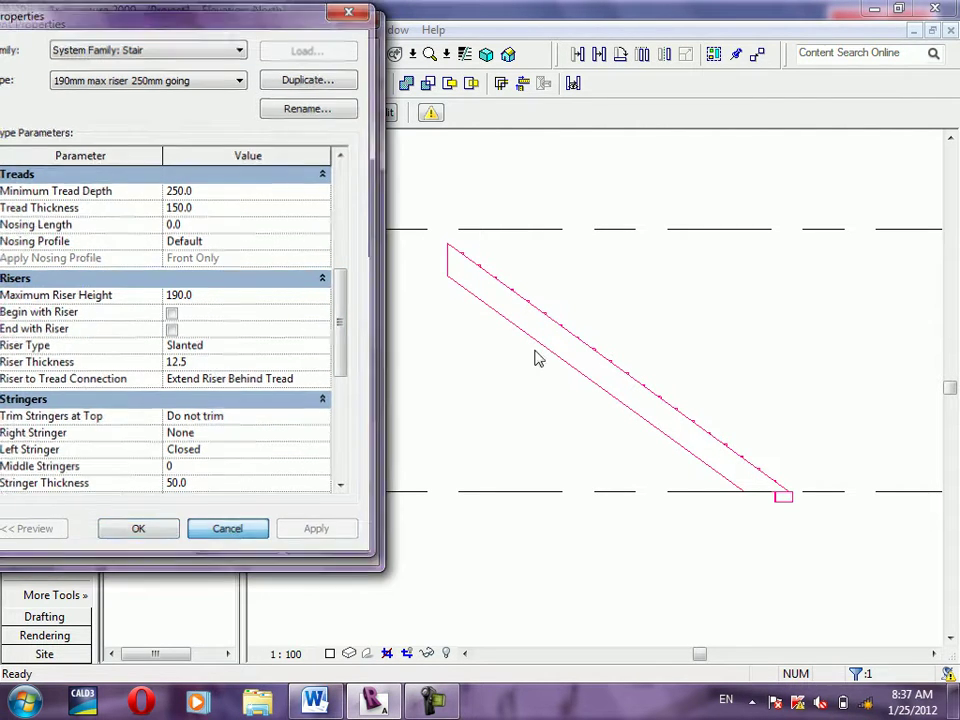
Try 20 desired risers and dismiss the too-few-risers error
drag(354, 334, 175, 428)
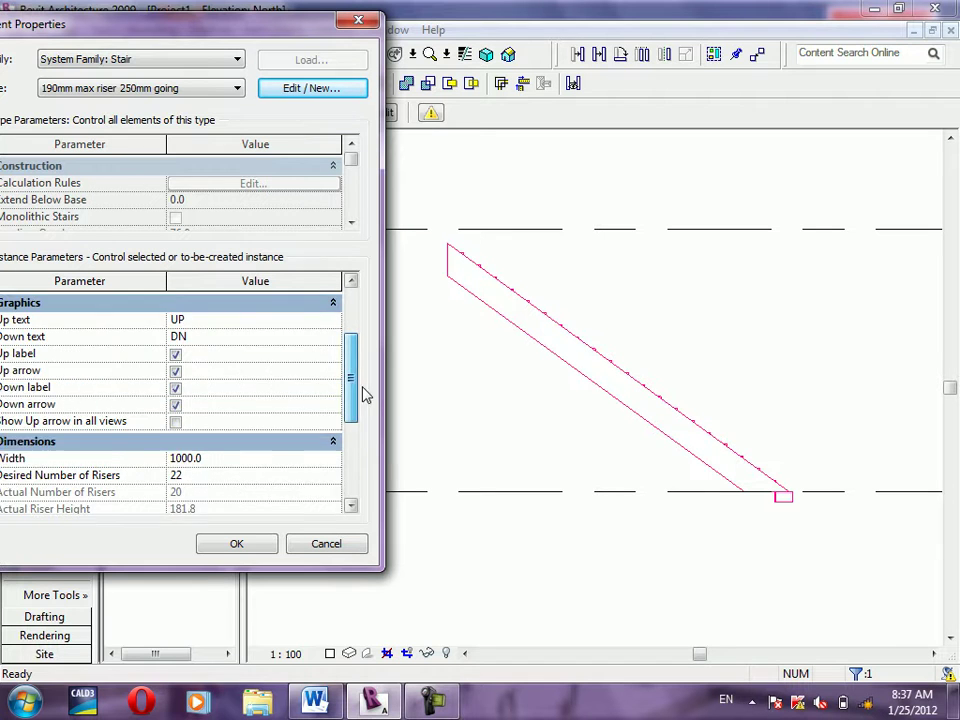
click(175, 422)
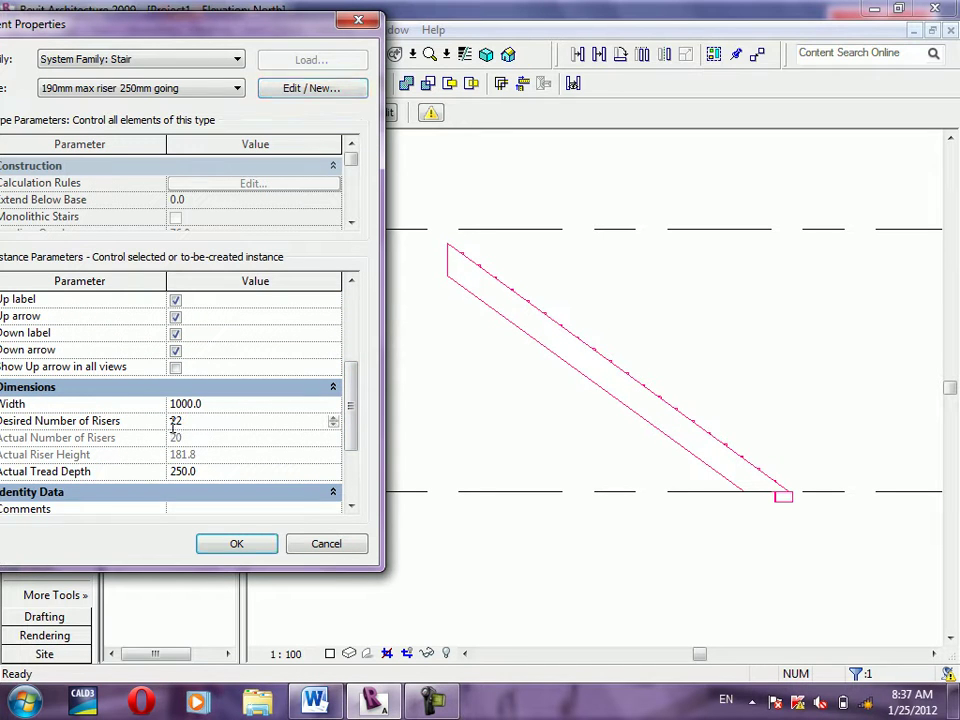
text(20)
click(238, 545)
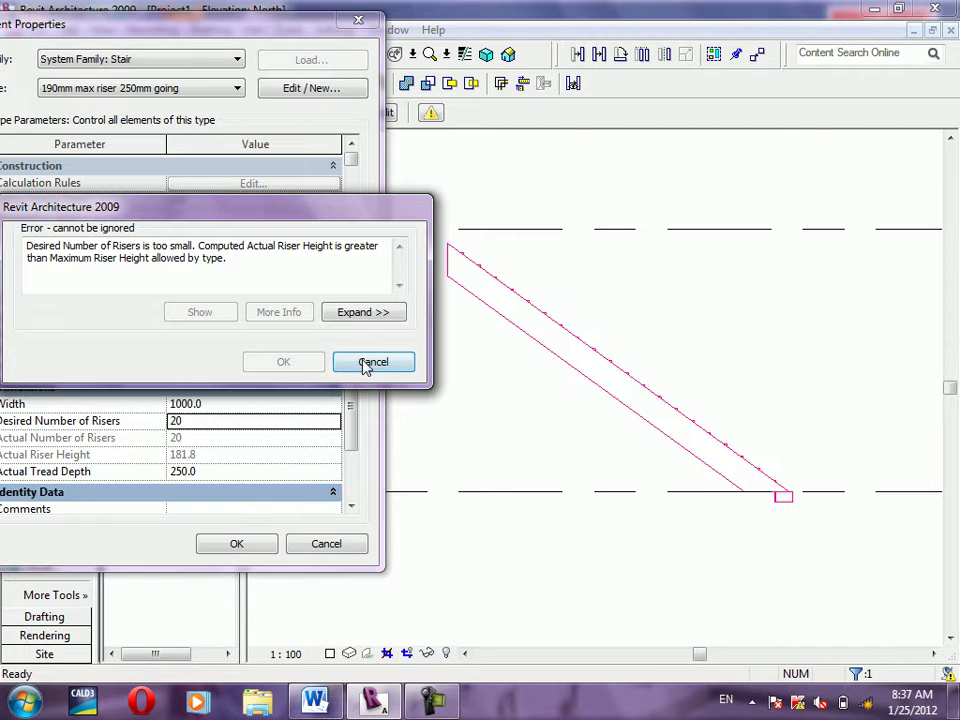
click(369, 360)
Try 18 risers, dismiss the error, keep 22 risers and finish the stair
click(199, 425)
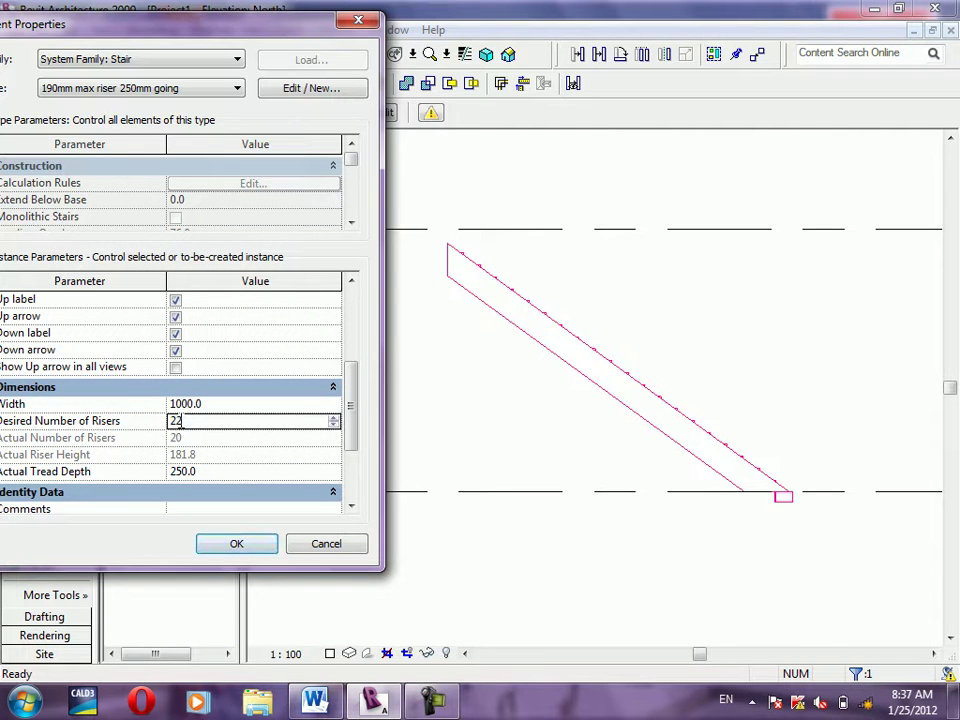
double_click(190, 422)
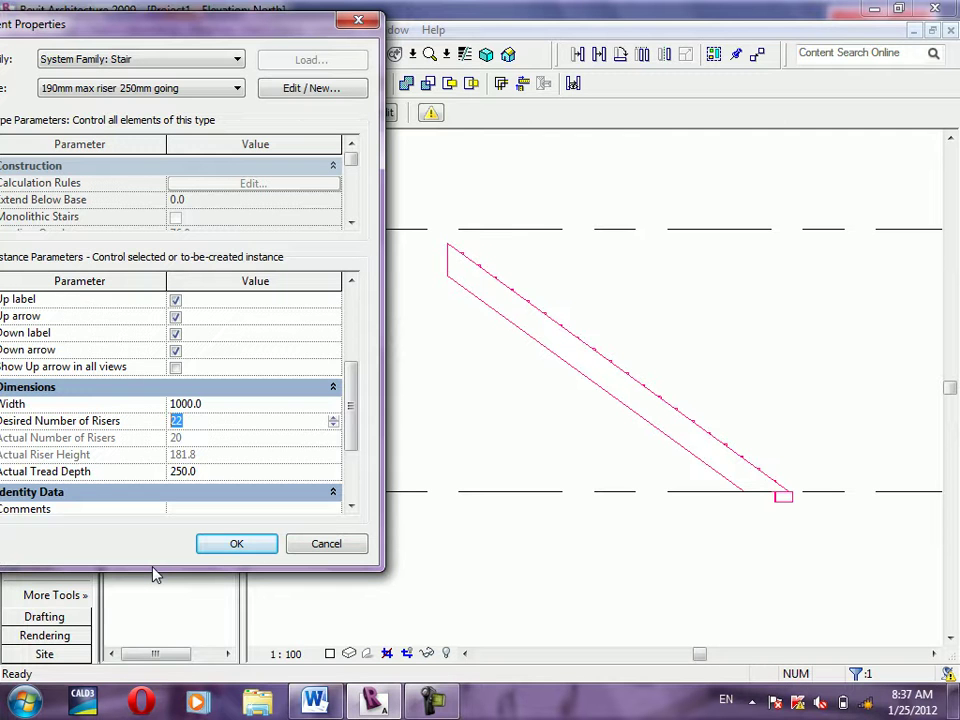
text(18)
click(225, 548)
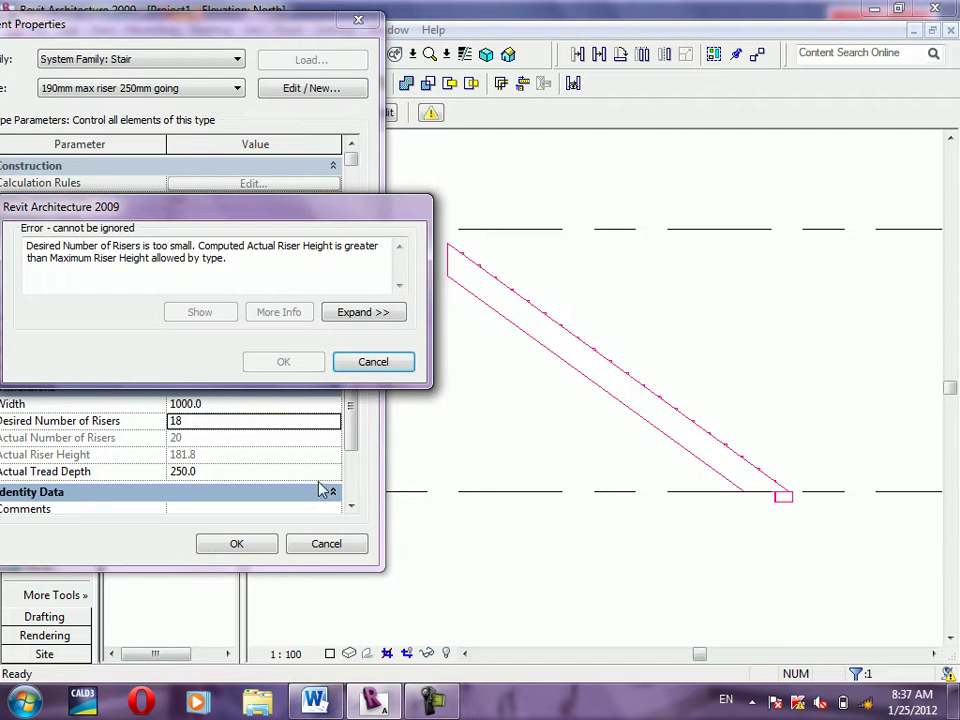
click(370, 361)
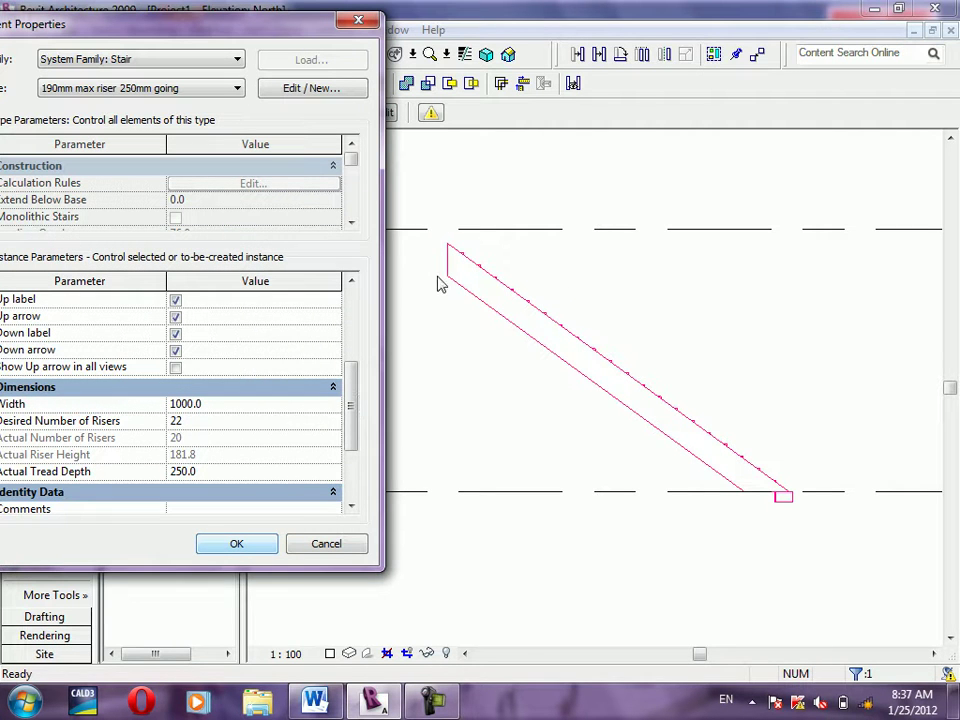
click(322, 537)
click(343, 551)
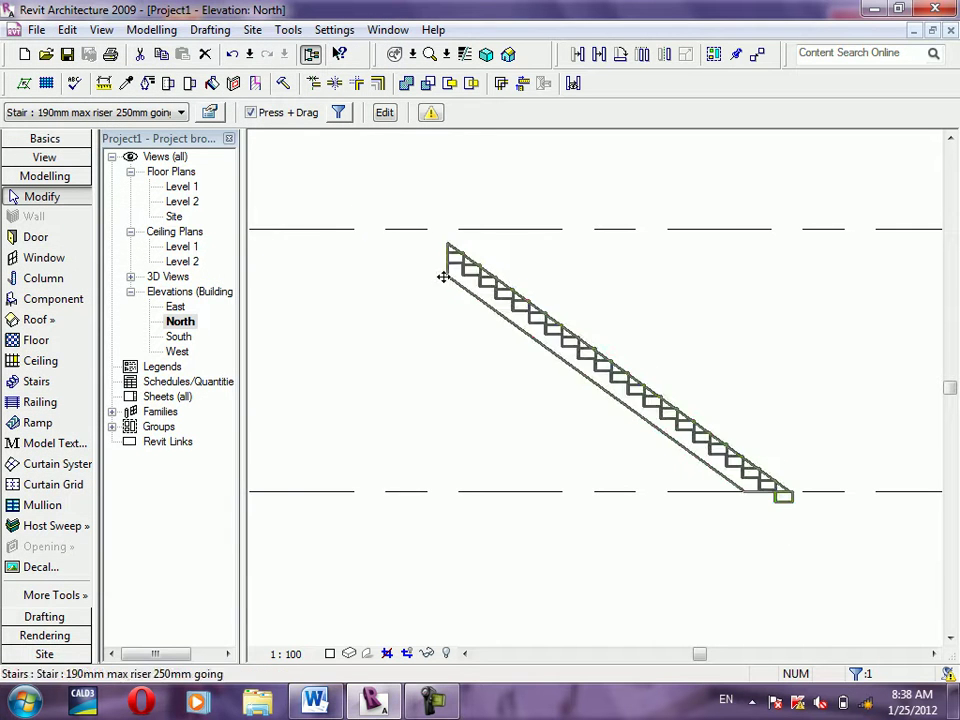
scroll(443, 277, up, 3)
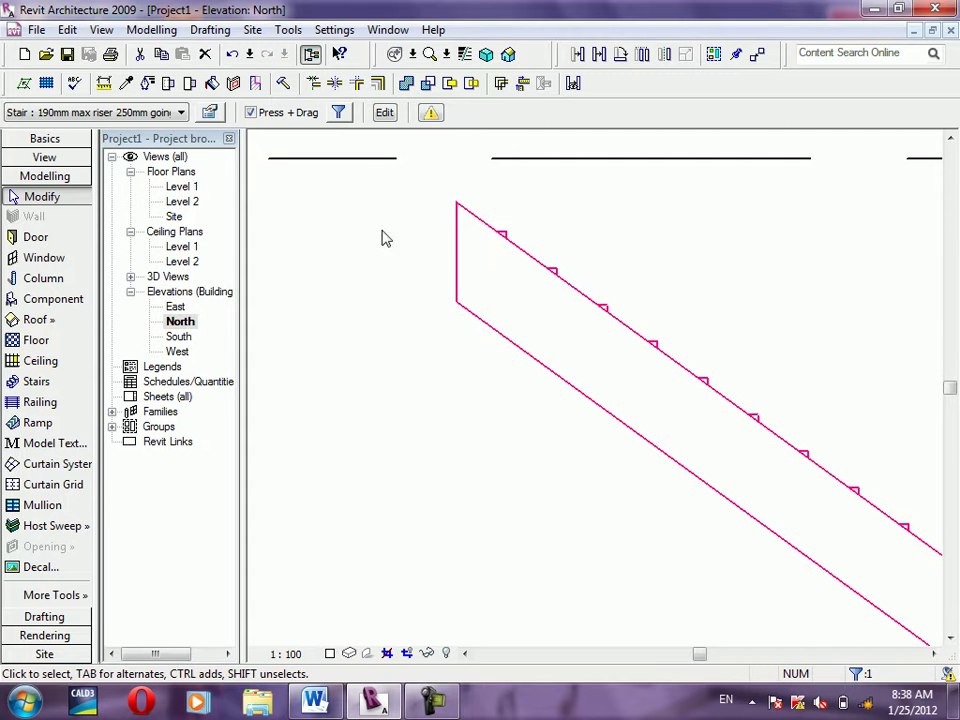
click(210, 112)
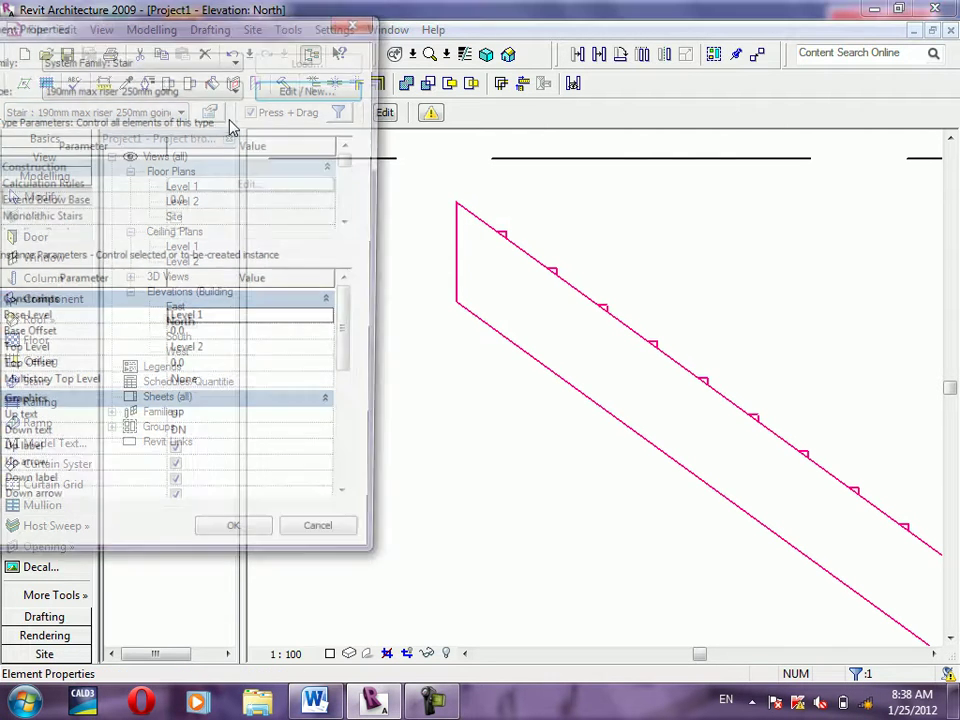
click(298, 94)
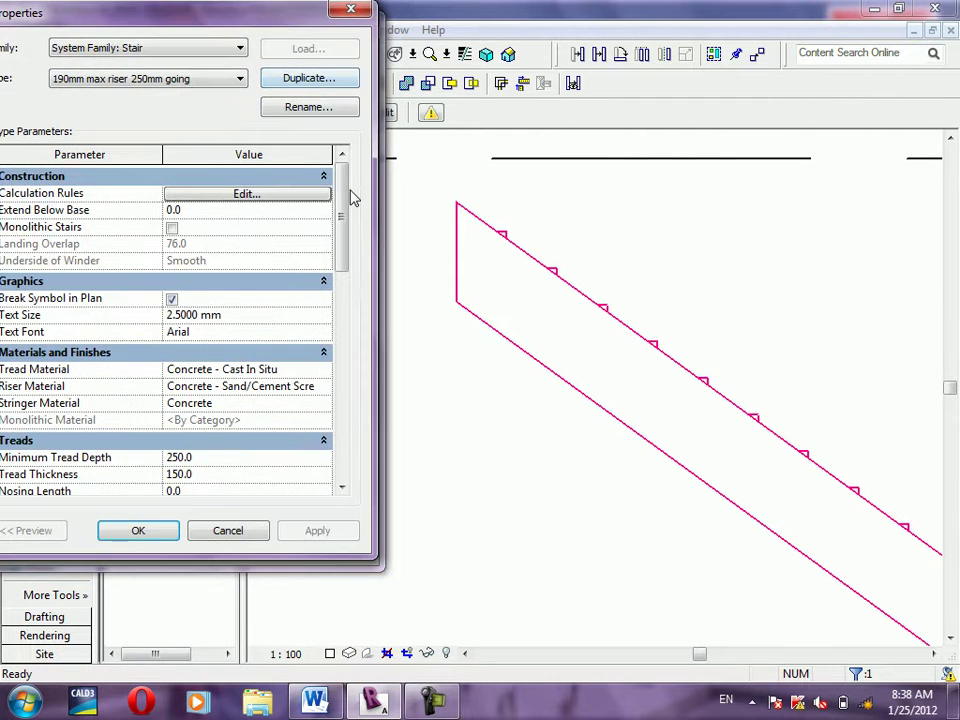
drag(343, 200, 343, 322)
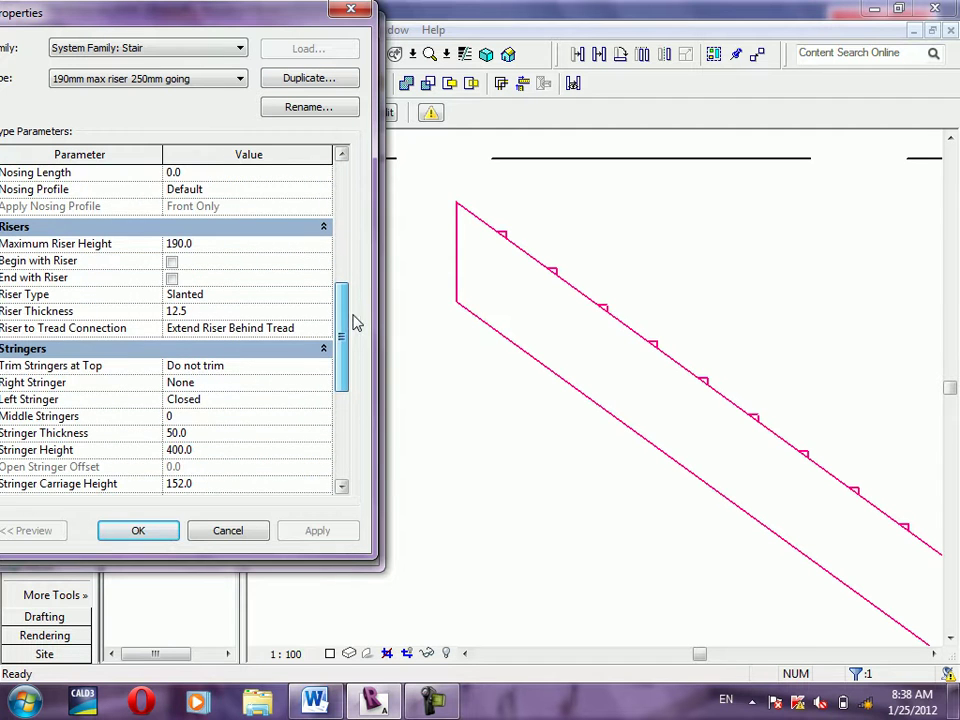
click(225, 368)
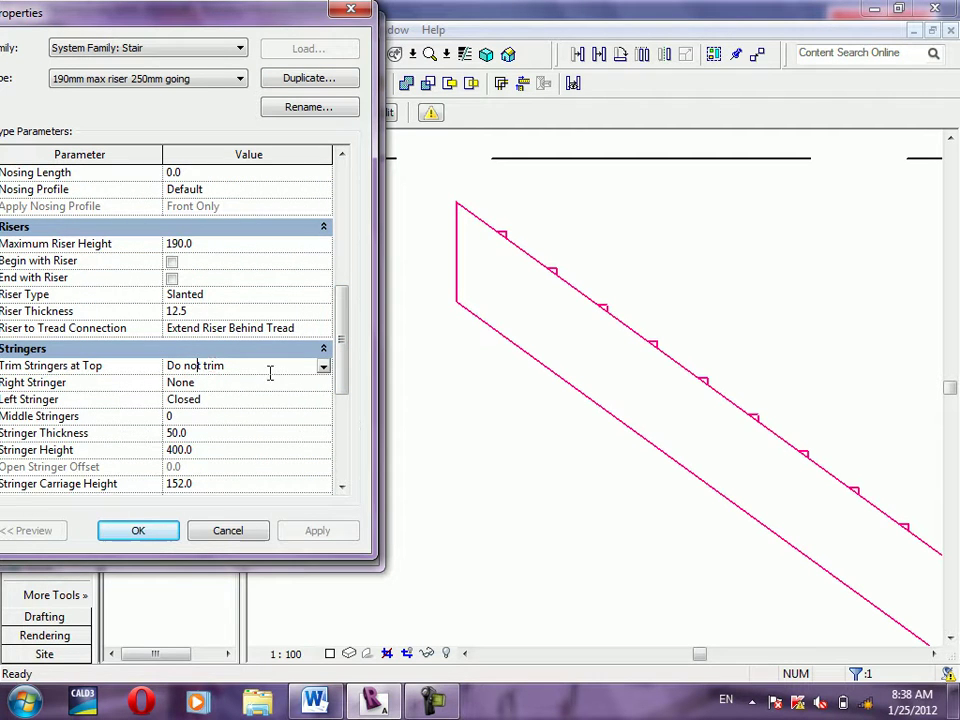
click(322, 367)
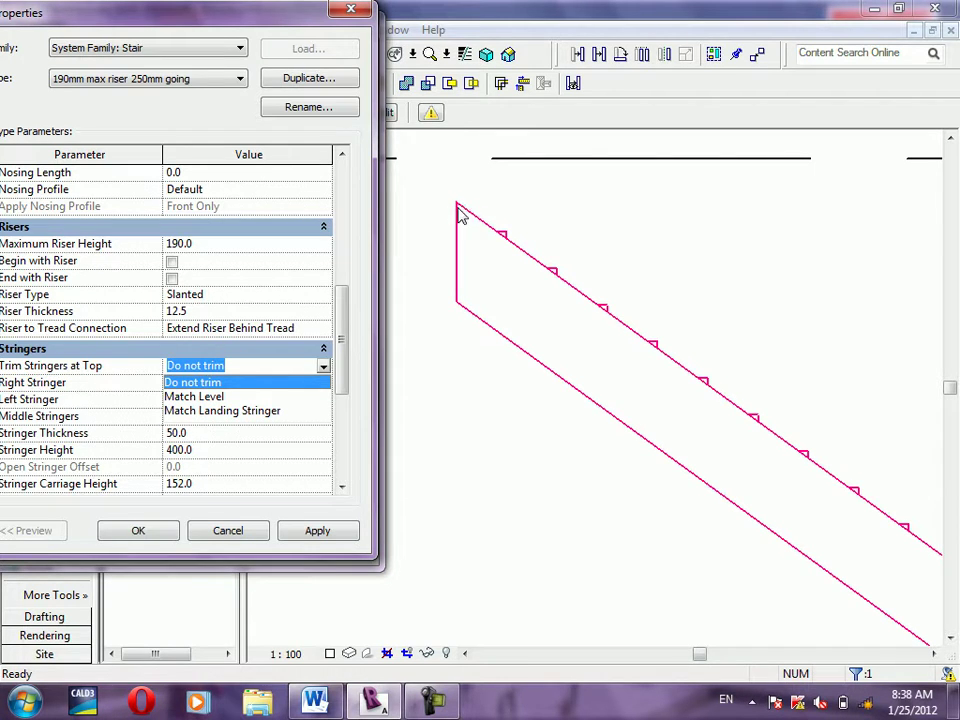
click(296, 455)
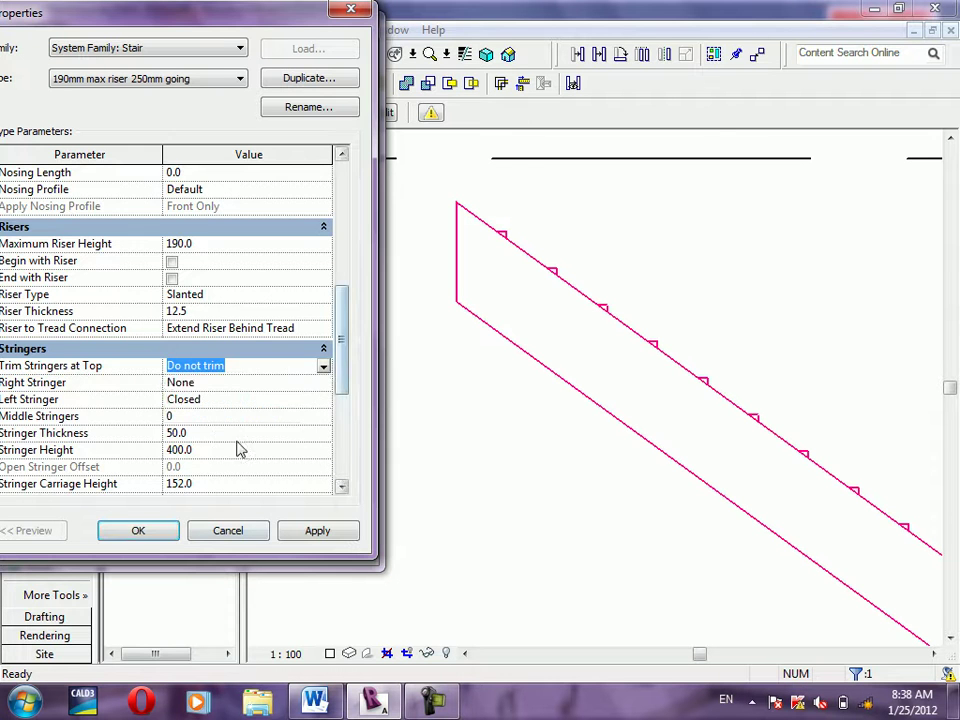
click(236, 535)
click(322, 543)
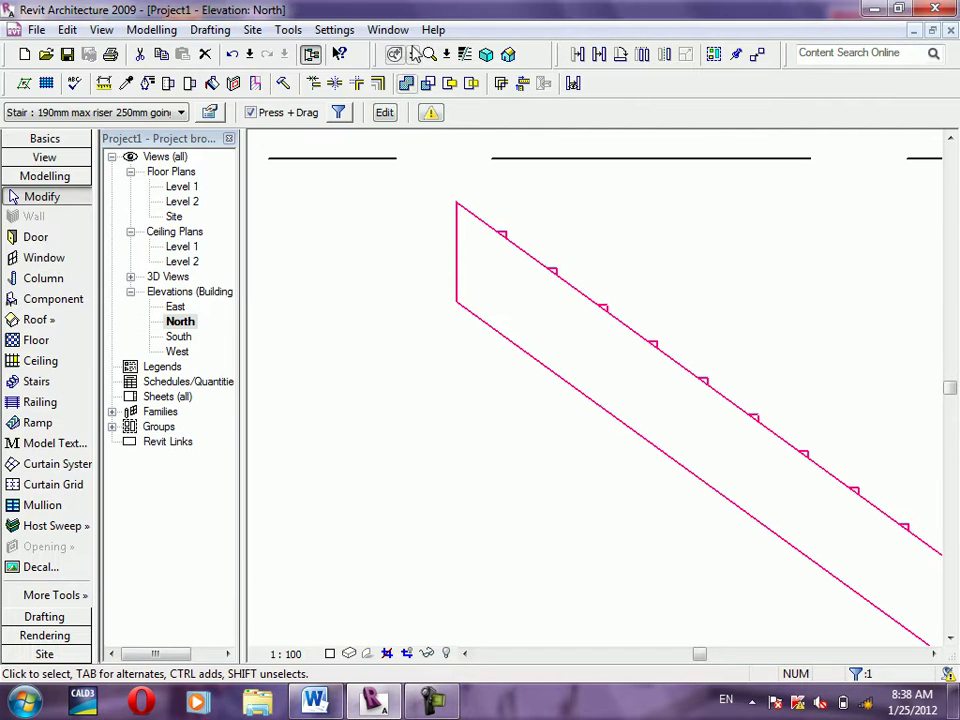
In the 3D view, set the stair type's right stringer to Closed and apply
click(508, 55)
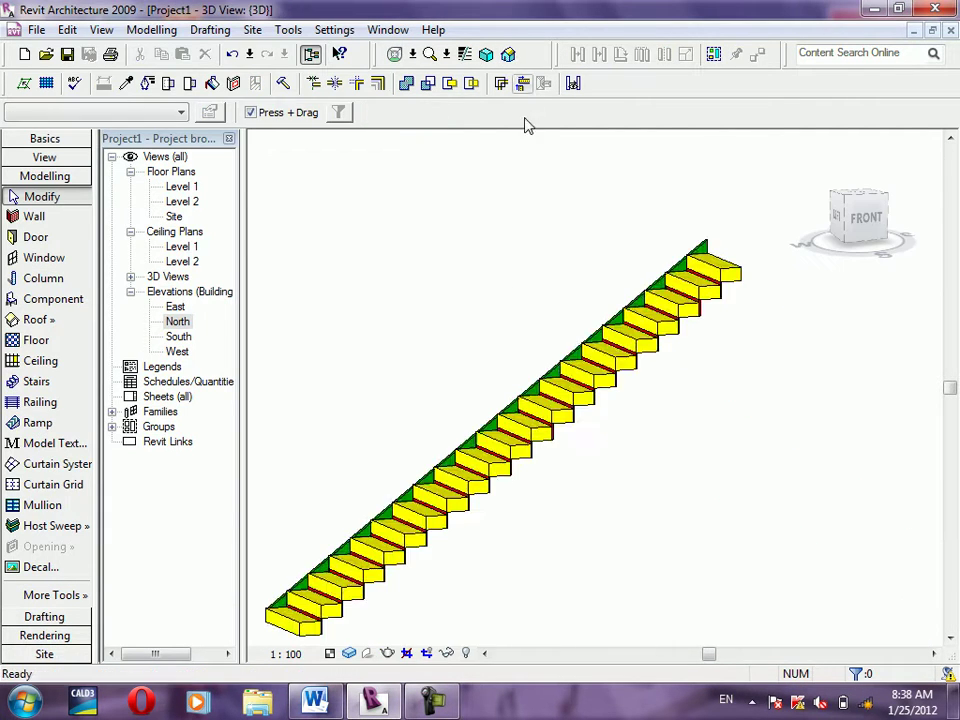
click(575, 350)
click(158, 83)
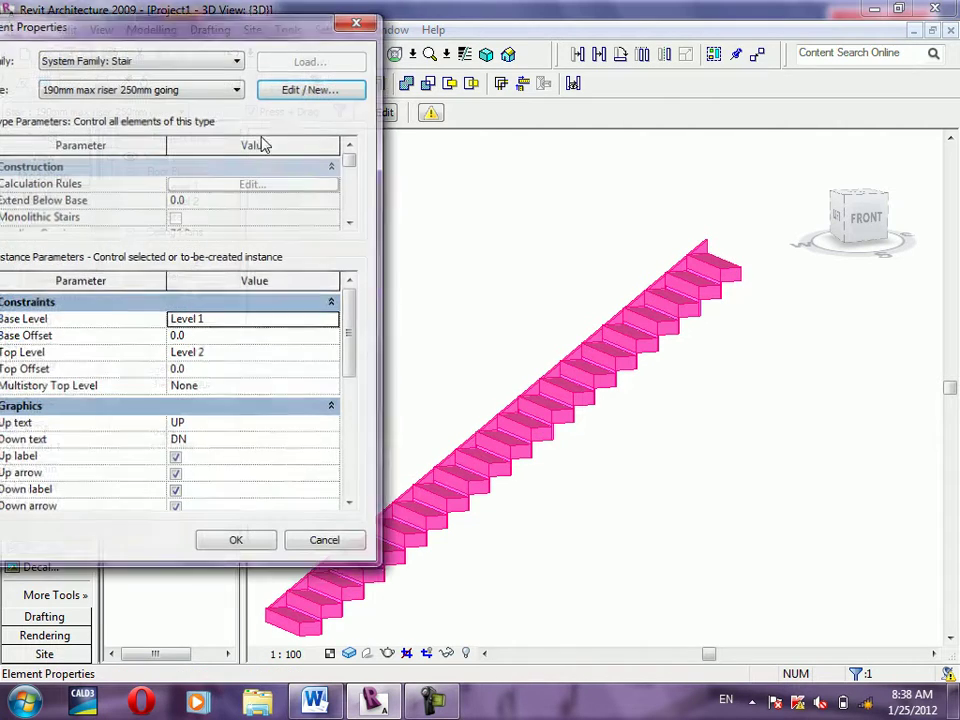
click(322, 92)
drag(340, 258, 345, 395)
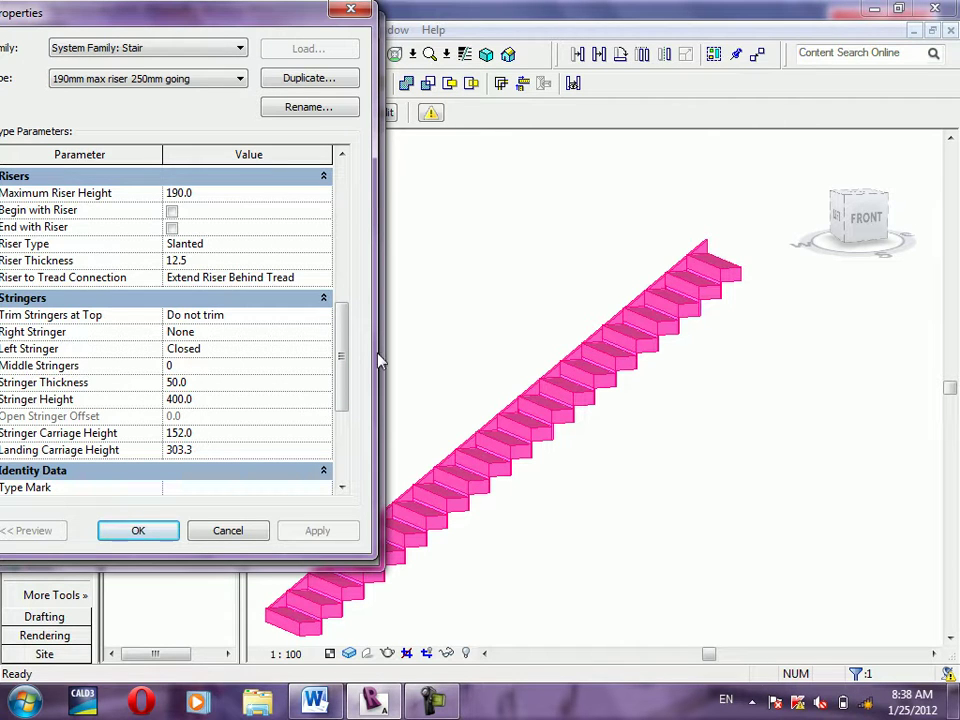
click(301, 340)
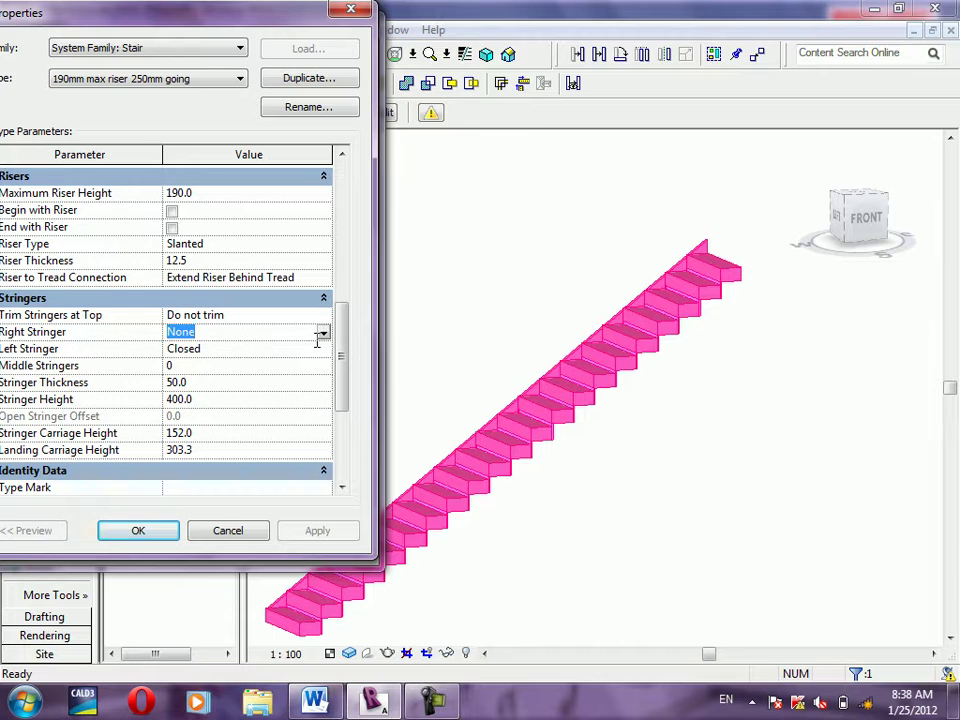
click(323, 335)
click(216, 366)
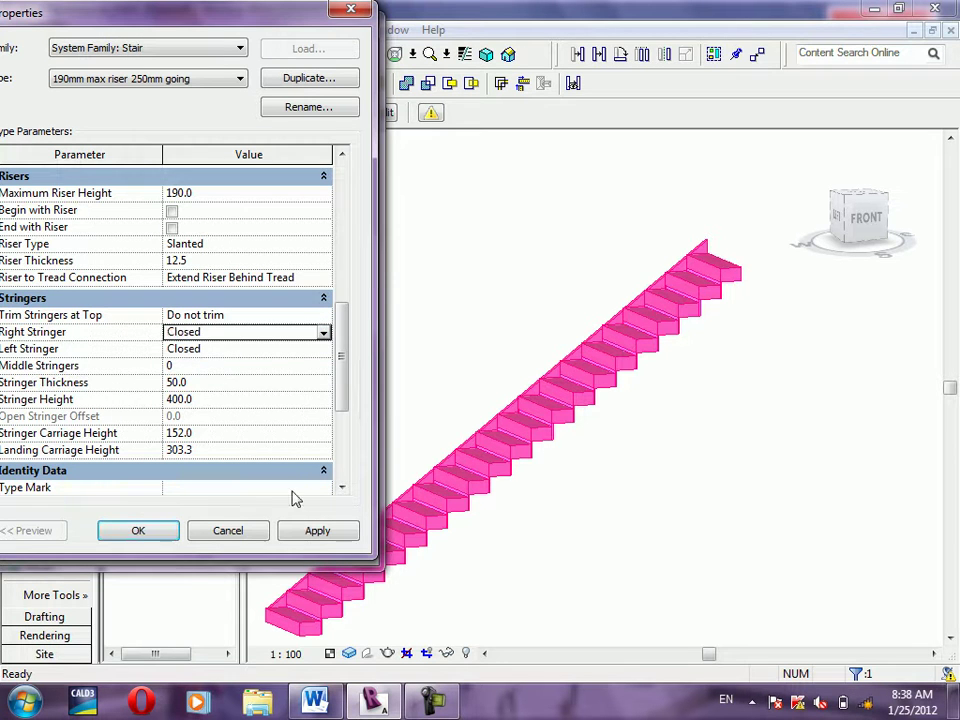
click(314, 533)
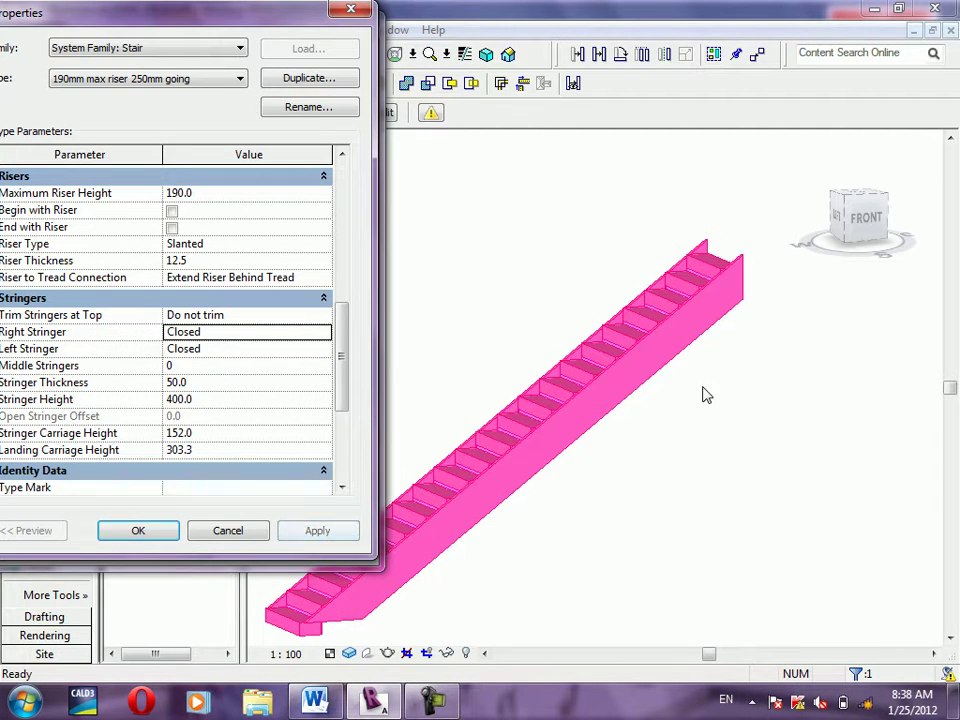
Set the left stringer to None and apply
click(213, 350)
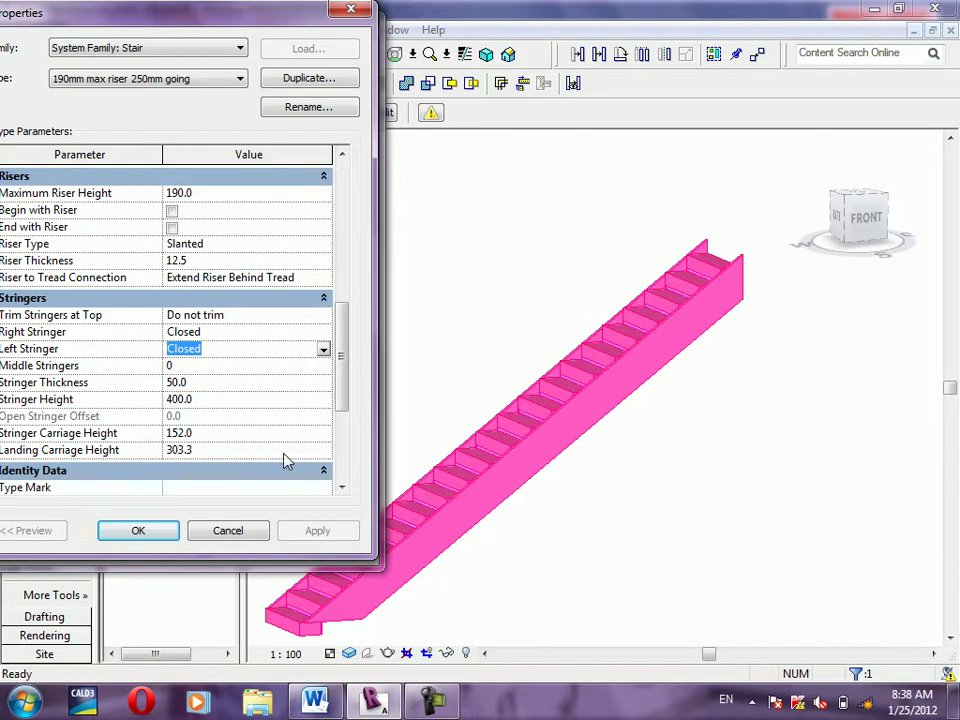
click(323, 350)
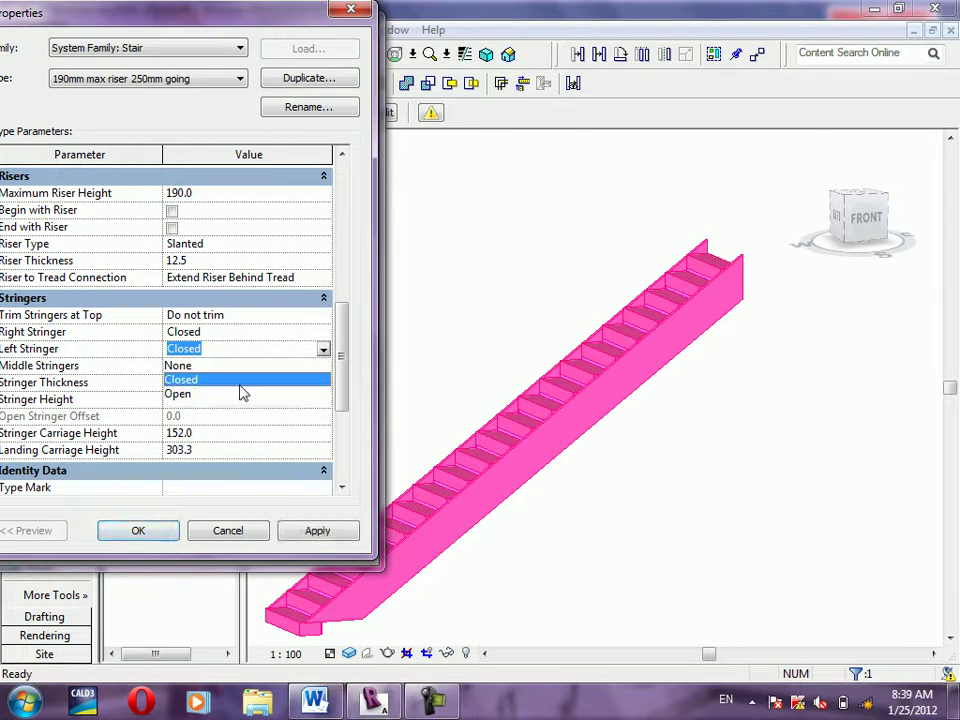
click(177, 366)
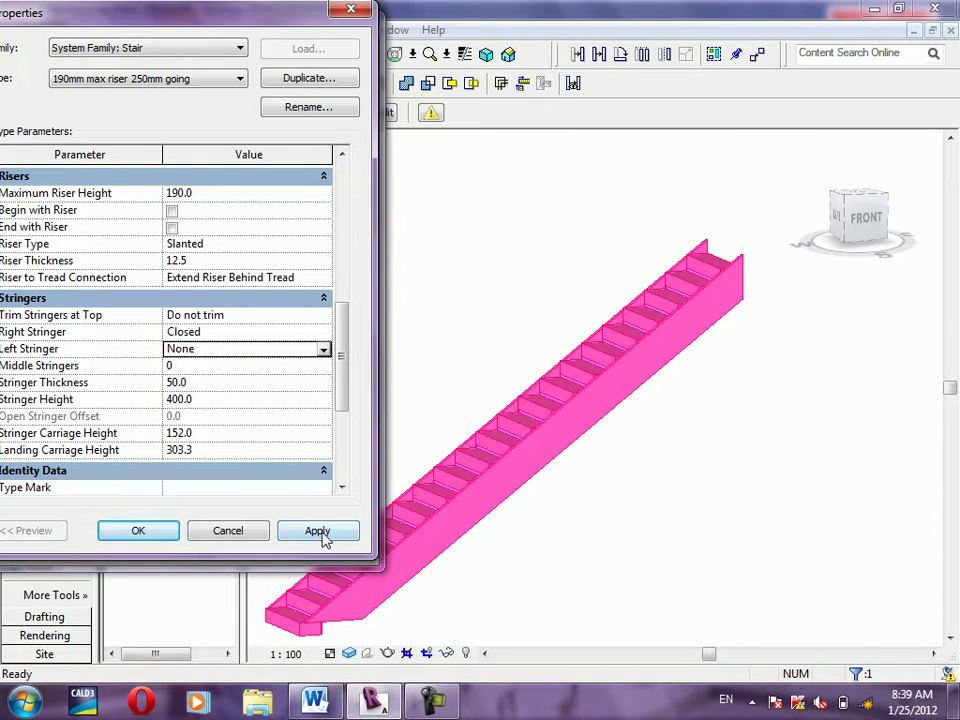
click(322, 537)
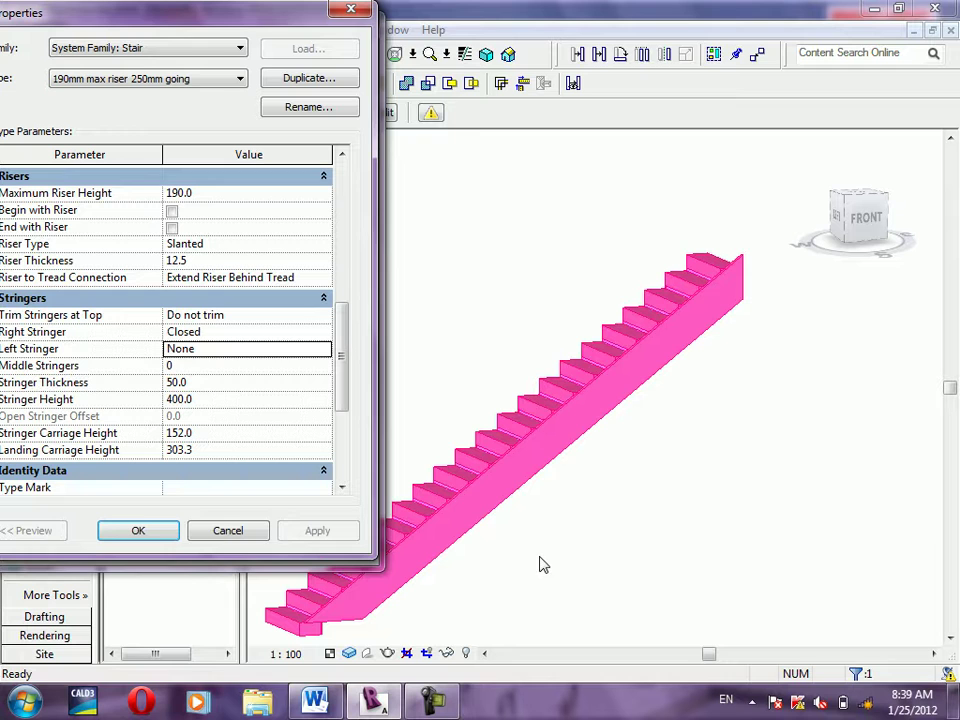
Change the right stringer to Open and apply
click(236, 333)
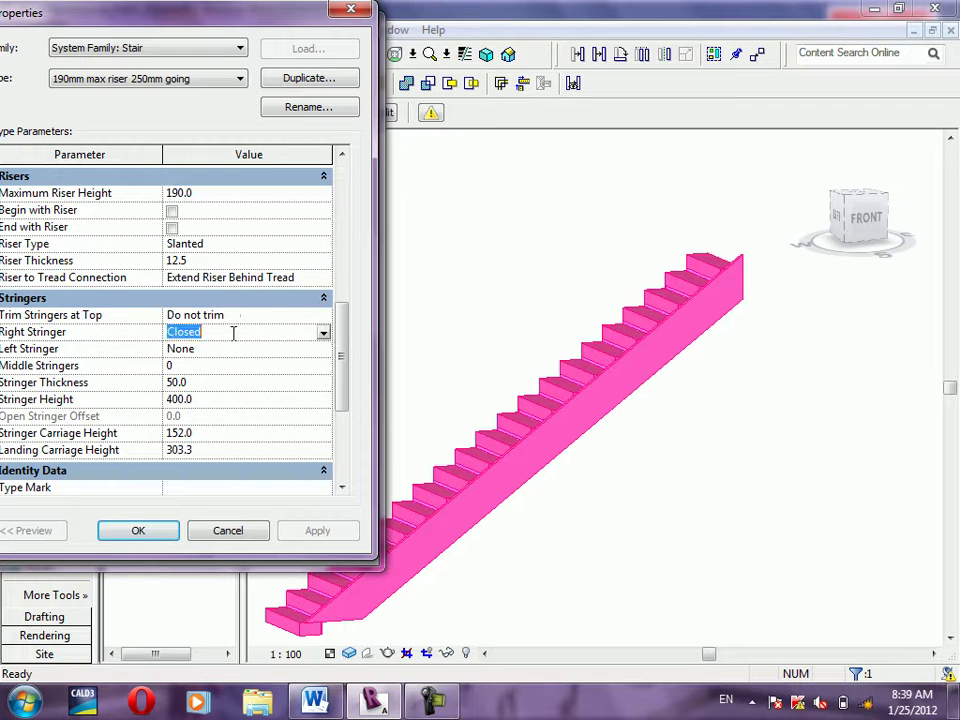
click(323, 334)
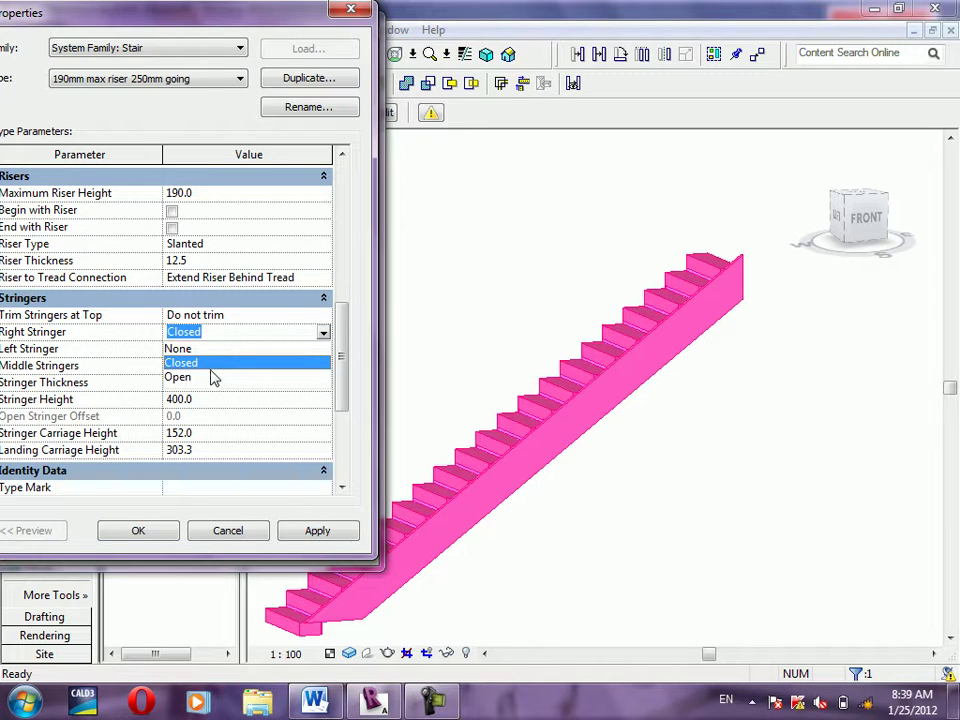
click(360, 435)
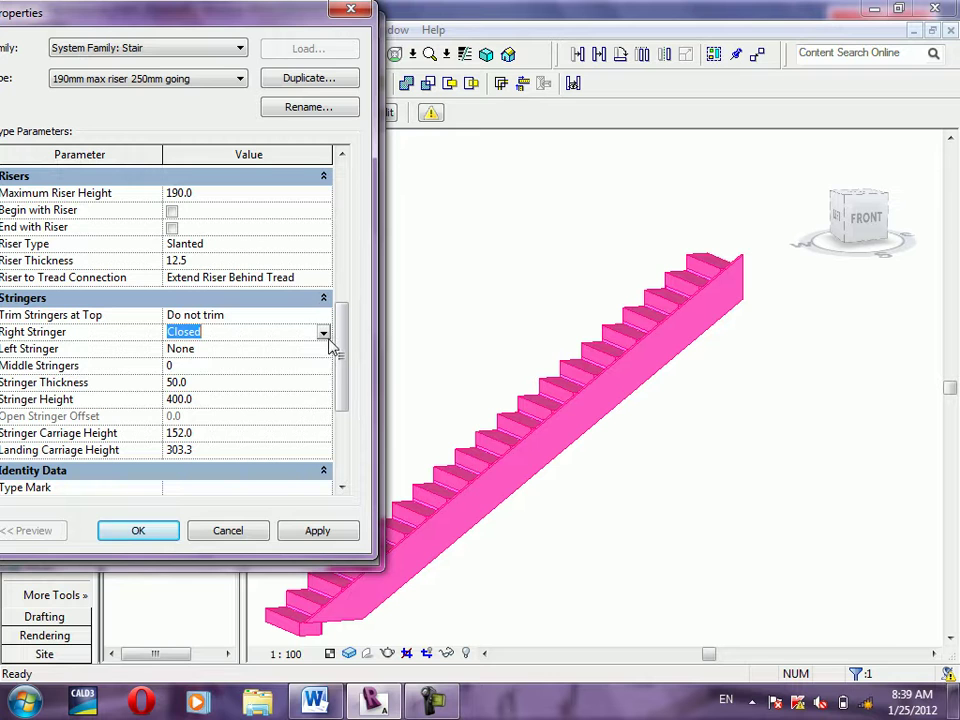
click(323, 333)
click(182, 381)
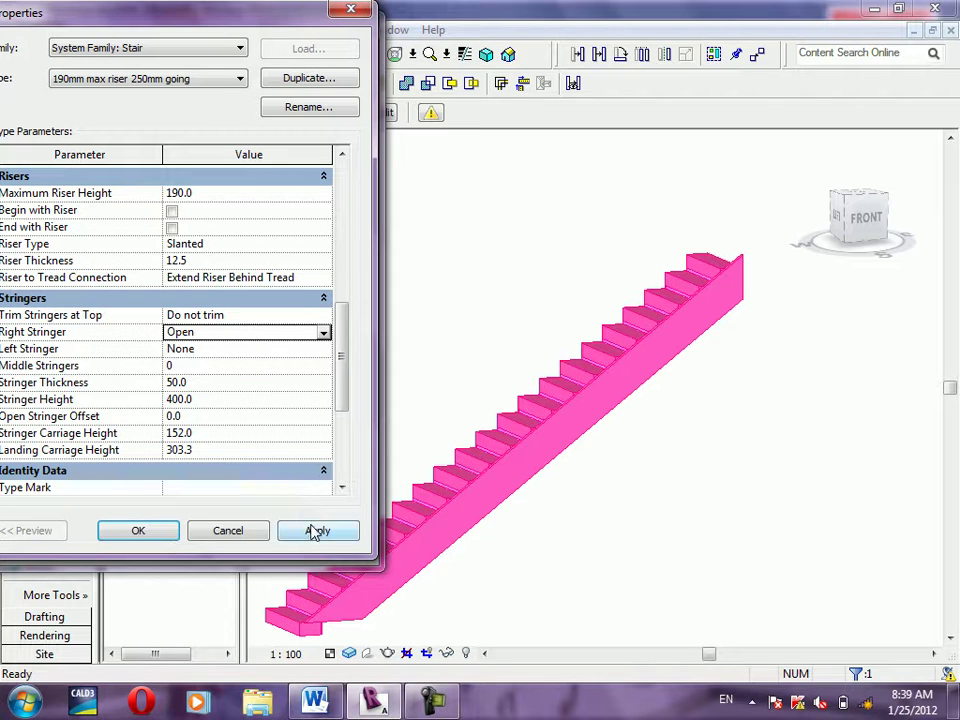
click(315, 531)
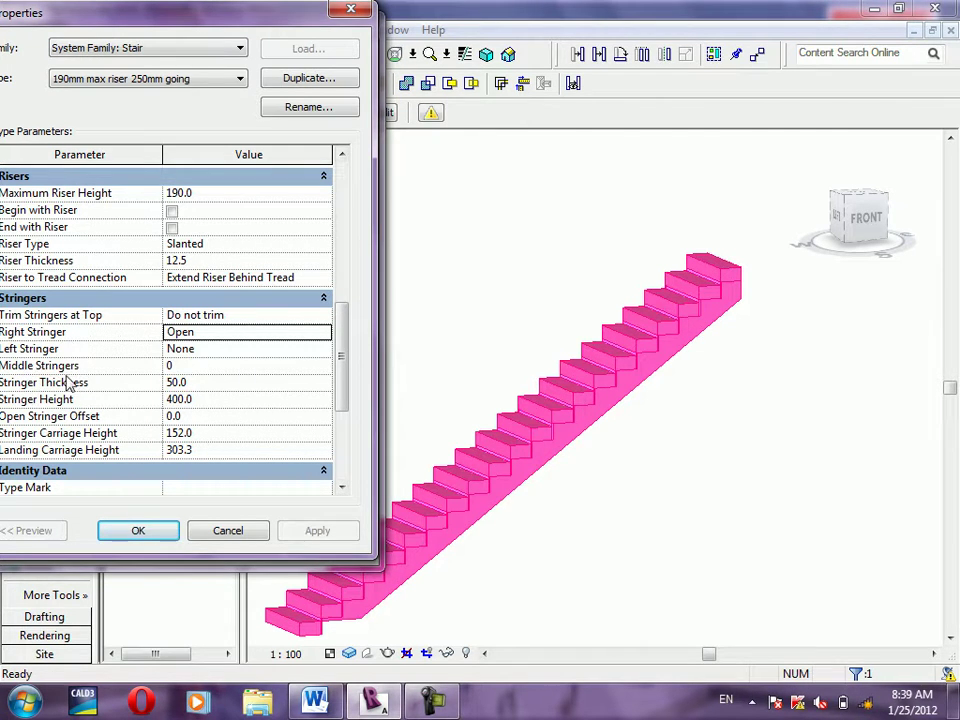
Set the left stringer to Open, apply, and accept the type changes
click(210, 349)
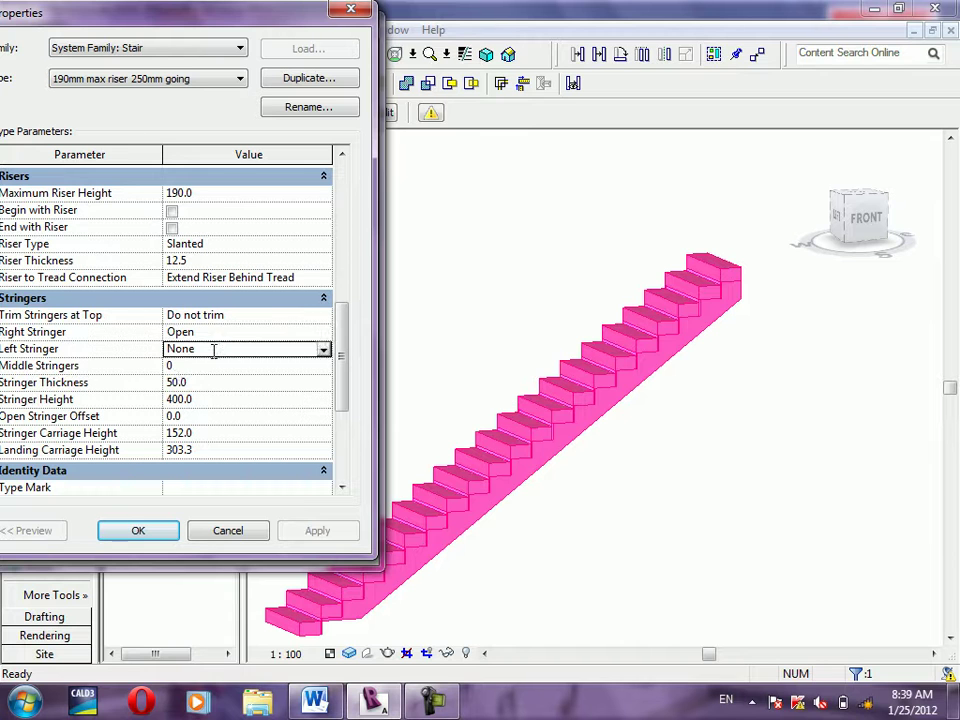
click(325, 350)
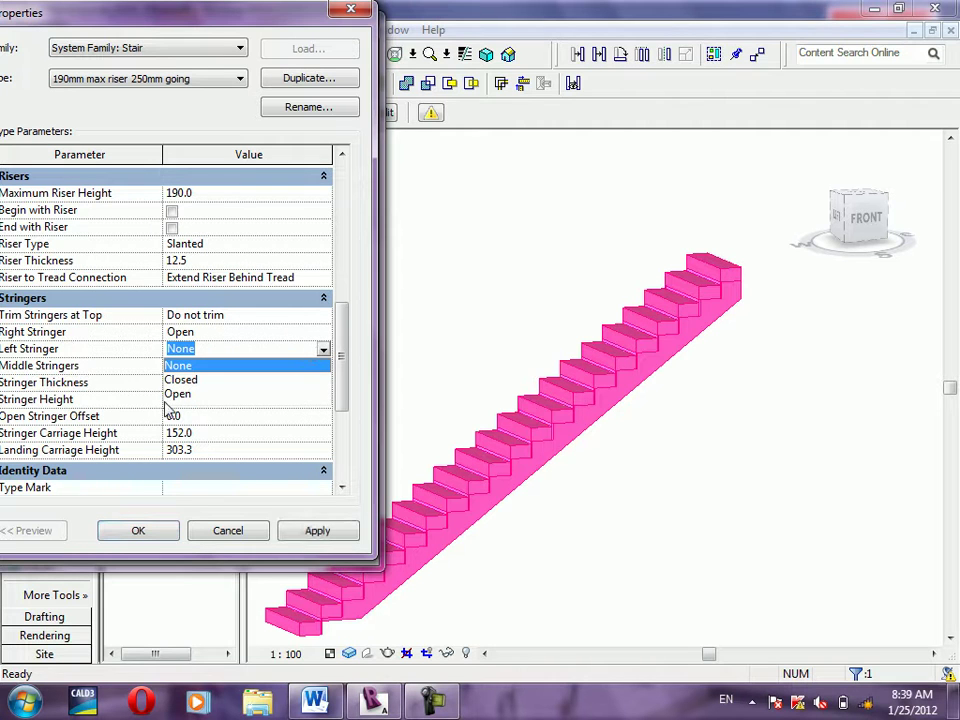
click(215, 393)
click(317, 542)
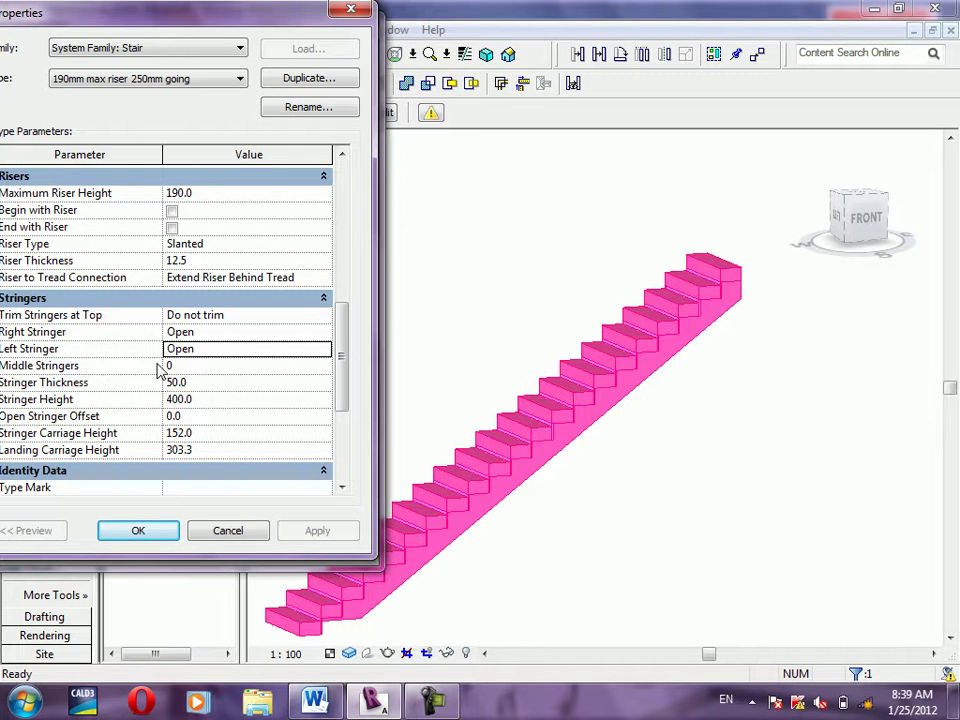
click(156, 532)
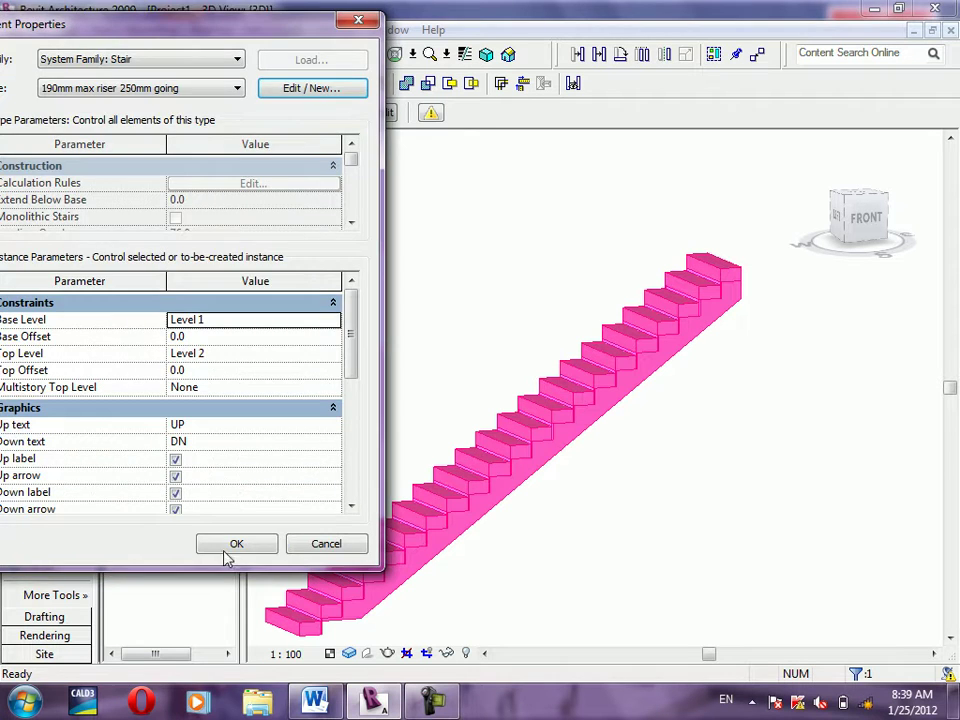
click(222, 548)
shift+middle_drag(709, 516, 457, 447)
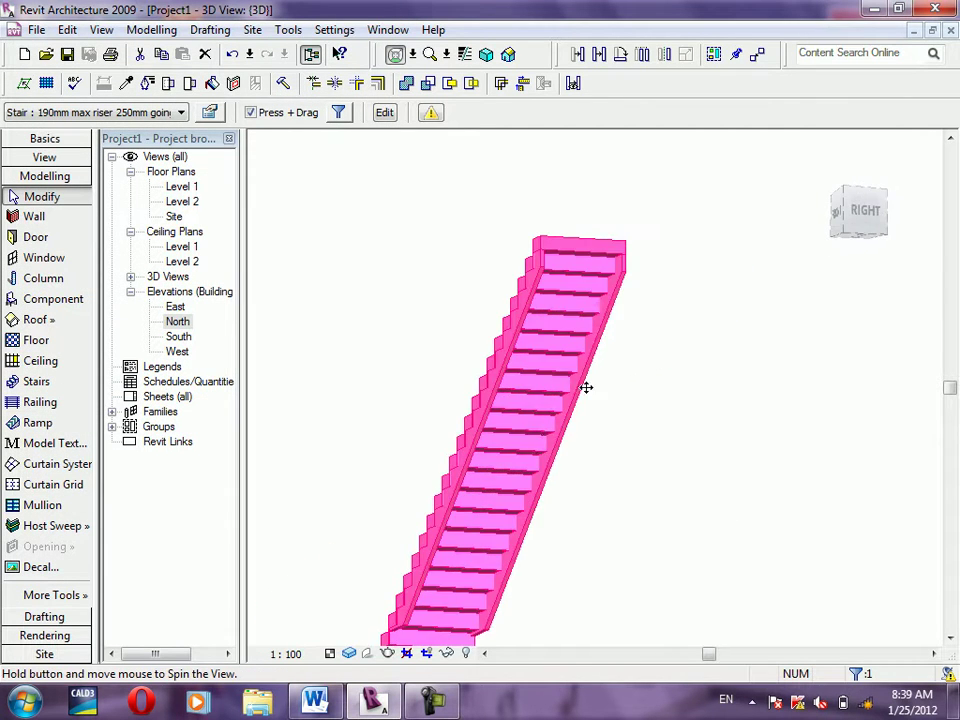
shift+middle_drag(585, 388, 580, 321)
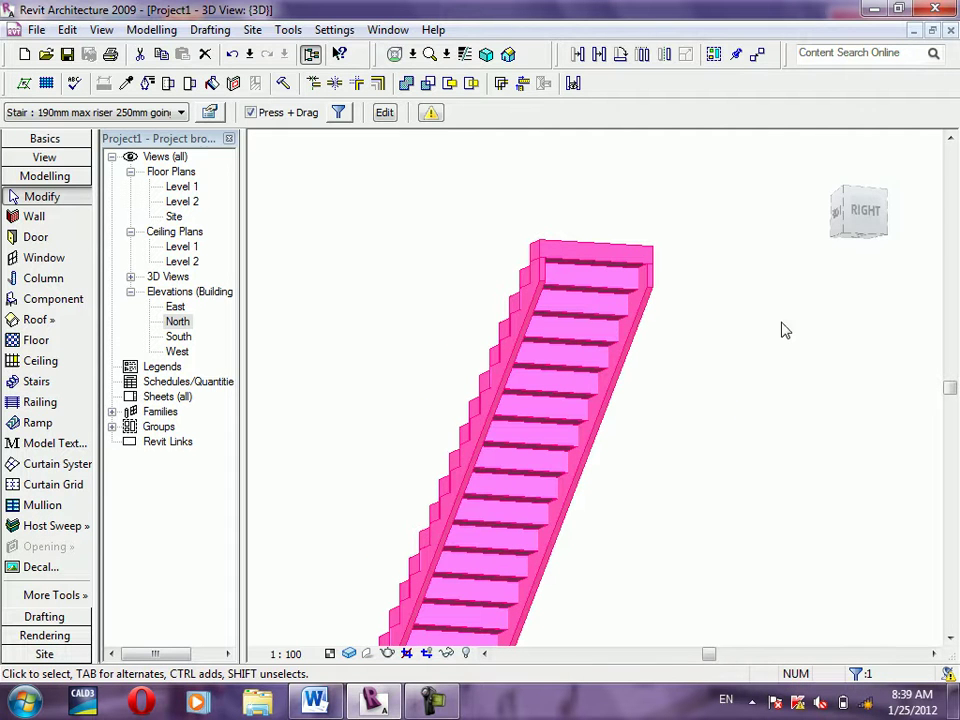
click(210, 112)
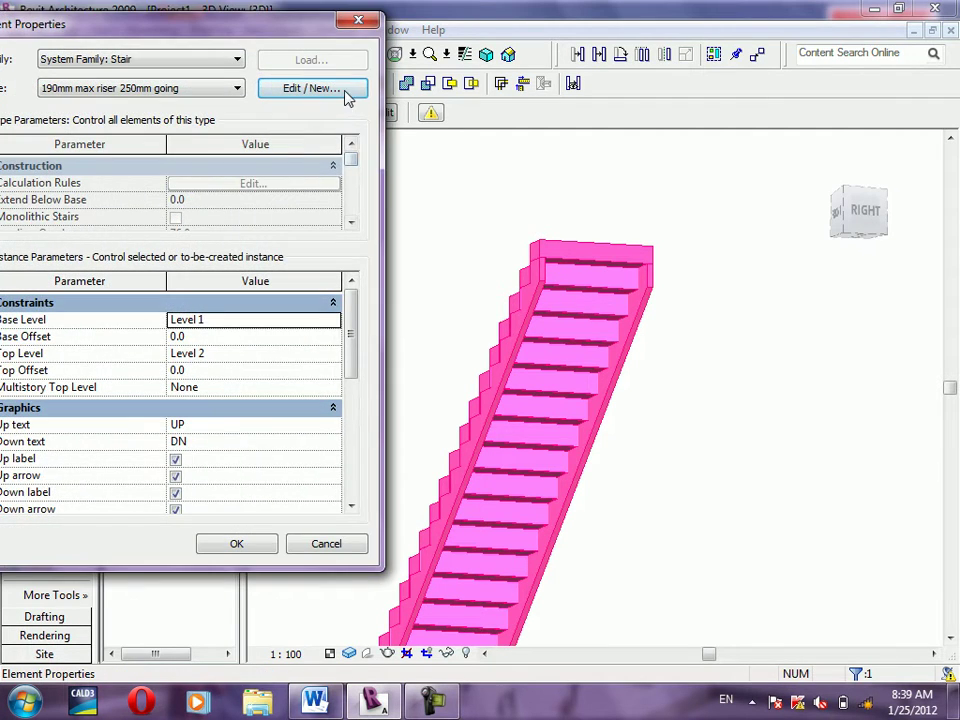
click(343, 90)
drag(341, 235, 340, 380)
scroll(340, 380, down, 1)
click(205, 311)
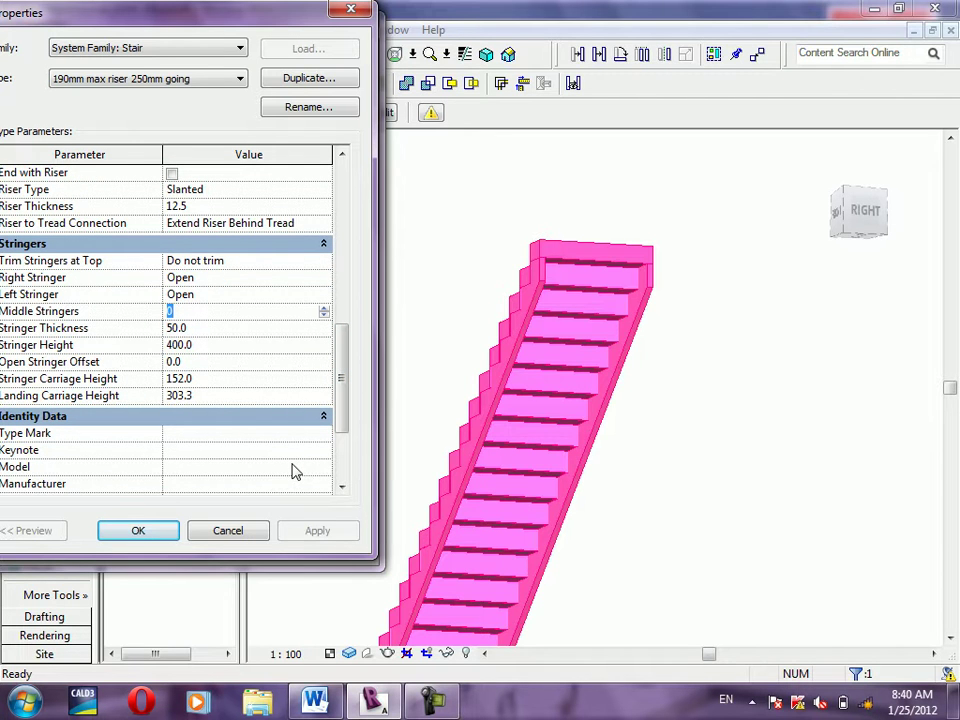
text(20)
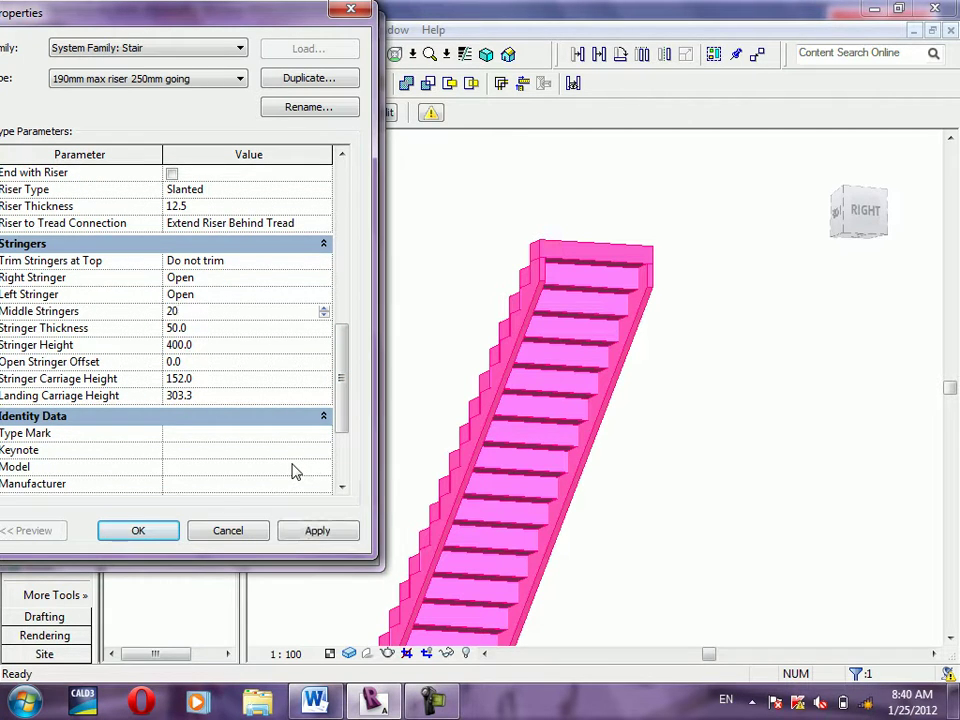
click(318, 541)
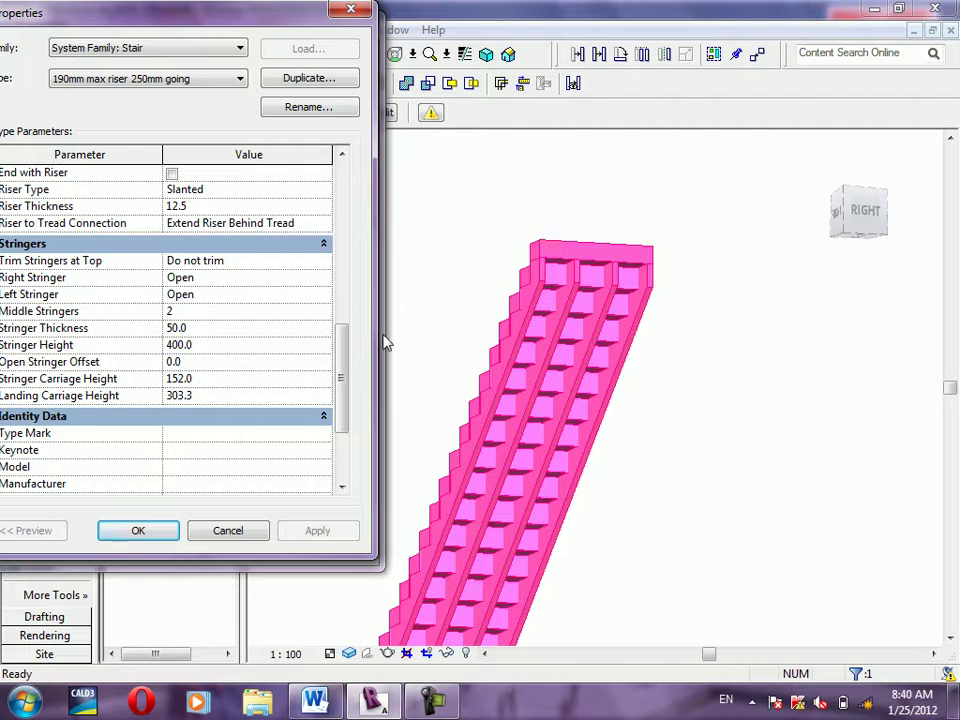
click(209, 328)
text(100)
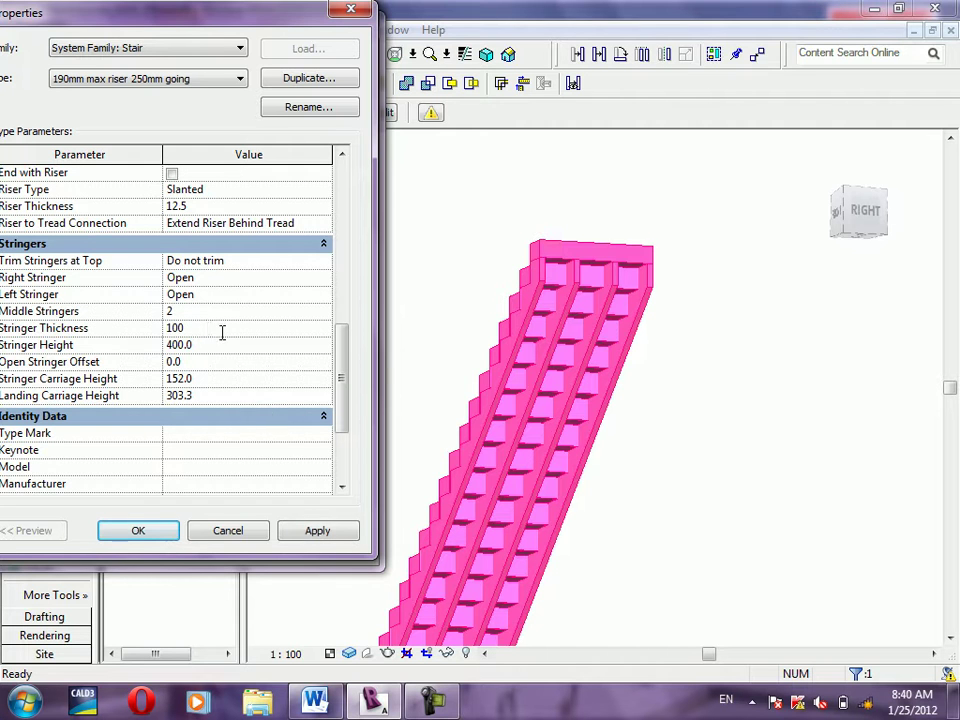
click(347, 538)
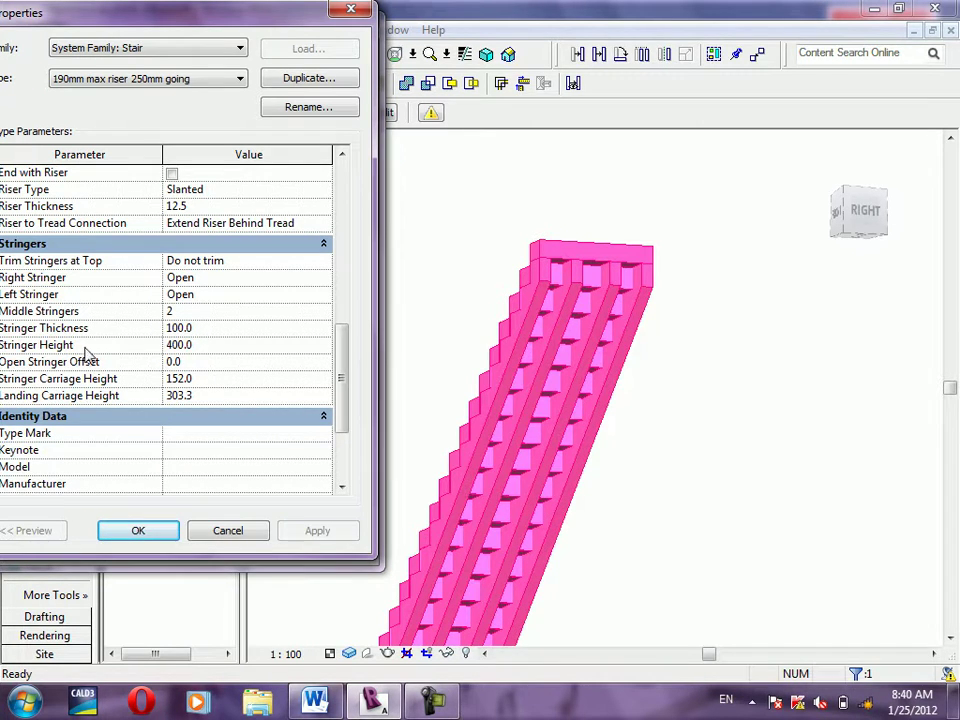
click(196, 345)
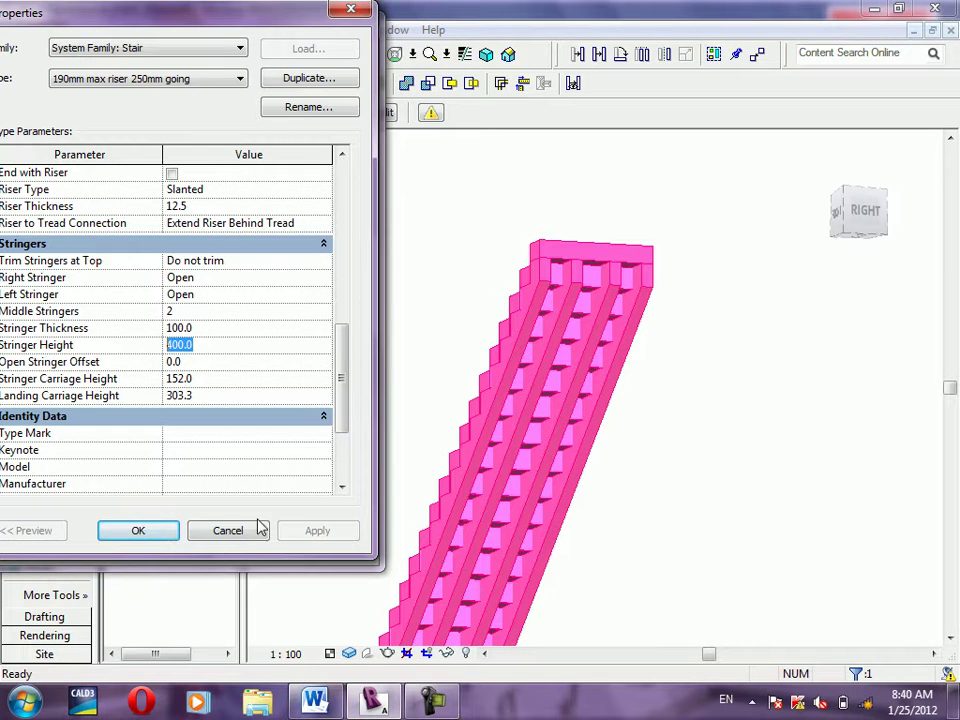
click(226, 528)
click(322, 546)
mouse_move(668, 529)
shift+middle_down()
mouse_move(780, 563)
mouse_move(876, 617)
shift+middle_up()
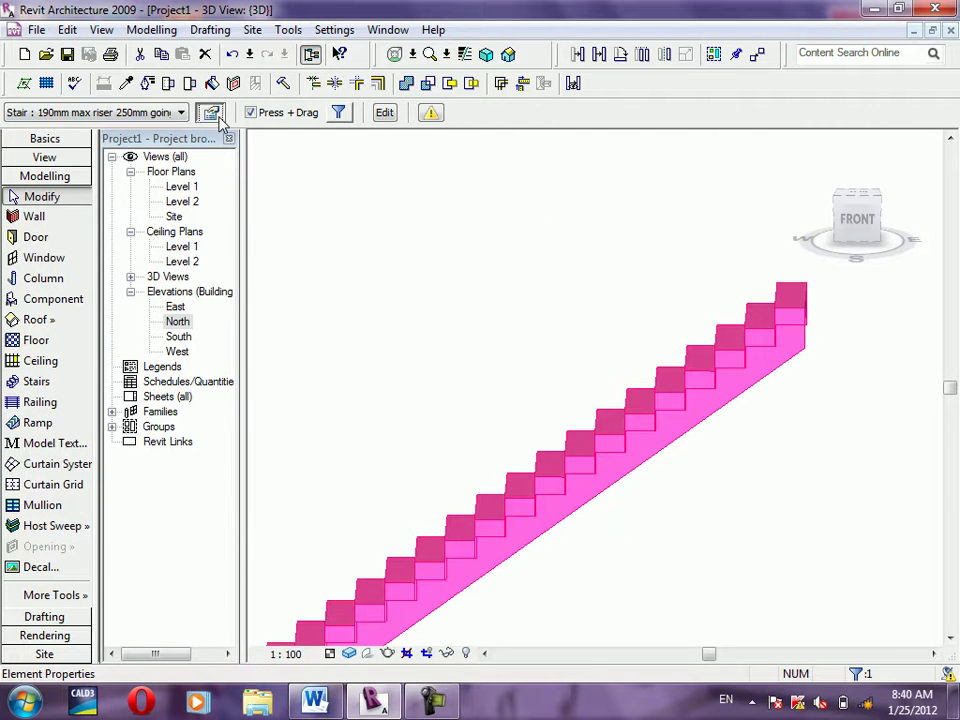
Set both the right and left stringers of the stair type to Closed and apply
click(209, 112)
click(314, 90)
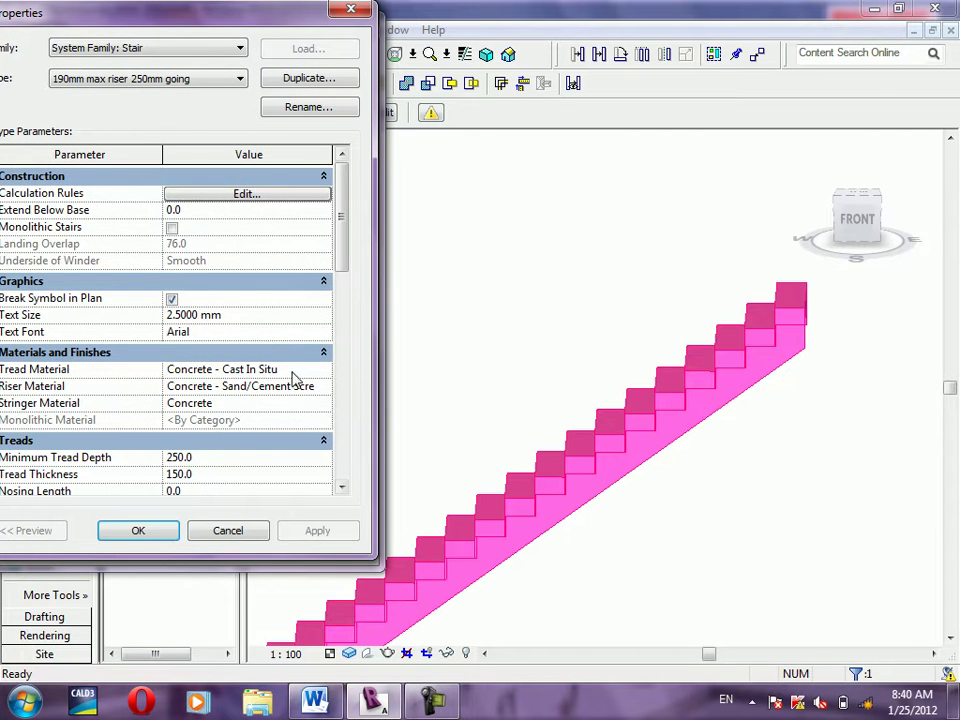
drag(345, 224, 371, 375)
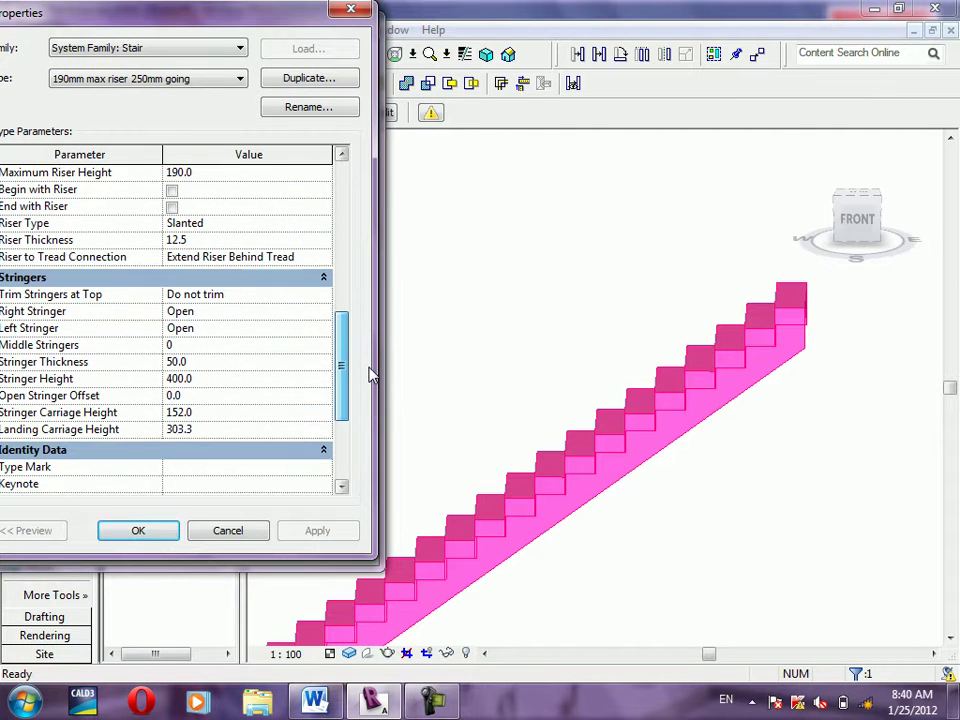
click(222, 311)
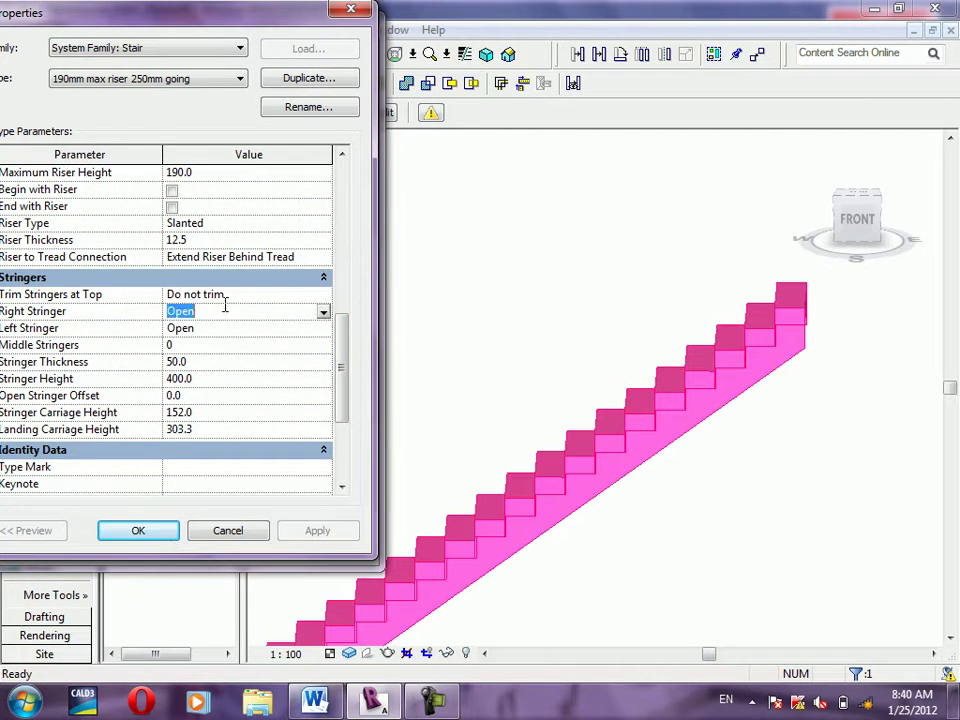
click(322, 312)
click(181, 342)
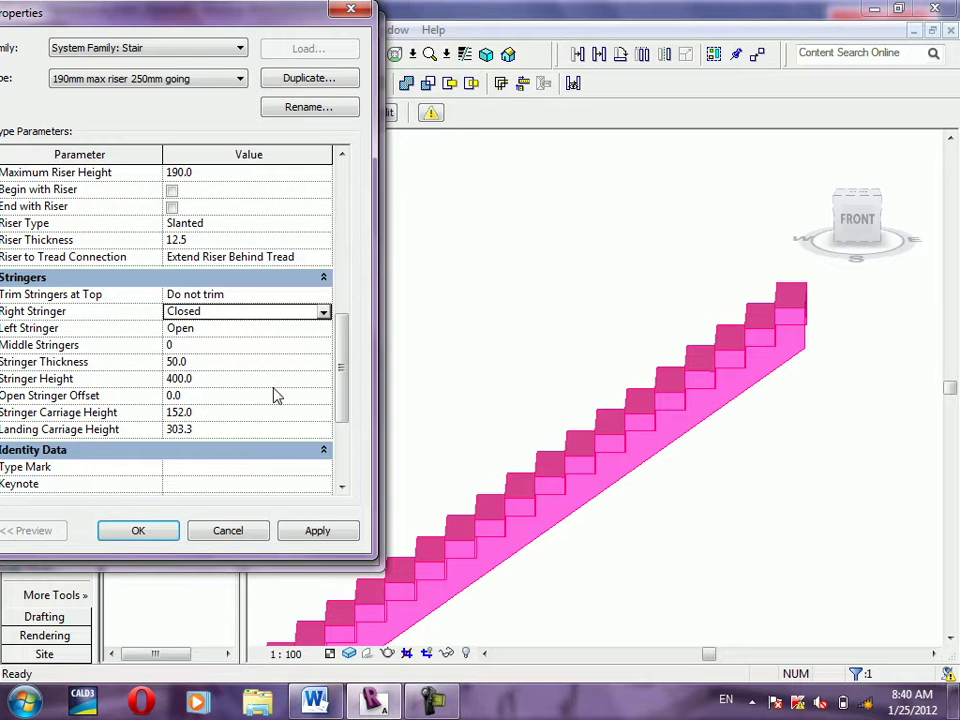
click(313, 331)
click(322, 329)
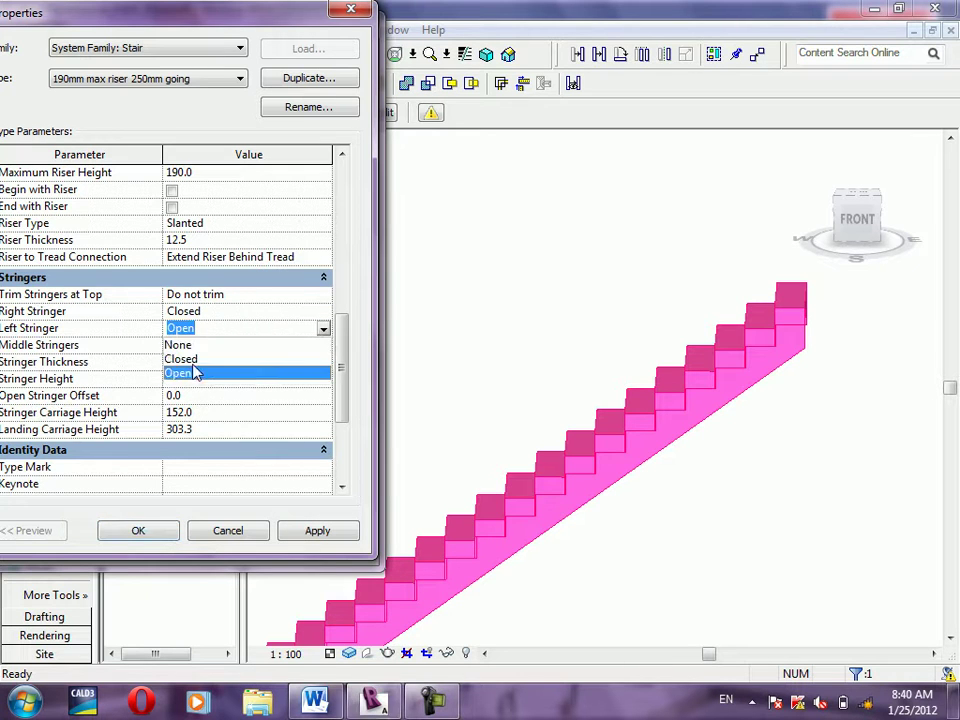
click(190, 359)
click(343, 529)
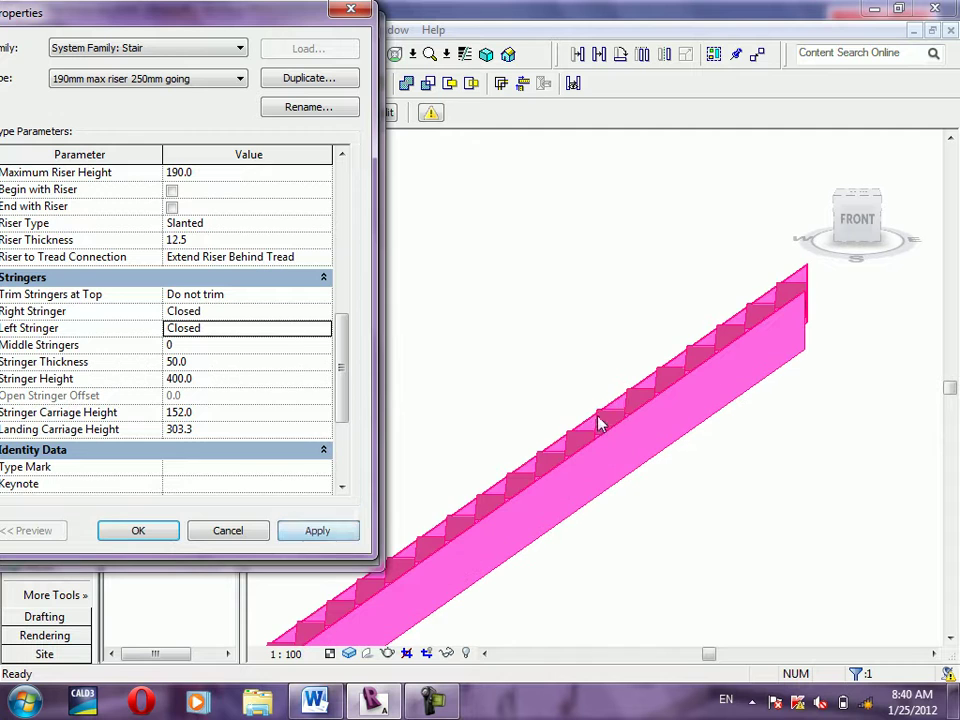
Raise the stringer height from 400 to 600 and apply
click(181, 379)
drag(183, 379, 124, 385)
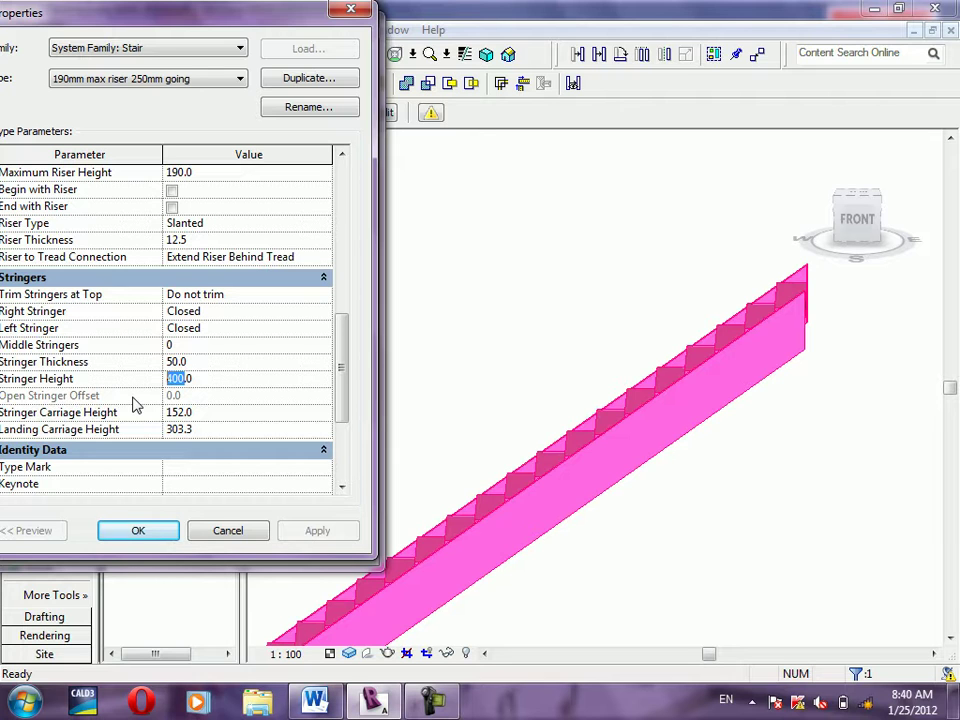
text(6)
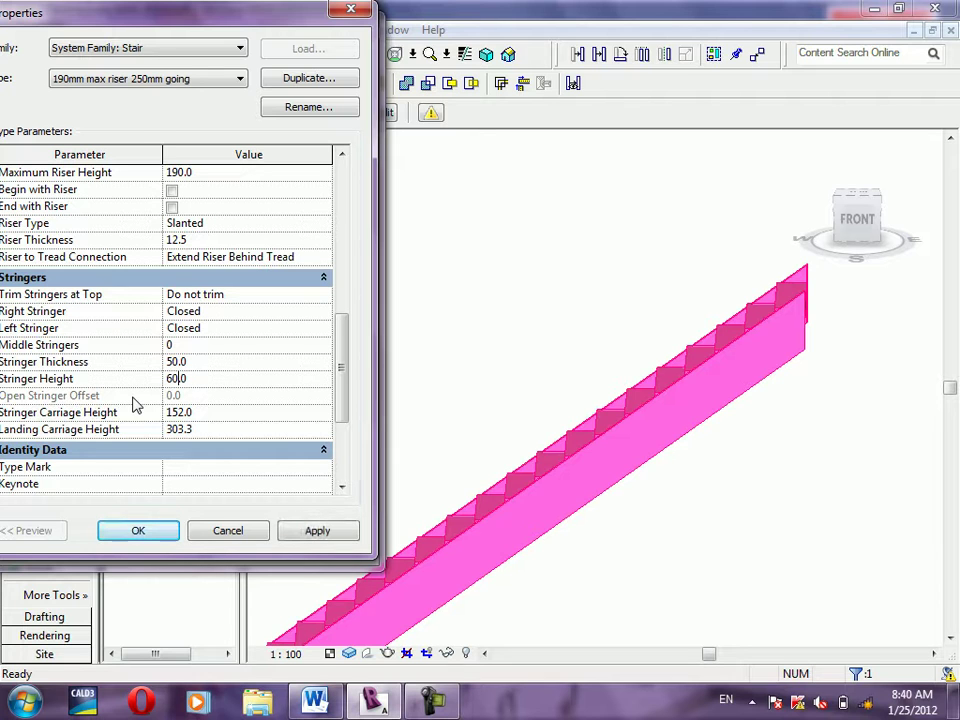
text(0)
click(295, 535)
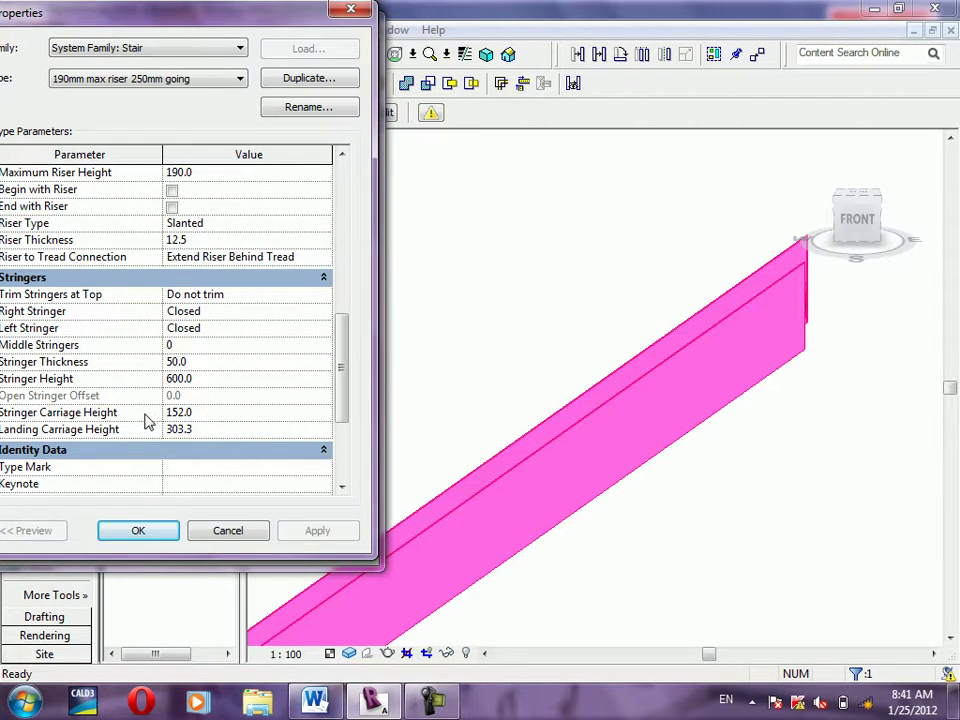
Change the Right and Left Stringer settings to Open and apply
click(234, 312)
click(323, 312)
click(180, 357)
click(278, 329)
click(323, 330)
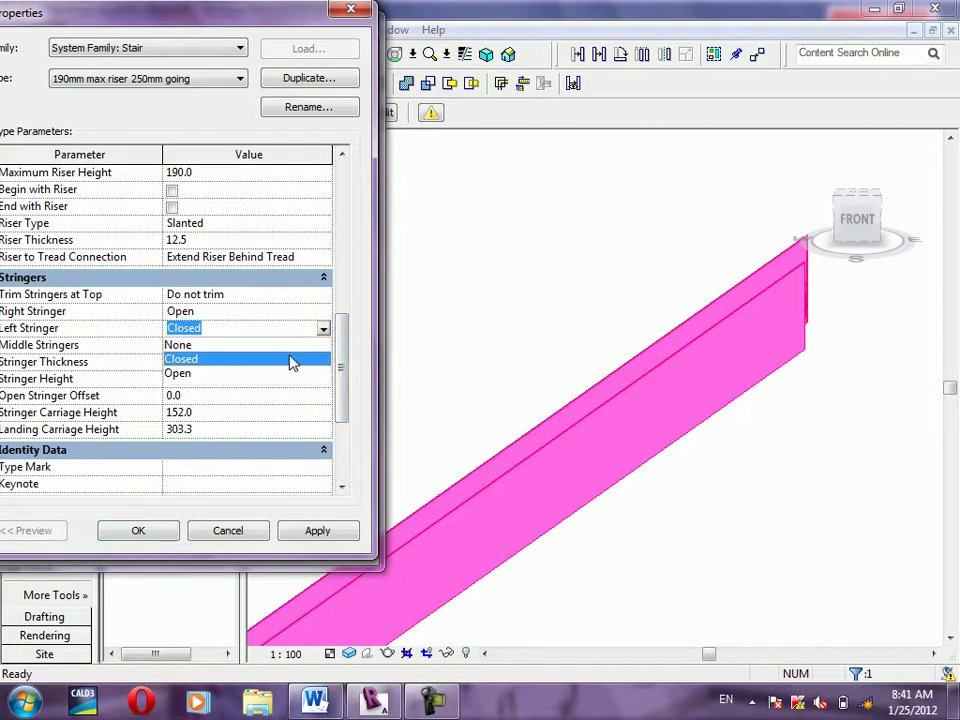
click(174, 373)
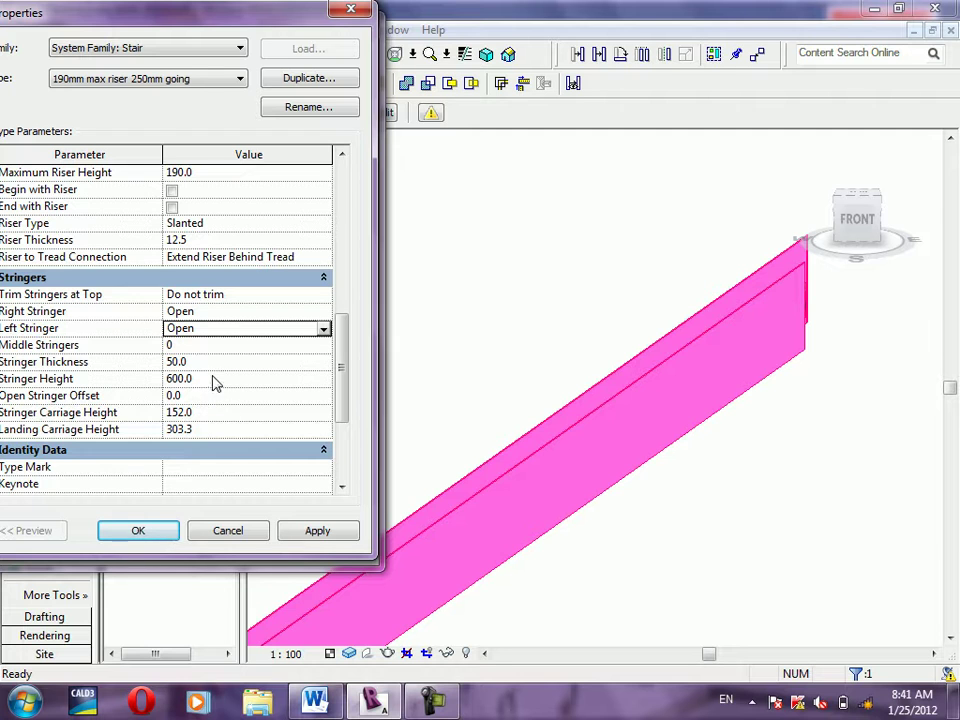
click(322, 534)
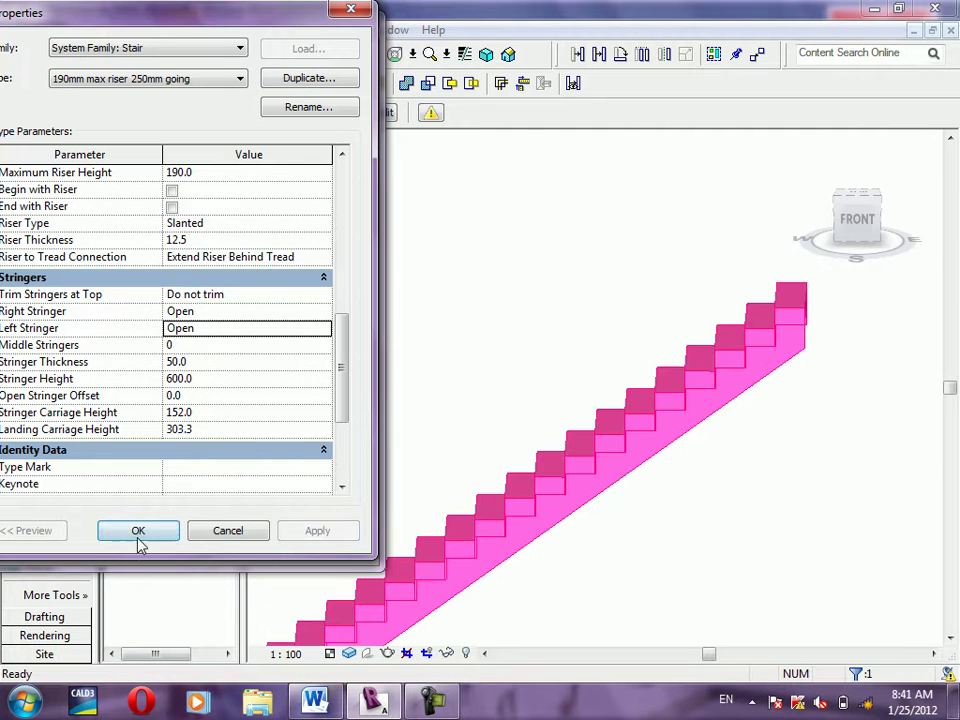
click(186, 397)
Set the Open Stringer Offset to 50 and apply
double_click(186, 397)
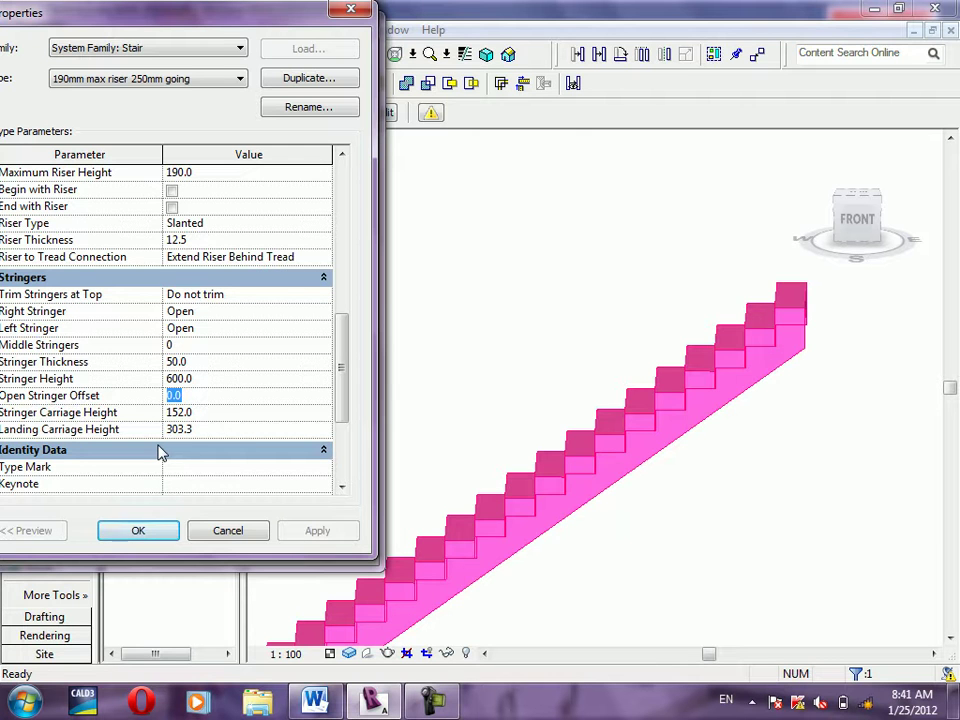
text(50)
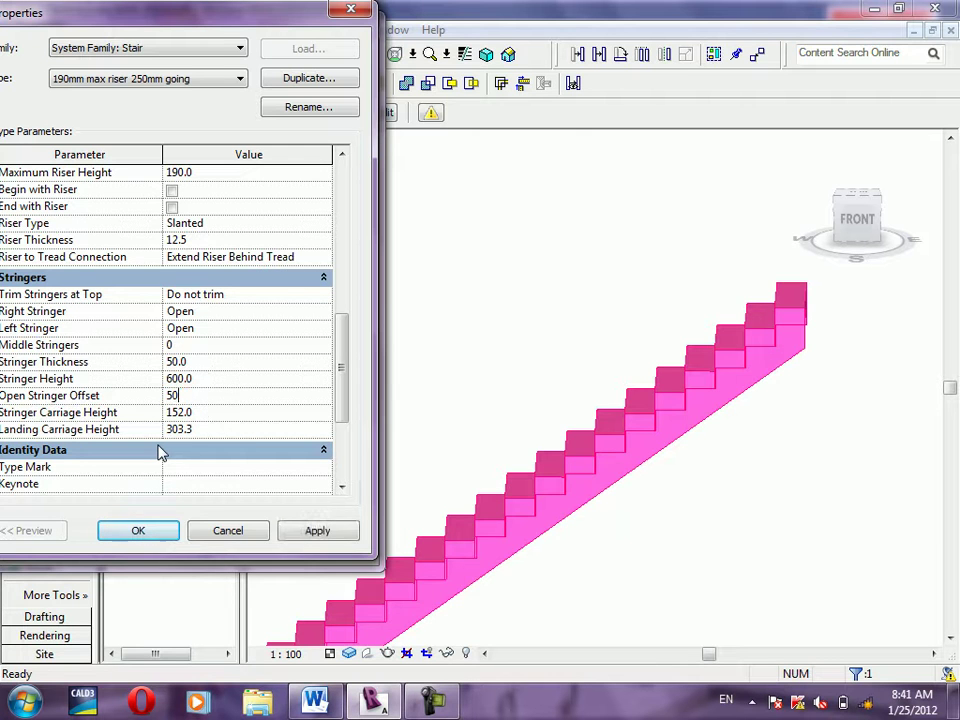
click(330, 537)
Set the Stringer Thickness to 150 and apply
click(189, 362)
drag(189, 362, 121, 375)
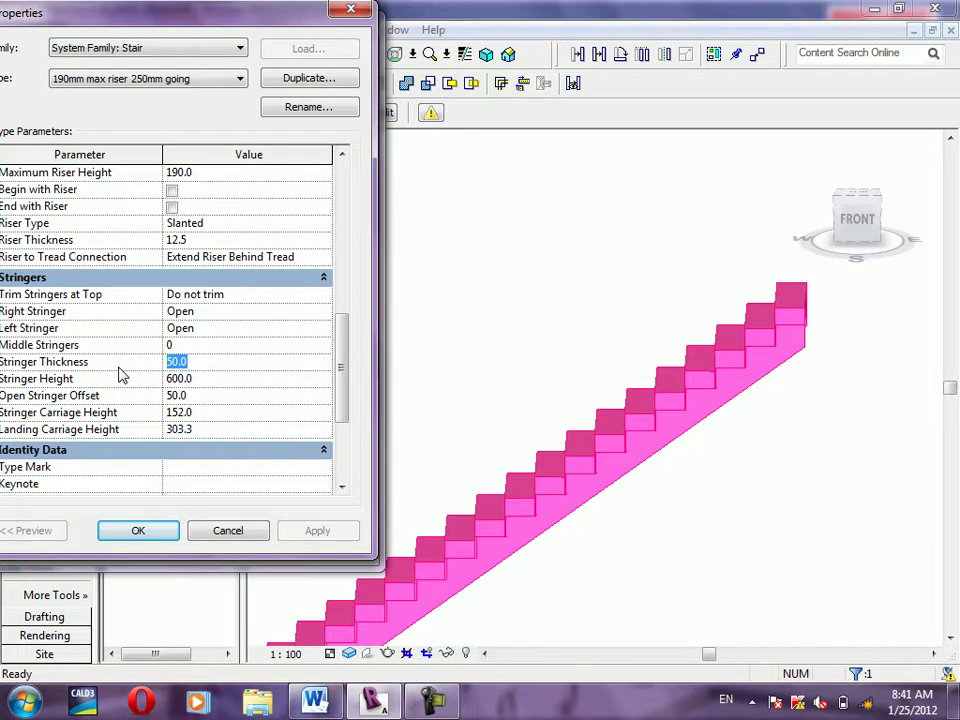
text(50)
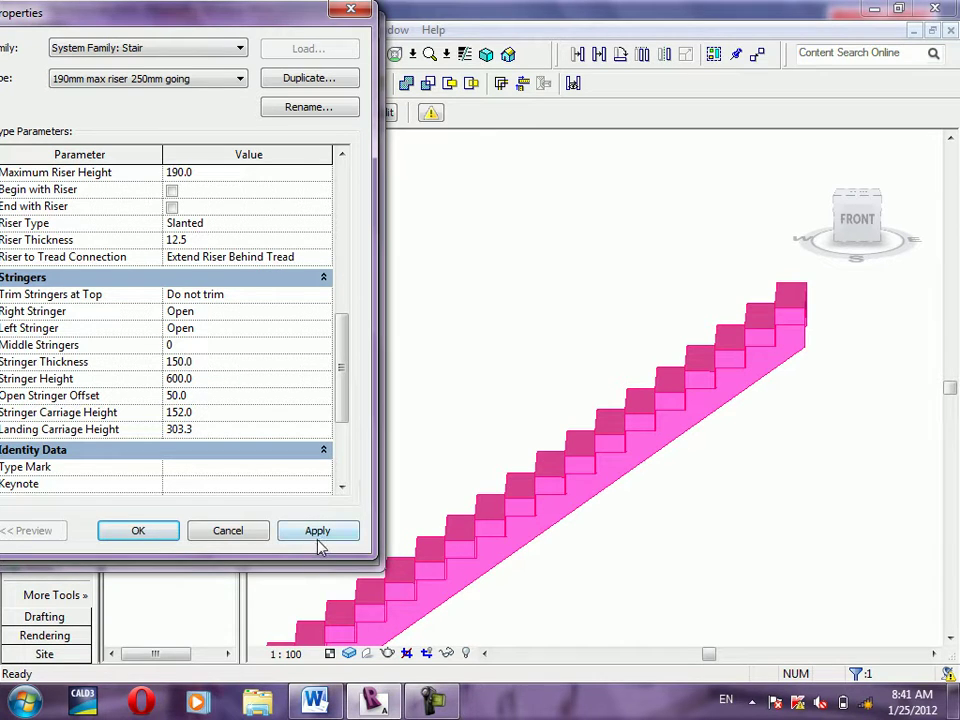
click(318, 531)
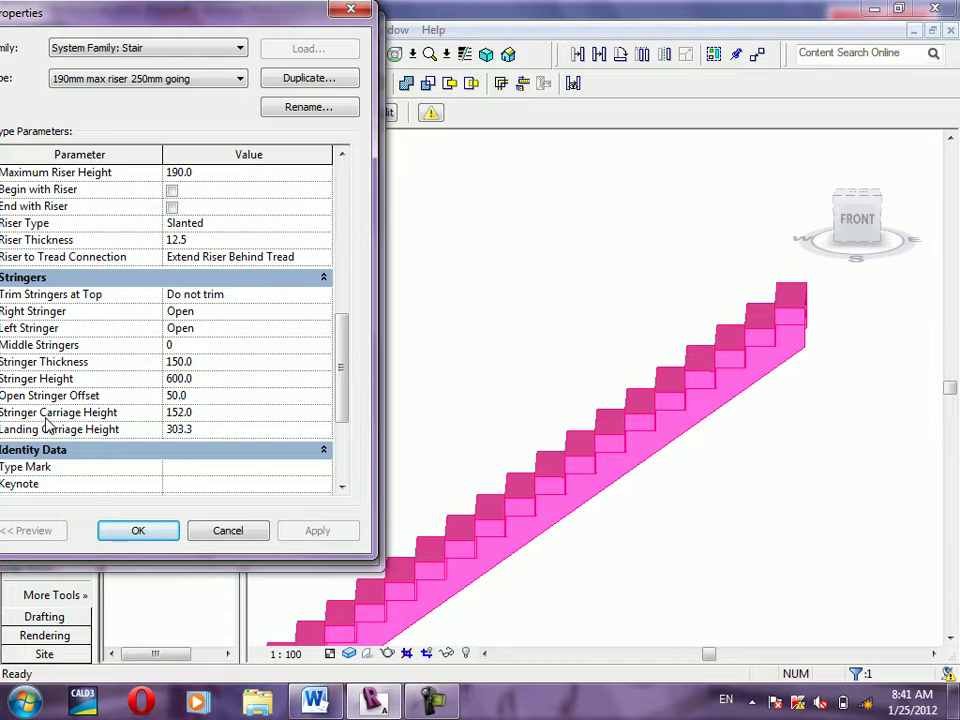
Set both the Right and Left Stringer to Closed and apply
click(290, 312)
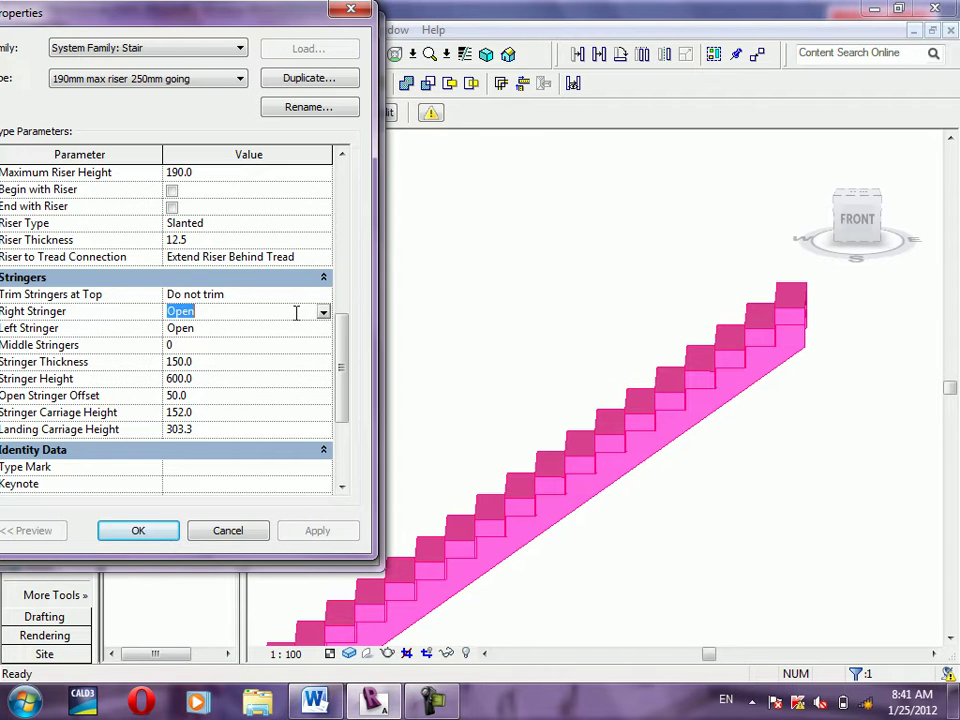
click(323, 312)
click(172, 360)
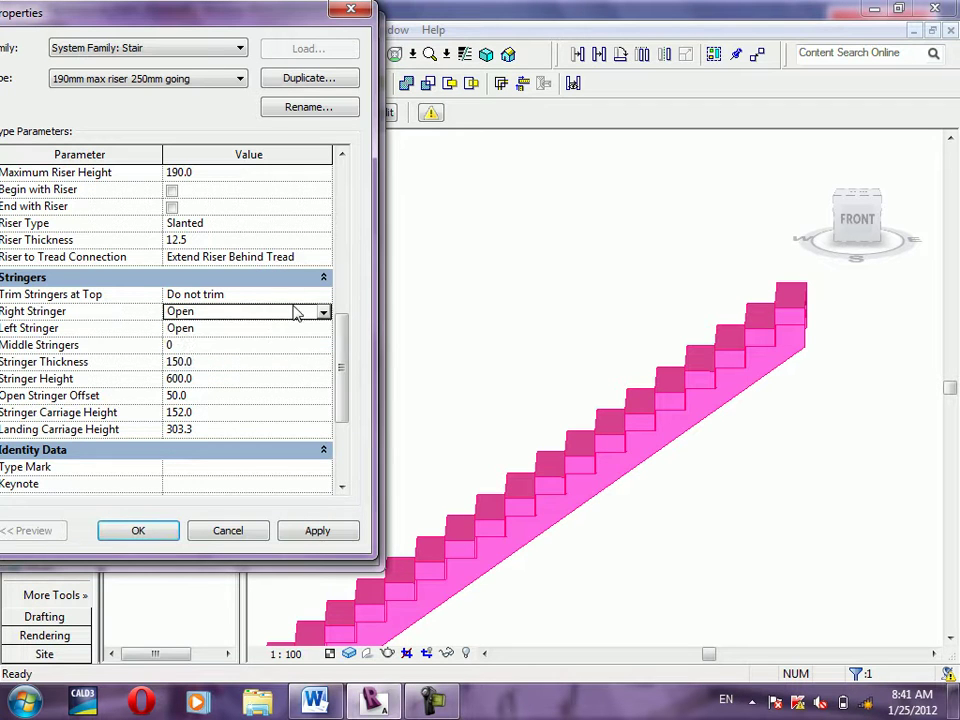
click(323, 313)
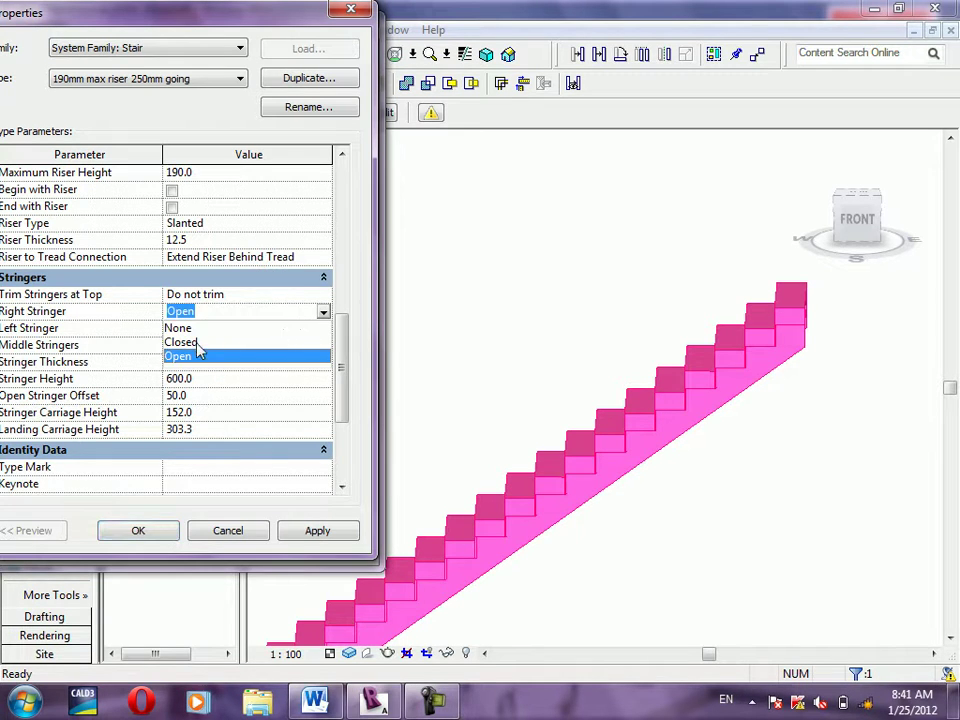
click(182, 342)
click(315, 332)
click(322, 328)
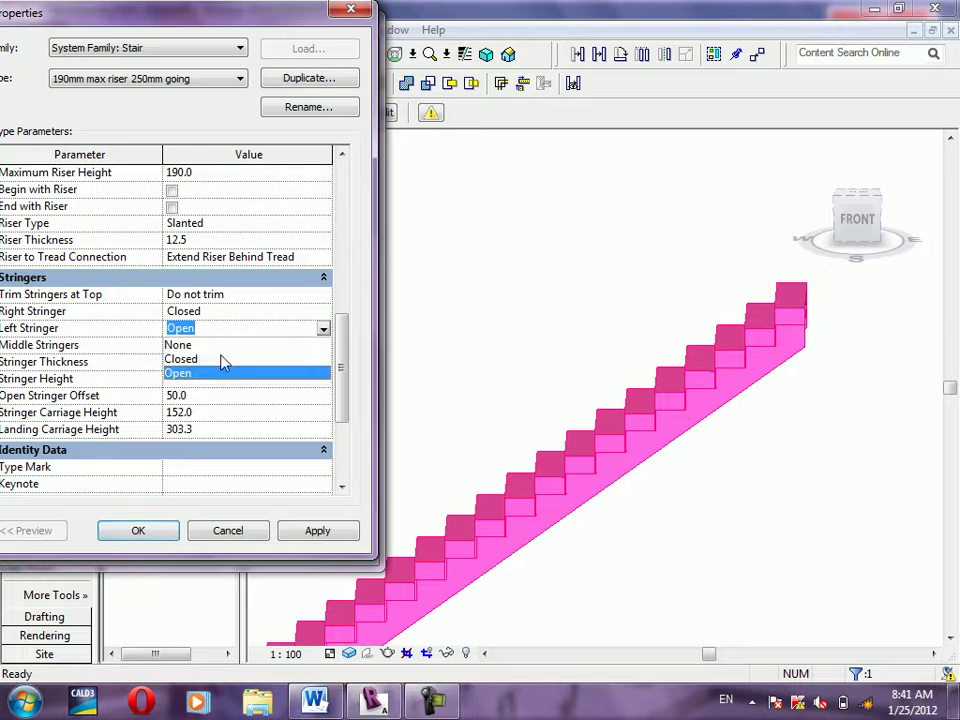
click(221, 360)
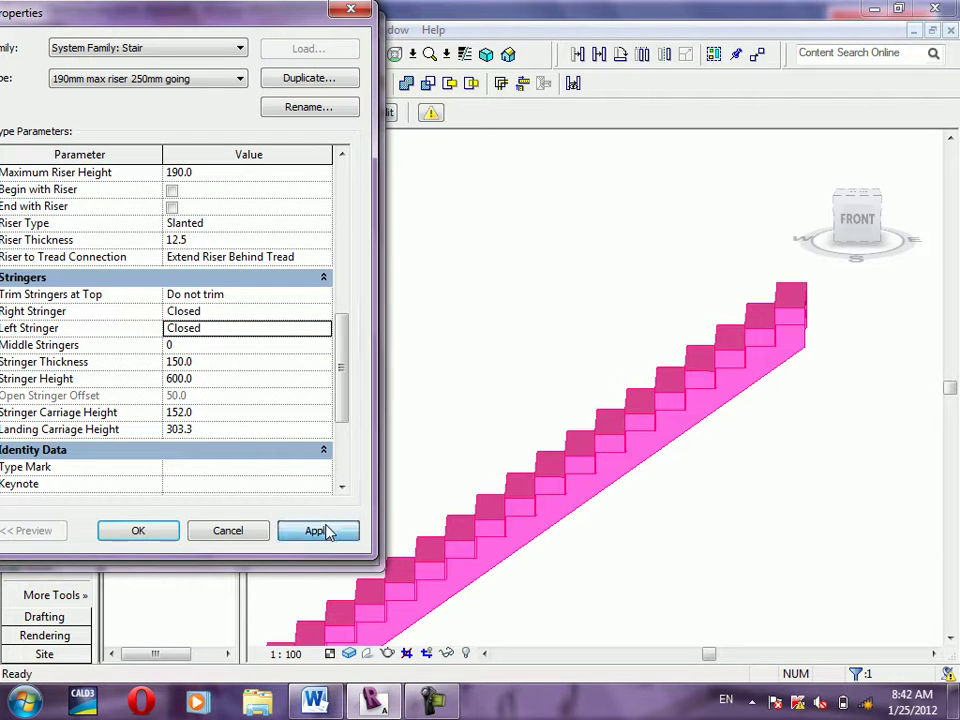
click(318, 530)
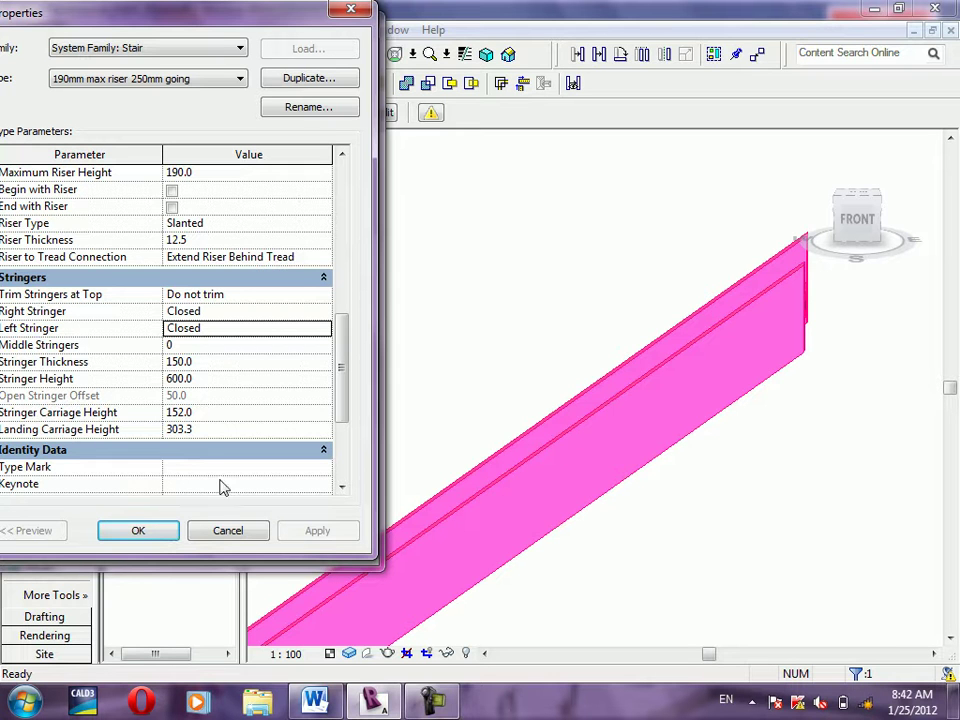
Set Stringer Carriage Height to 250, apply, and close the stair properties
click(229, 411)
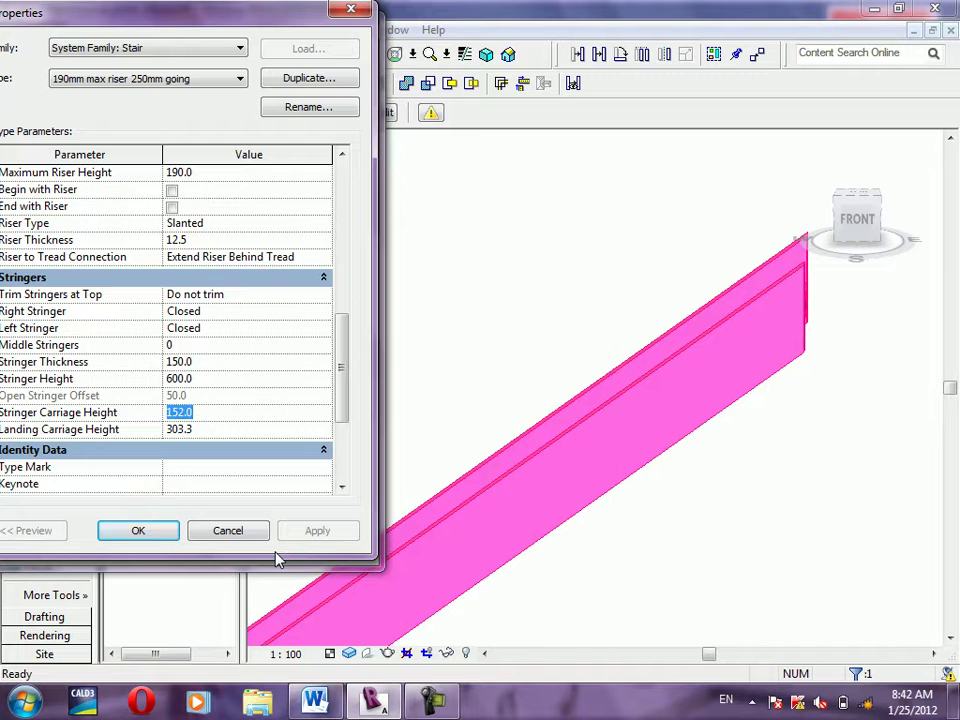
text(250)
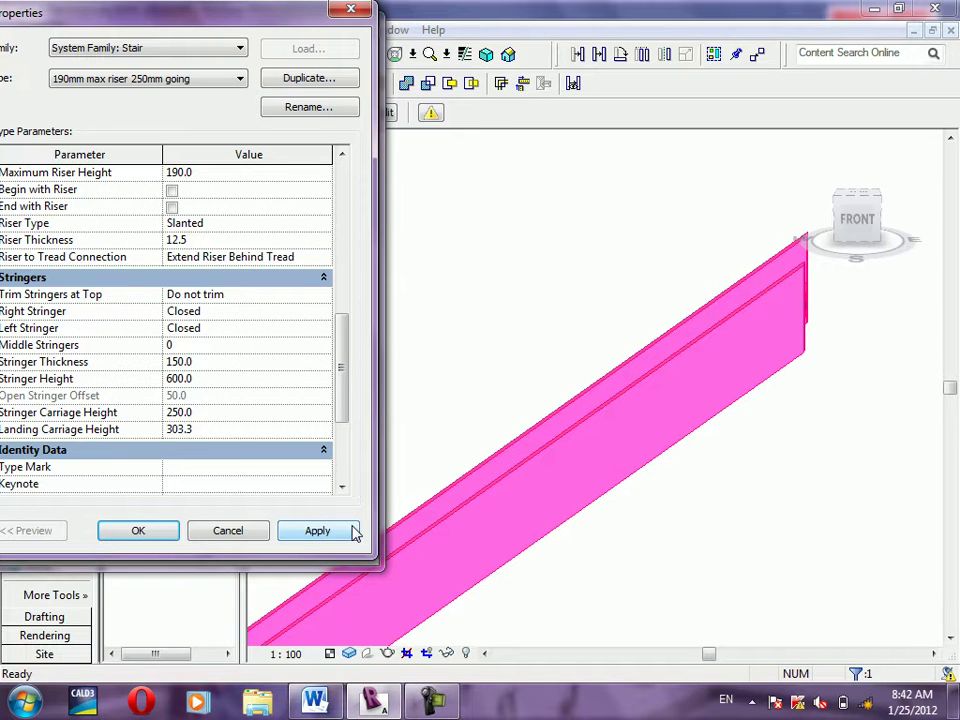
click(350, 528)
click(130, 530)
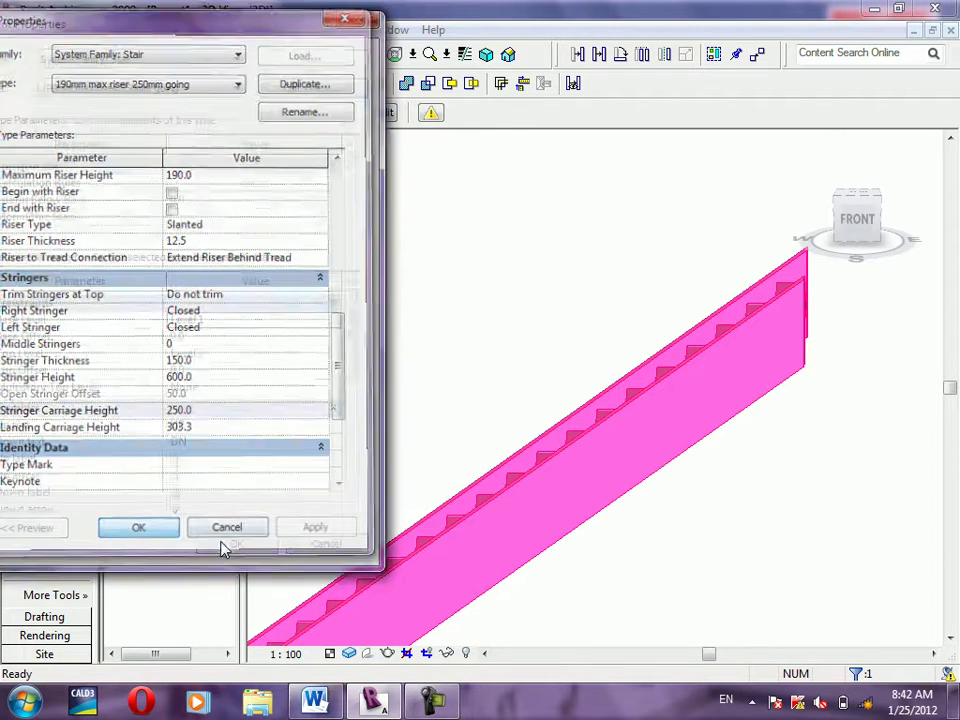
click(225, 542)
Raise the stair type's Stringer Carriage Height to 350 and apply it
mouse_move(613, 584)
mouse_down()
mouse_move(553, 538)
mouse_move(446, 540)
mouse_move(348, 584)
mouse_up()
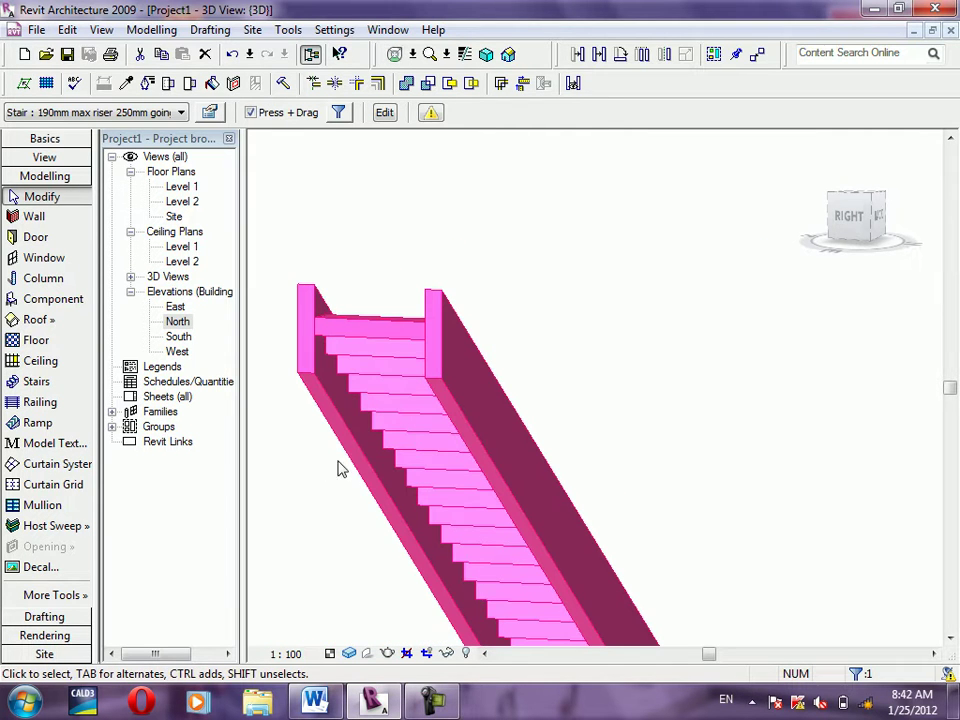
click(210, 112)
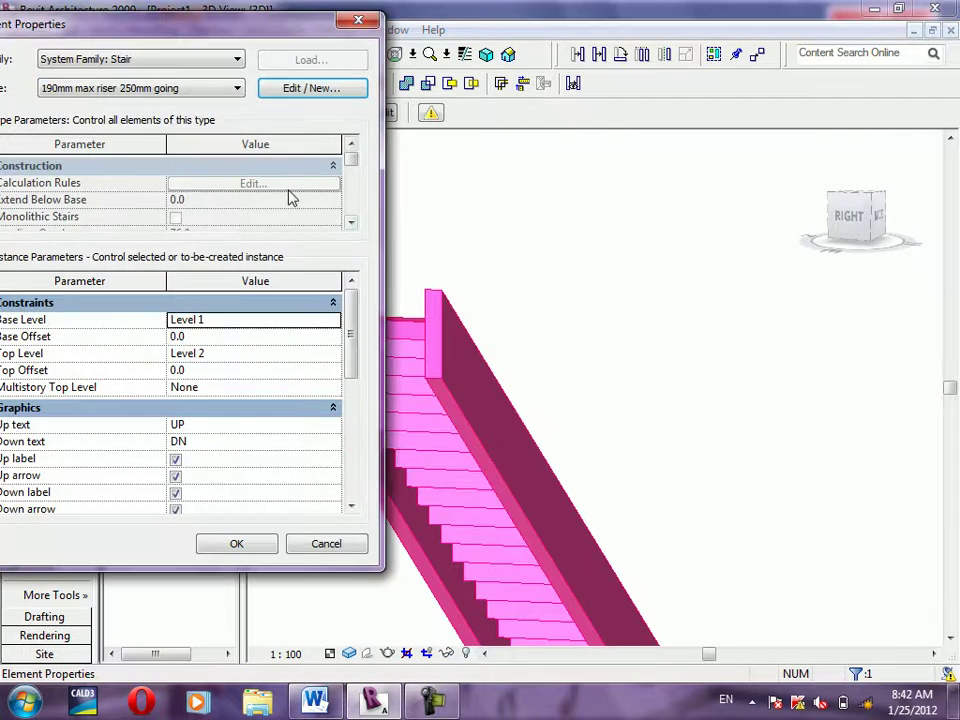
click(352, 88)
mouse_move(345, 237)
mouse_down()
mouse_move(364, 321)
mouse_move(364, 385)
mouse_up()
click(207, 412)
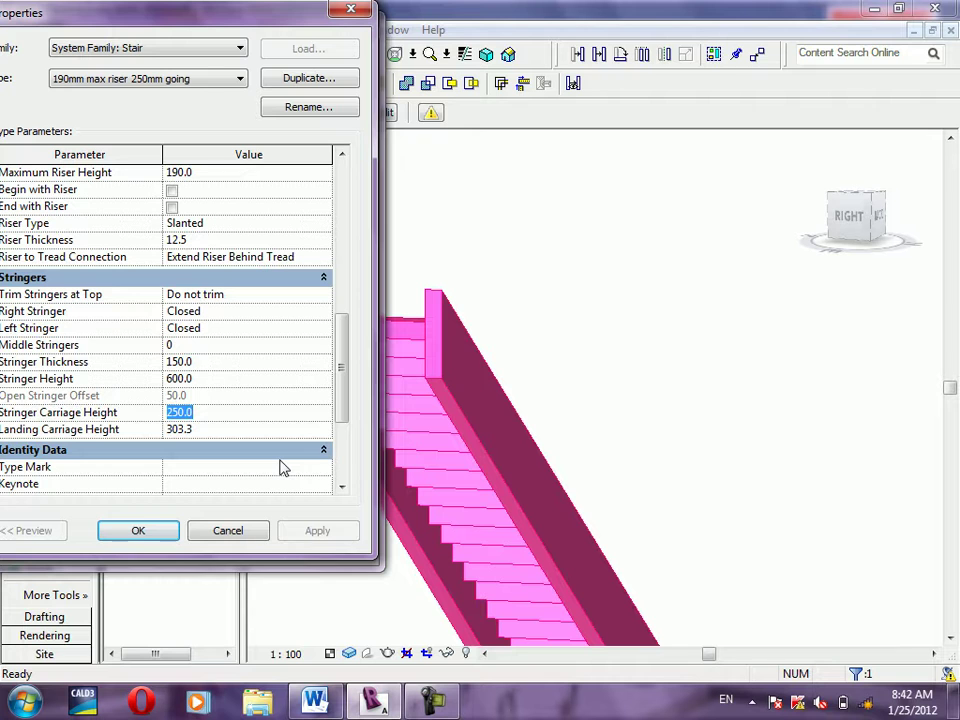
text(350)
click(297, 536)
click(297, 536)
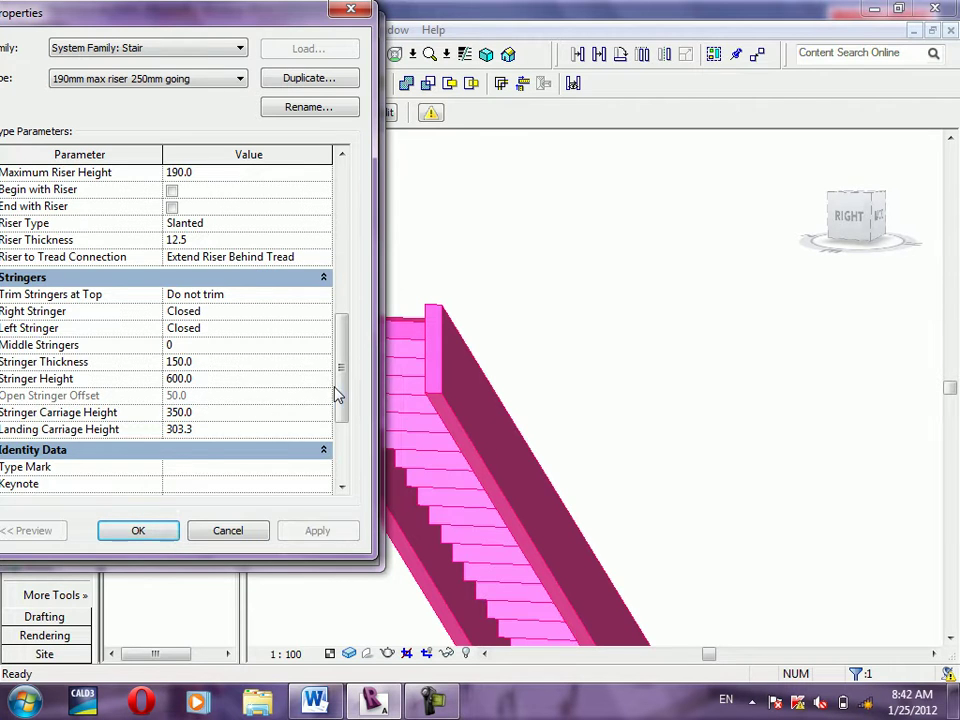
Set Middle Stringers to 2, apply, and close the stair properties
scroll(347, 387, down, 2)
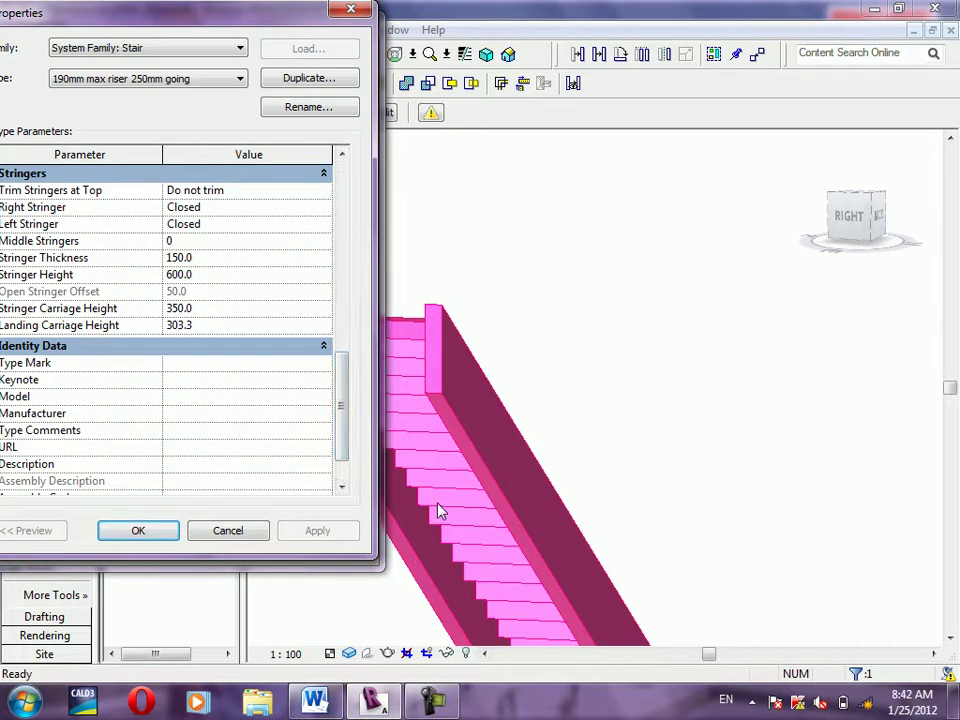
click(184, 242)
text(2)
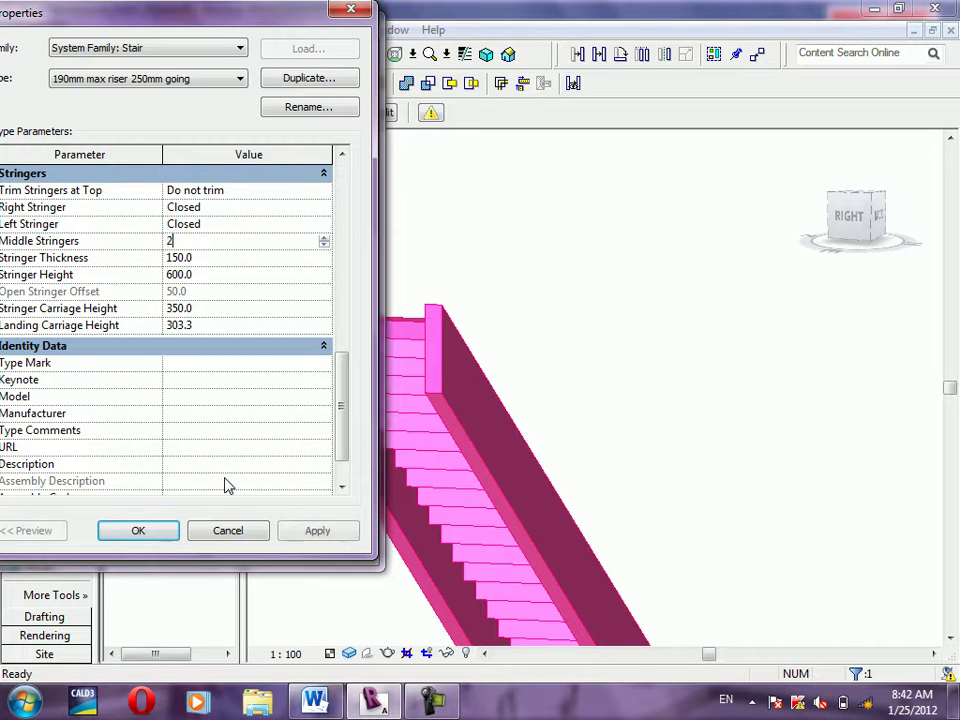
click(311, 531)
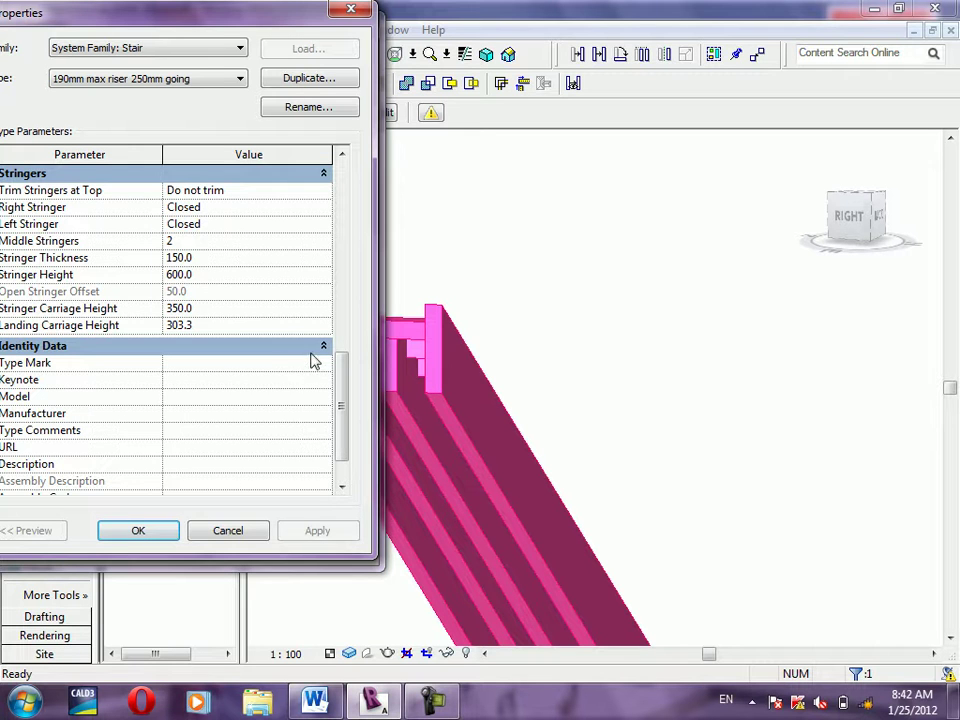
drag(345, 408, 349, 448)
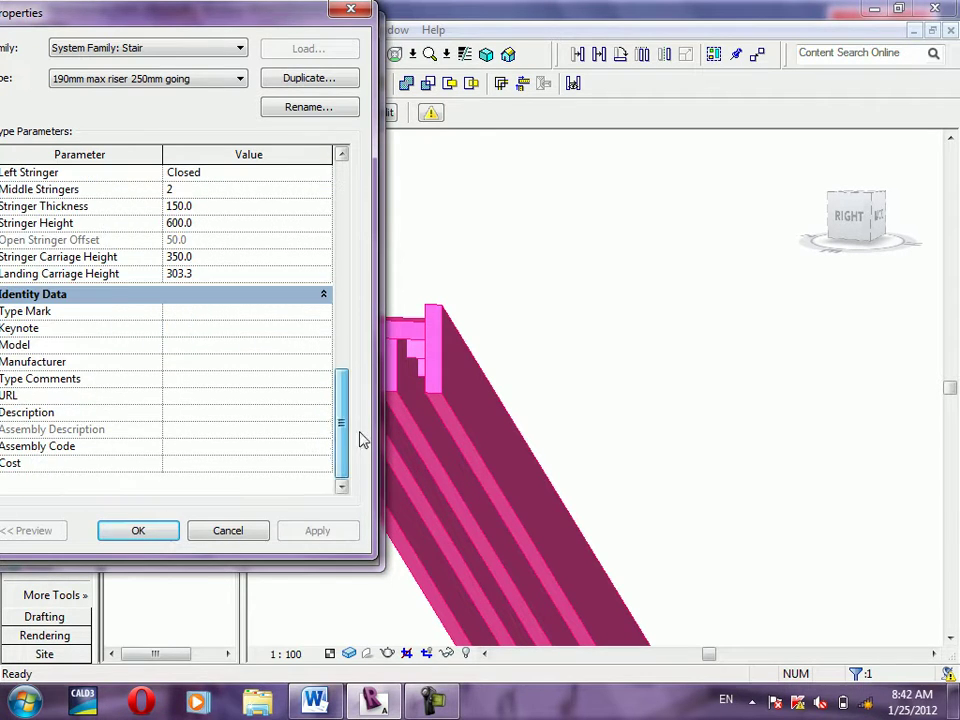
drag(110, 18, 244, 38)
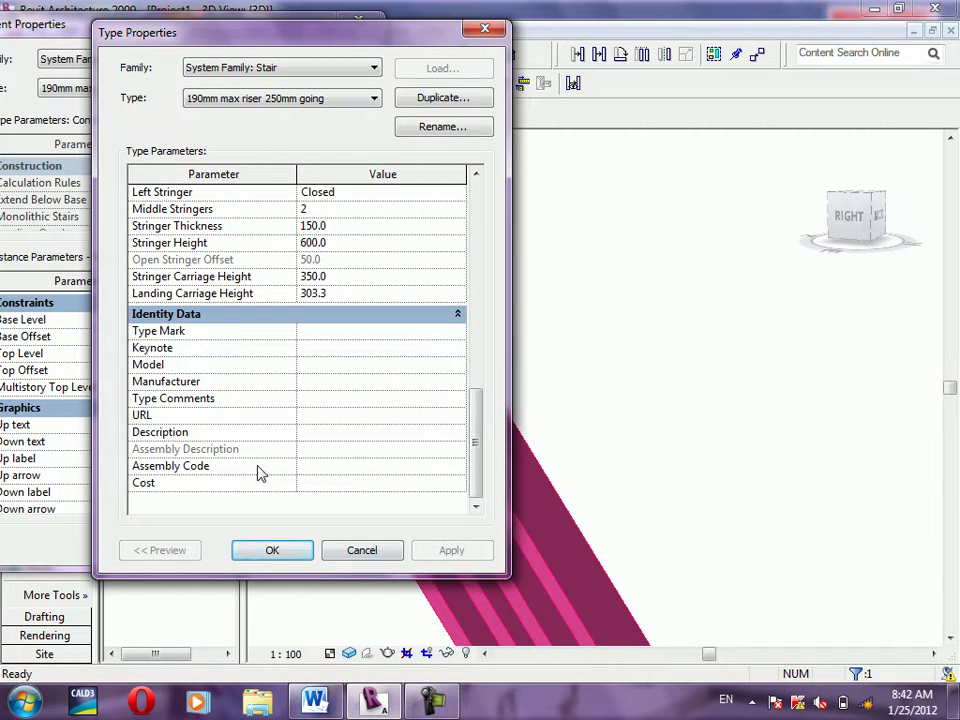
click(262, 551)
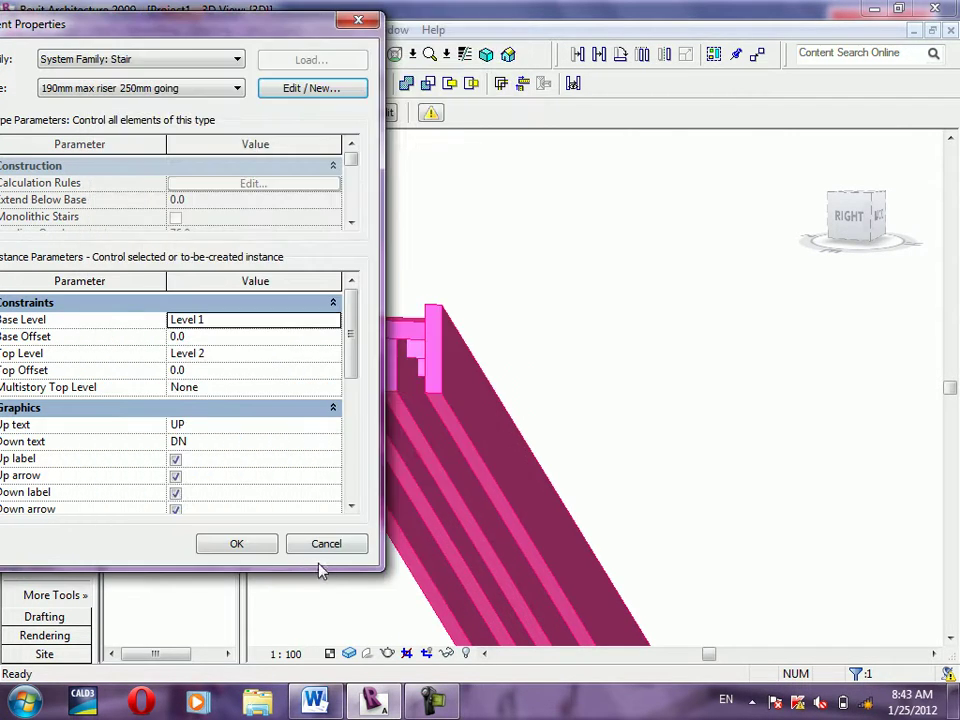
click(262, 549)
click(634, 422)
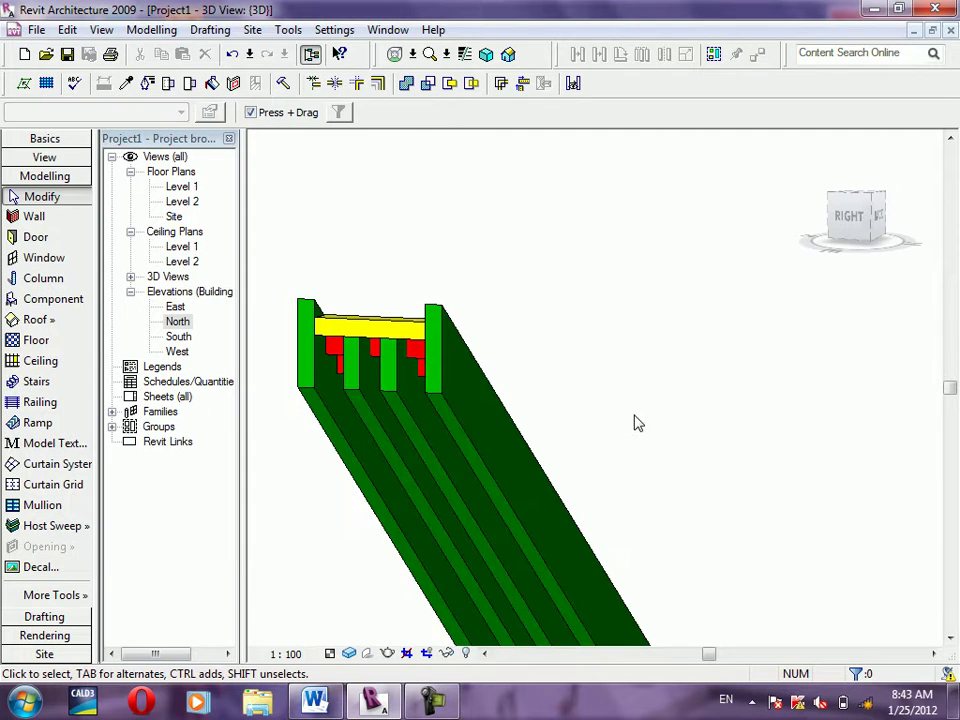
Duplicate the stair's type as 'KPU stairs' and assign it to the stair
mouse_move(615, 436)
shift+middle_down()
mouse_move(756, 476)
mouse_move(945, 568)
mouse_move(826, 428)
shift+middle_up()
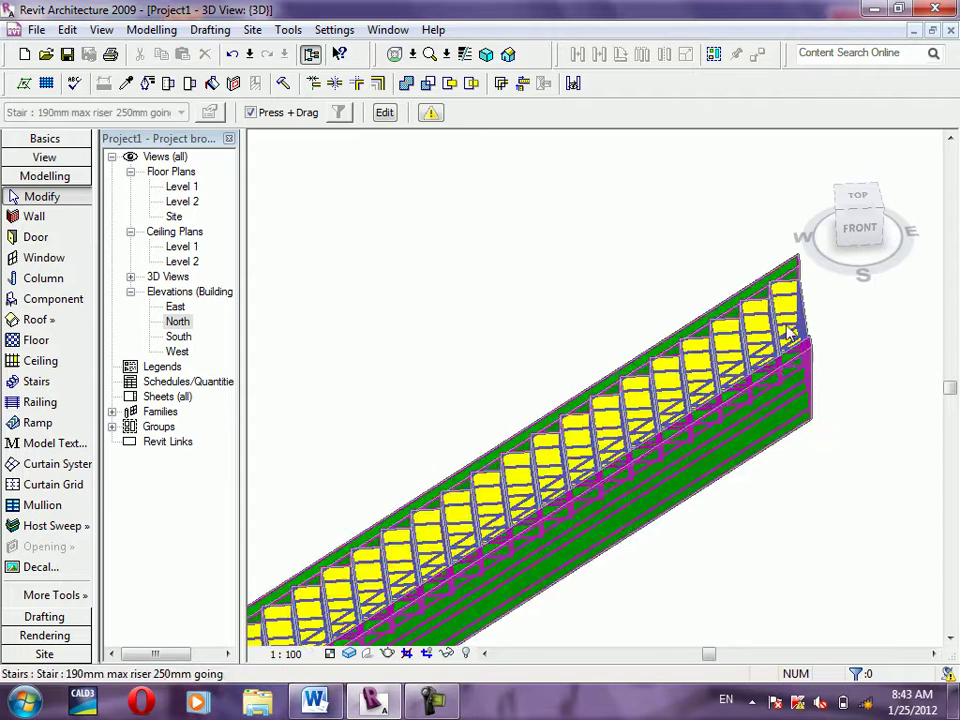
click(806, 364)
click(208, 113)
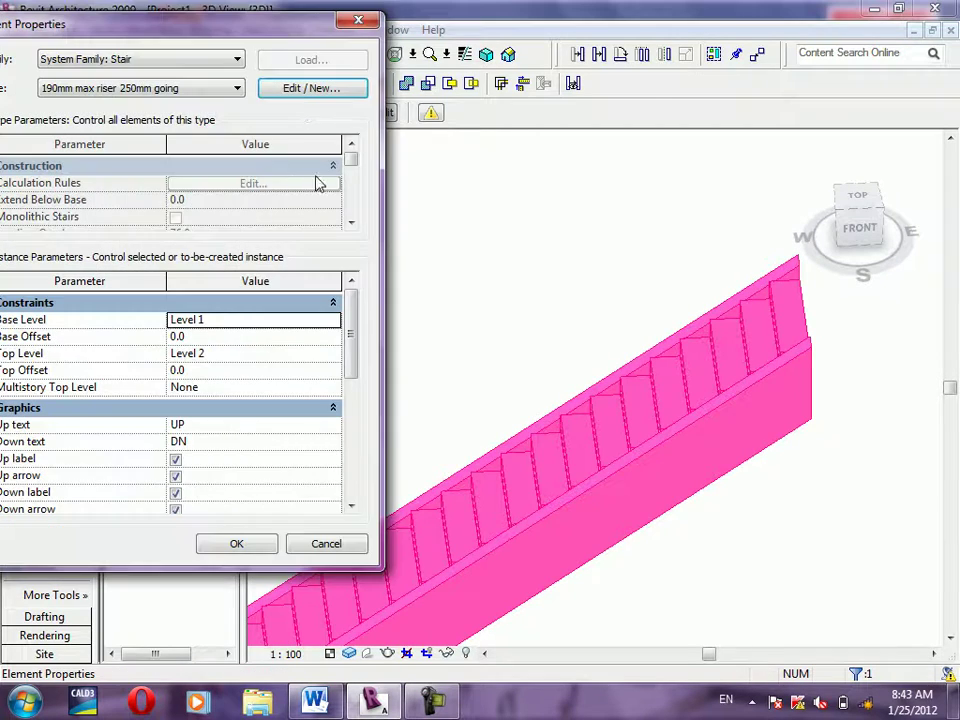
click(310, 95)
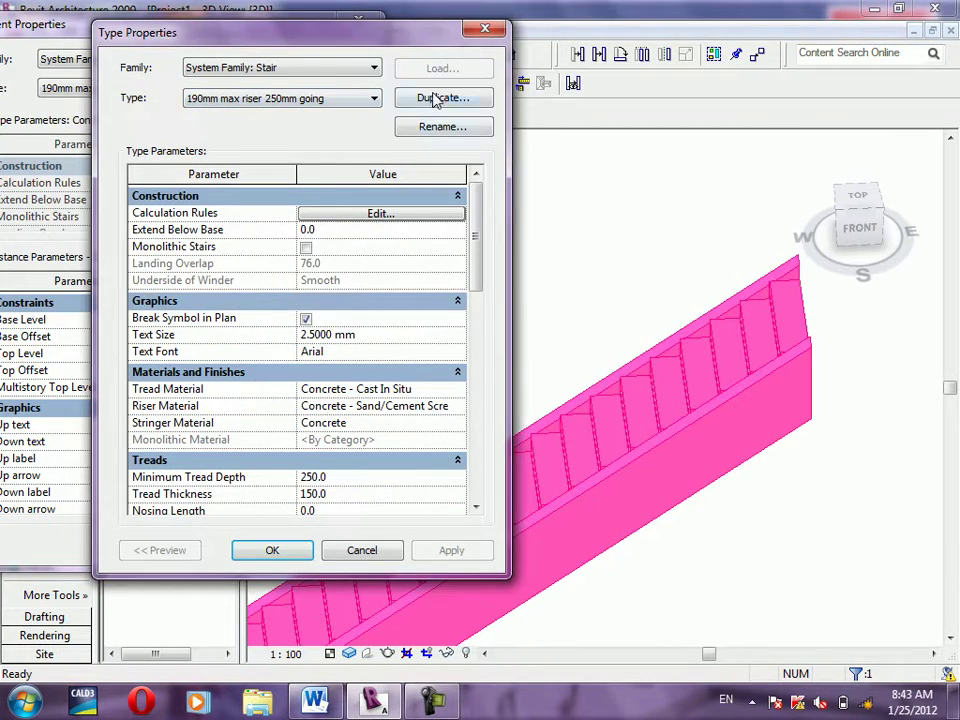
click(440, 97)
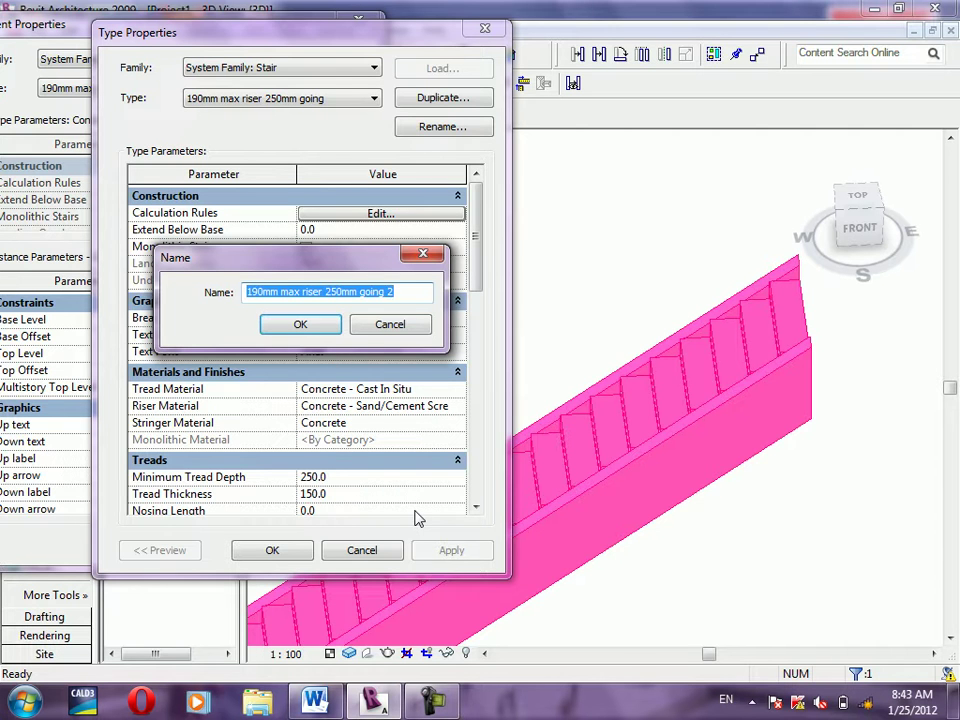
text(KPU stairs)
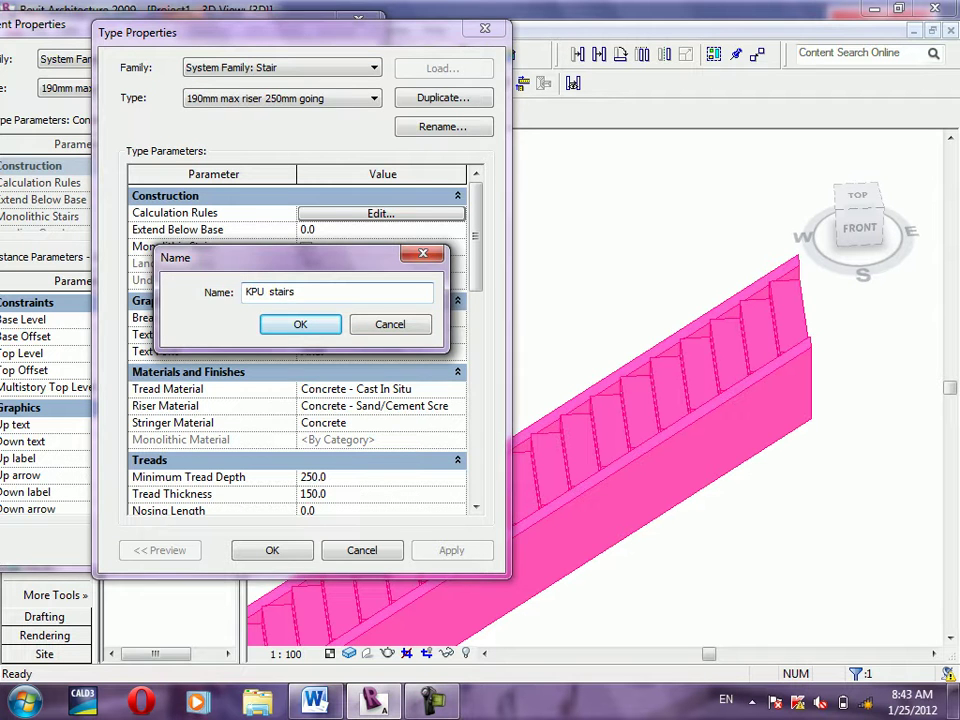
key(Return)
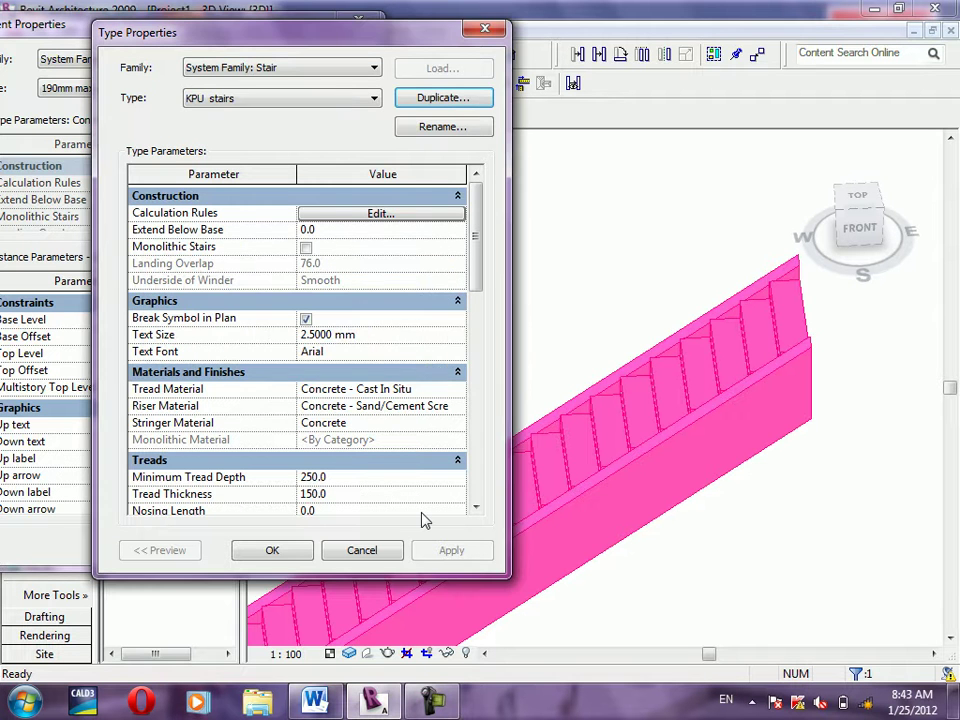
click(272, 550)
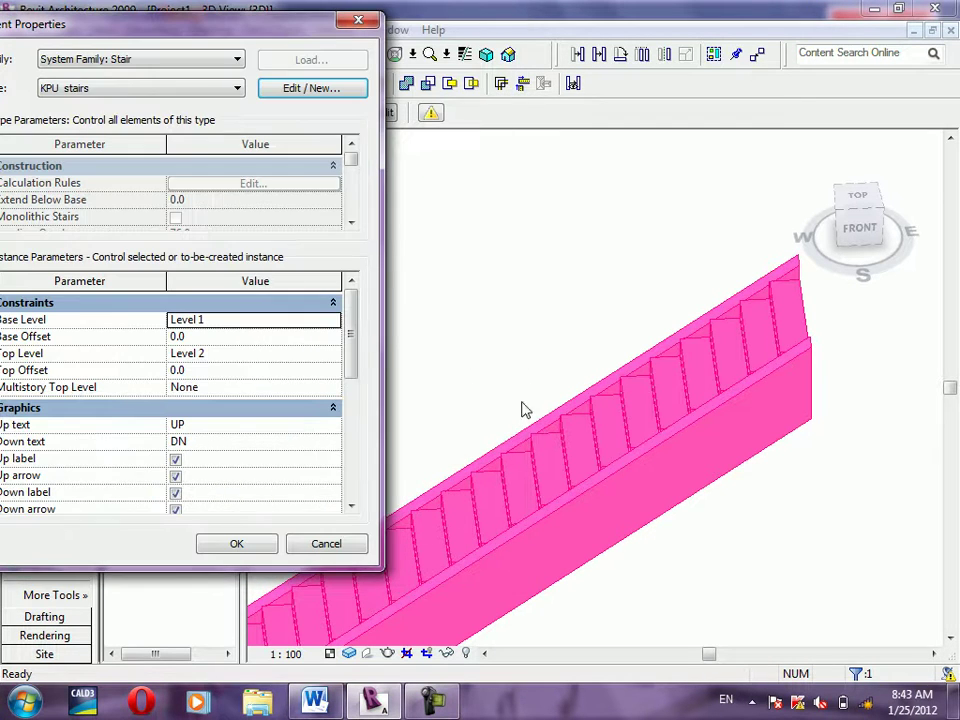
click(222, 540)
Reselect the stair to confirm its KPU stairs type, then view it more steeply
click(804, 564)
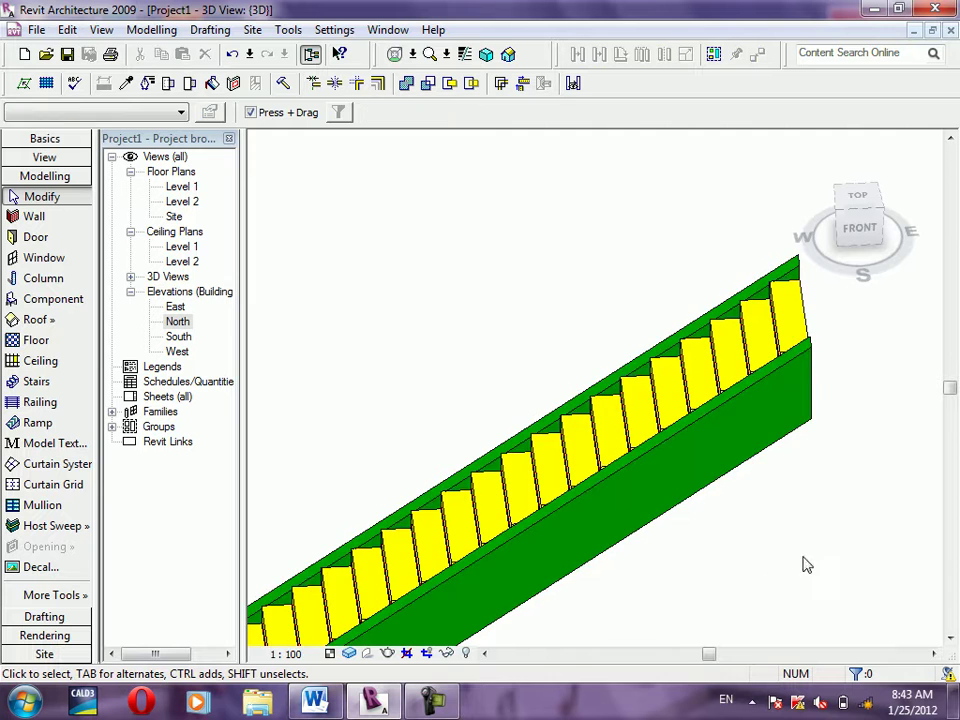
scroll(690, 470, down, 2)
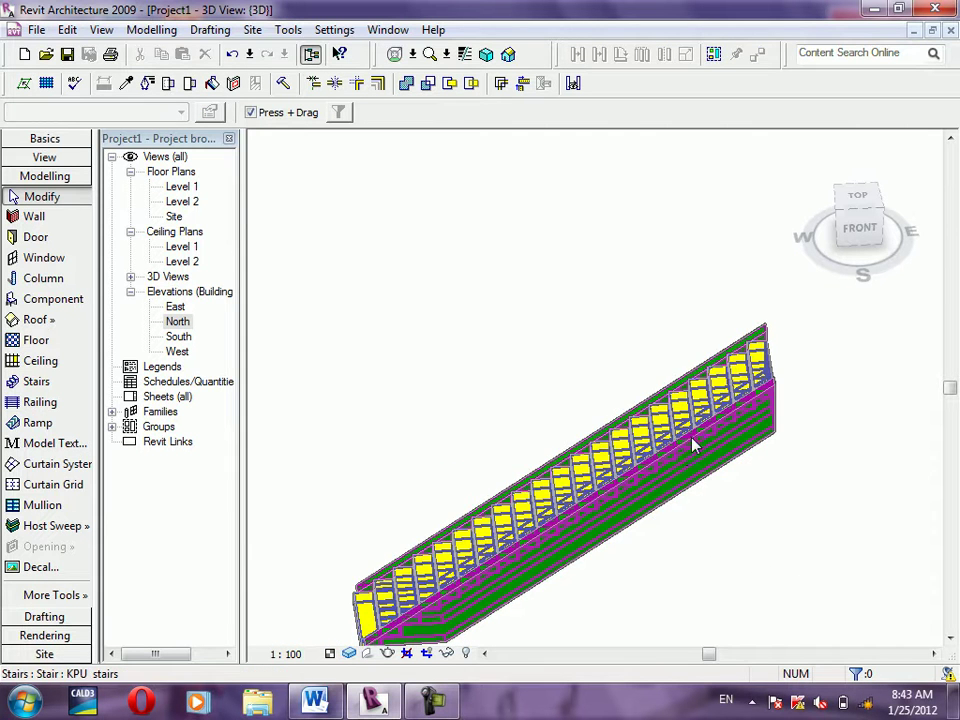
click(692, 444)
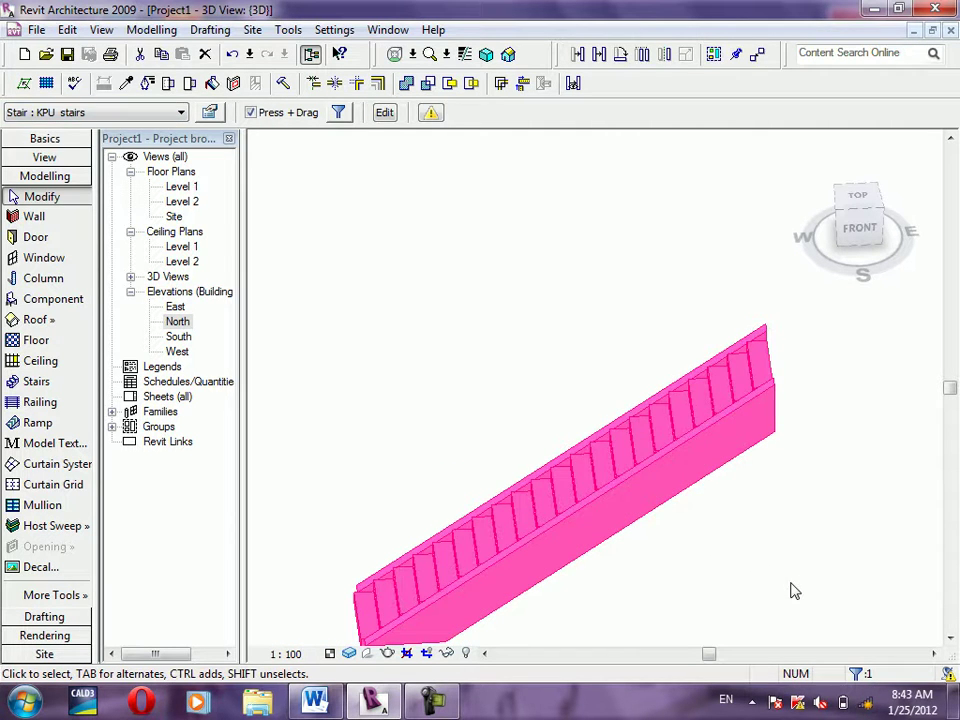
click(793, 591)
mouse_move(636, 324)
shift+middle_down()
mouse_move(645, 485)
mouse_move(288, 420)
shift+middle_up()
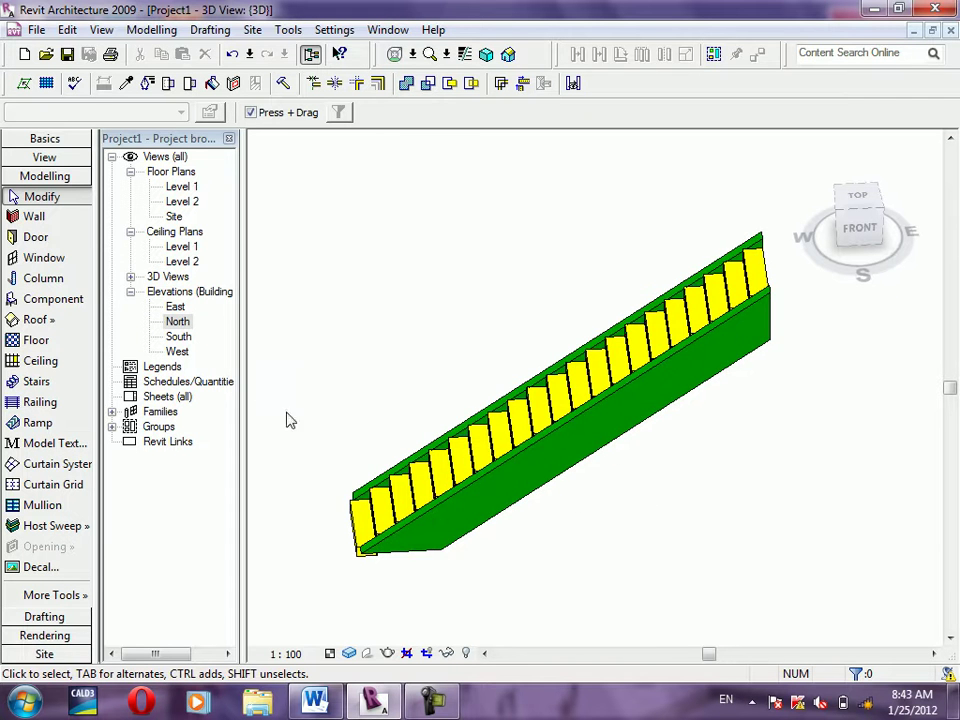